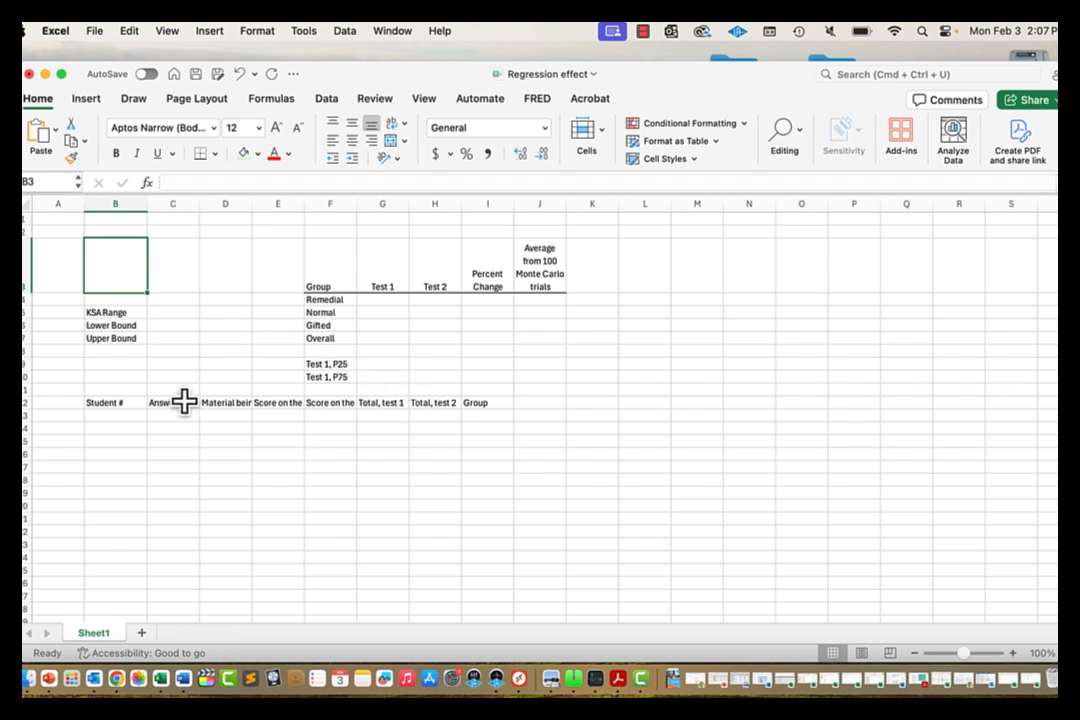
Step: Turn on wrap text and centre alignment for the column headings in C12:I12
drag(174, 404, 466, 402)
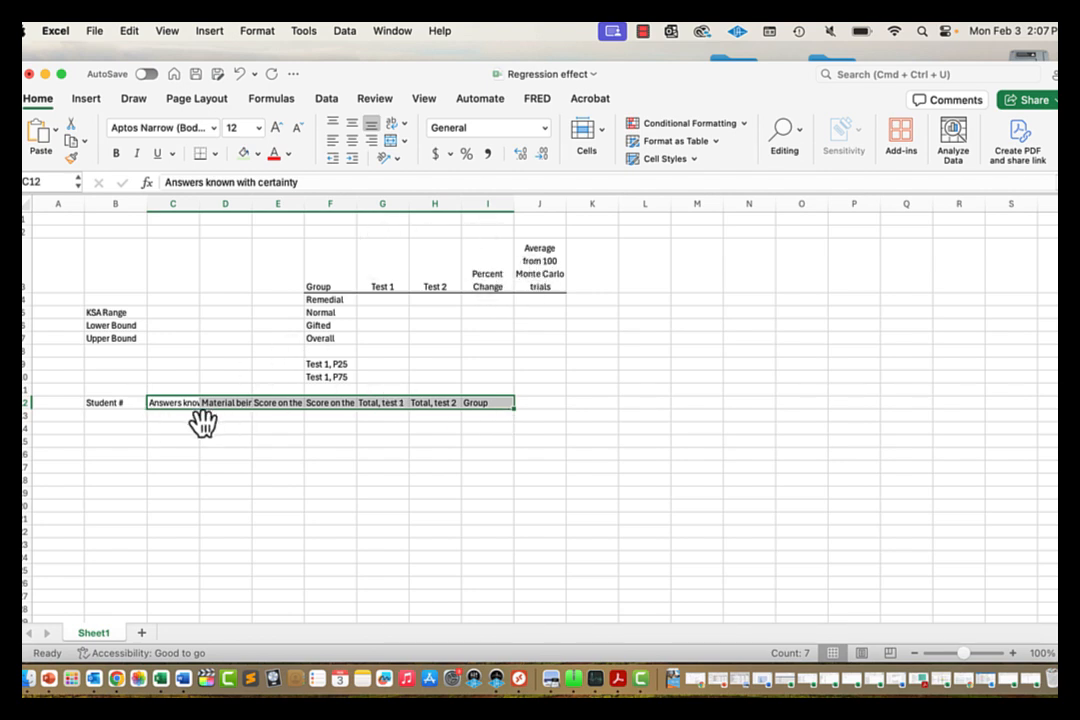
click(257, 31)
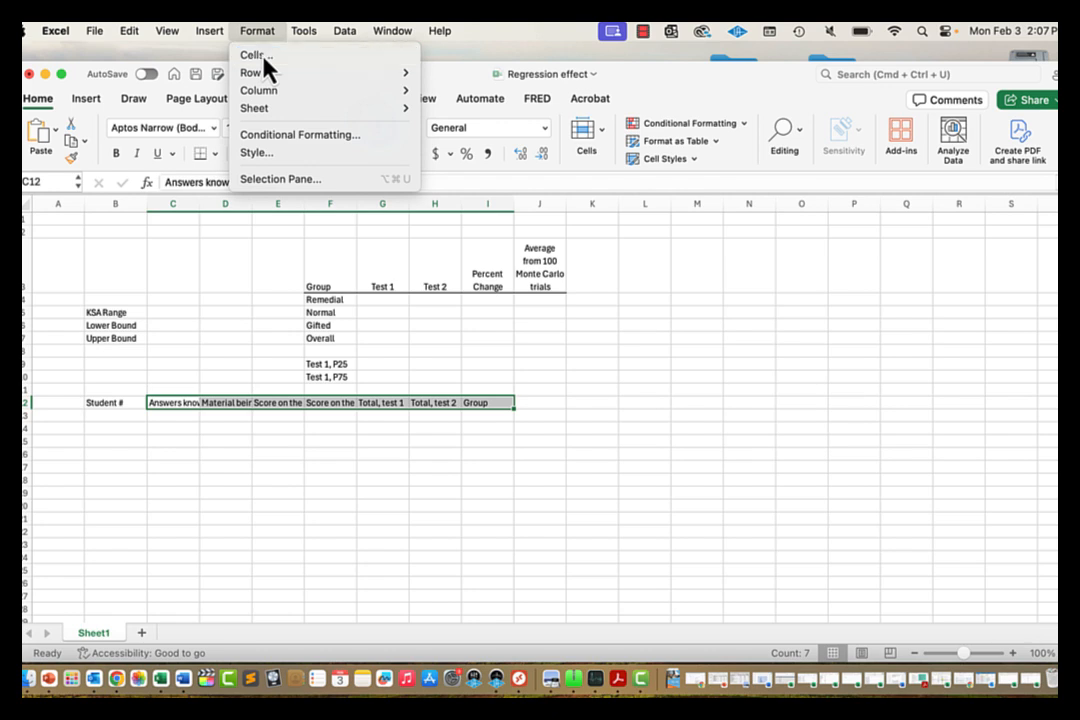
click(264, 57)
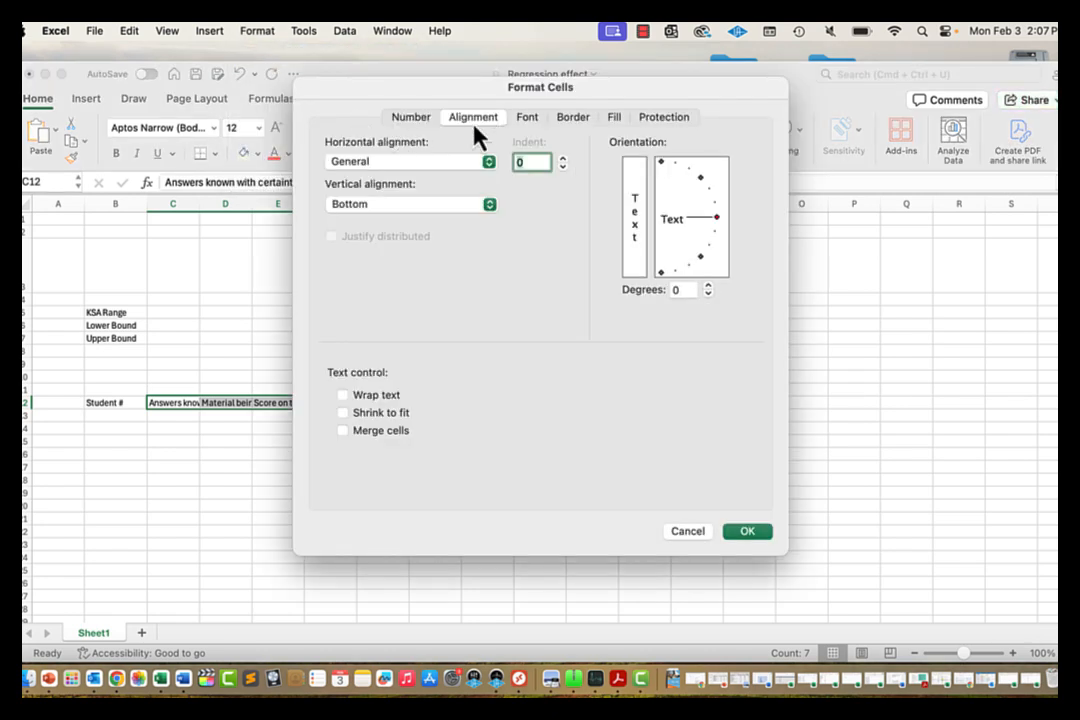
click(343, 395)
click(747, 532)
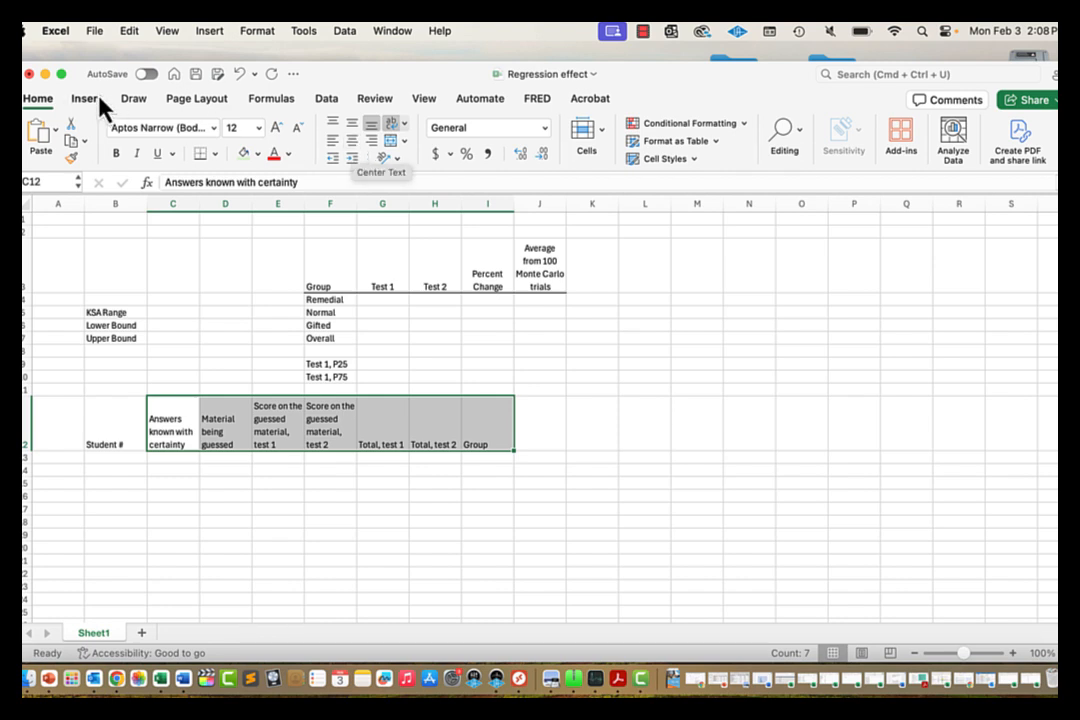
click(352, 141)
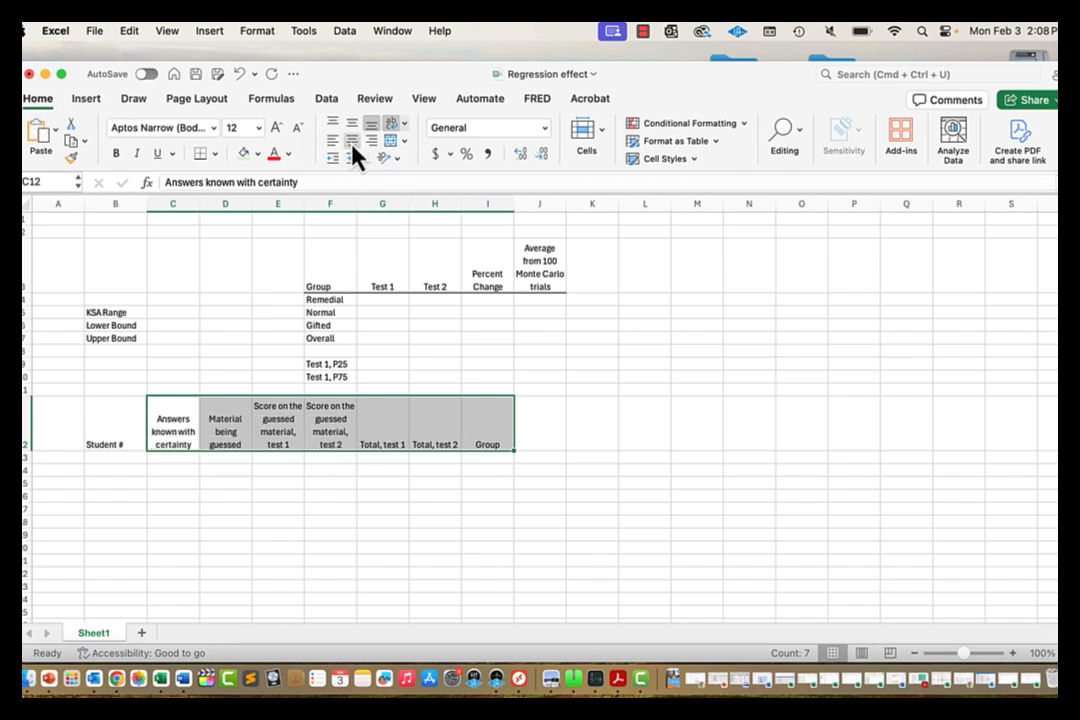
click(193, 534)
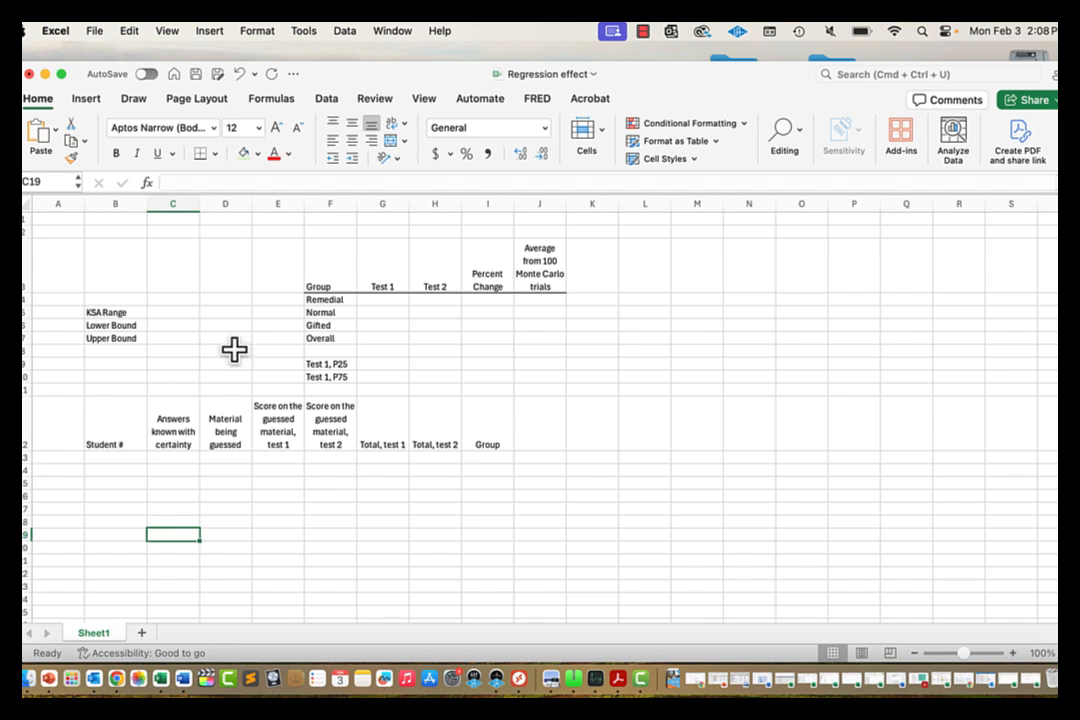
click(127, 312)
click(171, 326)
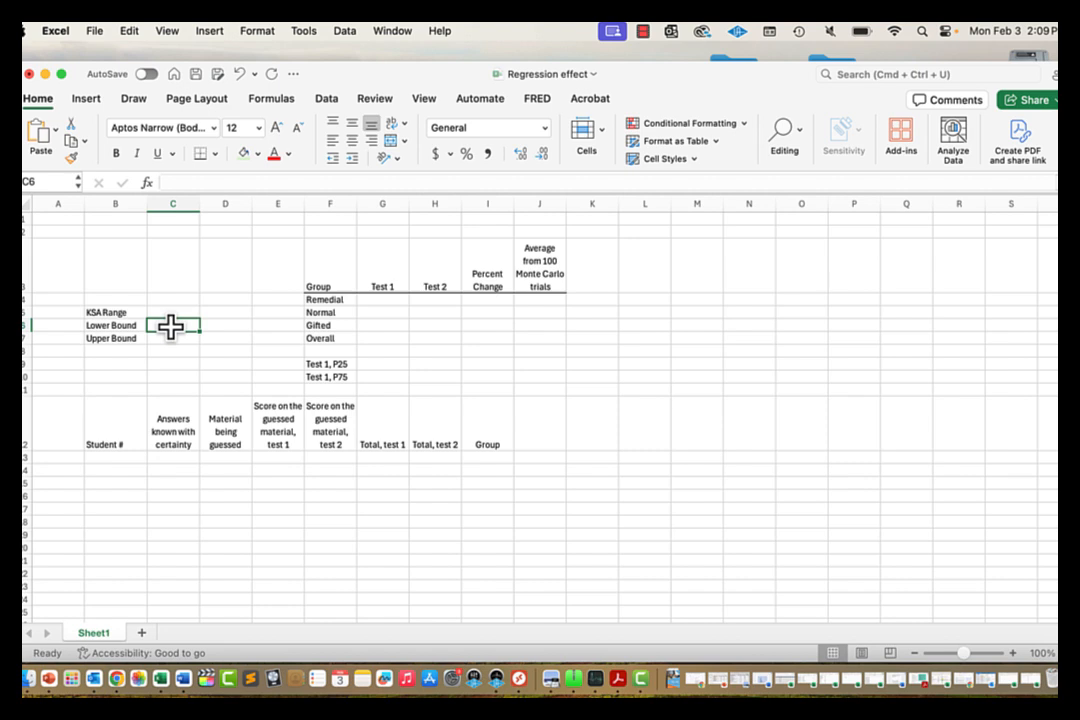
click(110, 312)
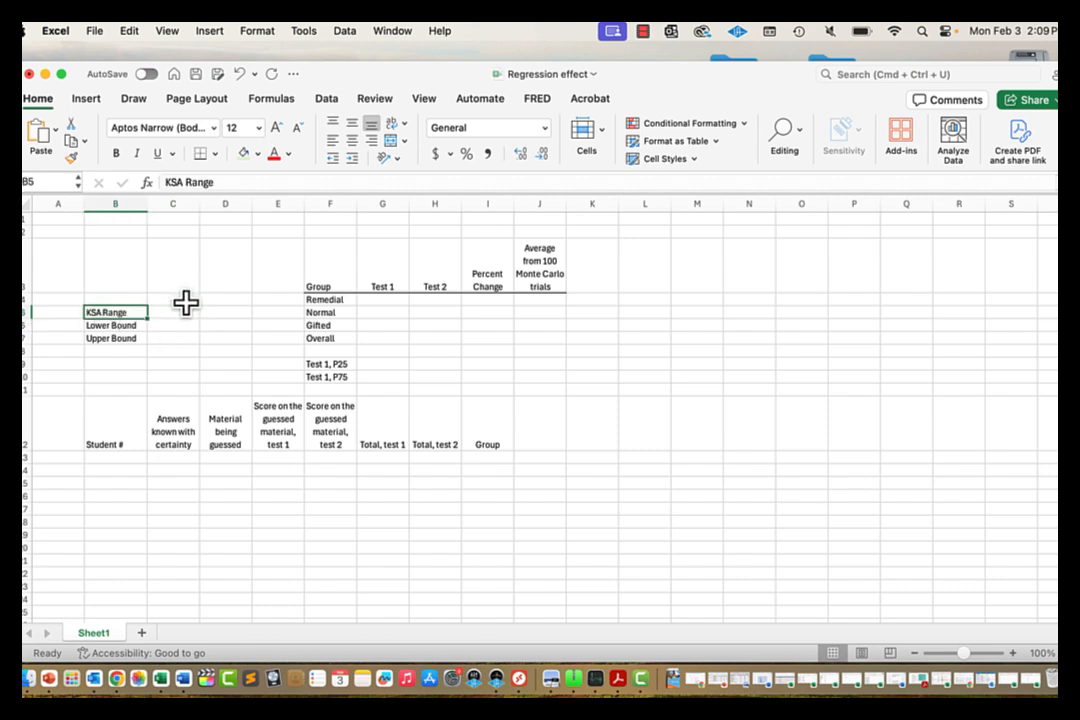
click(172, 326)
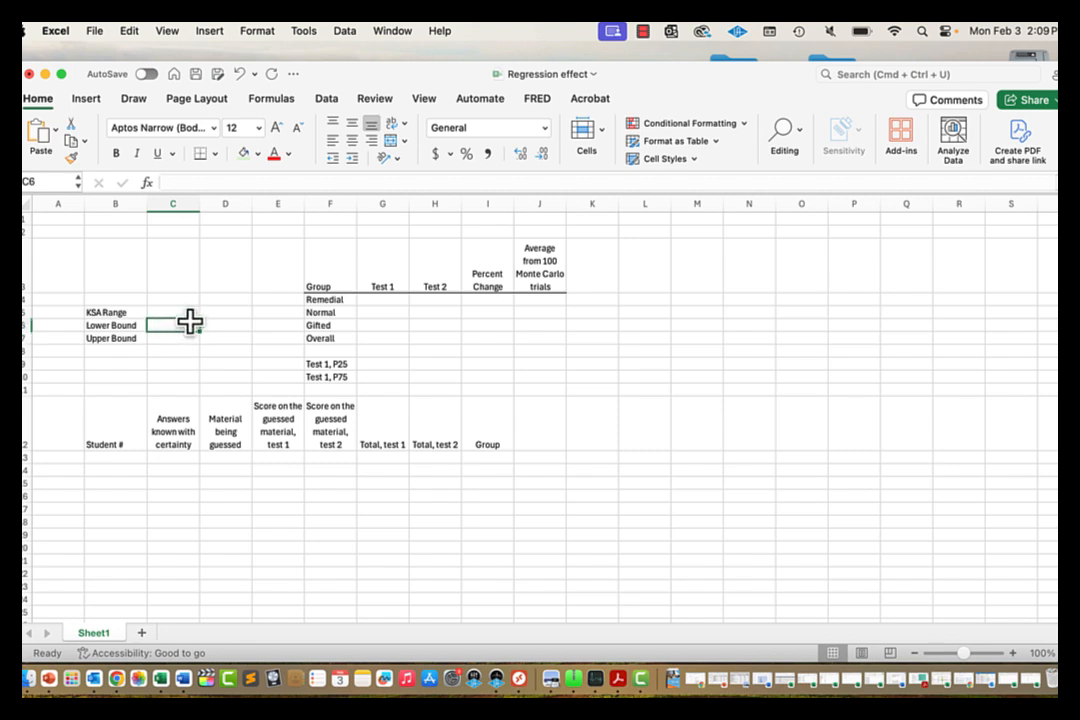
click(176, 339)
click(180, 326)
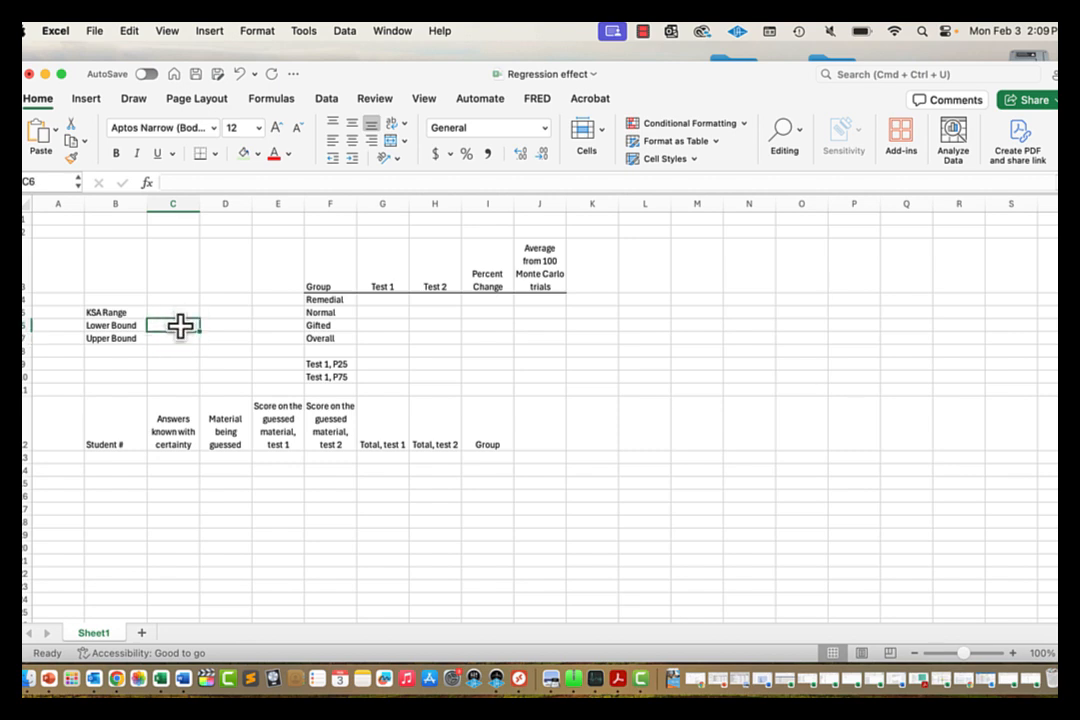
click(176, 341)
click(180, 325)
Step: Enter 0 as the Lower Bound and 20 as the Upper Bound
text(0)
key(Return)
text(2)
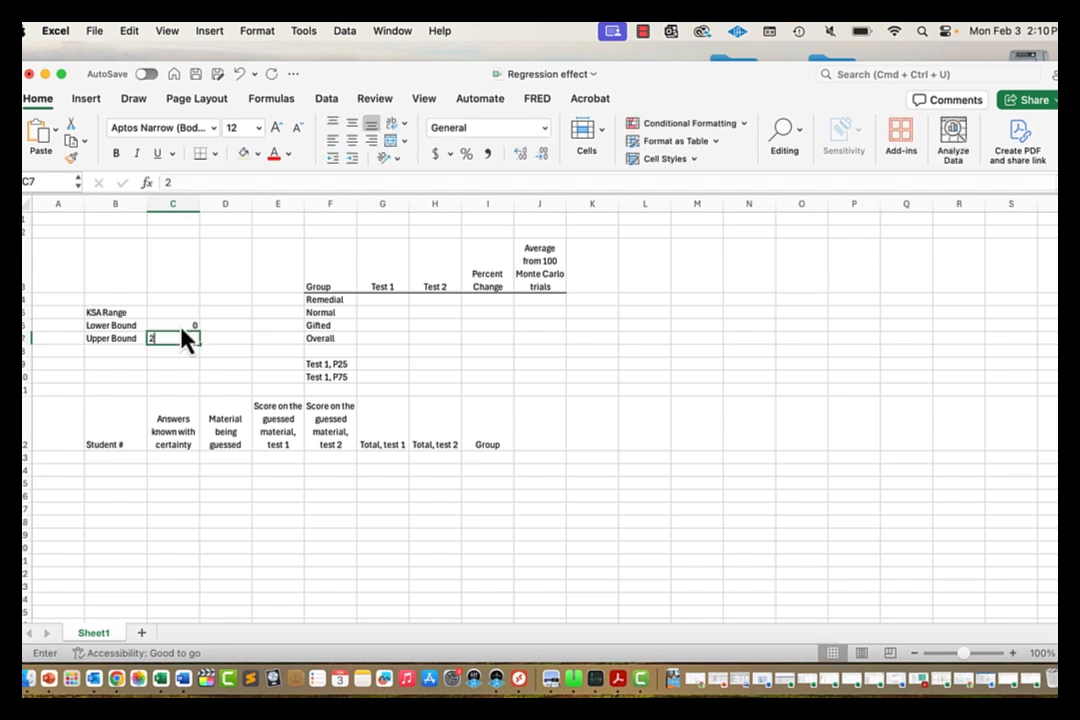
text(0)
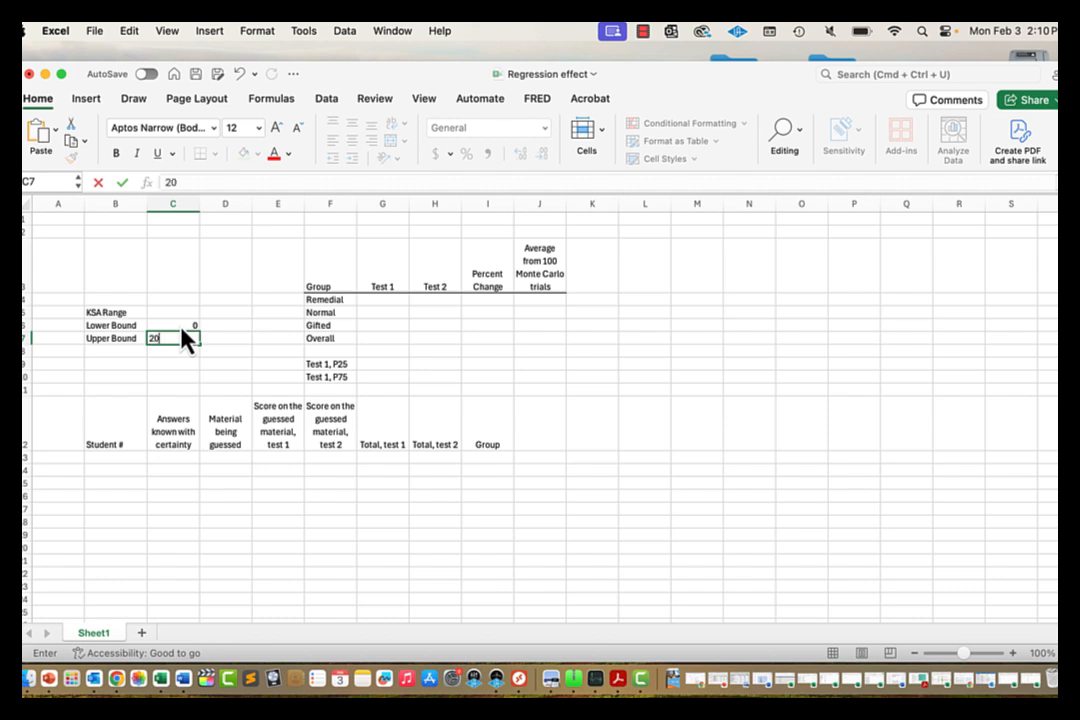
key(Return)
click(182, 336)
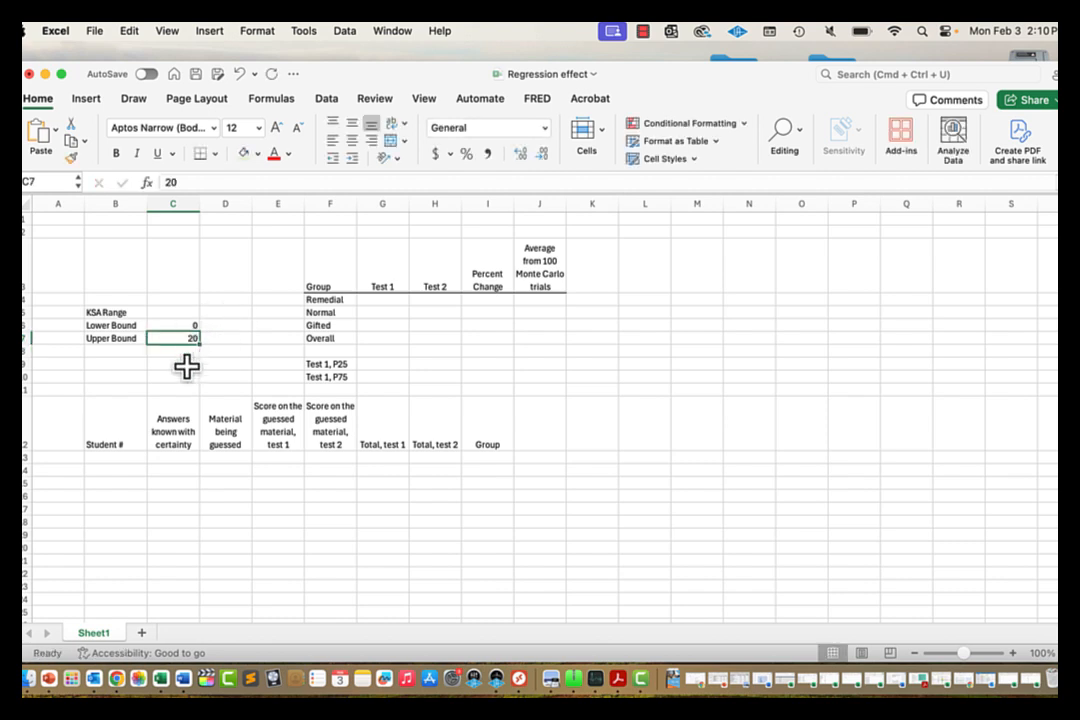
key(Up)
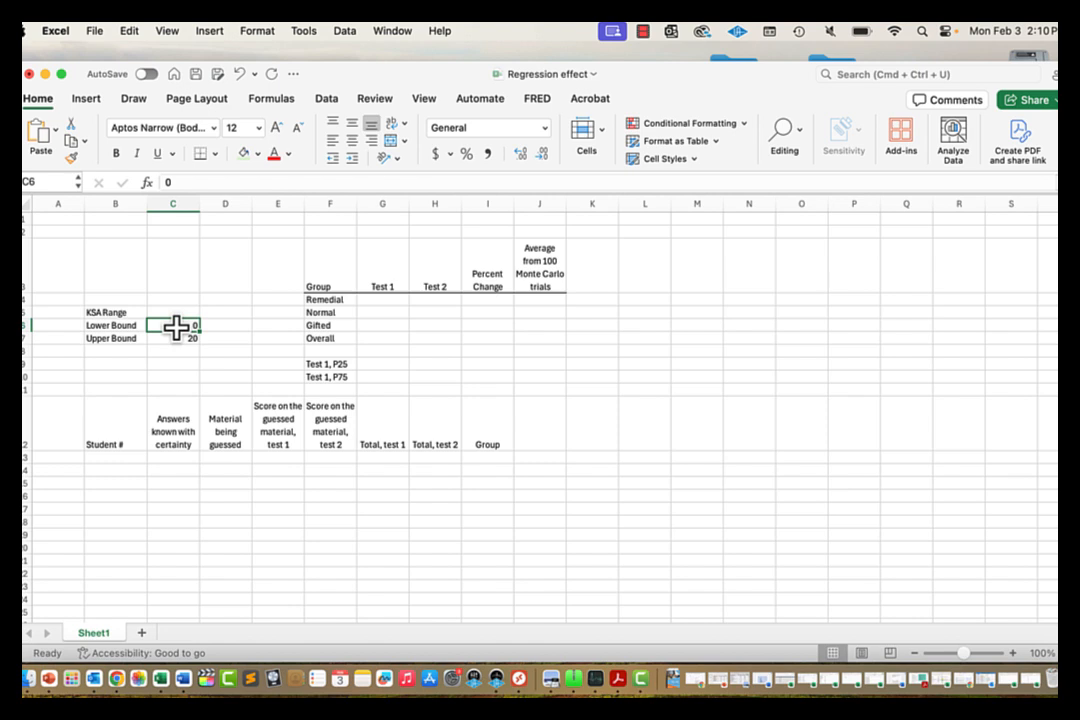
Step: Try 11 as the Lower Bound and 9 as the Upper Bound
text(11)
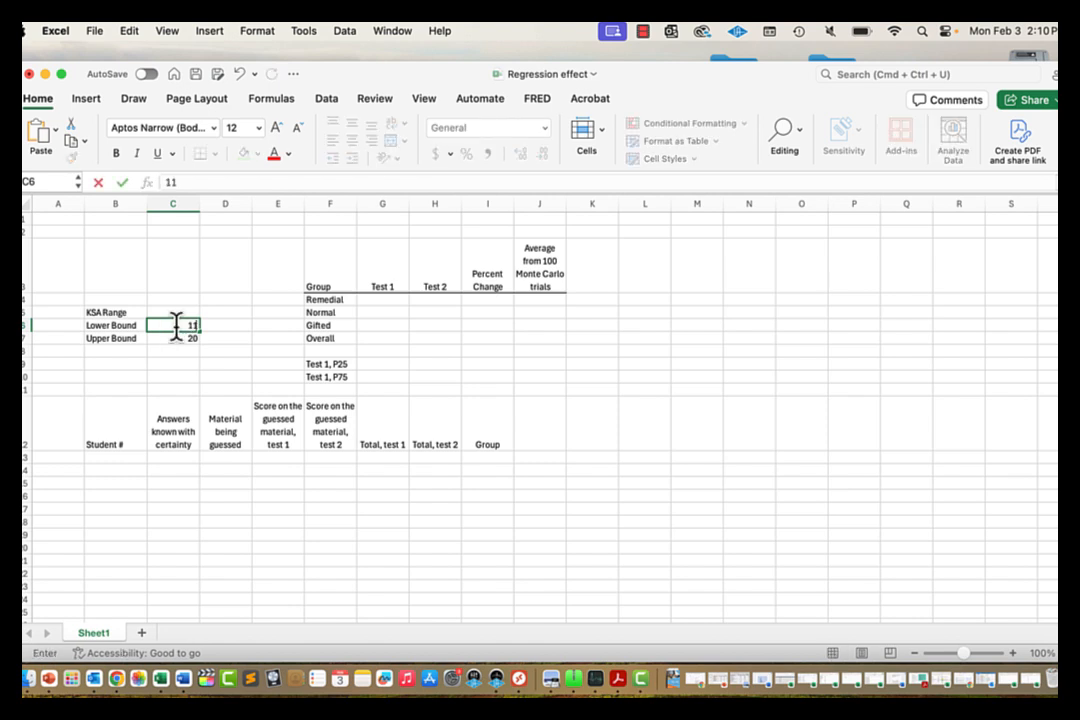
click(182, 340)
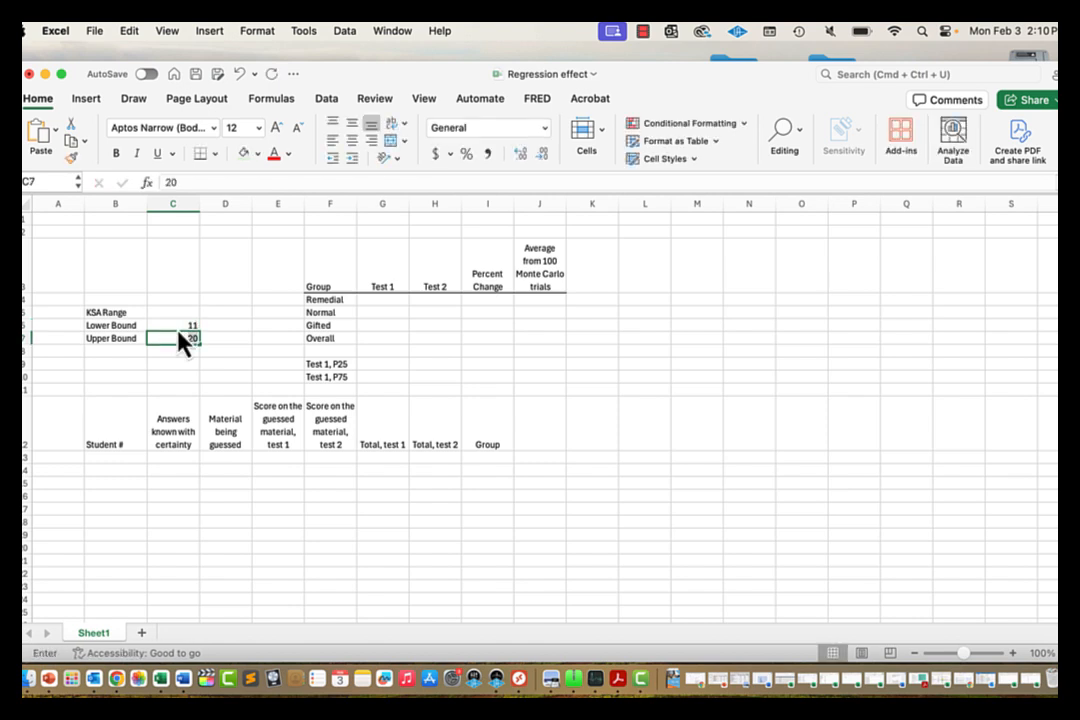
text(9)
key(Up)
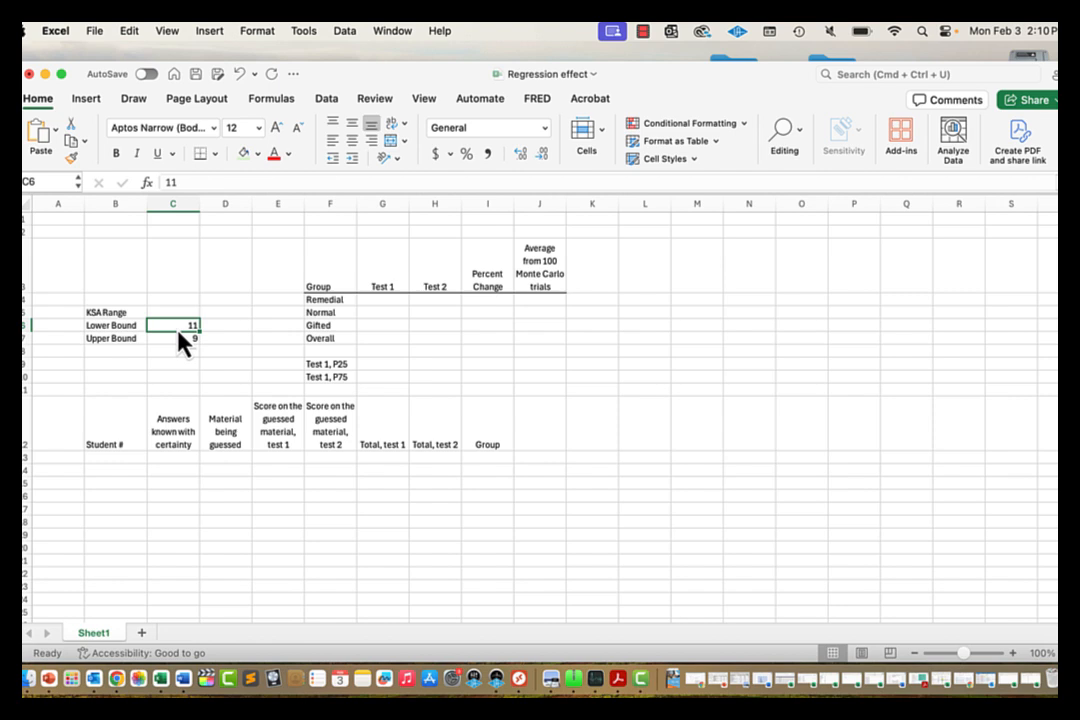
Step: Correct the bounds to Lower Bound 9 and Upper Bound 11
text(9)
key(Return)
text(11)
key(Return)
key(Up)
key(Up)
key(Up)
key(Down)
key(Down)
key(Down)
key(Down)
key(Up)
key(Up)
key(Up)
Step: Enter 18 as the Lower Bound and 20 as the Upper Bound
text(18)
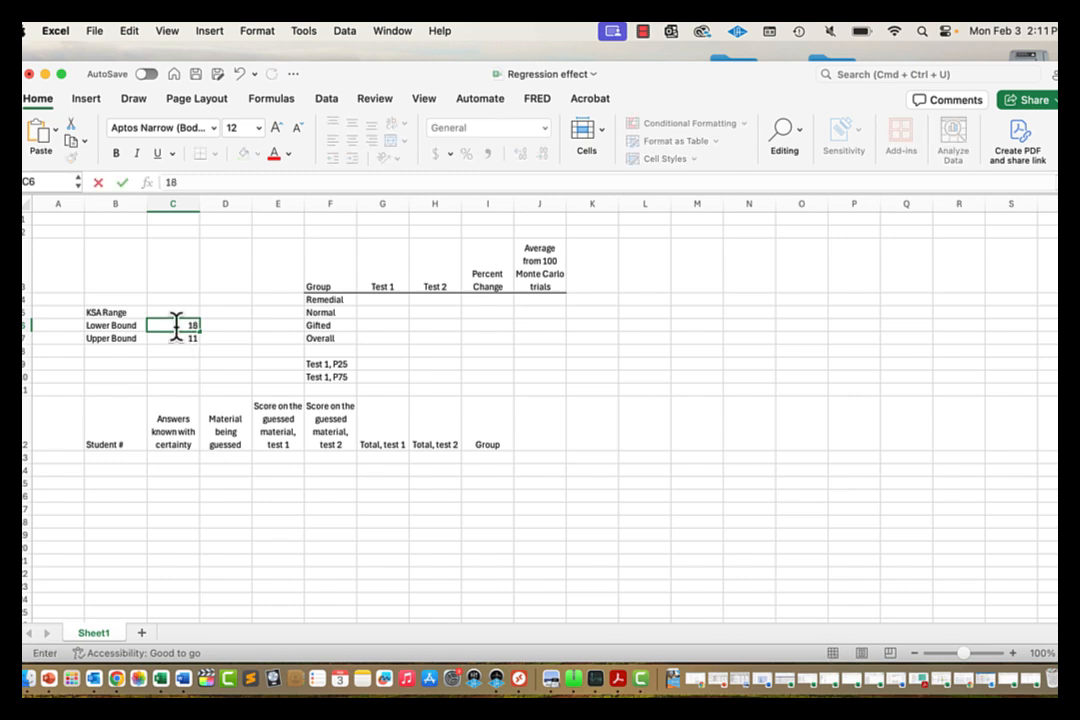
click(179, 336)
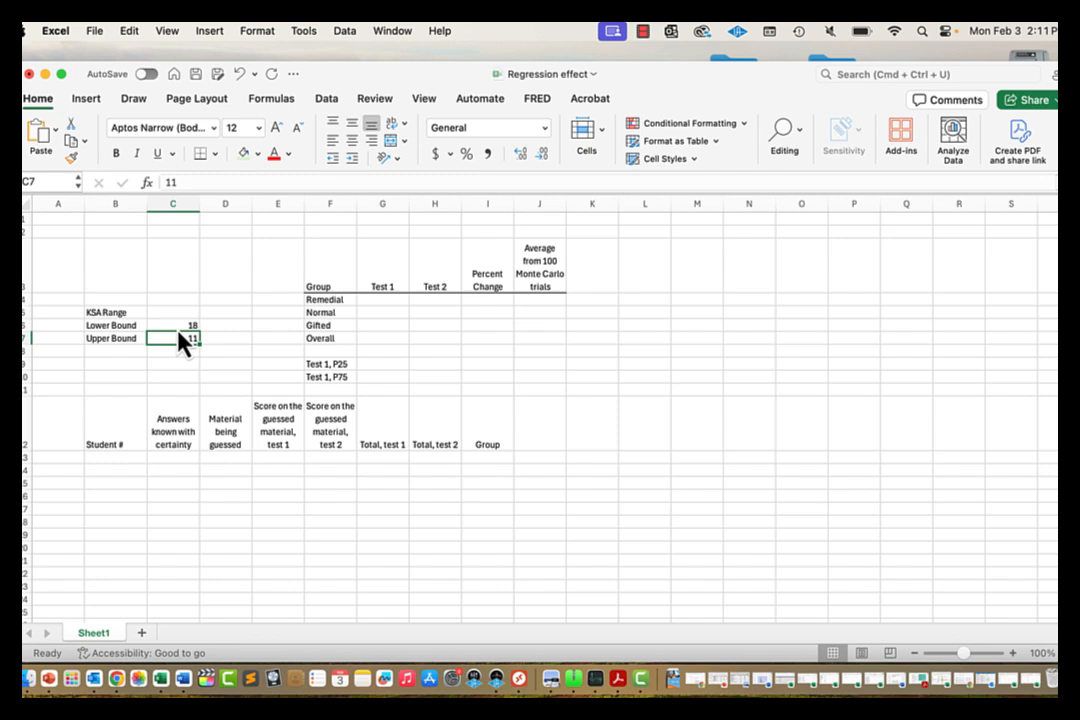
text(20)
key(Return)
click(176, 325)
Step: Overwrite the bounds with 5 in C6 and 15 in C7
text(5)
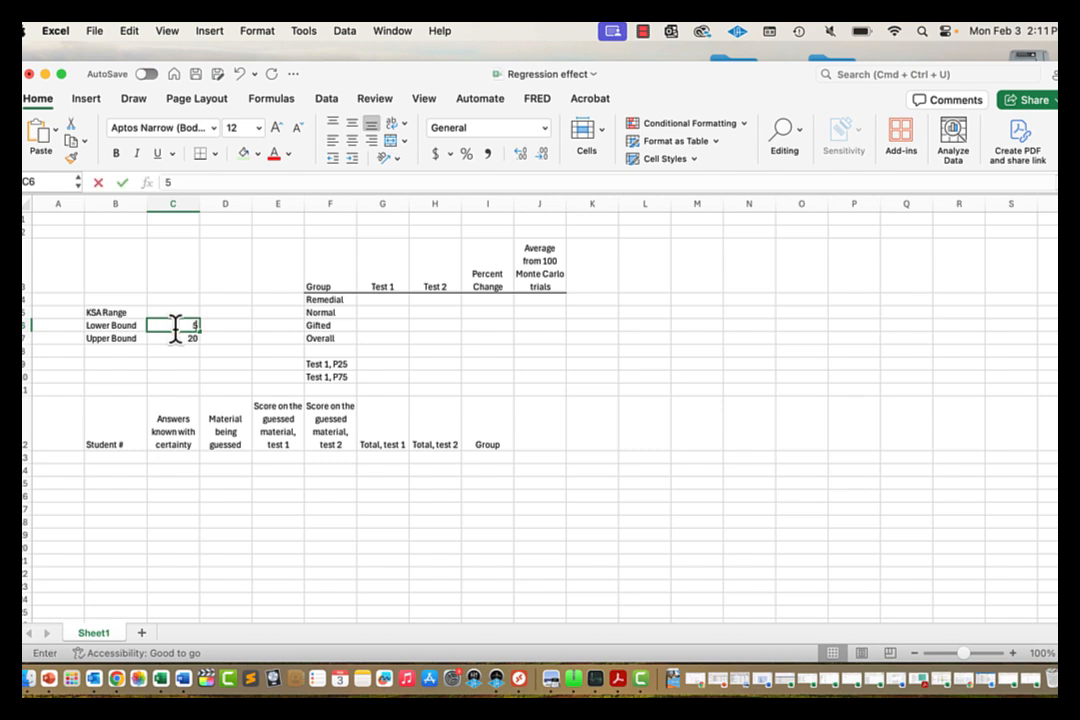
key(Return)
text(15)
key(Return)
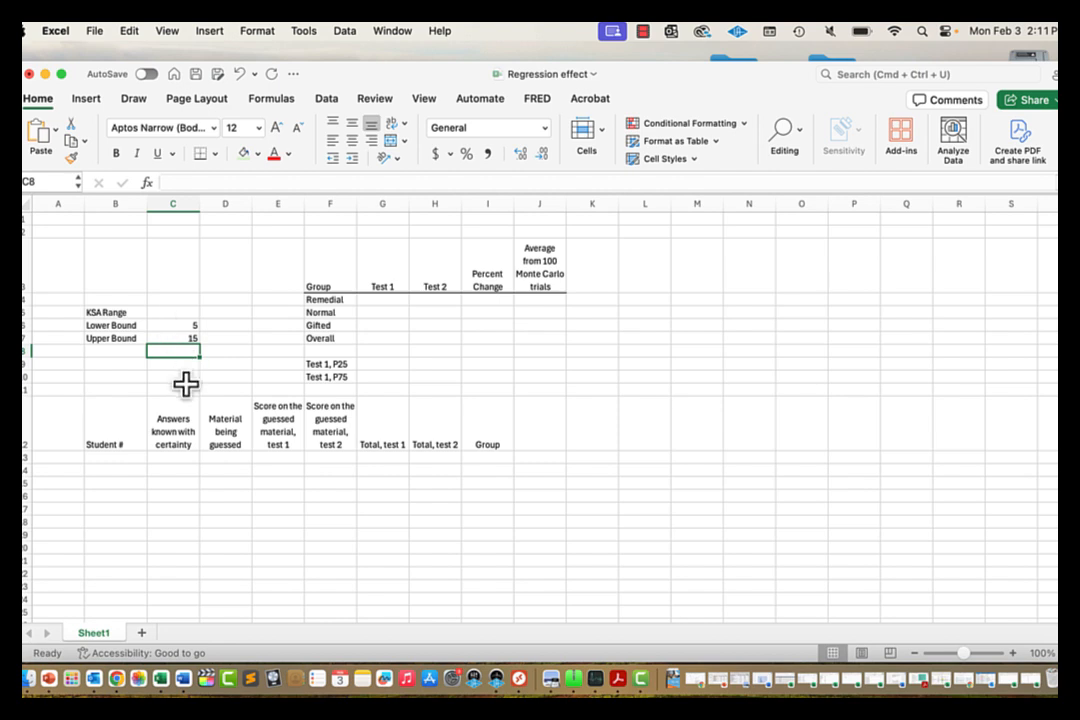
Step: Enter 1 and 2 as the first student numbers in B13:B14
click(122, 458)
text(1)
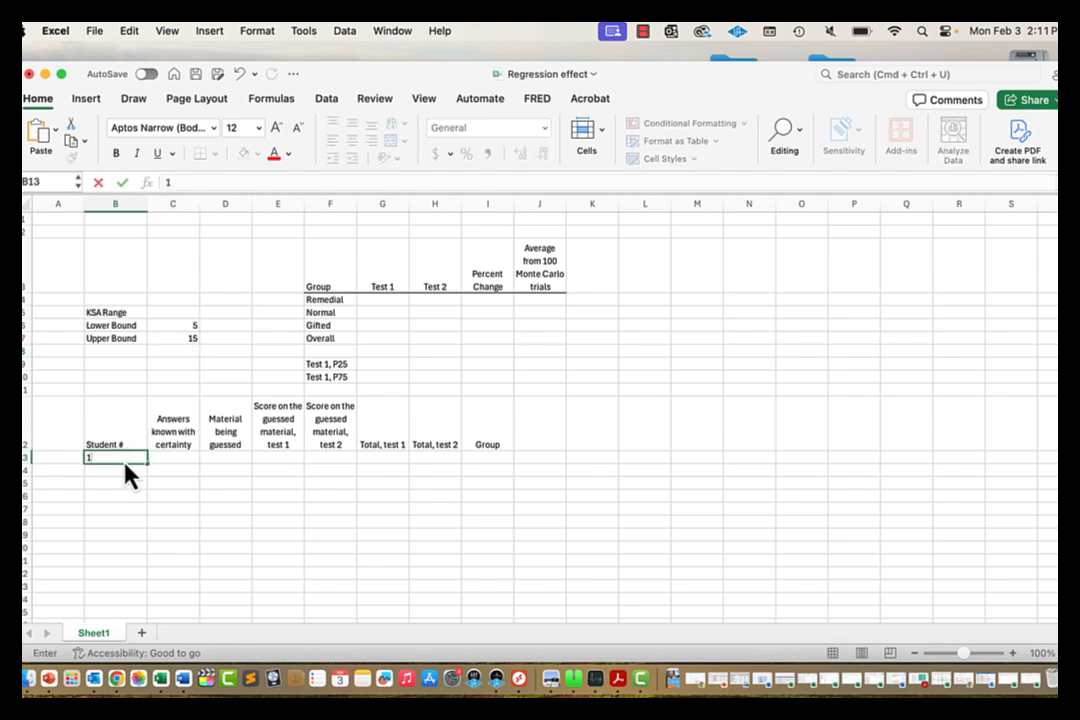
key(Return)
text(2)
key(Return)
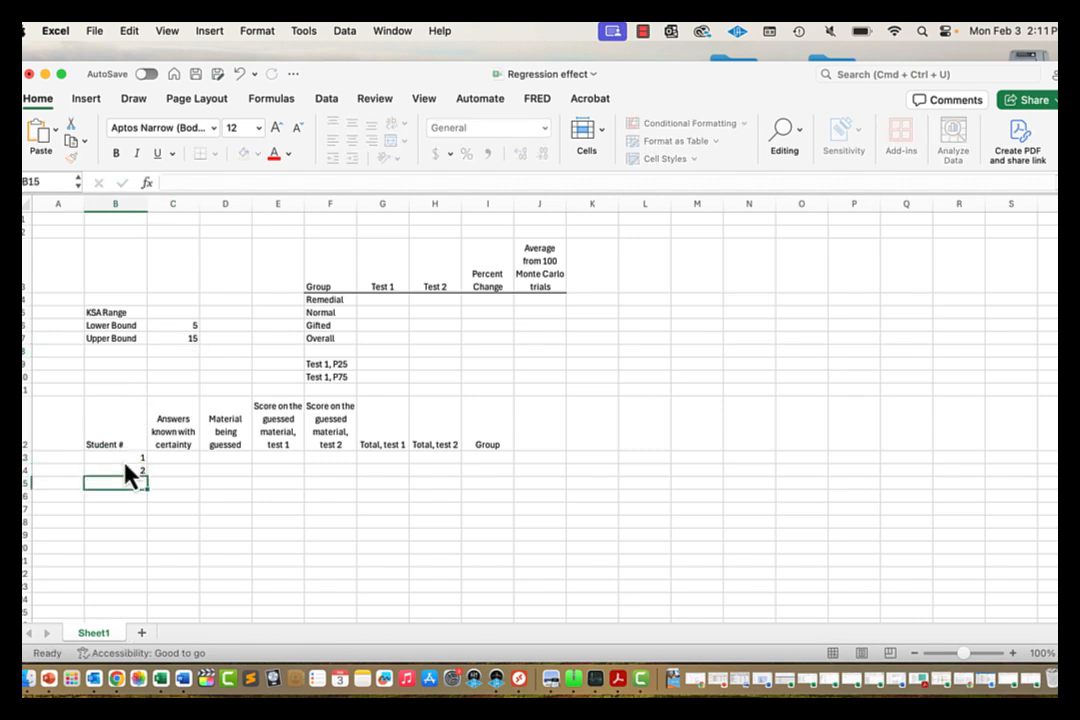
key(Up)
key(Up)
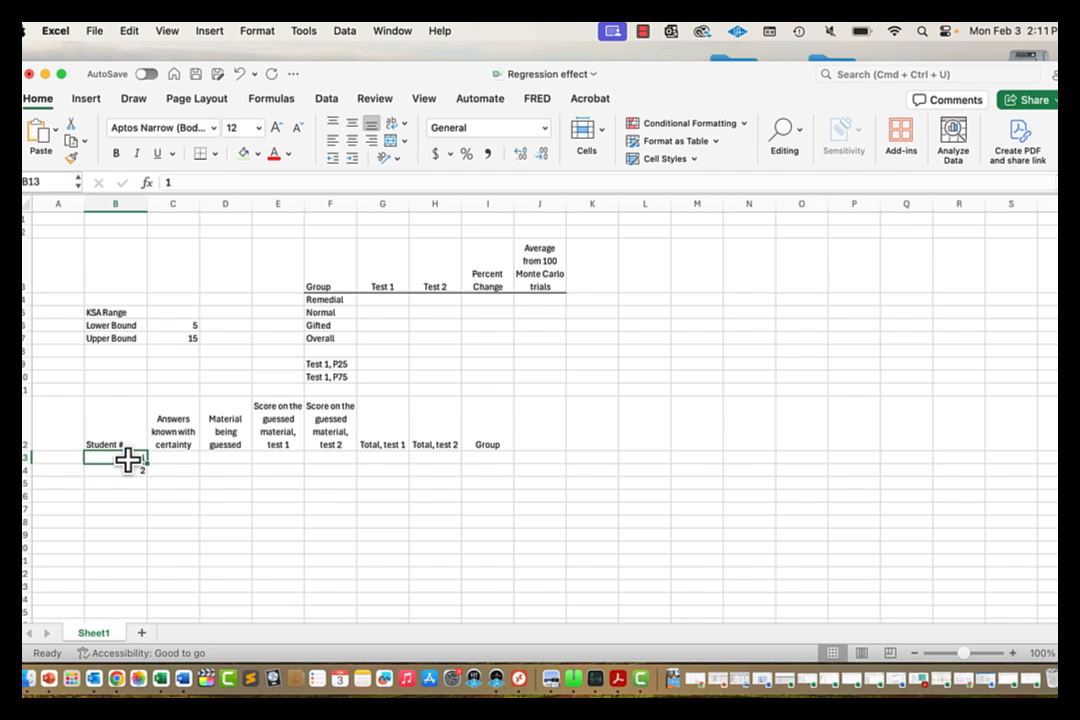
drag(125, 459, 148, 517)
click(149, 481)
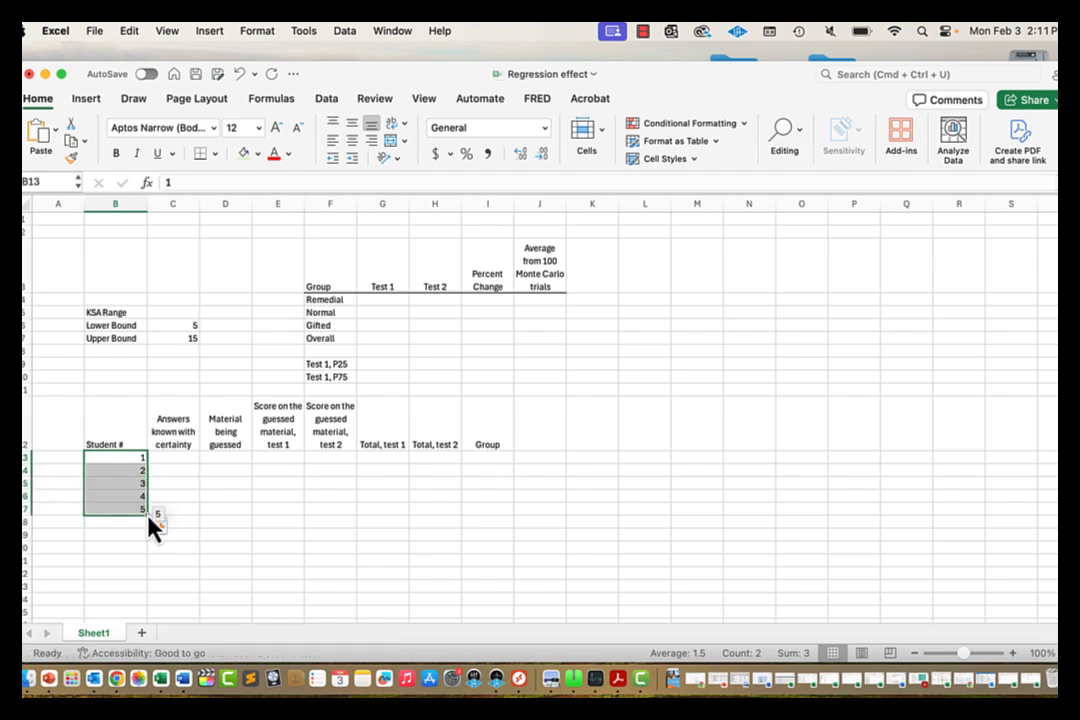
click(128, 458)
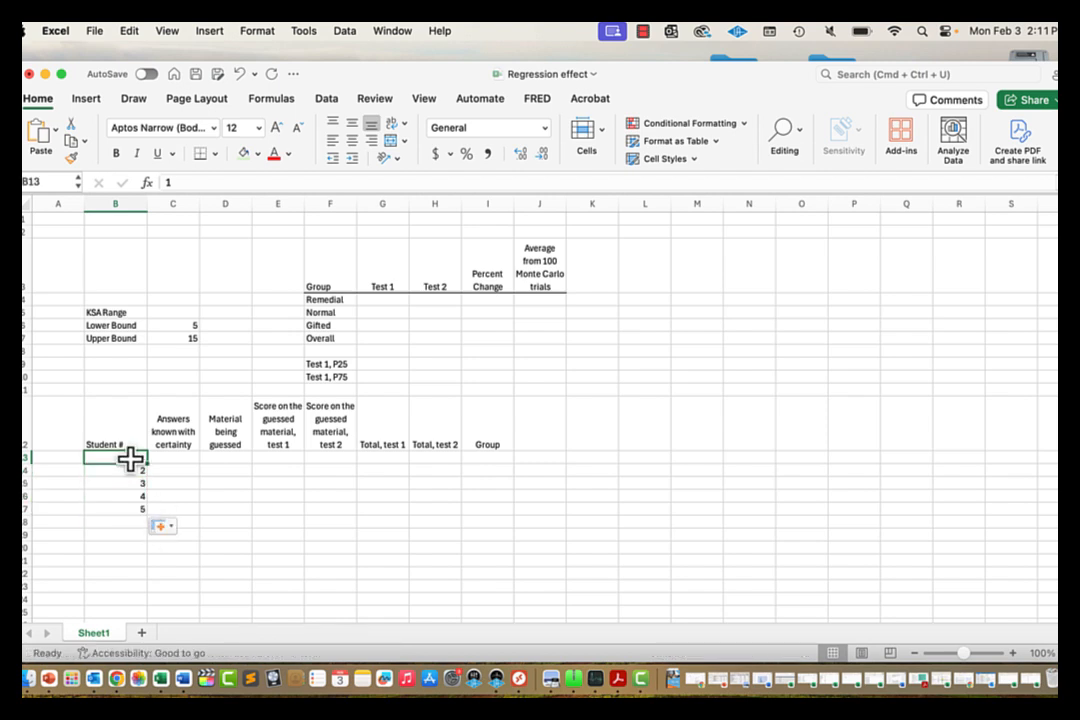
Step: Fill a linear column series with step 1 and stop value 100 under Student #
click(128, 32)
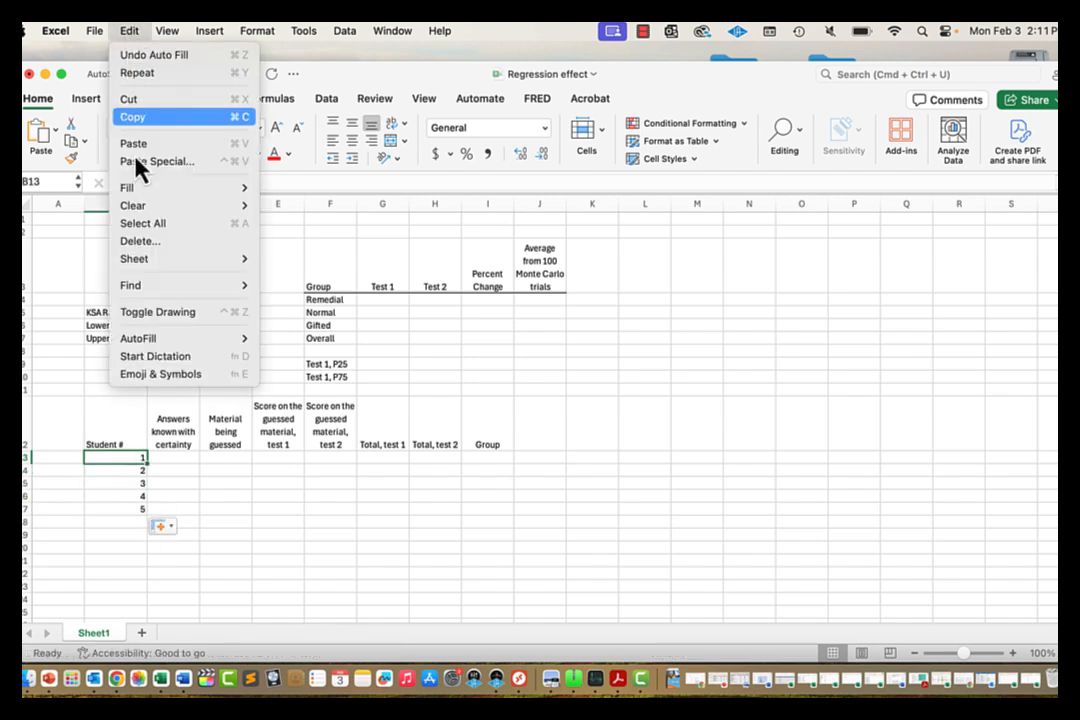
mouse_move(181, 188)
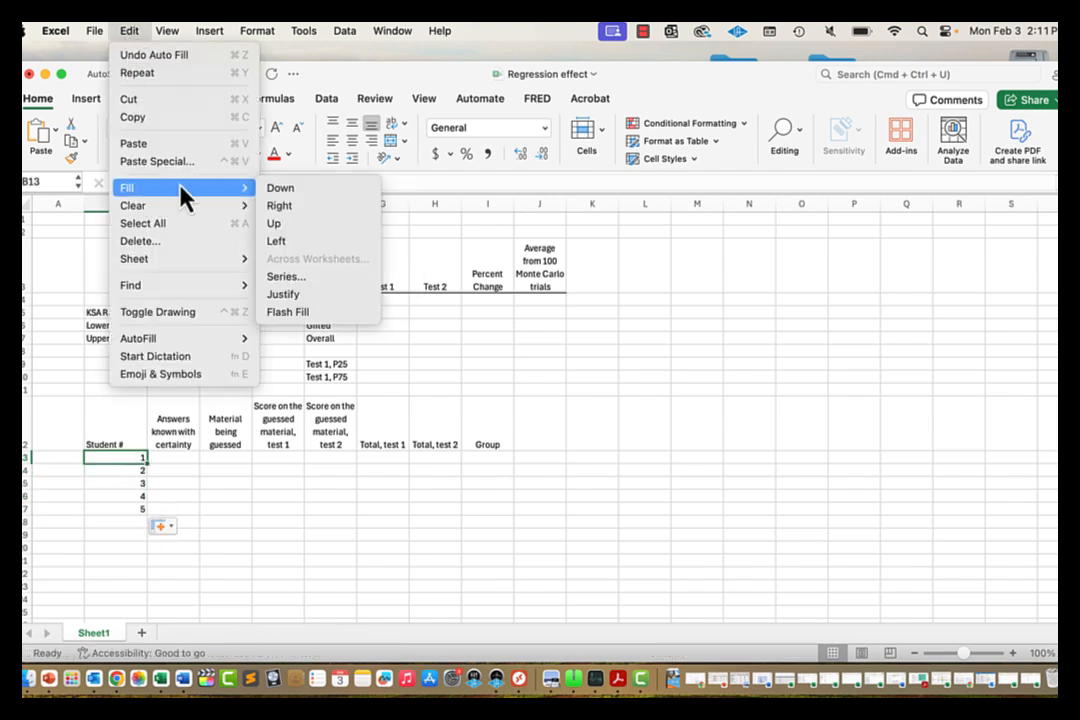
click(294, 277)
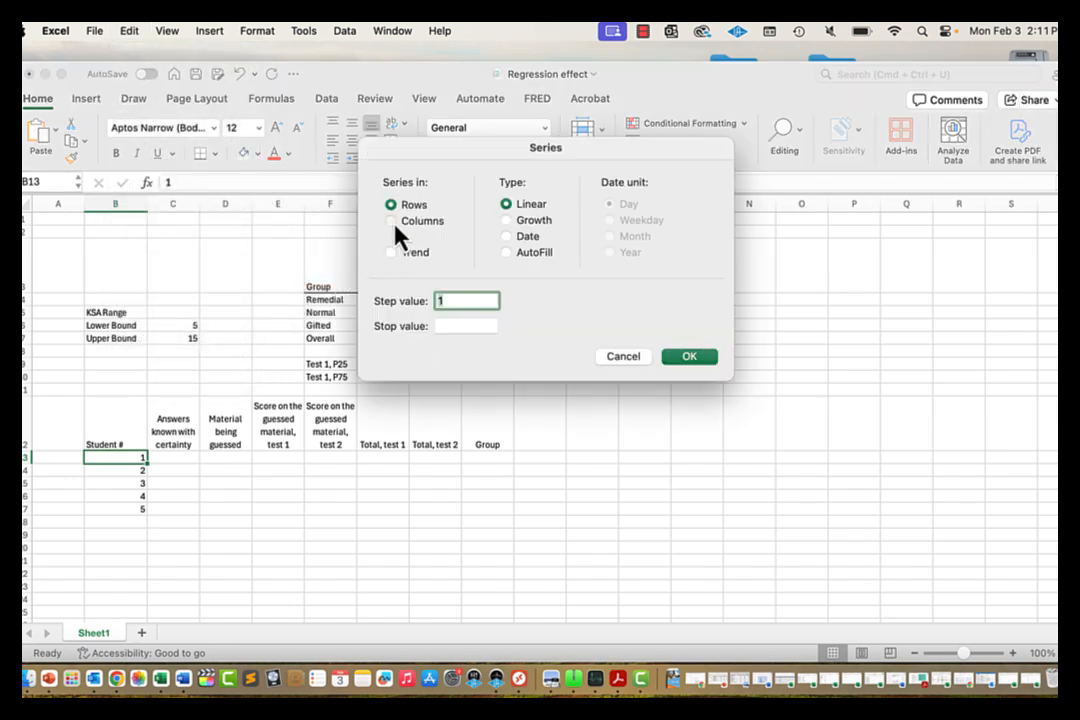
click(394, 222)
click(452, 328)
text(1)
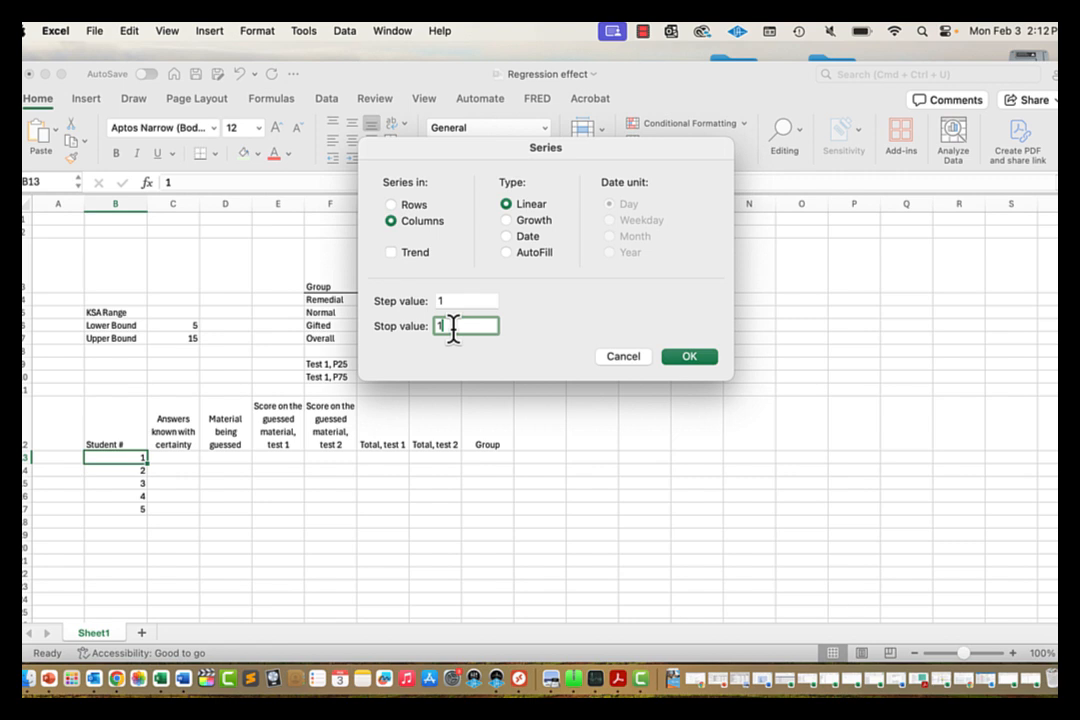
text(00)
click(697, 360)
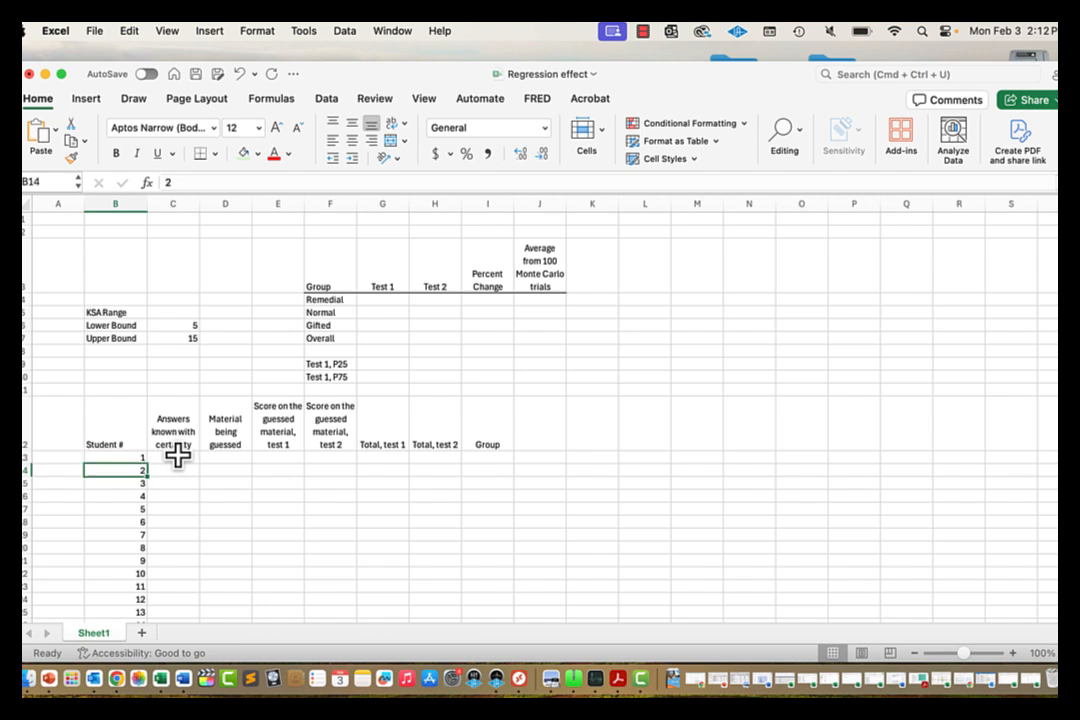
click(177, 455)
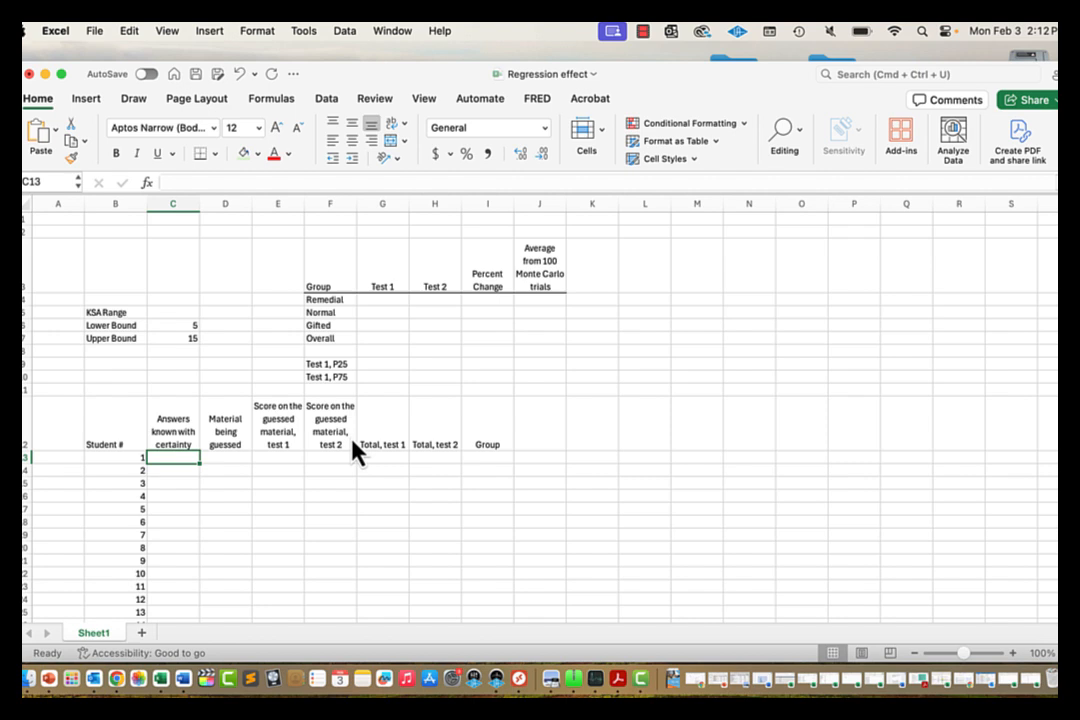
Step: Enter =RANDBETWEEN(C$6,C$7) in C13
text(=)
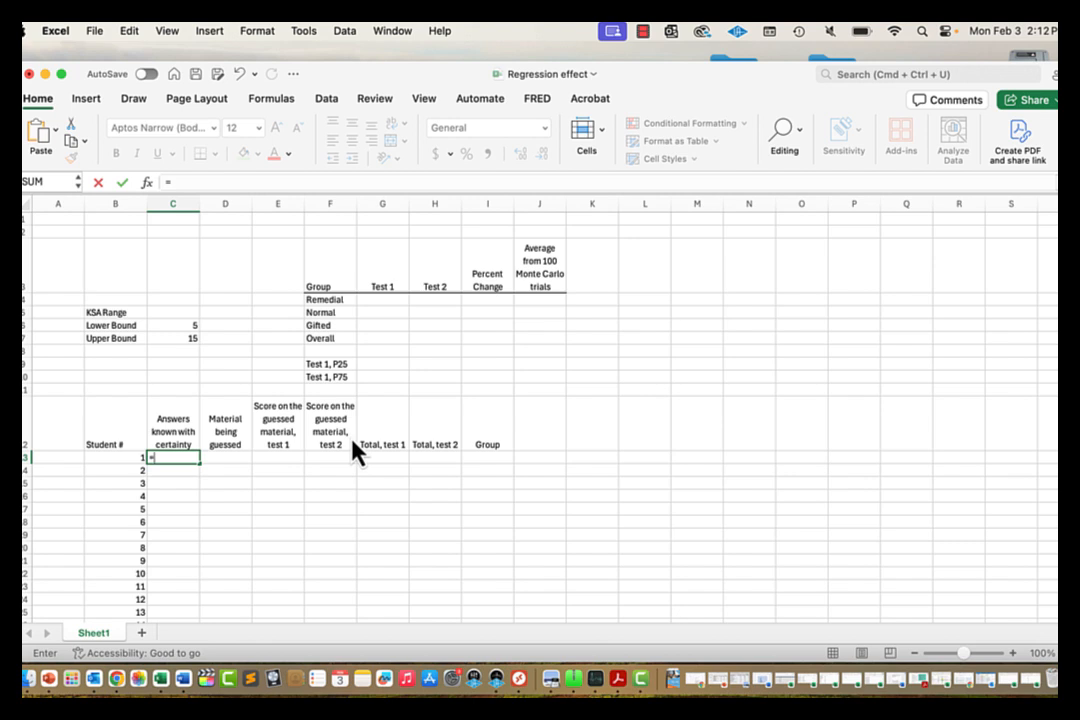
text(randbe)
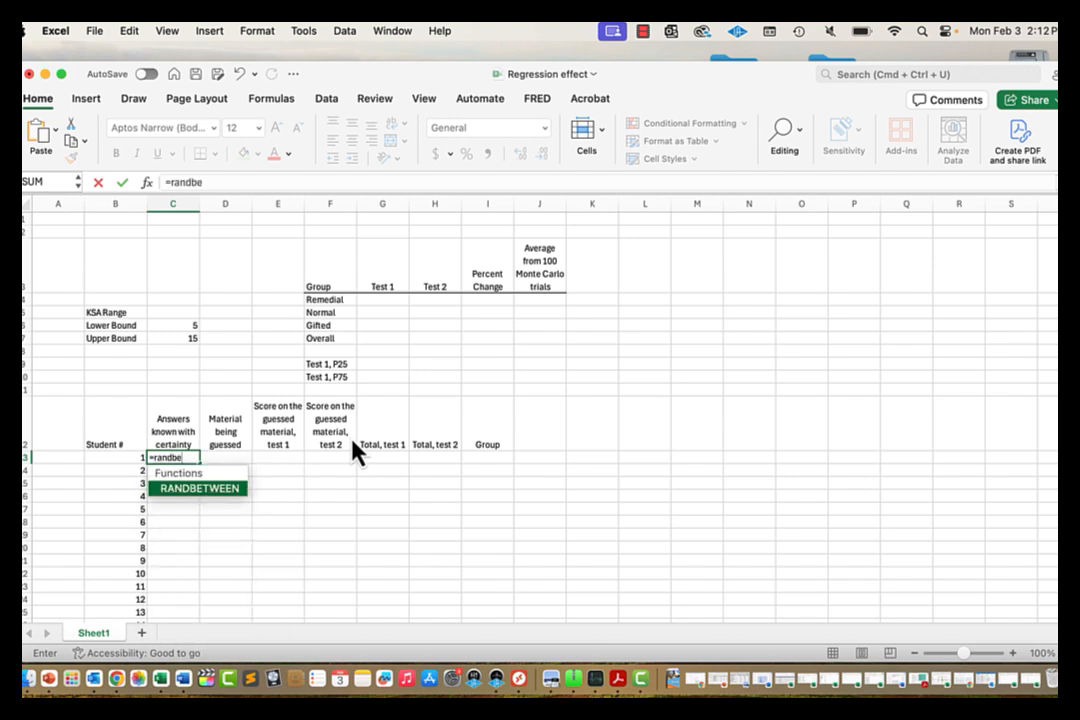
text(tww)
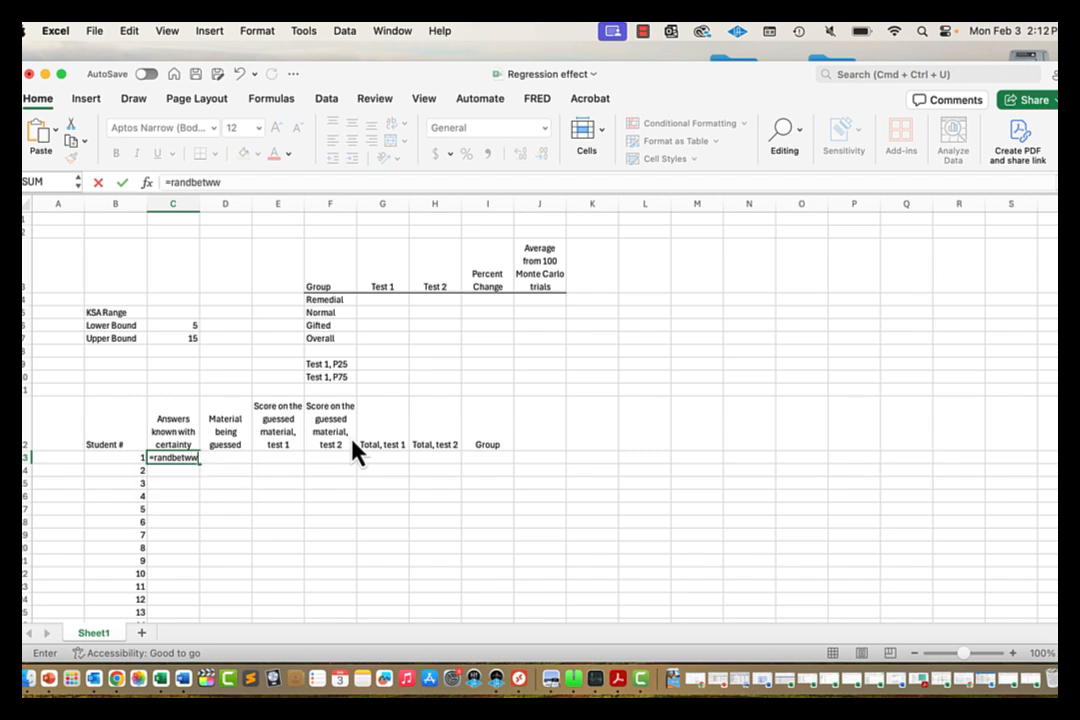
key(BackSpace)
text(een)
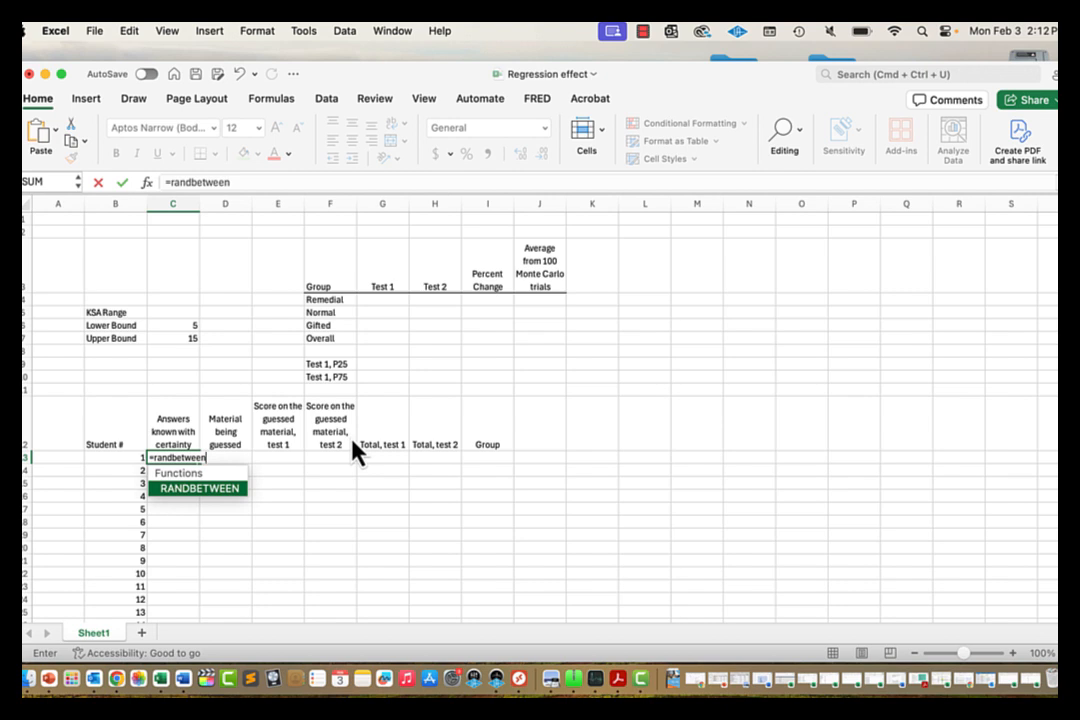
text(()
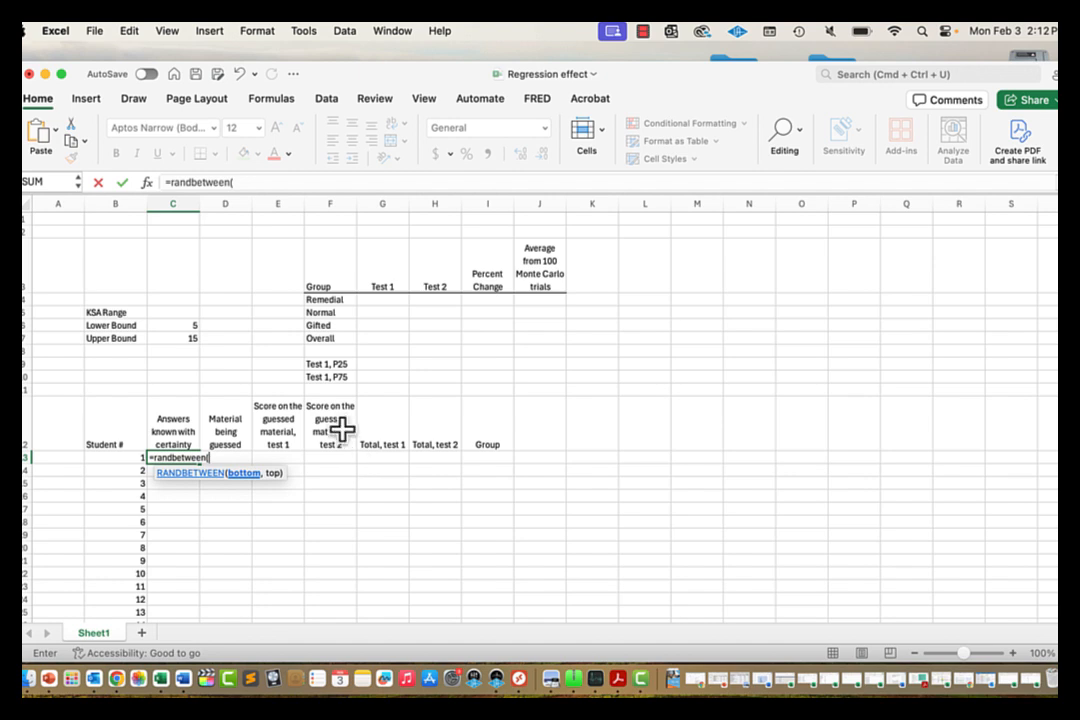
click(181, 325)
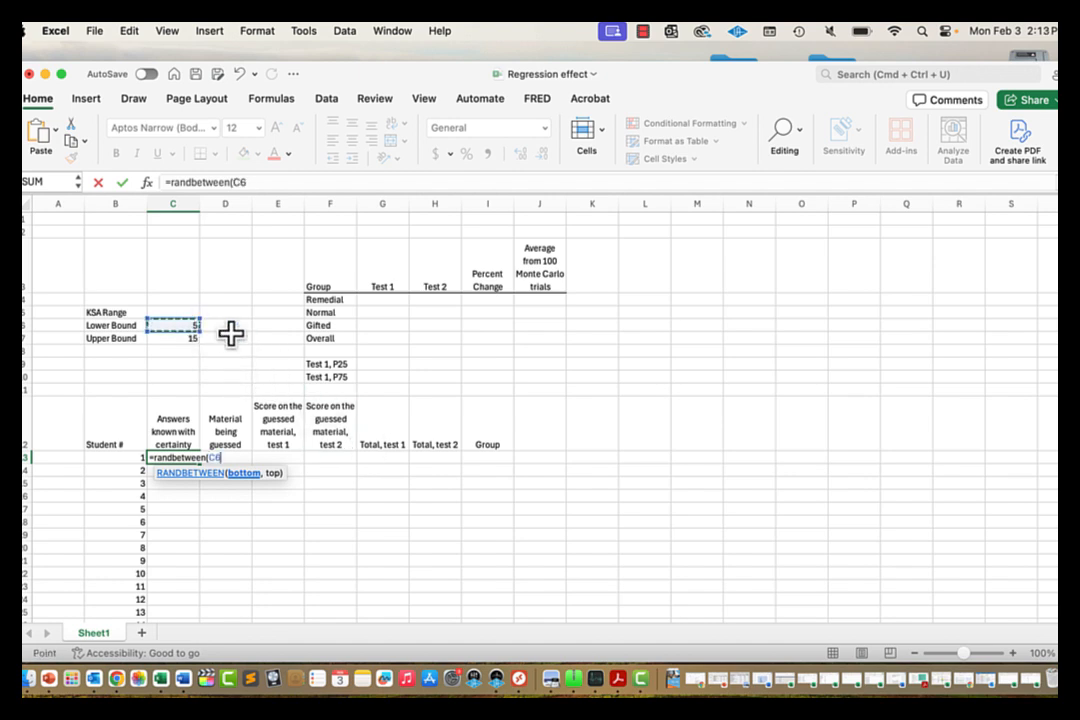
click(240, 182)
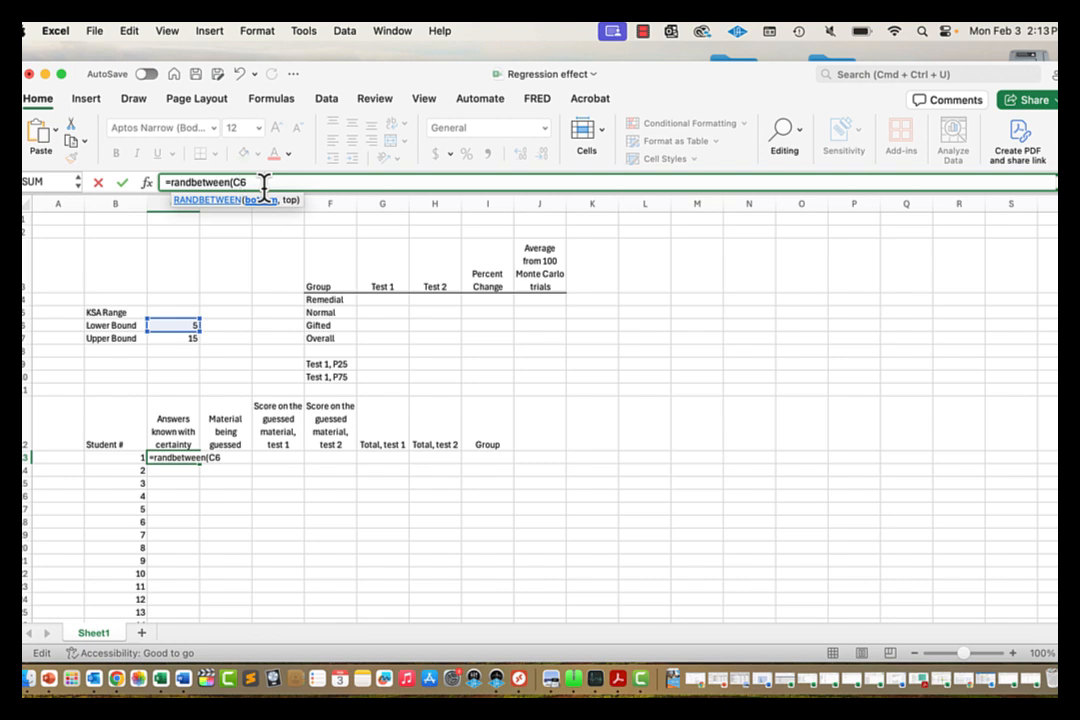
key(Left)
text($)
text(,)
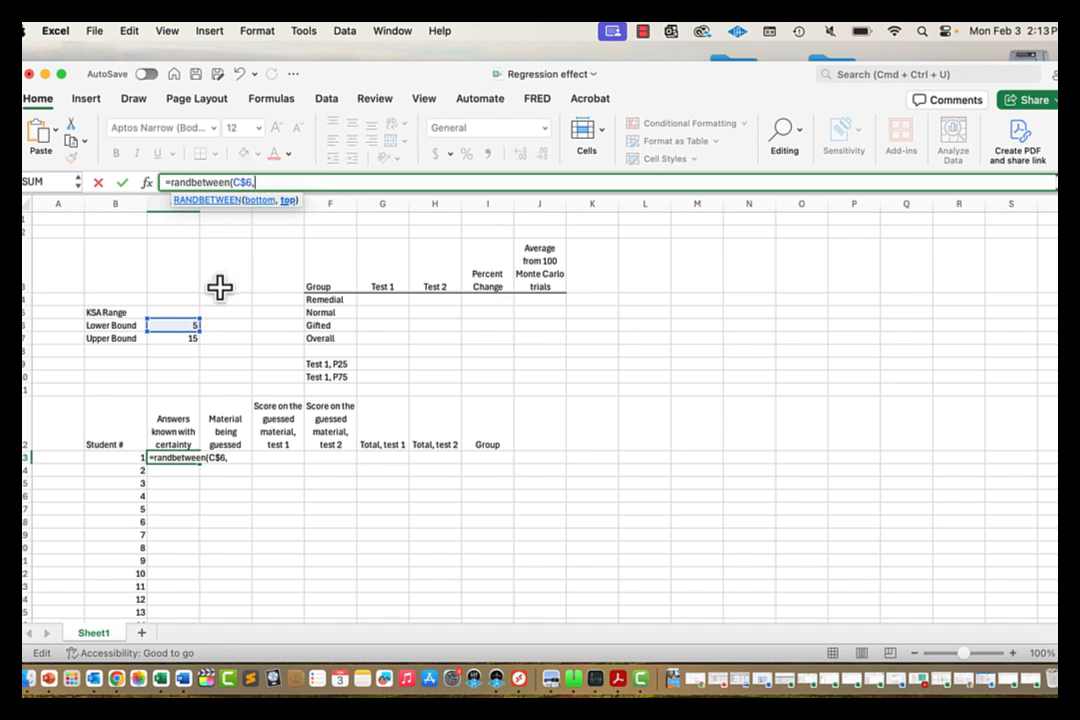
click(181, 339)
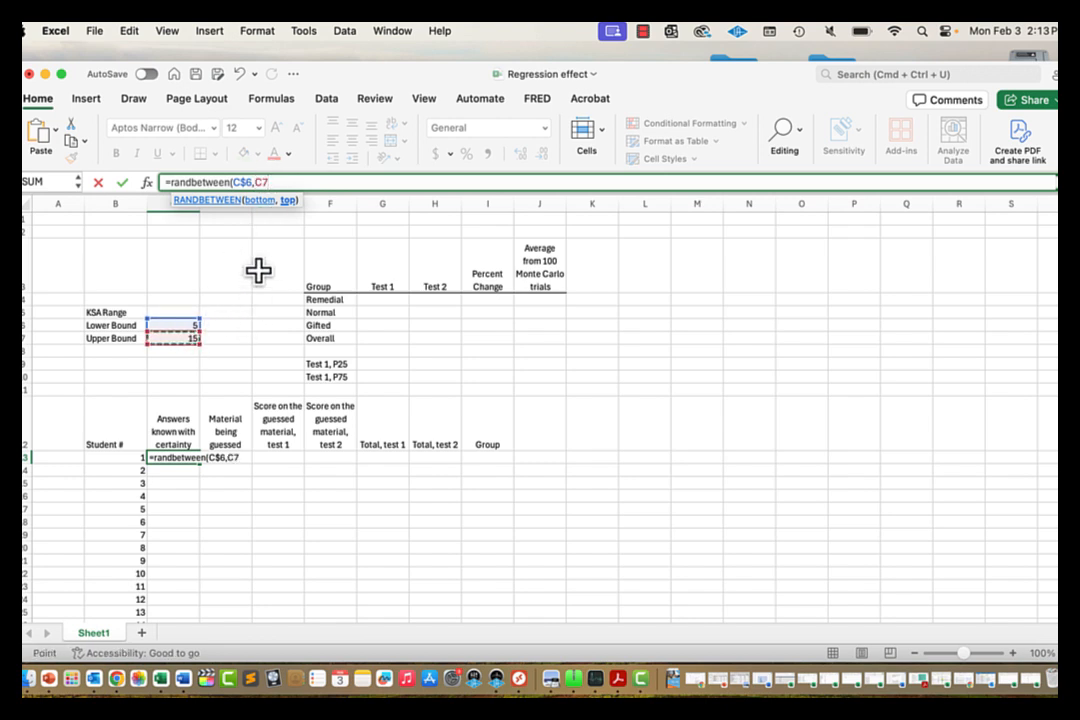
click(300, 178)
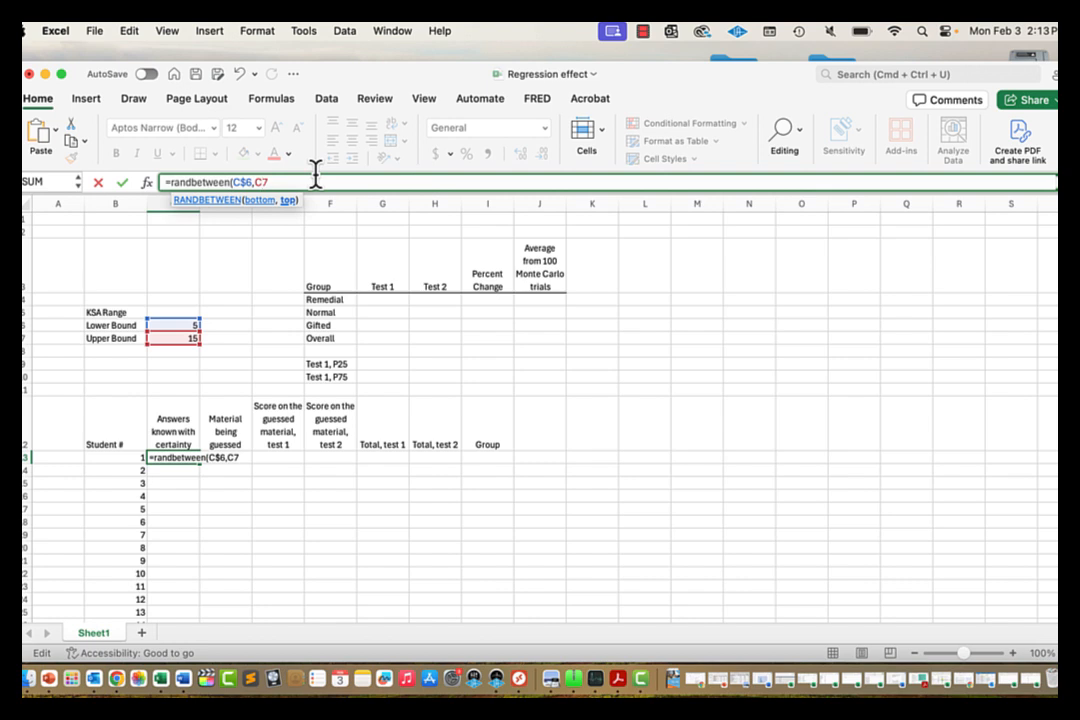
text($7)
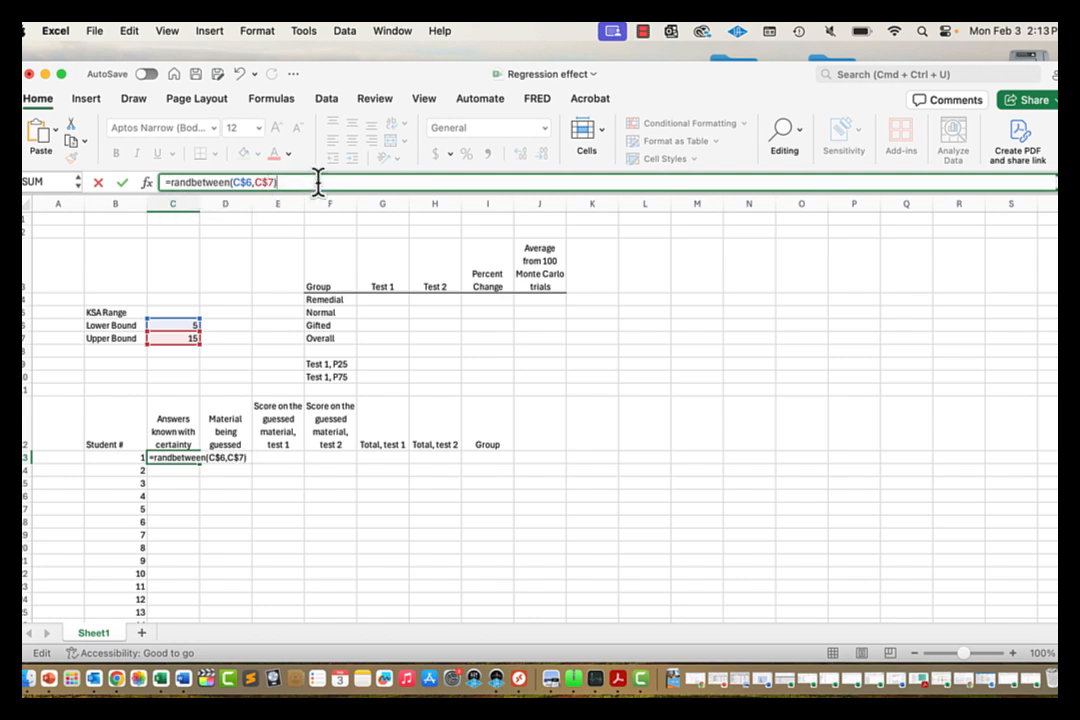
key(Return)
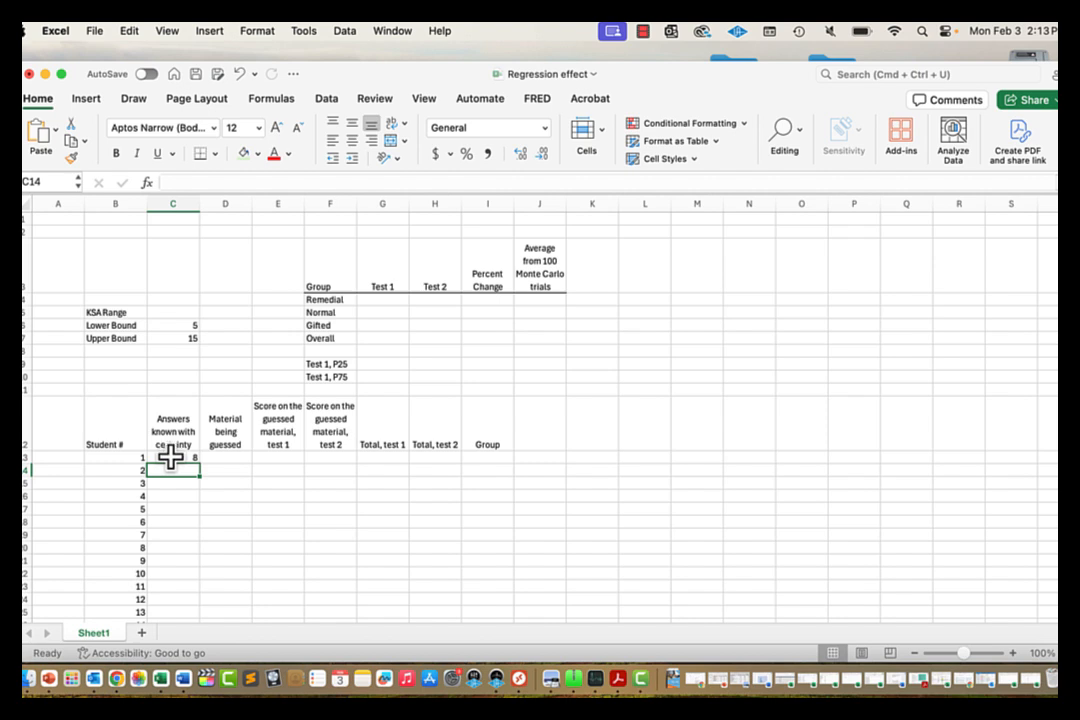
Step: Copy the RANDBETWEEN formula down column C for all students
click(172, 457)
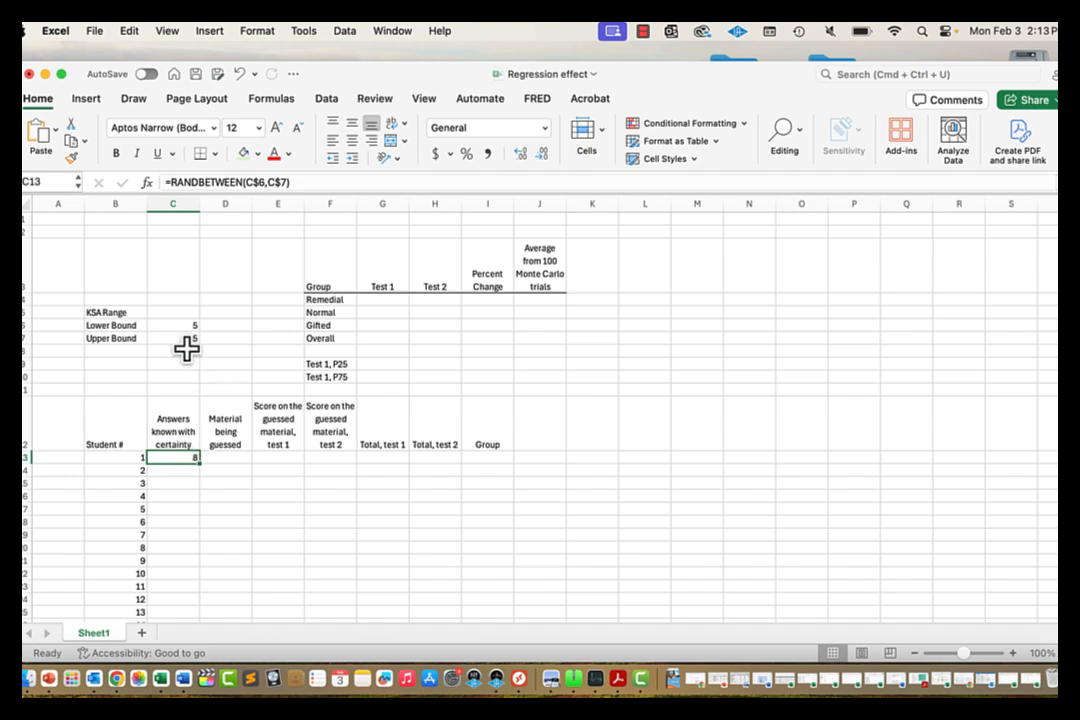
double_click(199, 465)
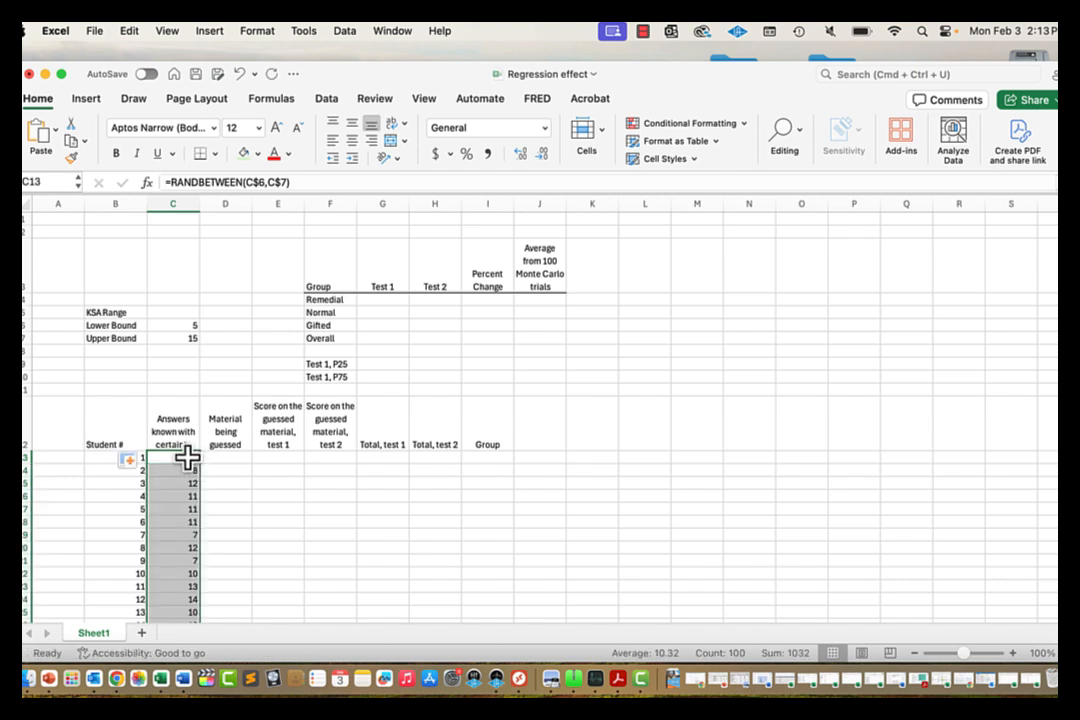
click(199, 461)
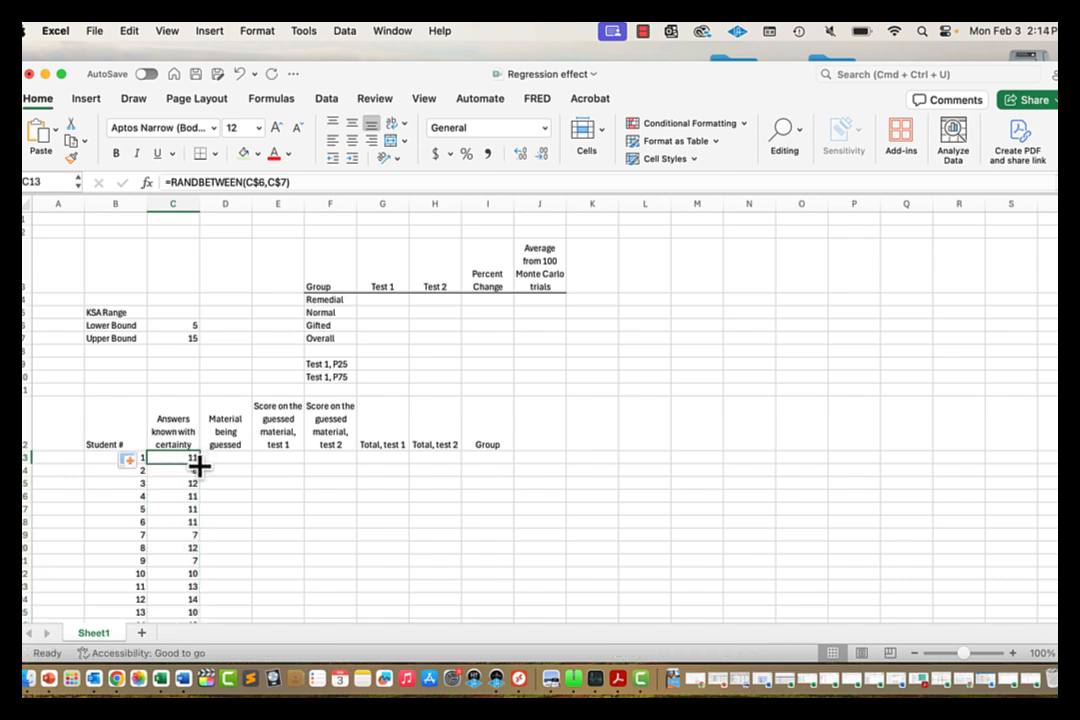
double_click(199, 465)
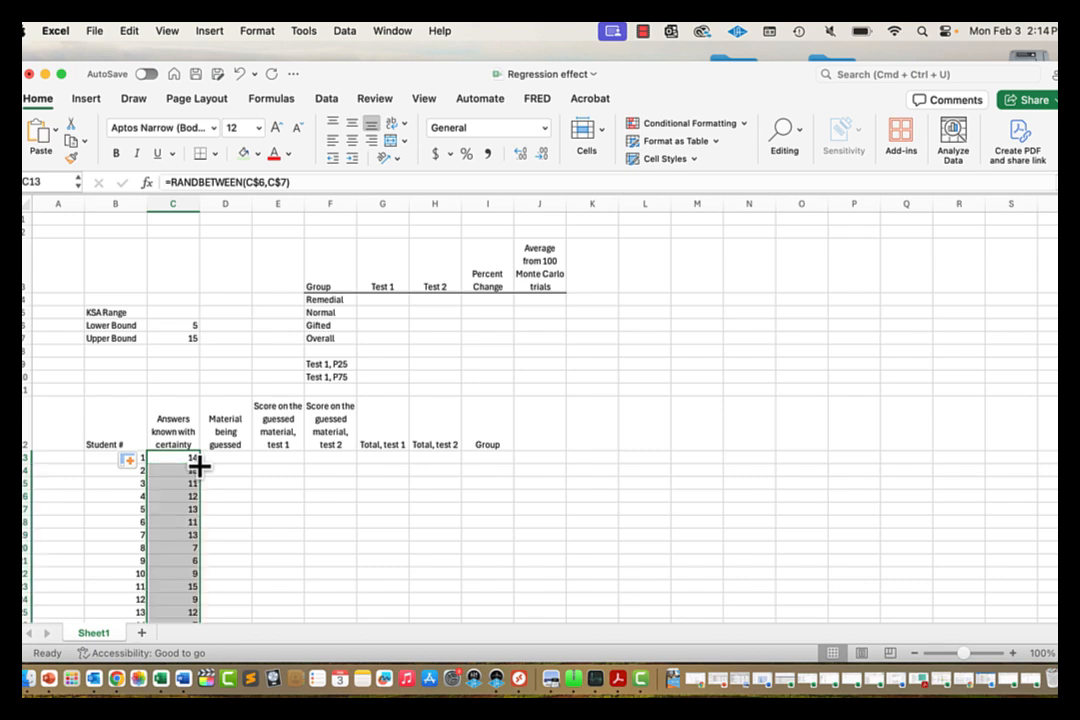
click(177, 470)
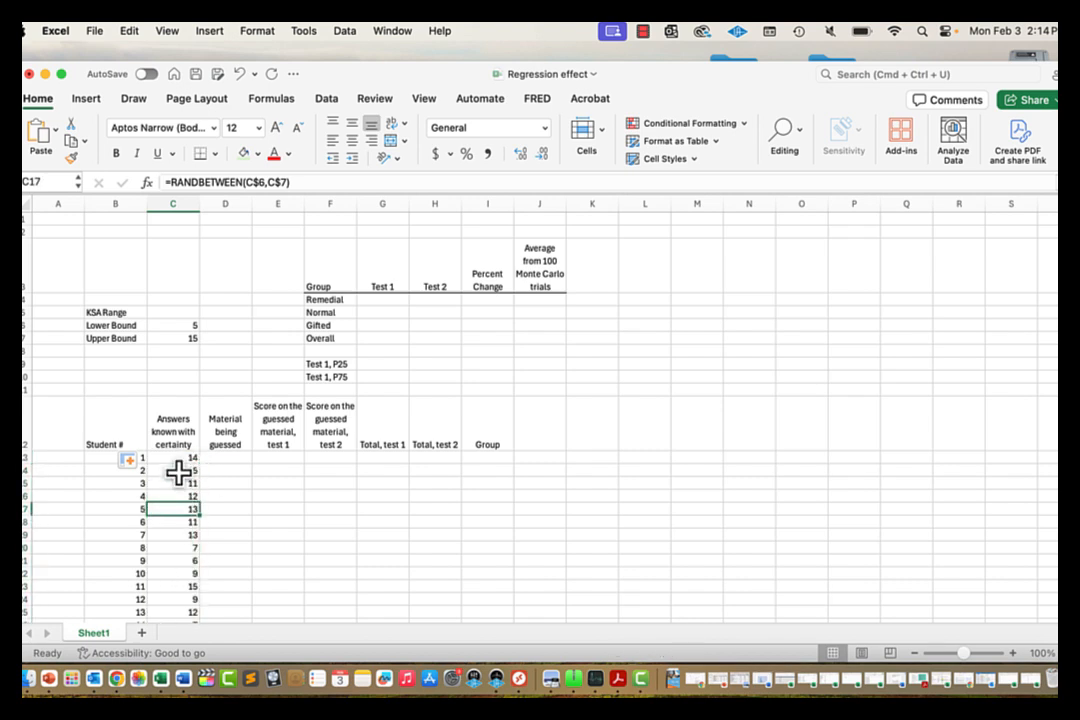
click(177, 460)
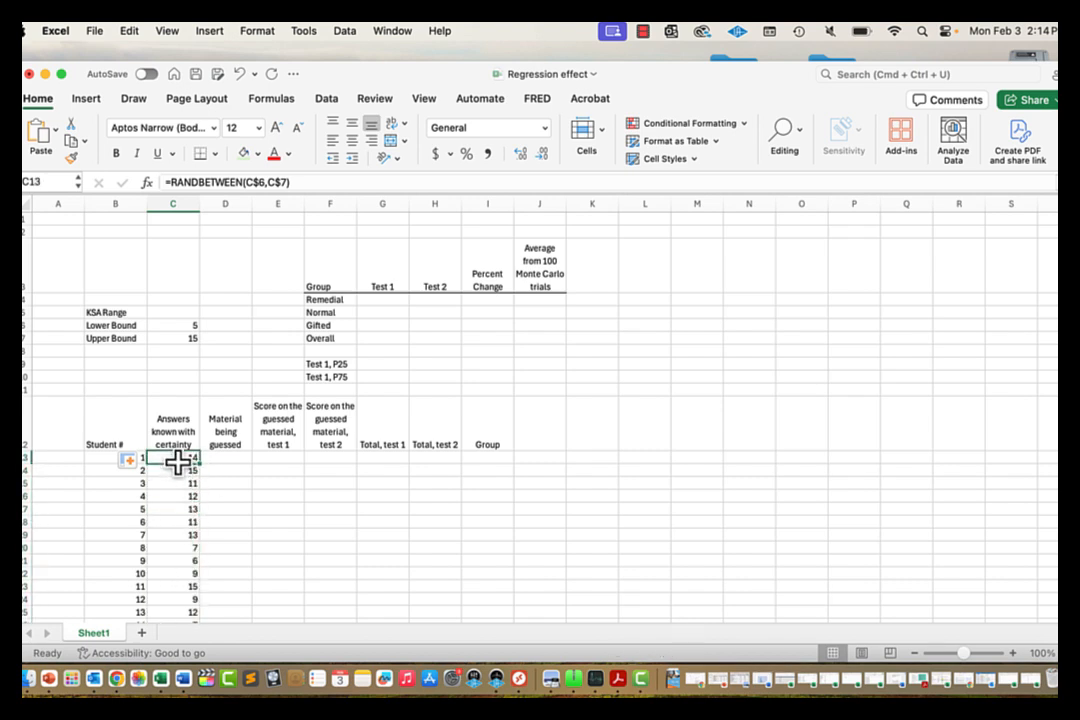
click(227, 457)
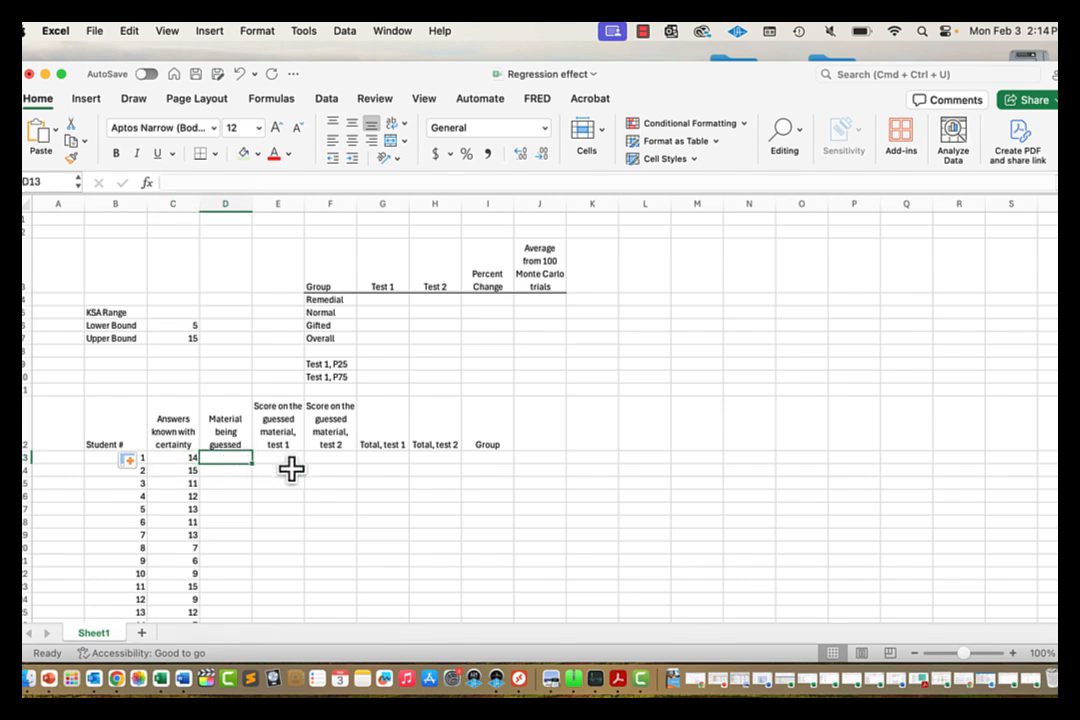
Step: Enter =20-C13 in D13 and fill it down column D
click(167, 458)
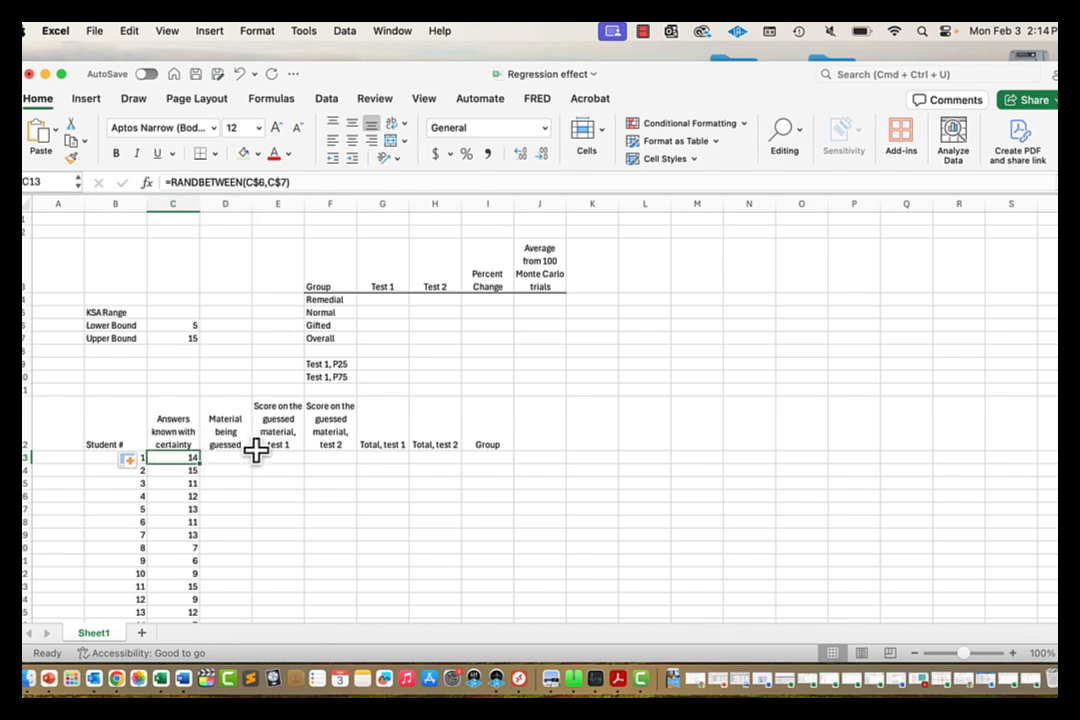
click(233, 458)
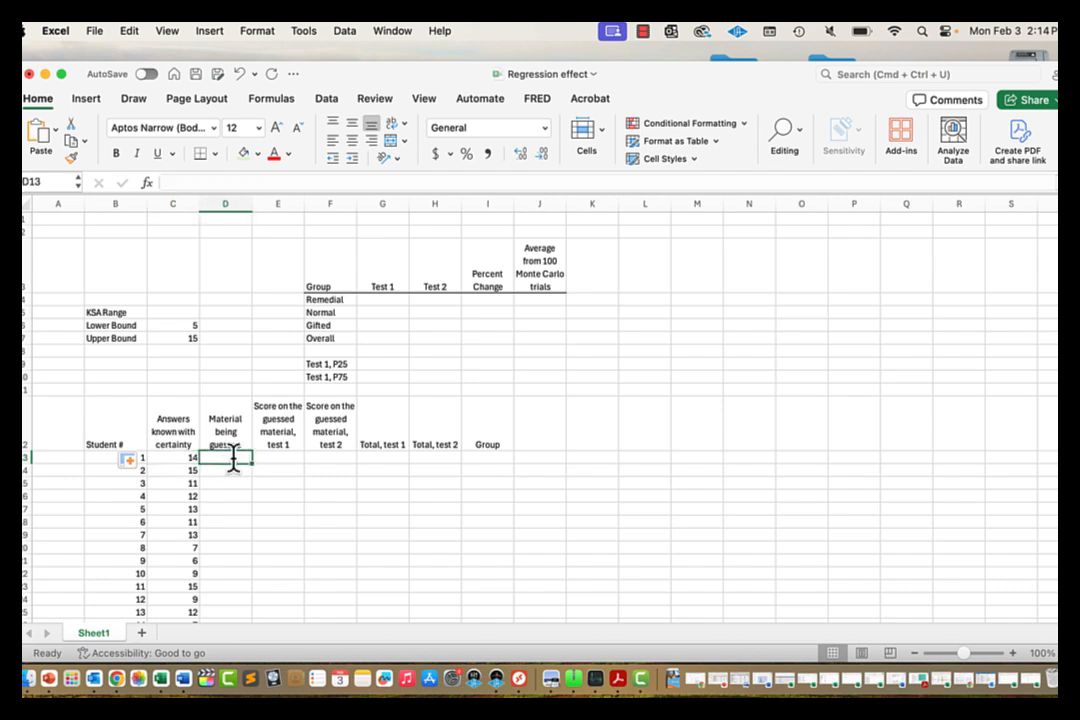
text(=20)
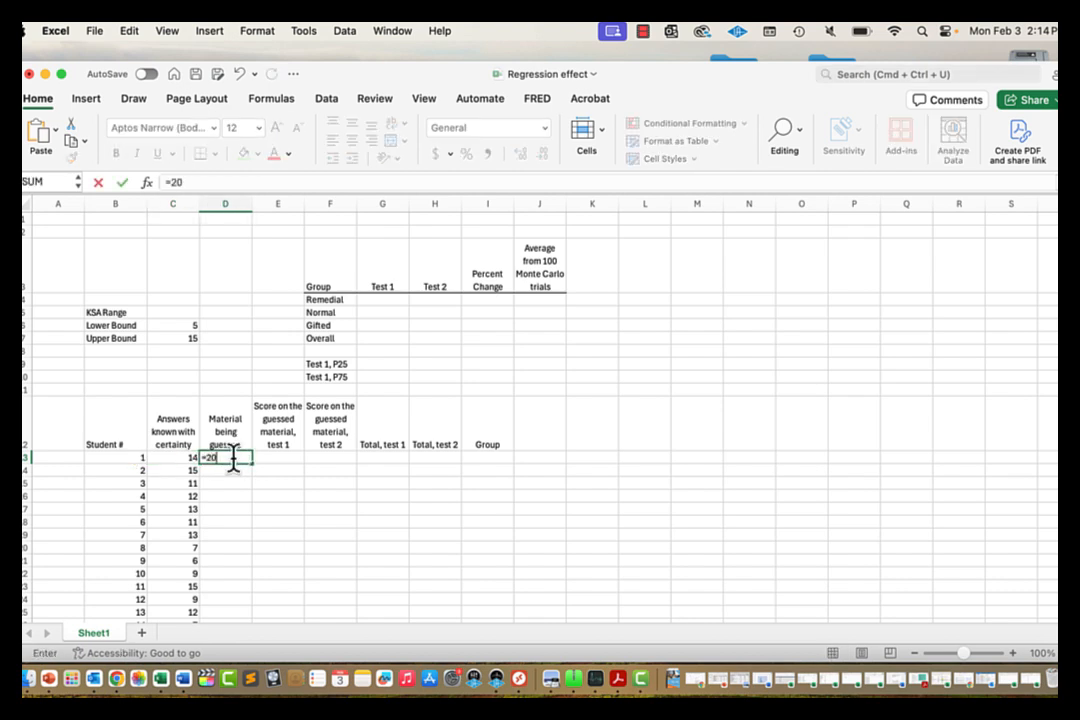
text(-)
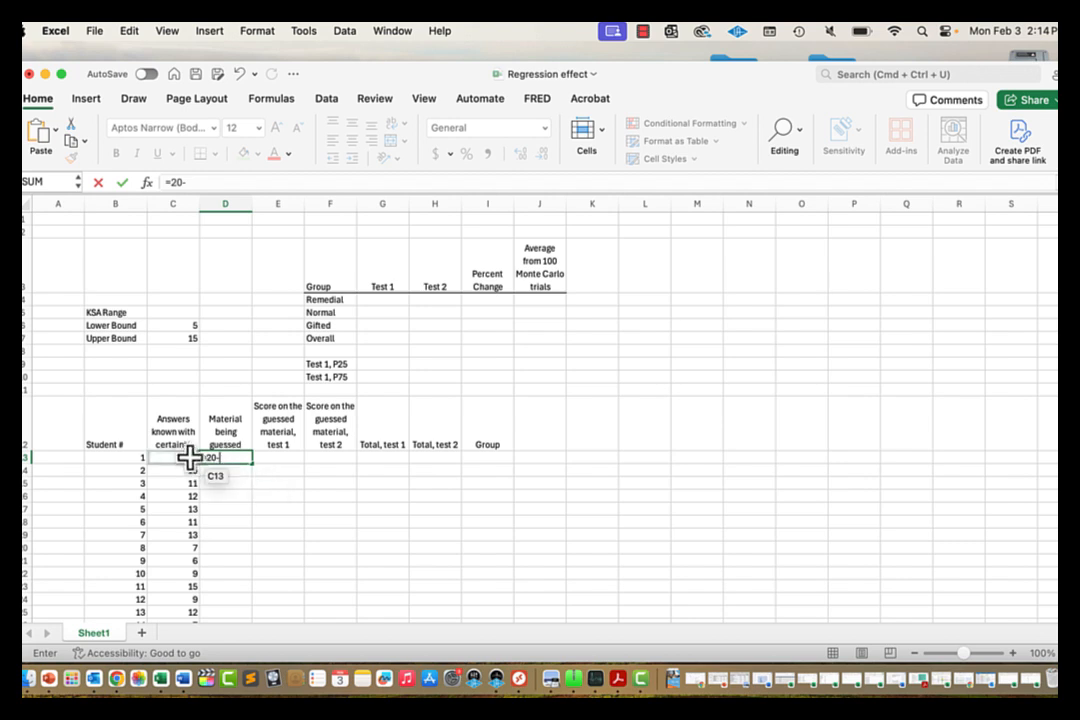
click(180, 456)
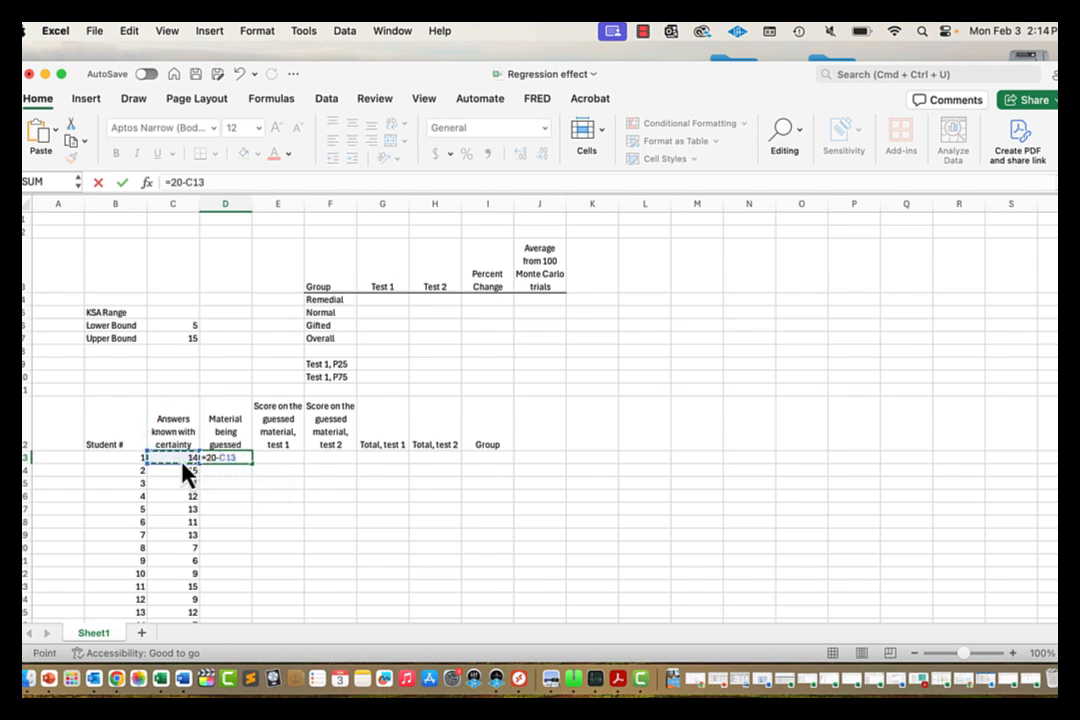
key(Return)
key(Up)
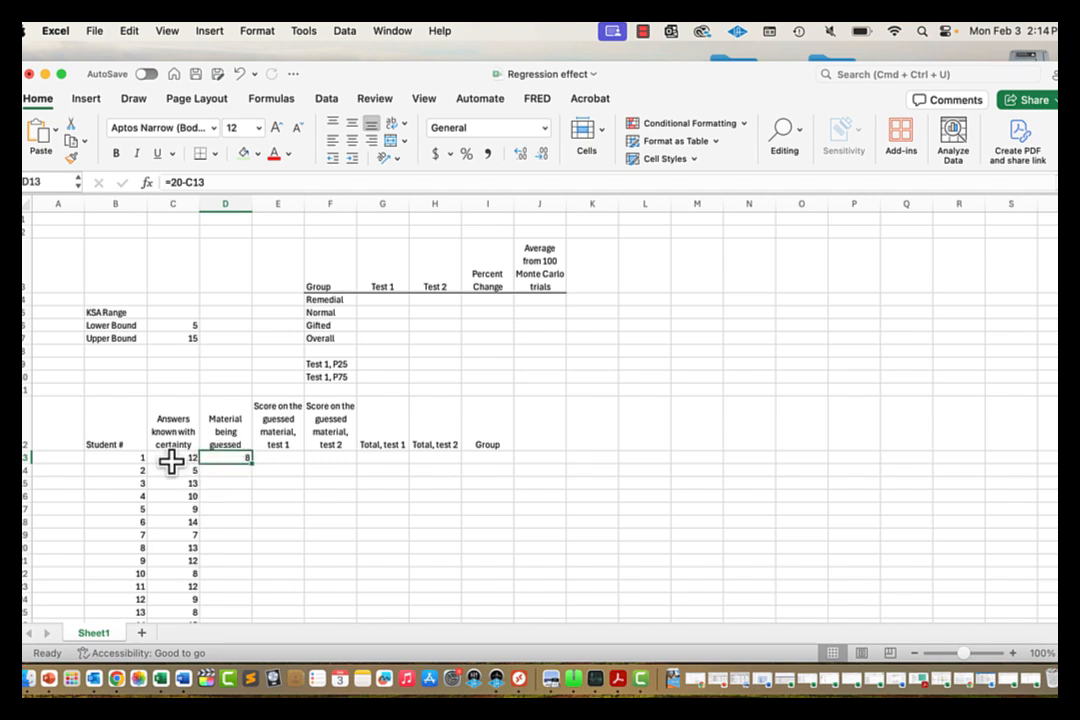
double_click(251, 463)
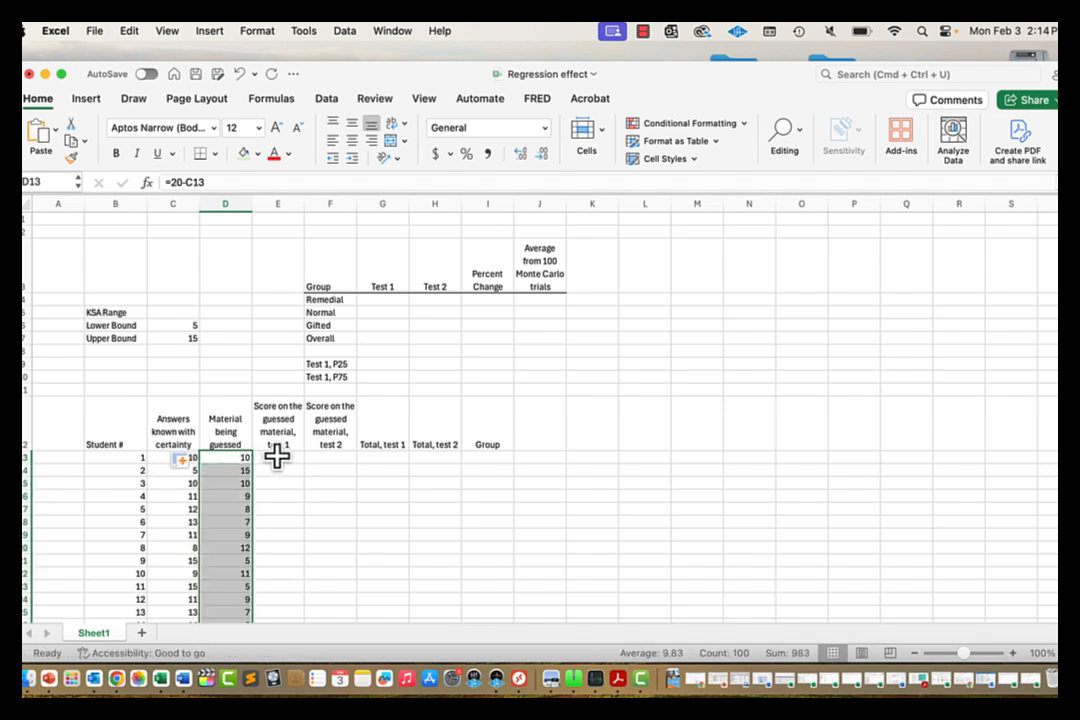
click(282, 458)
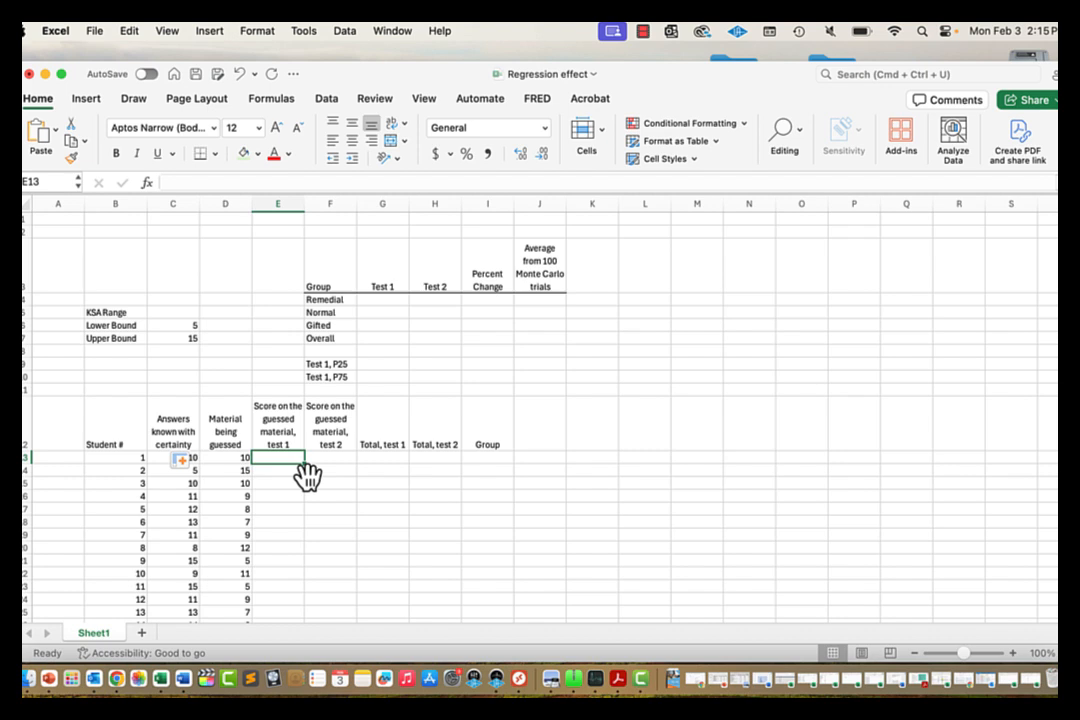
Step: Start =BINOM.INV( in E13 with D13 as the number of trials
text(=b)
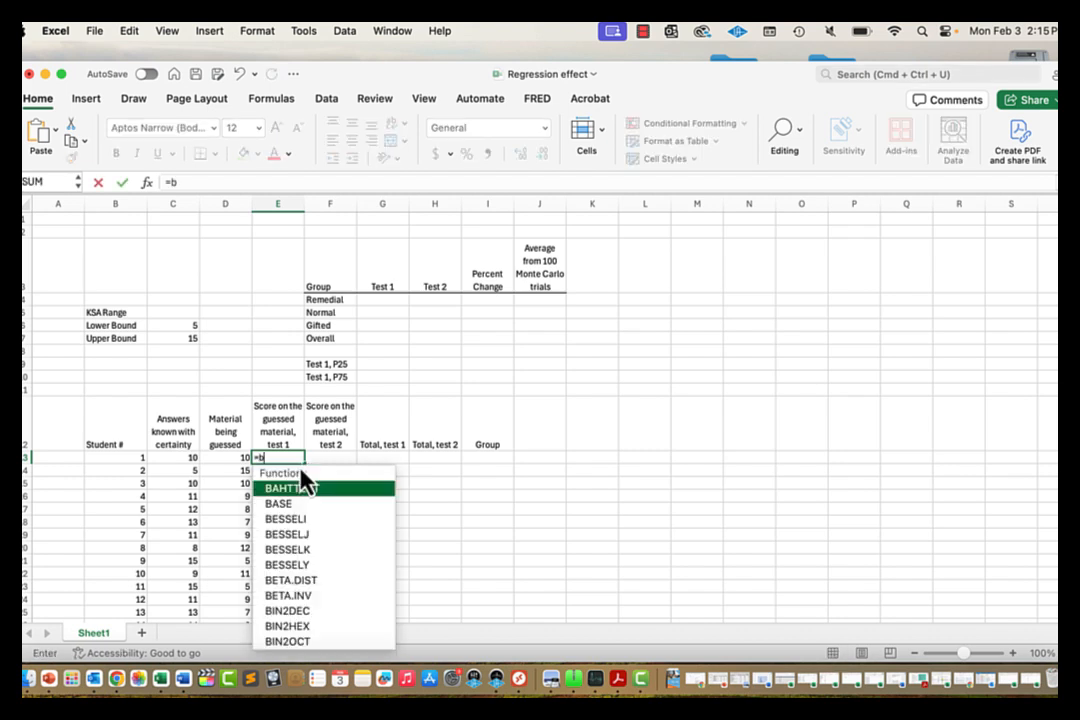
text(ino)
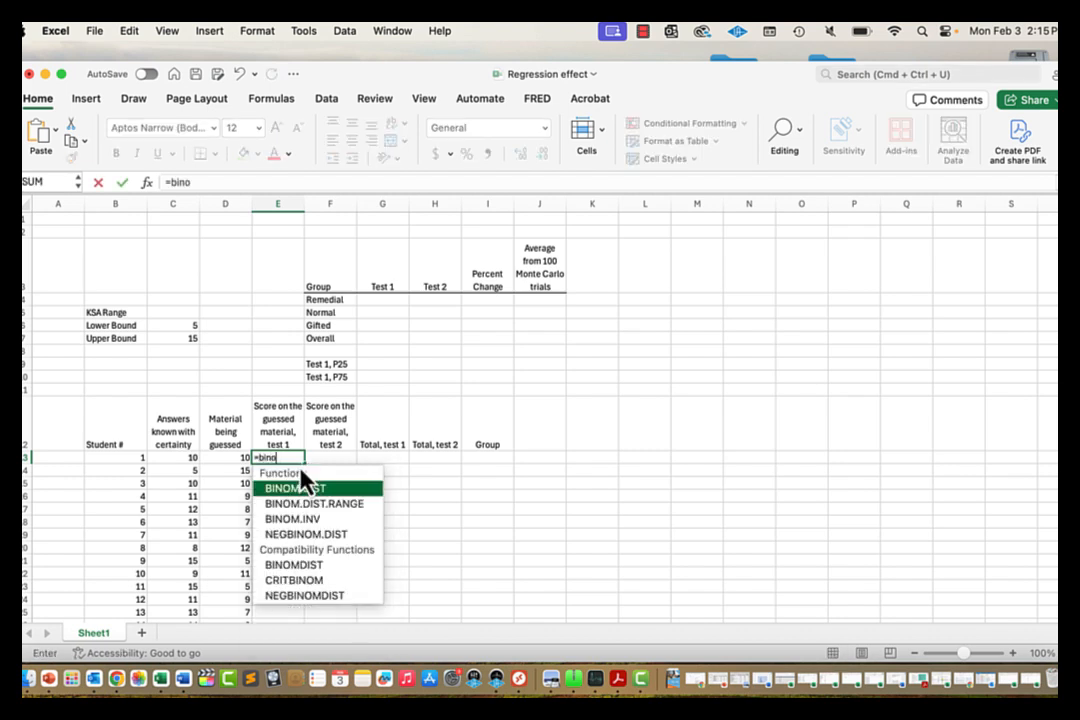
text(m.inv)
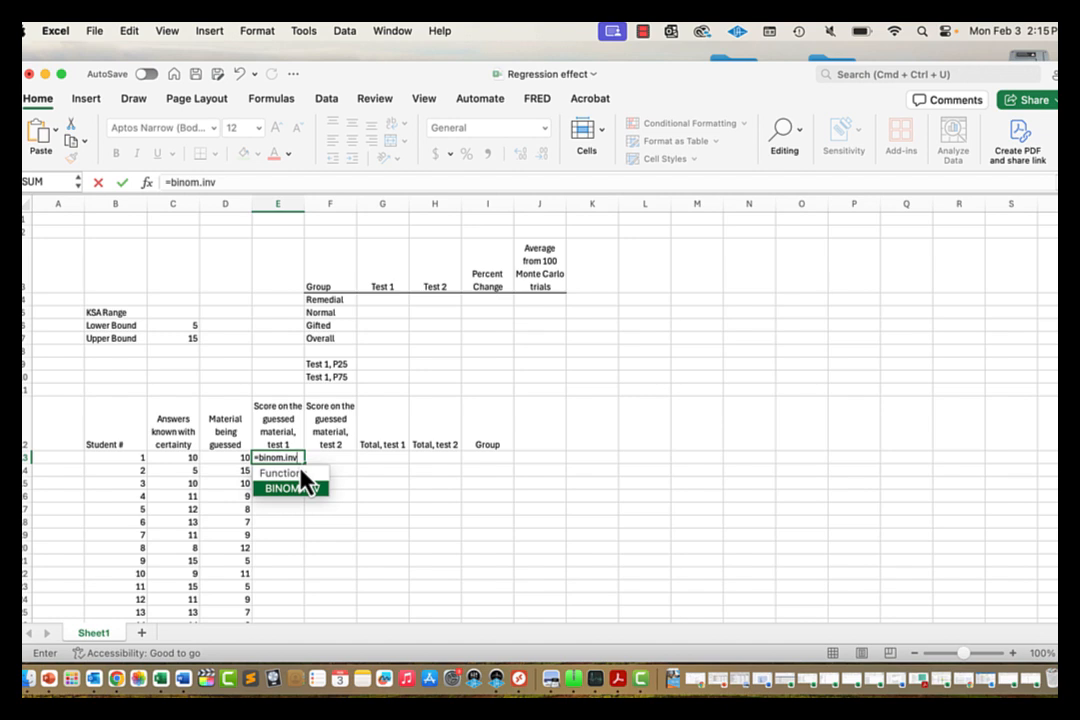
text(()
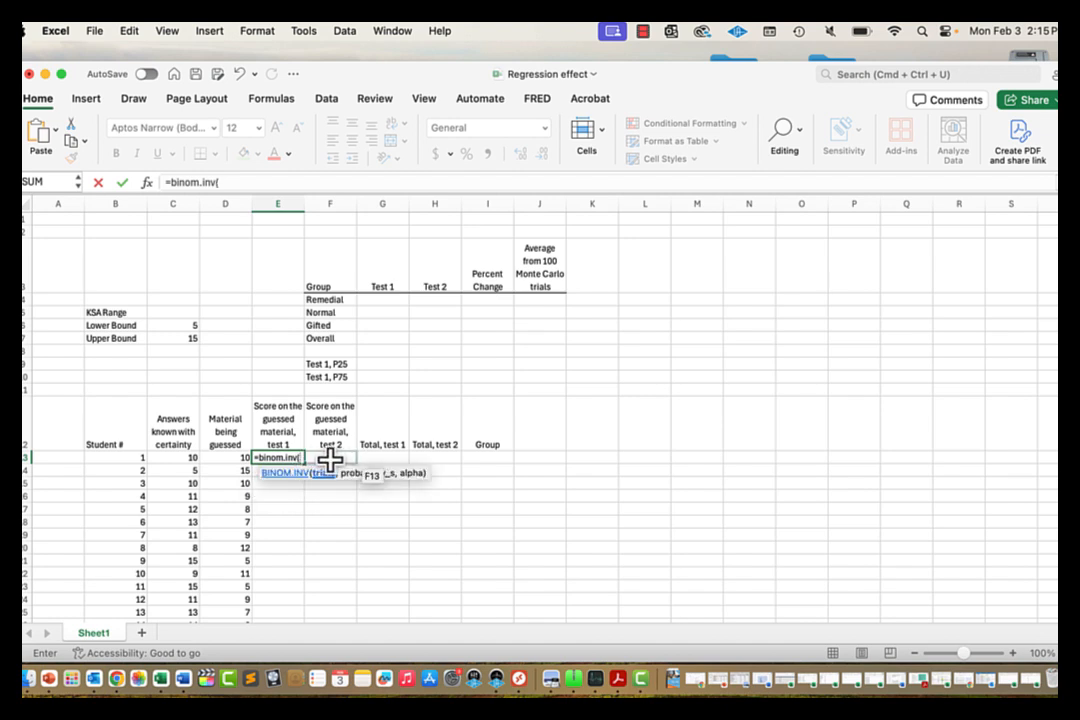
click(225, 457)
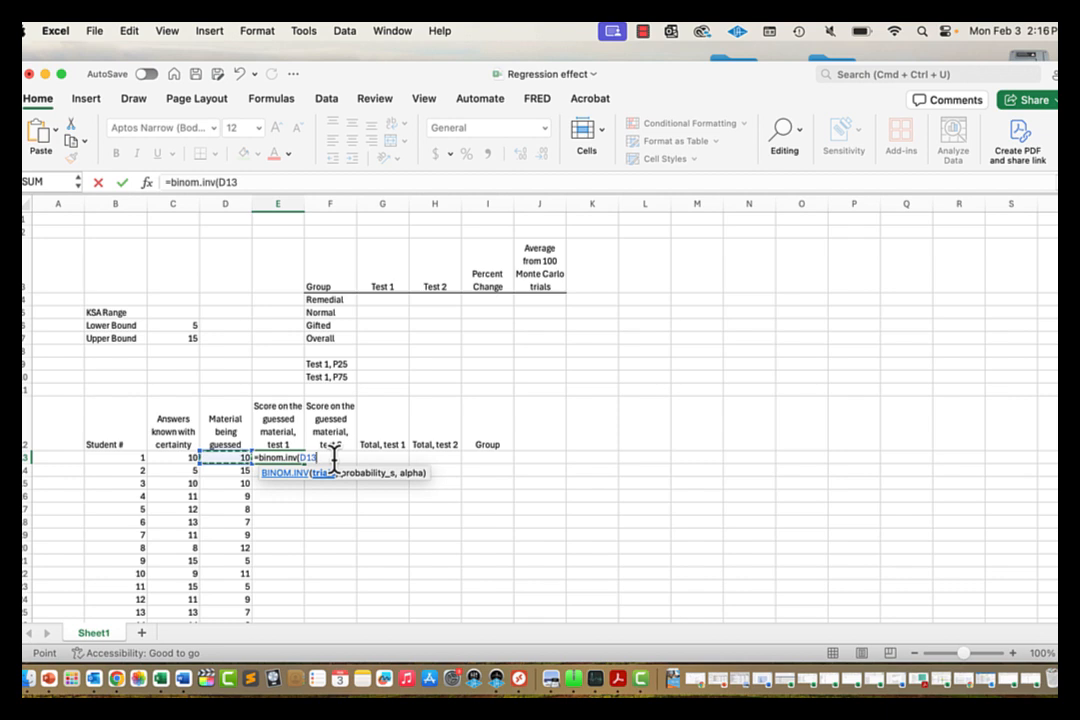
text(,)
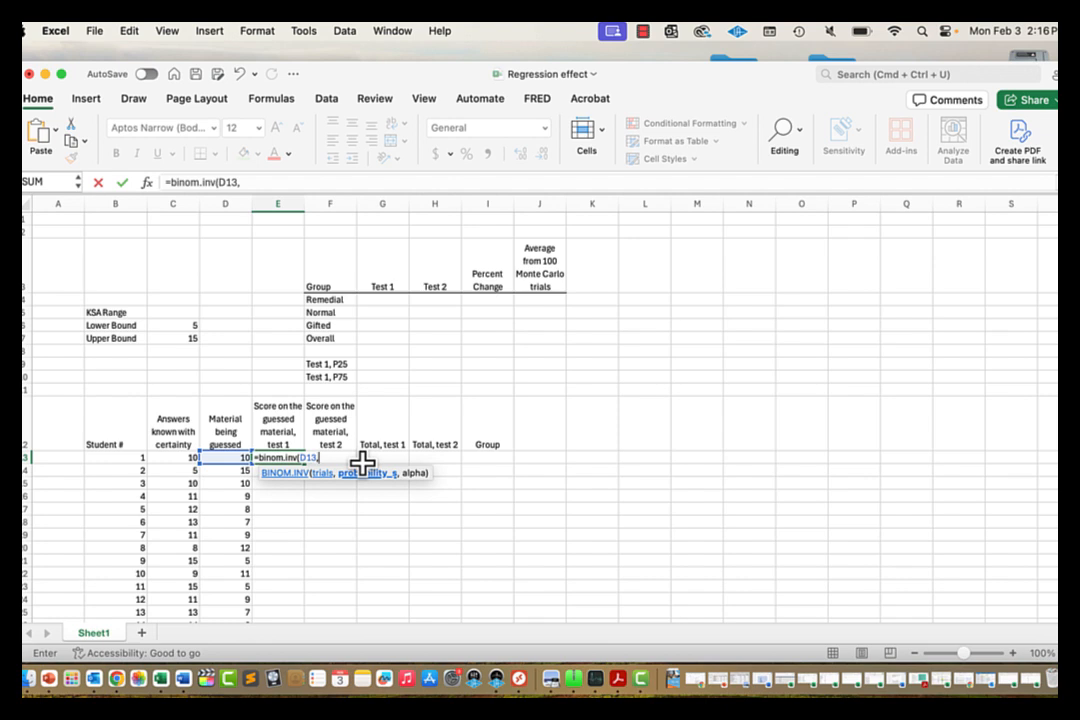
Step: Complete E13 as =BINOM.INV(D13,0.25,RAND()) and commit it
text(0.25,ra)
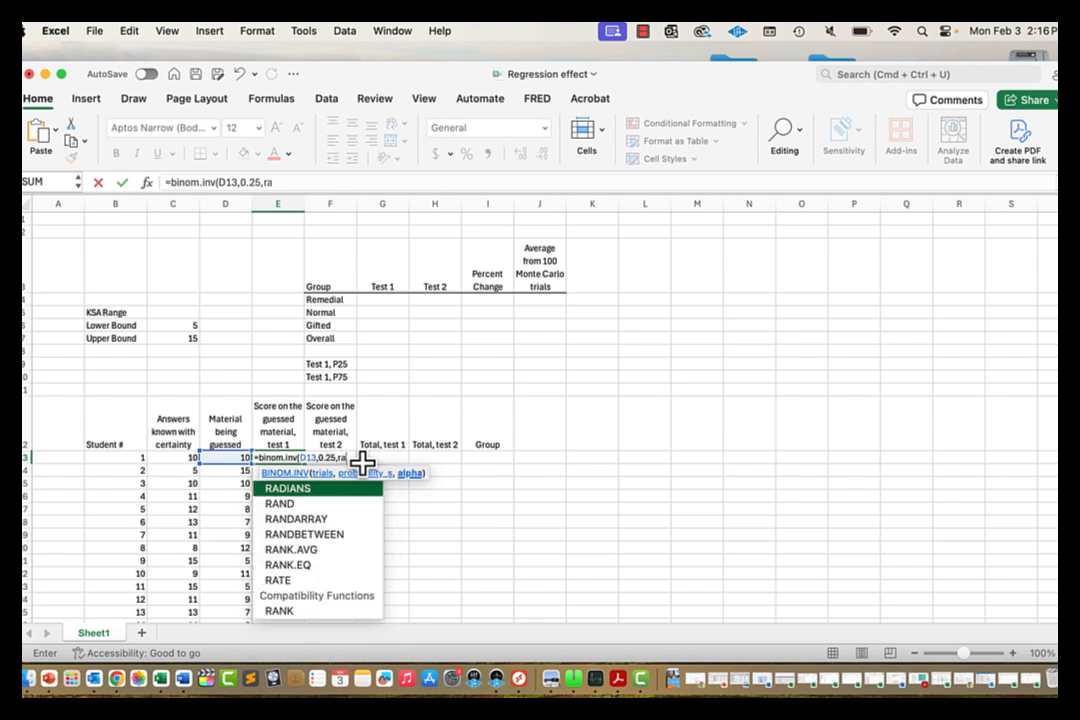
text(nd)
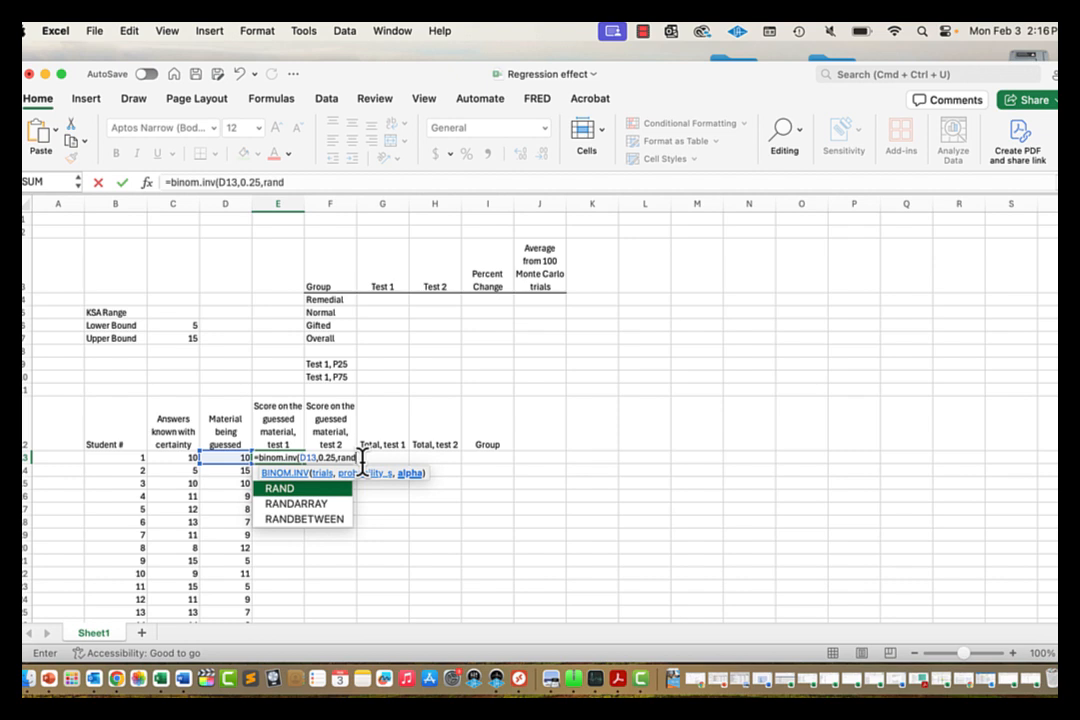
text(()
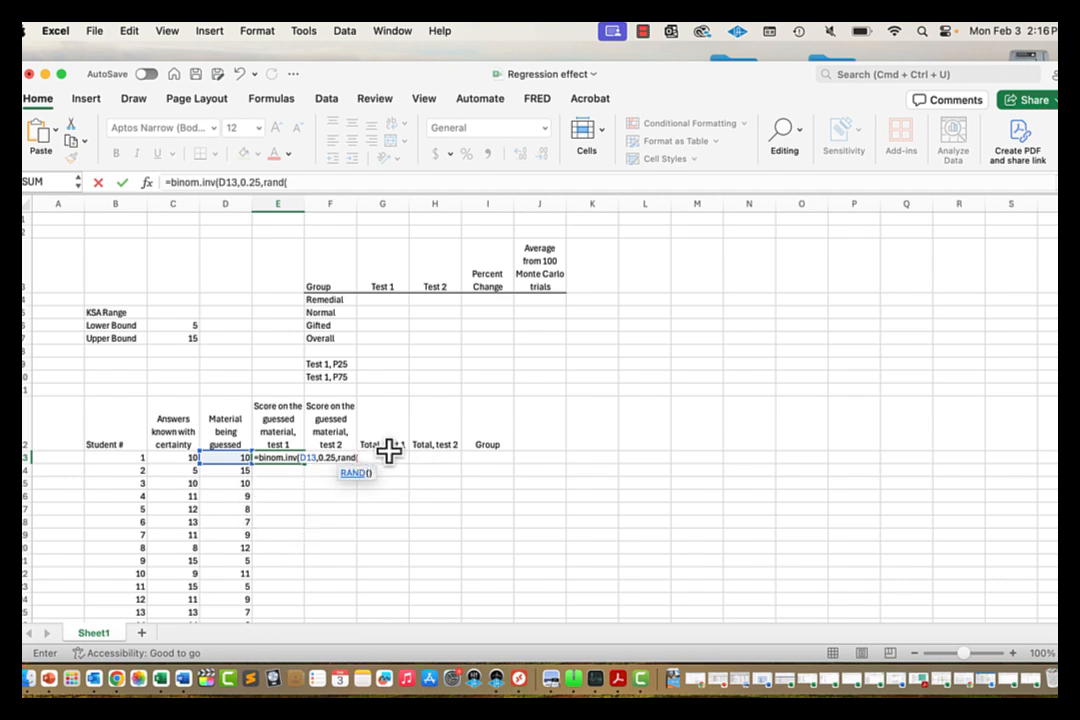
text())
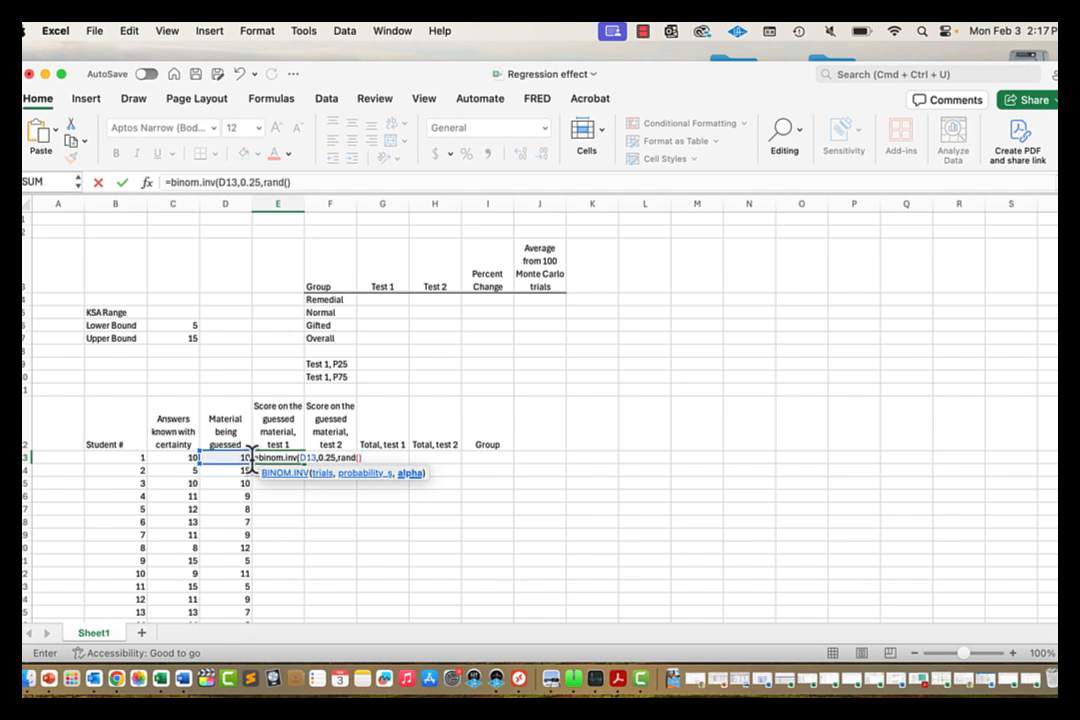
text())
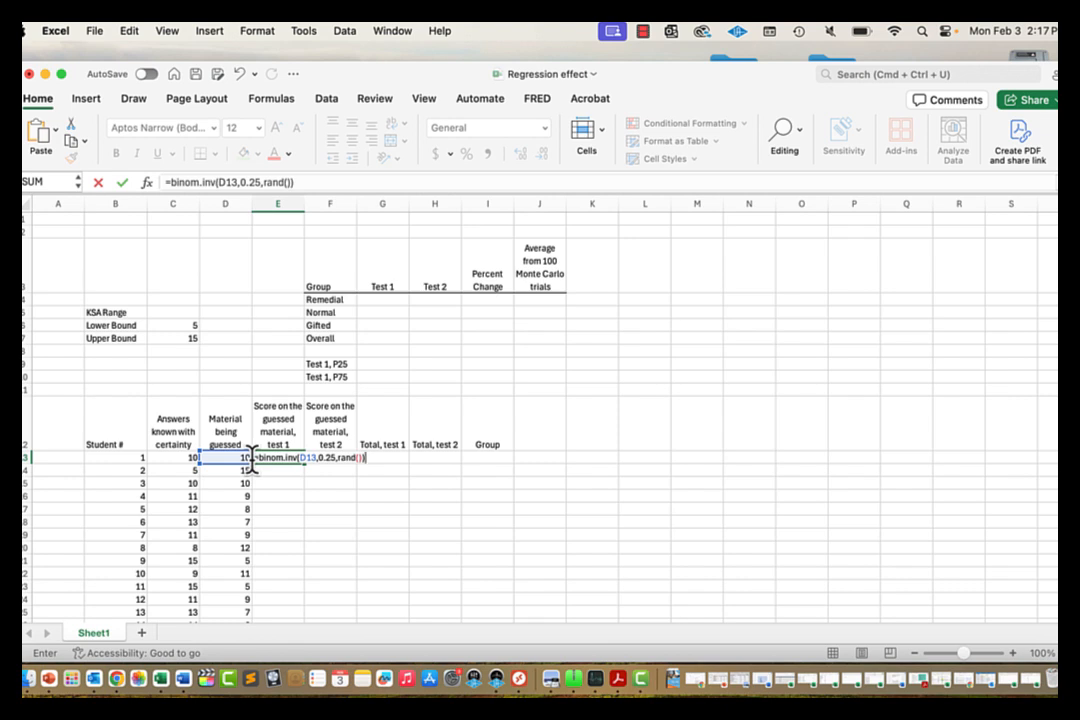
key(Return)
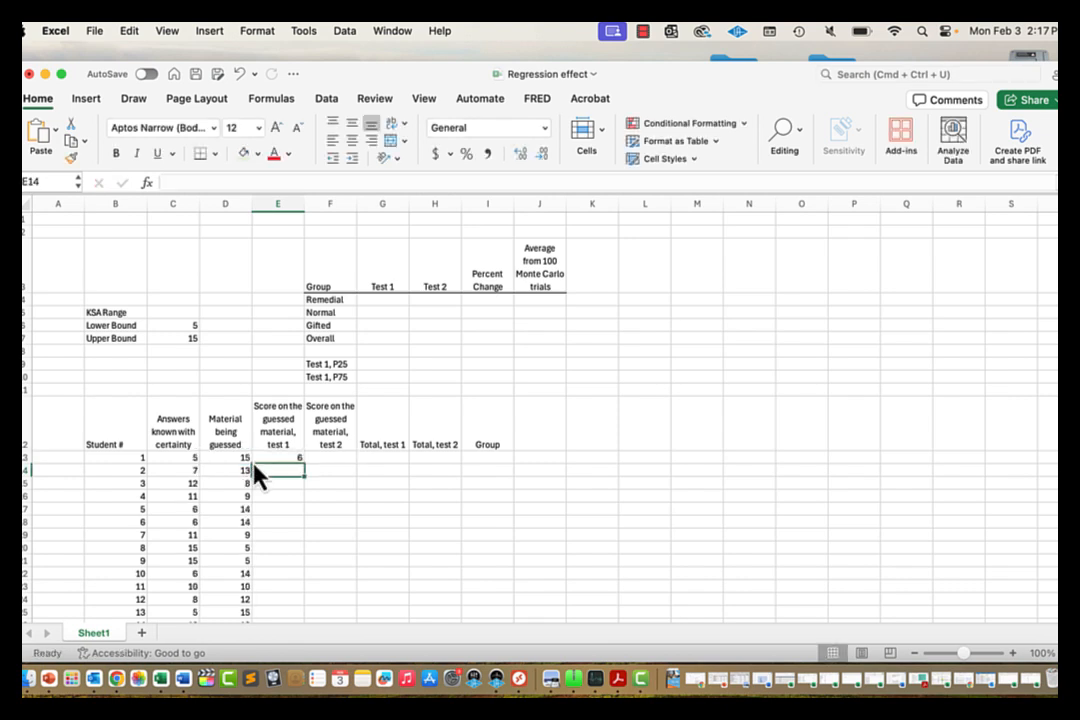
key(Up)
key(Up)
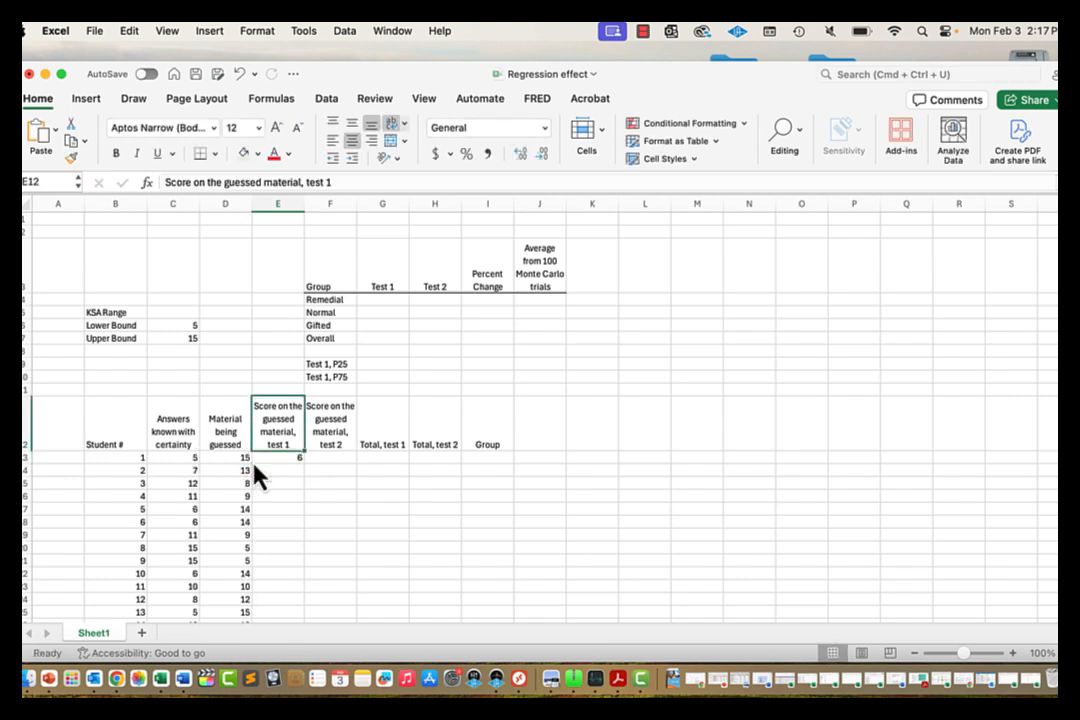
Step: Fill E13's BINOM.INV formula down column E for all students
key(Down)
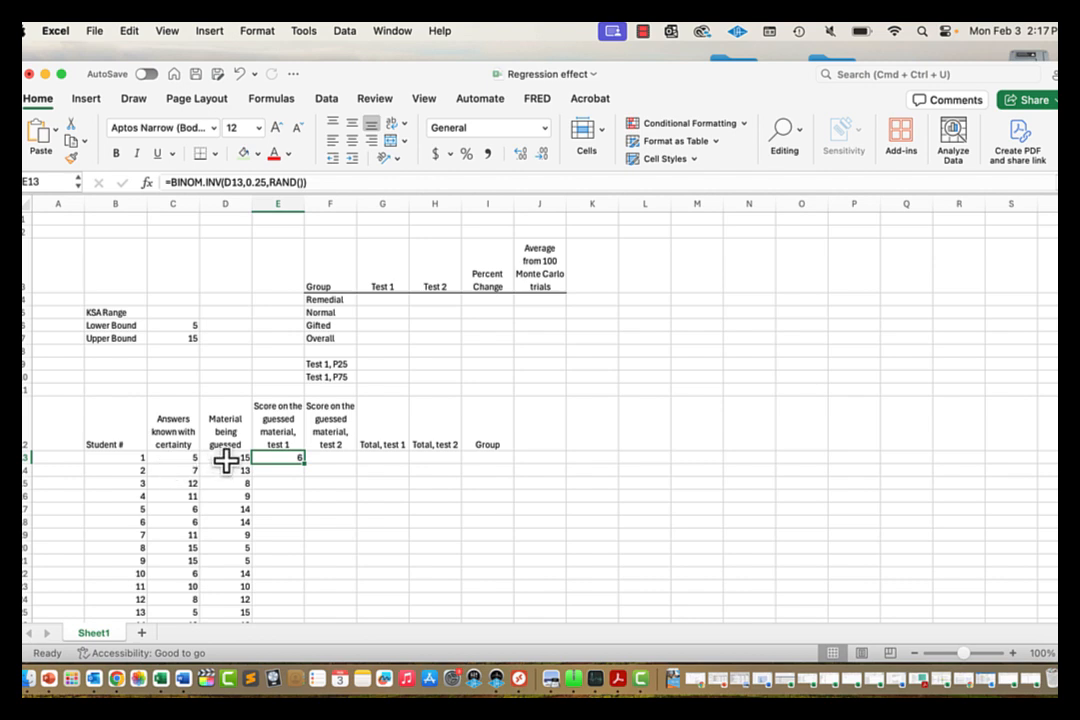
double_click(303, 463)
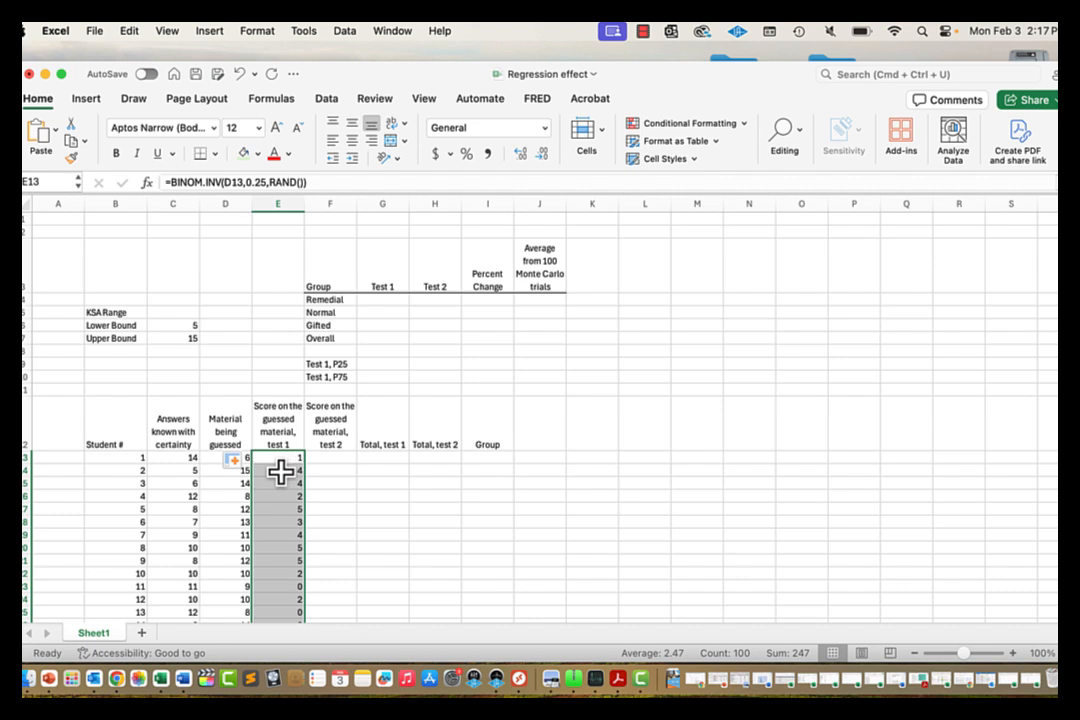
click(338, 461)
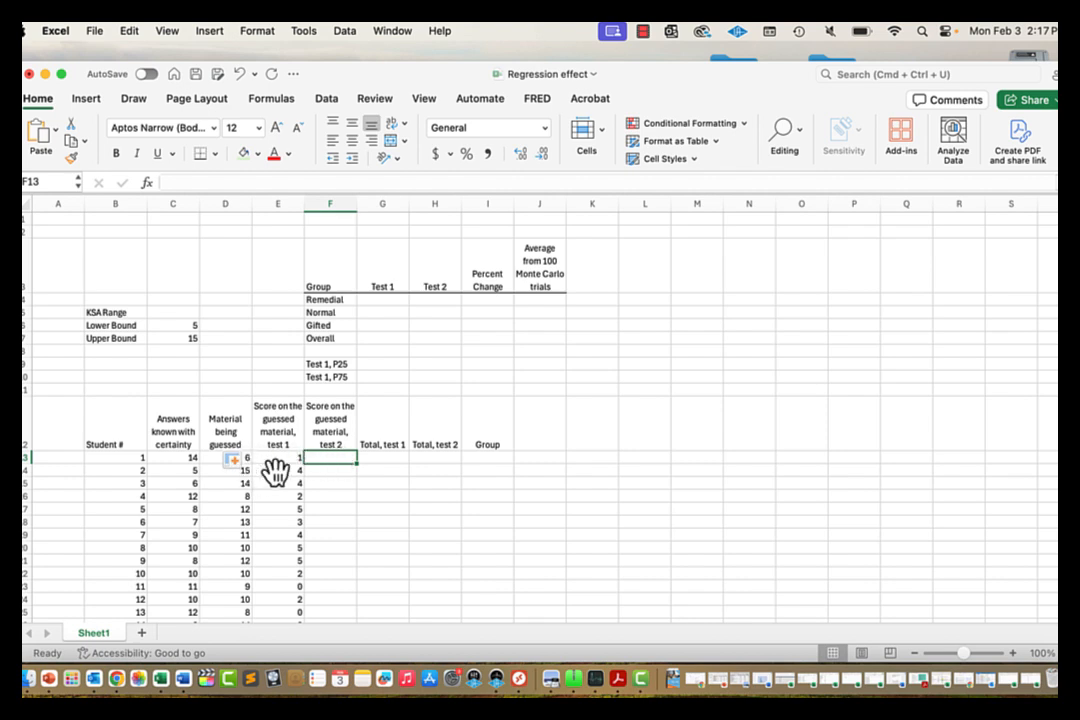
click(286, 462)
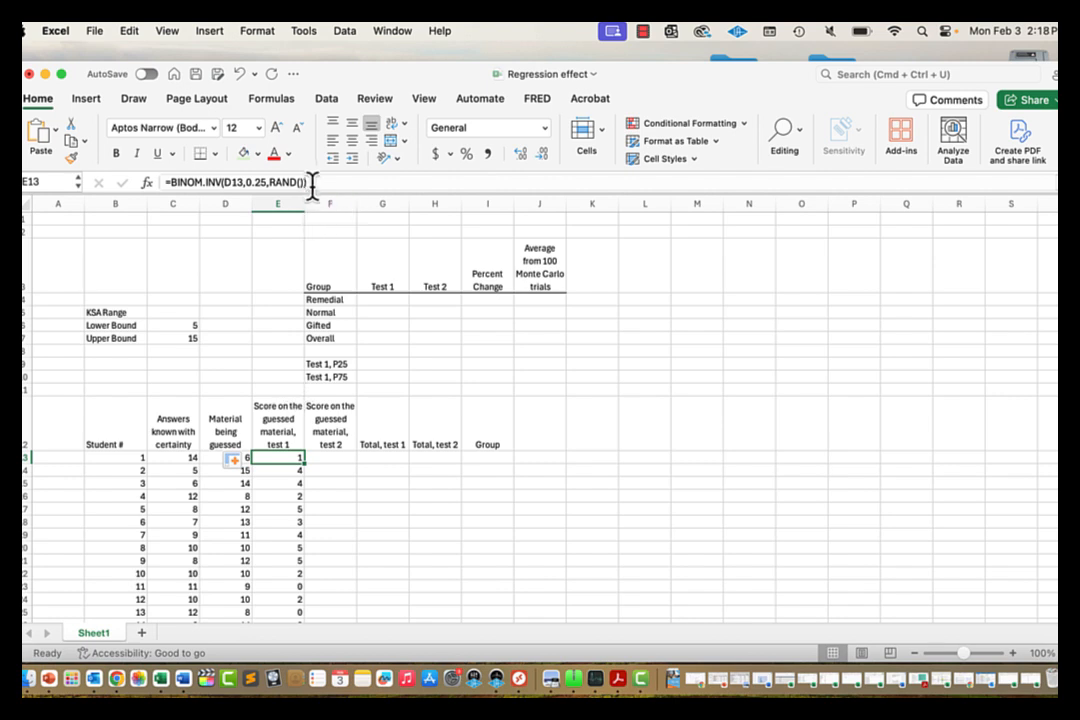
Step: Copy E13's formula text from the formula bar
drag(312, 181, 161, 181)
key(super+c)
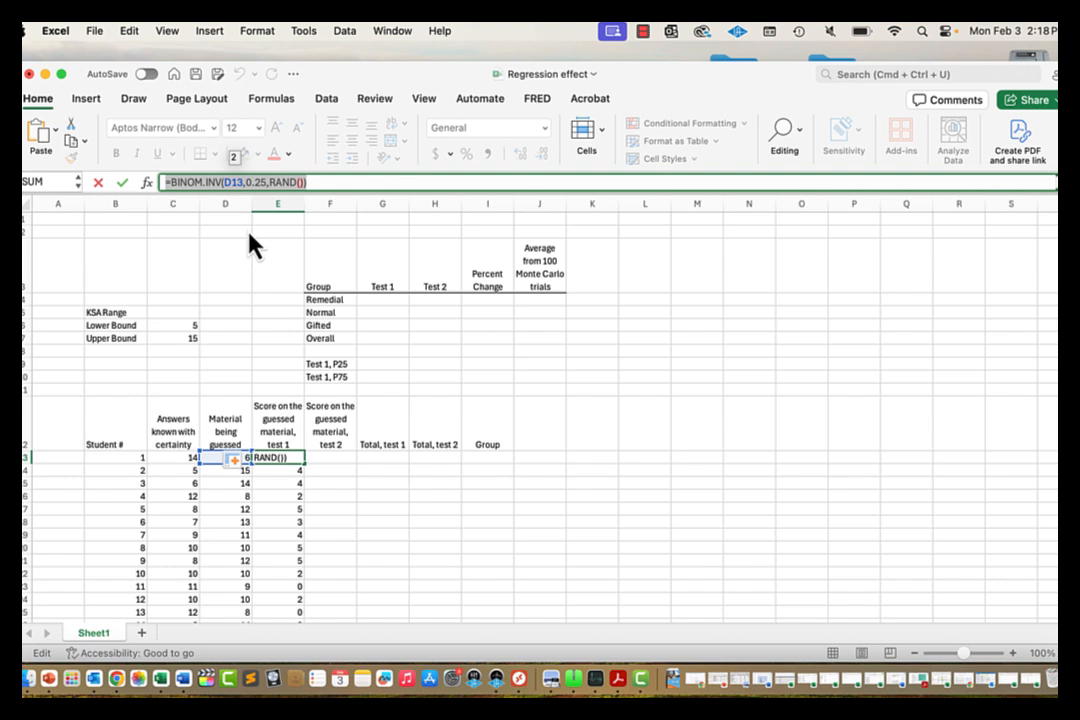
key(Return)
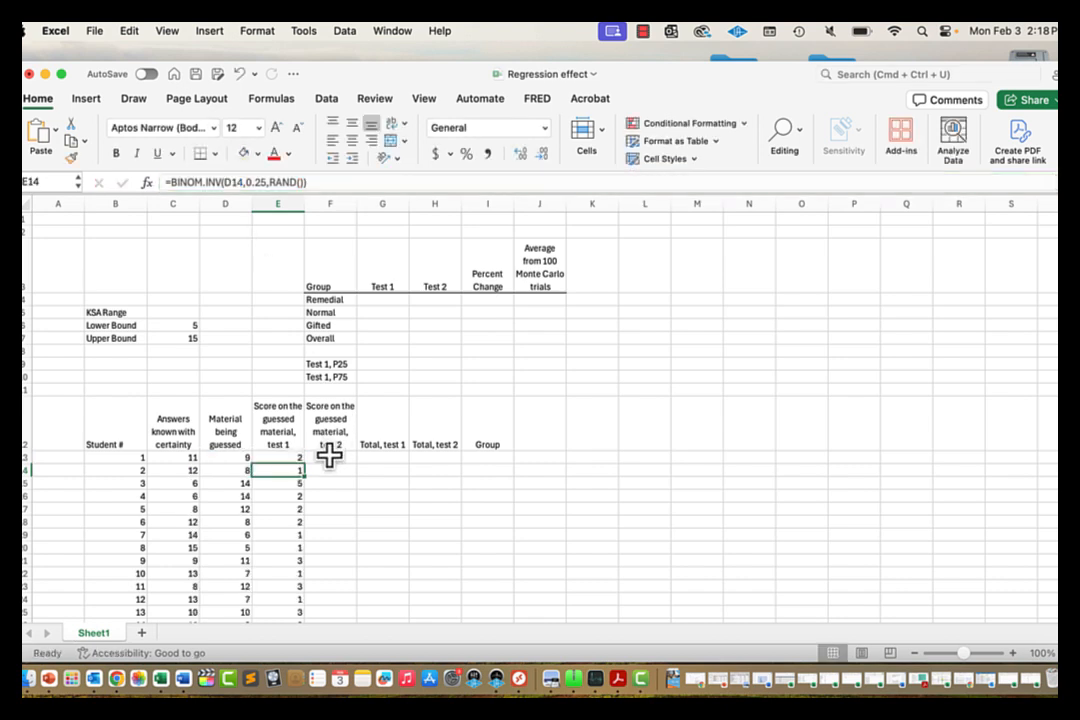
click(330, 457)
Step: Paste the copied BINOM.INV formula into F13
click(237, 181)
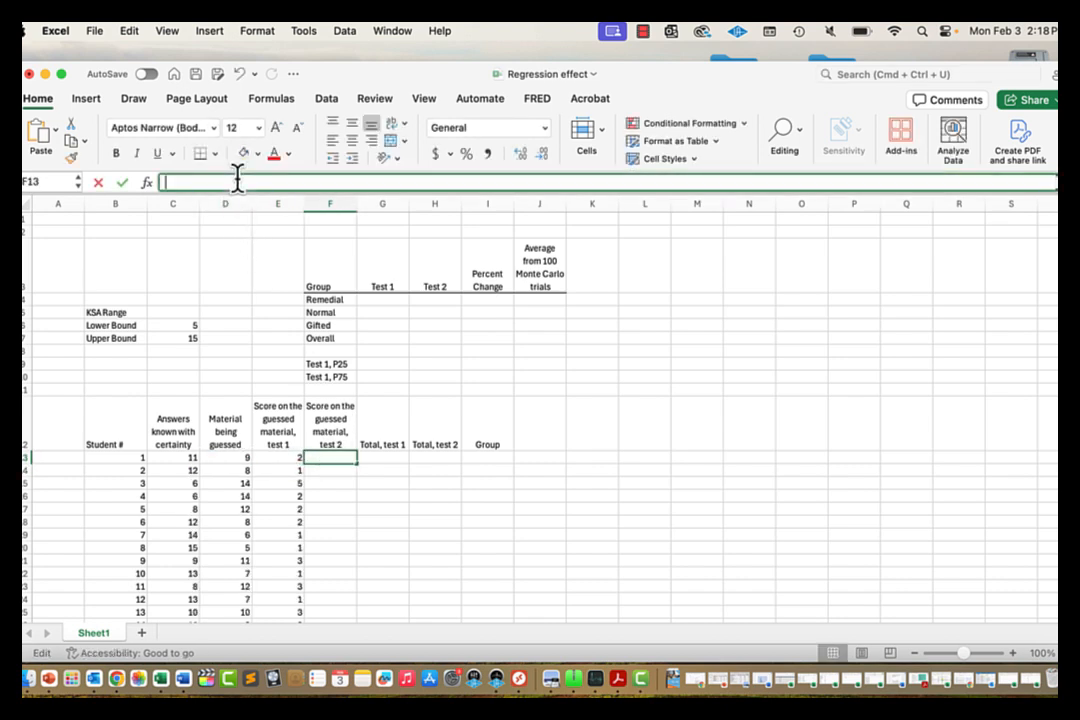
key(super+v)
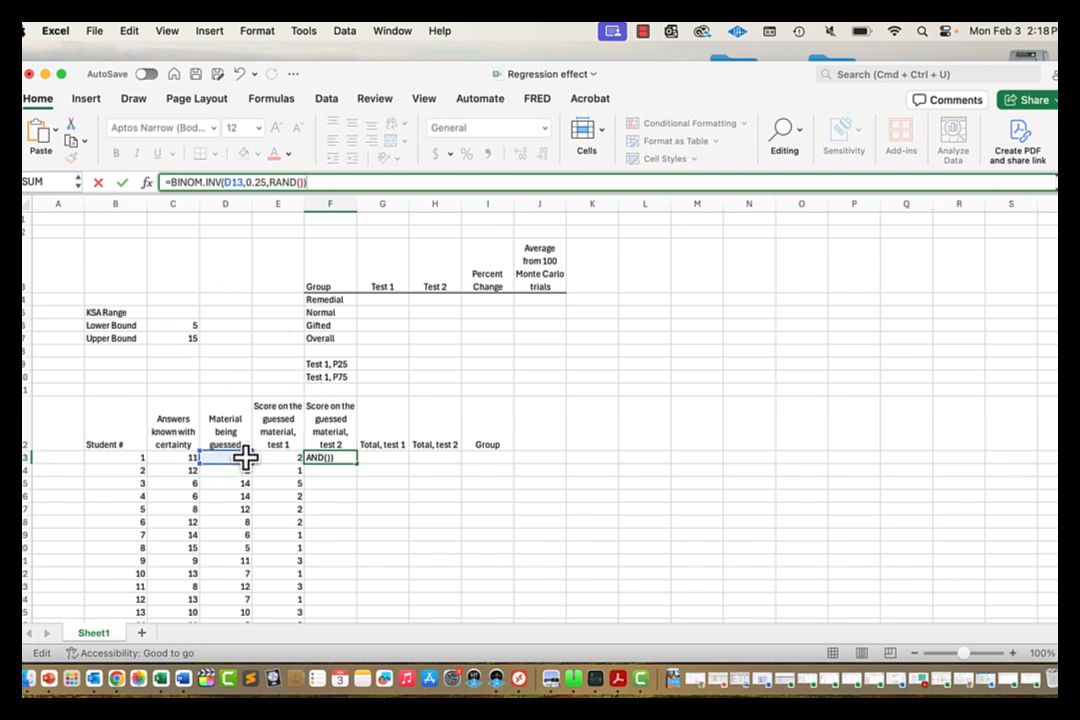
key(Return)
key(Up)
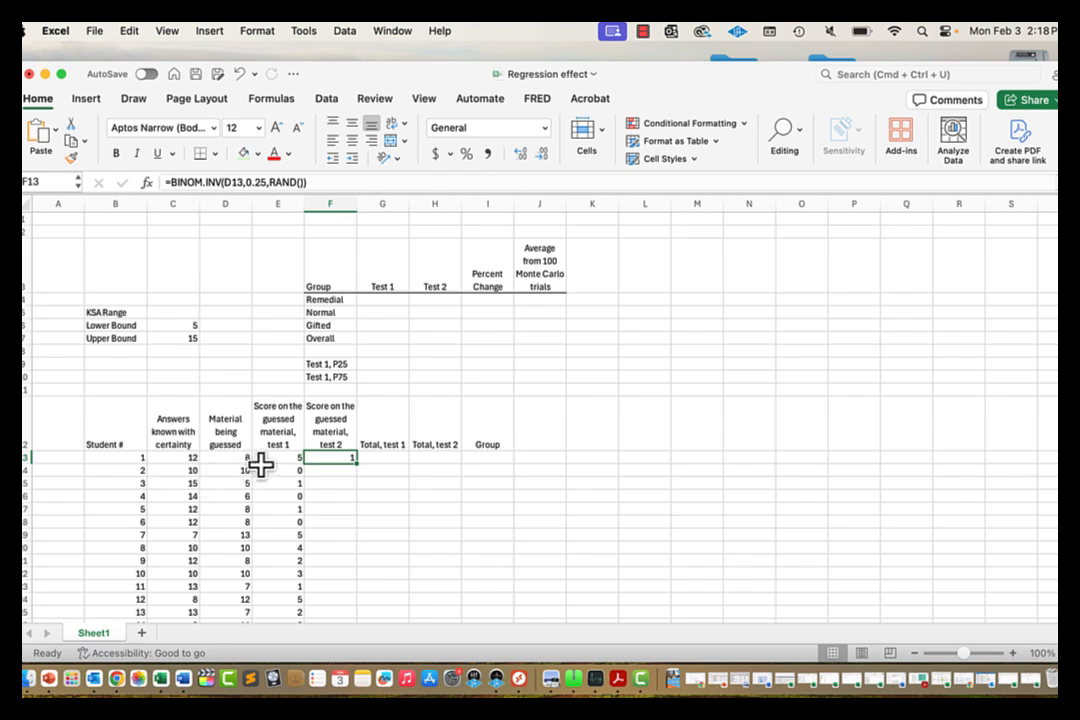
Step: Anchor E13's trials reference as $D13 and copy the formula into F13
click(281, 456)
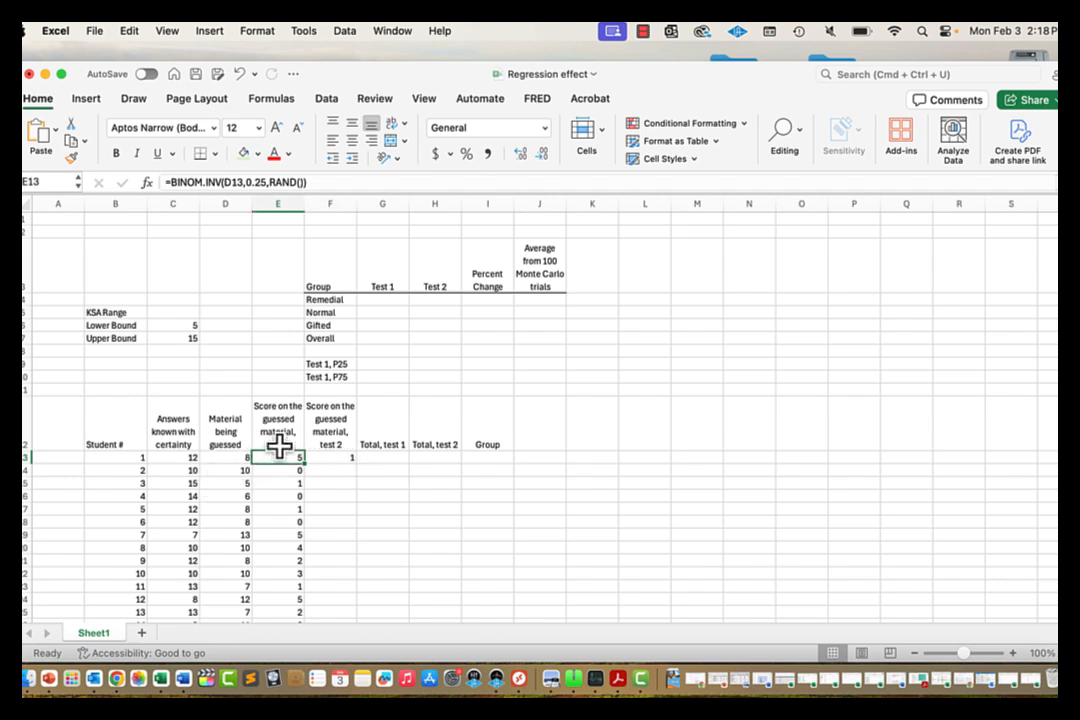
click(320, 182)
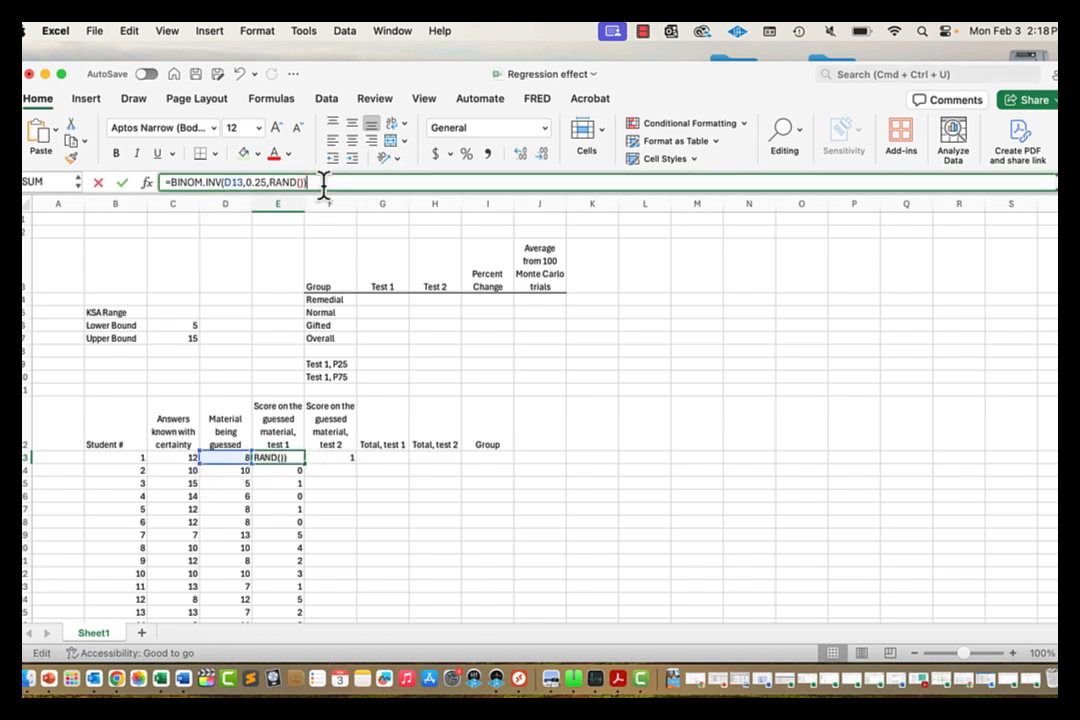
click(224, 182)
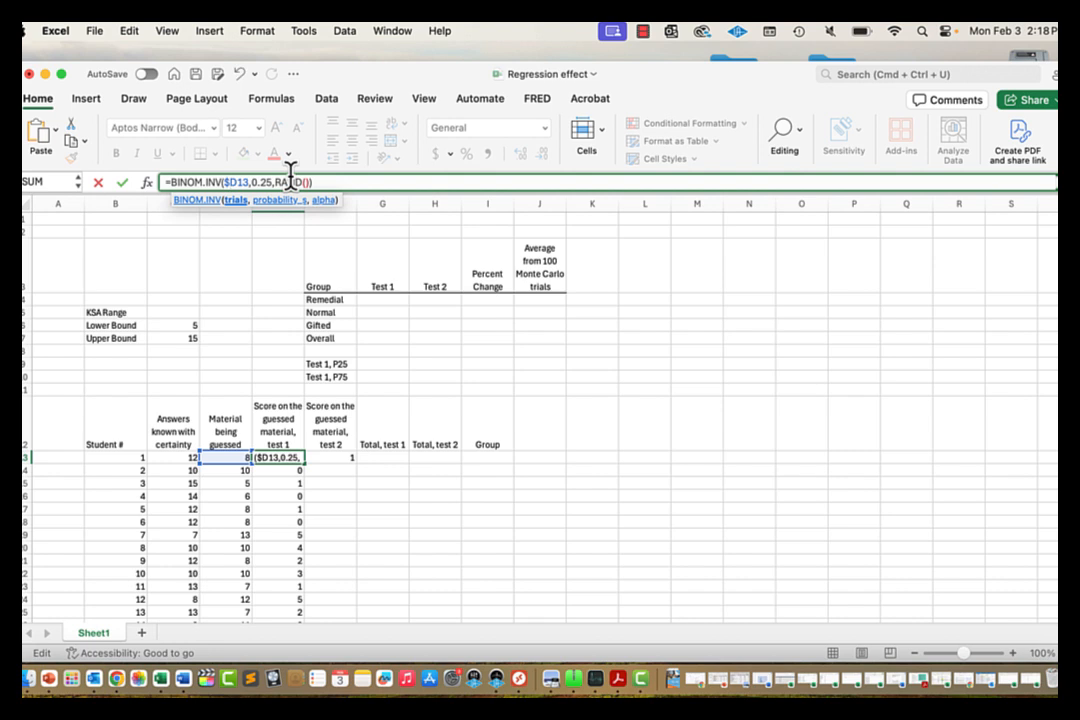
key(Return)
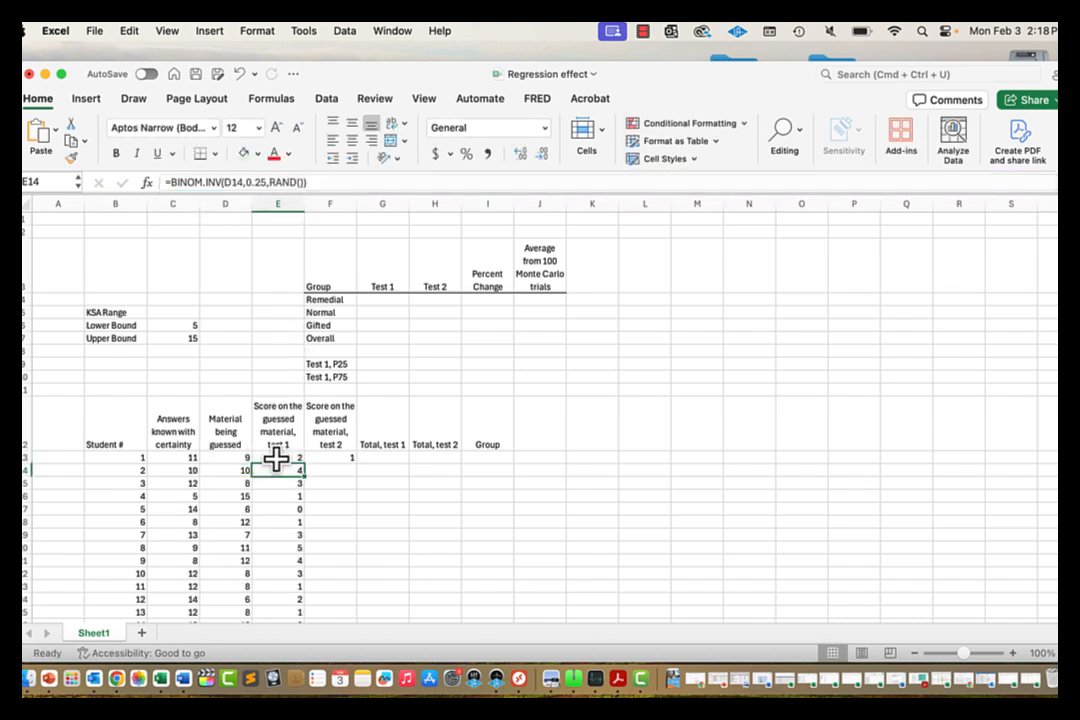
click(300, 458)
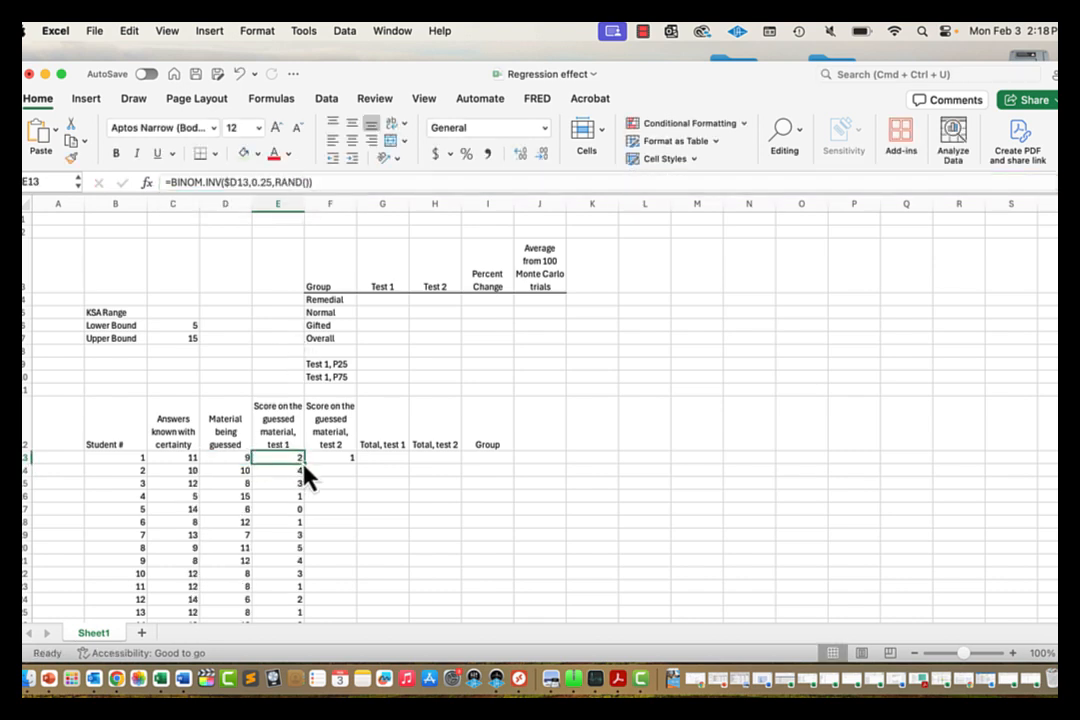
drag(304, 464, 348, 466)
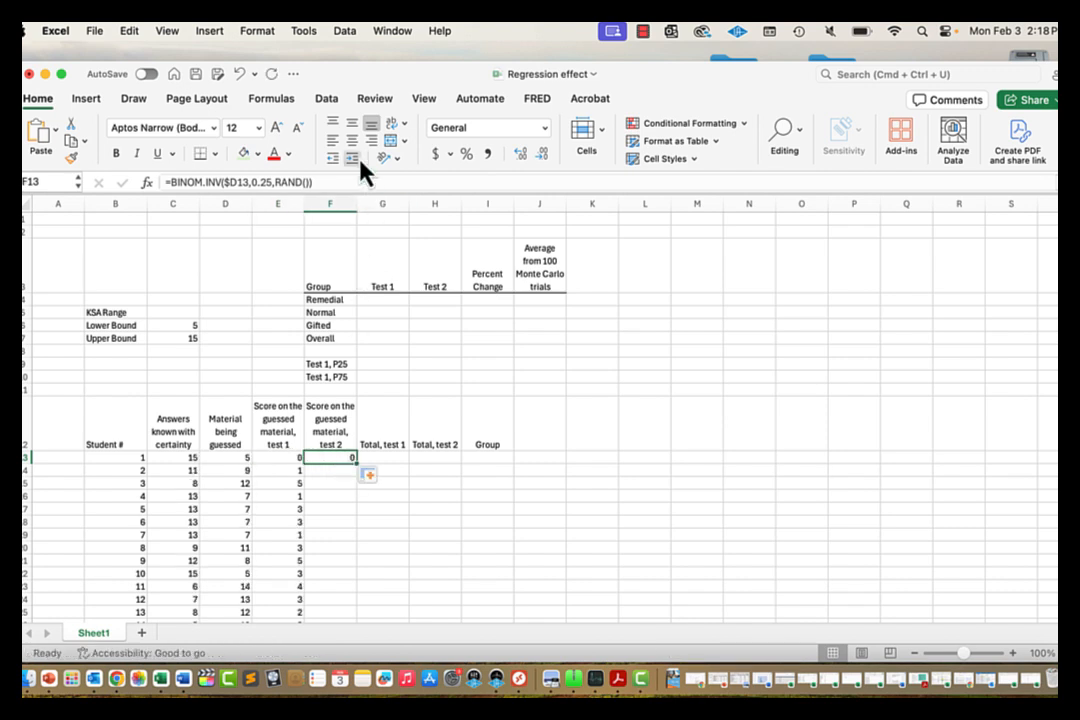
click(360, 184)
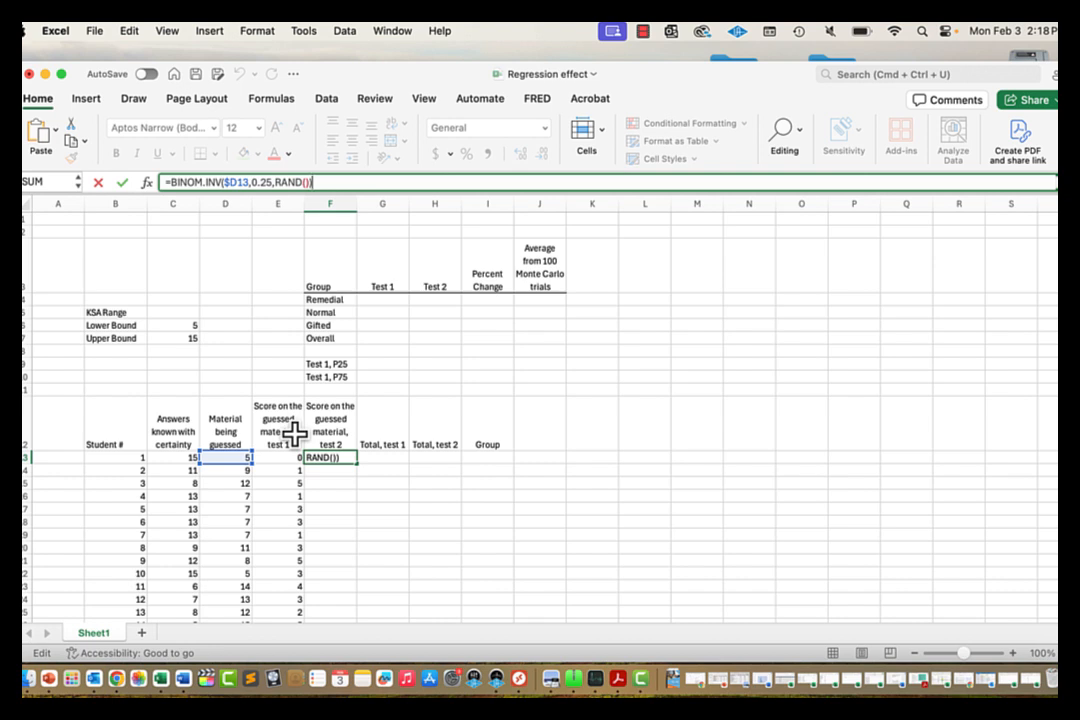
key(Return)
Step: Clear a trial copy in F14, then fill =BINOM.INV($D13,0.25,RAND()) down column F
click(287, 470)
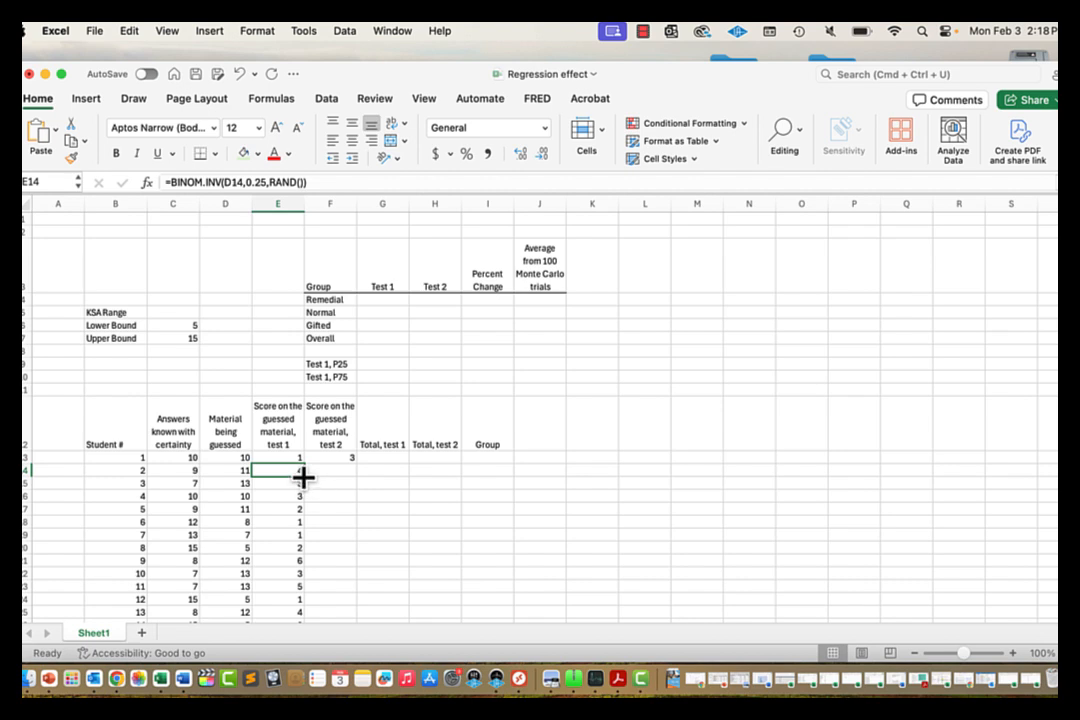
drag(304, 476, 333, 476)
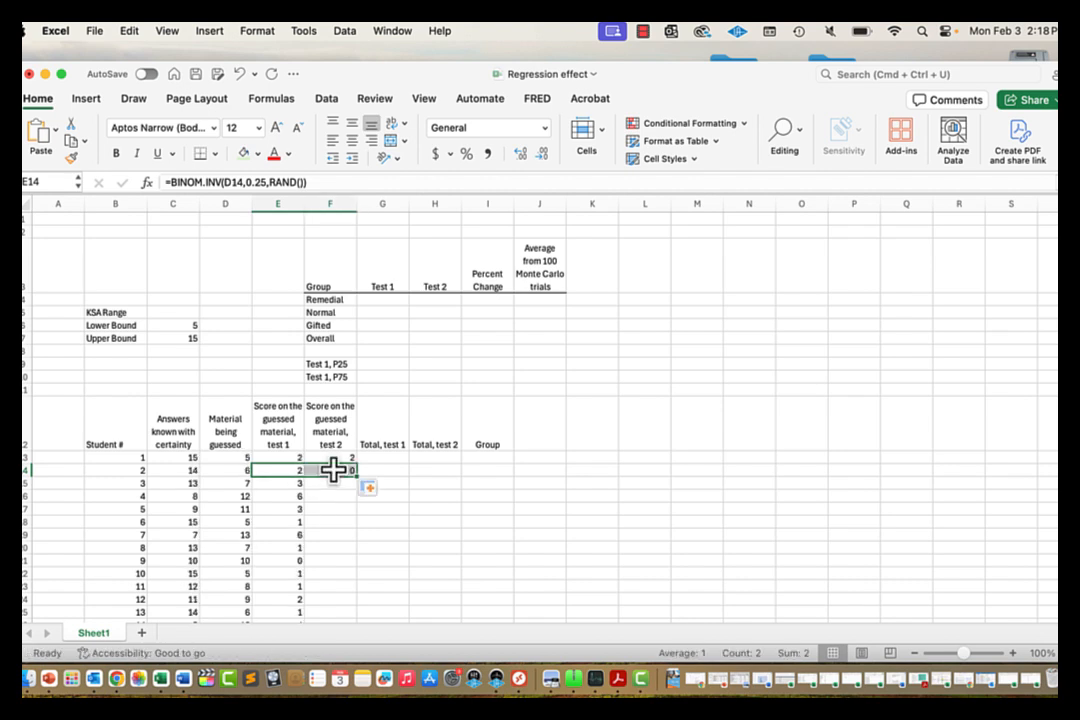
click(333, 470)
click(337, 180)
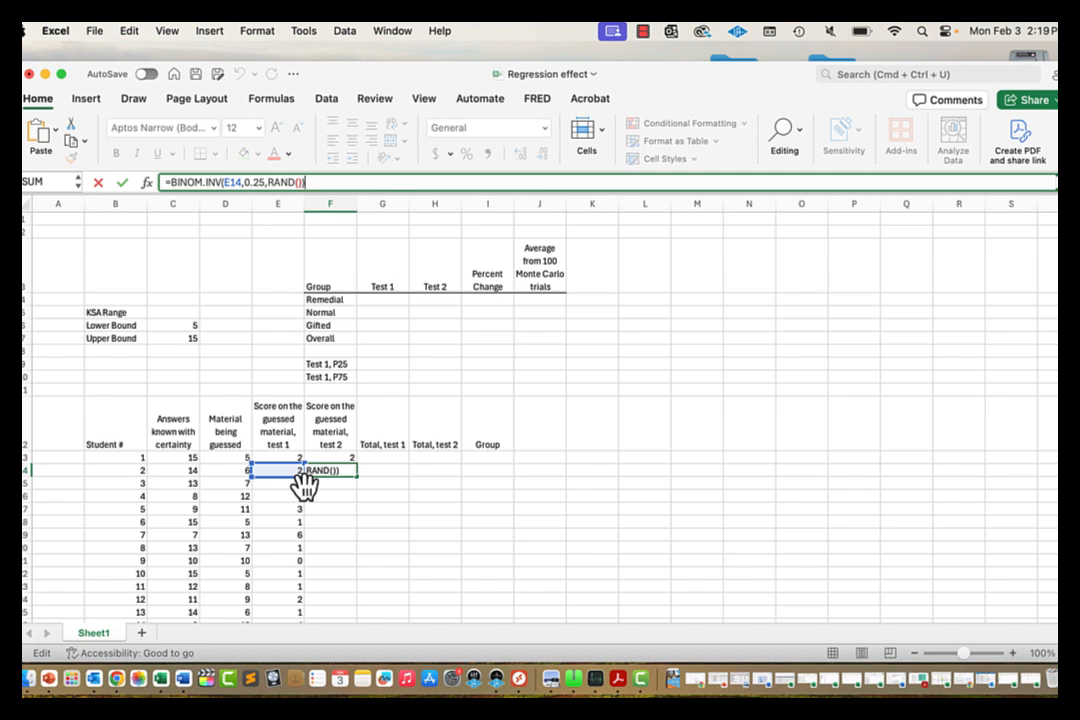
key(BackSpace)
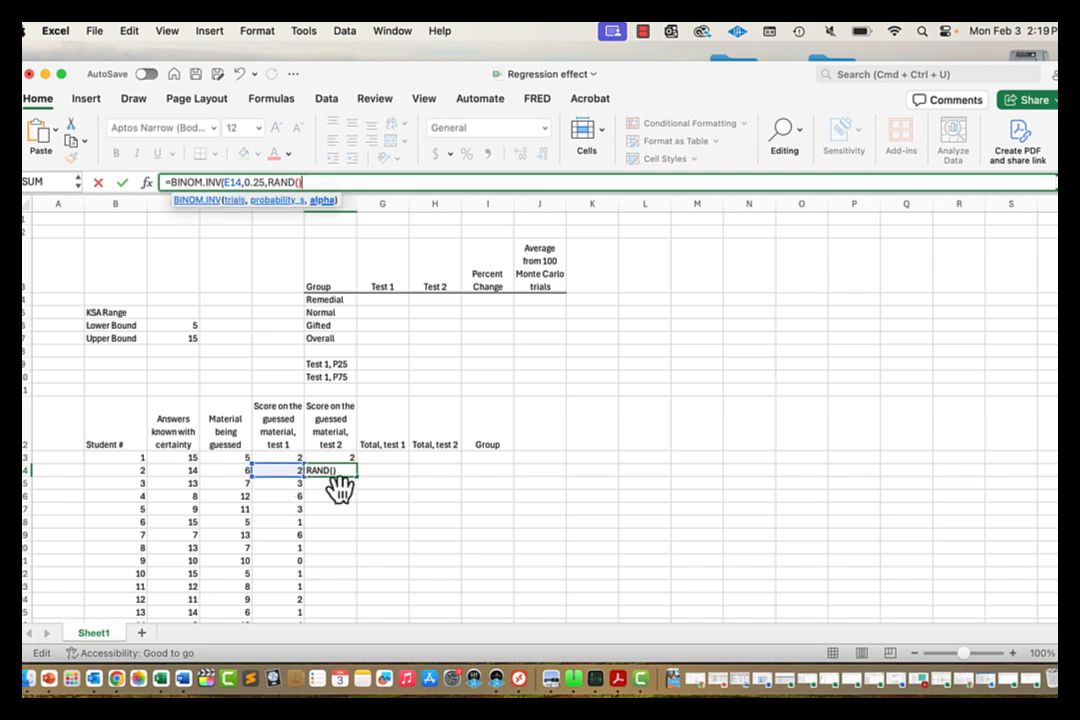
key(Return)
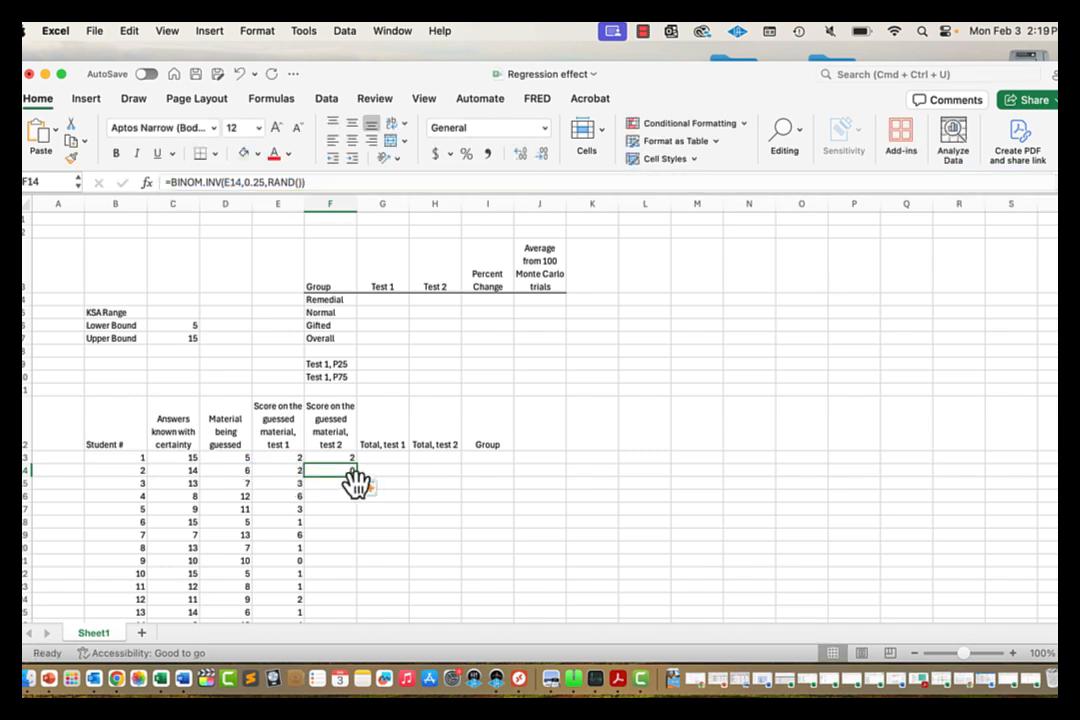
key(Delete)
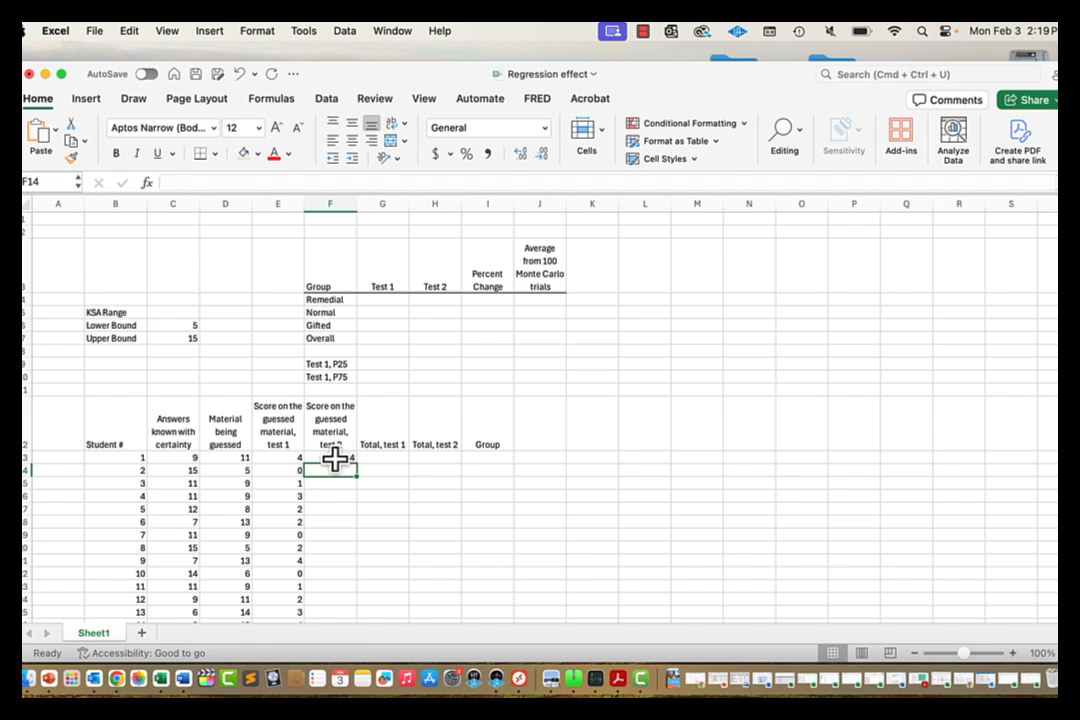
click(335, 458)
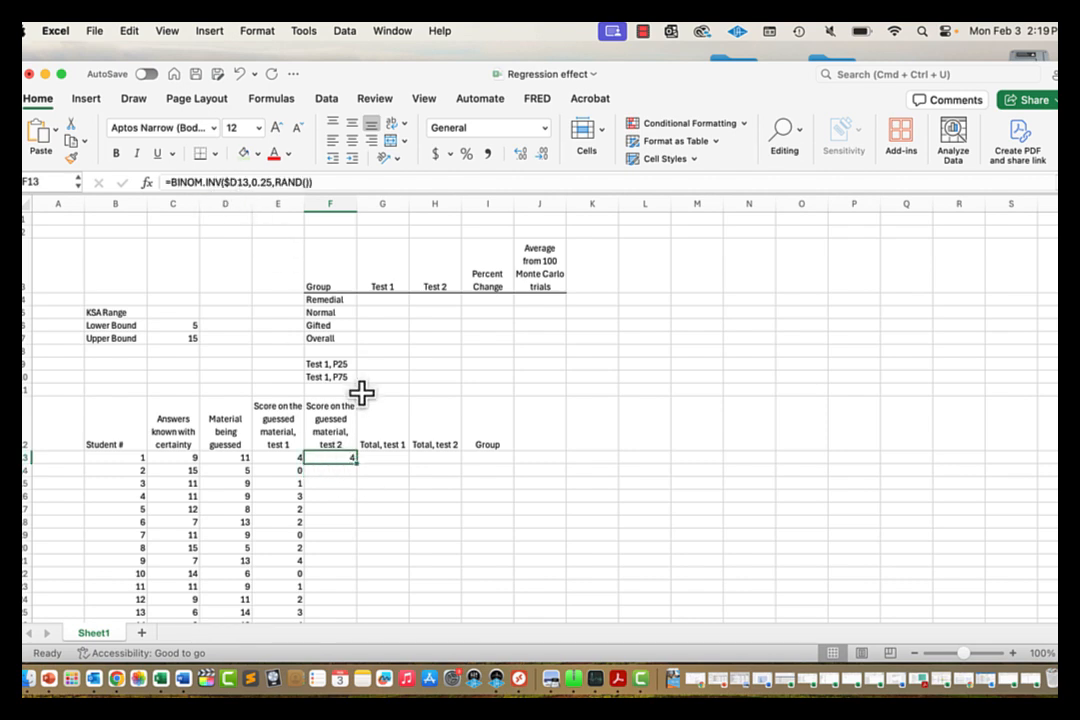
double_click(357, 464)
Step: Enter =C13+E13 in G13 as student 1's Total, test 1
click(395, 458)
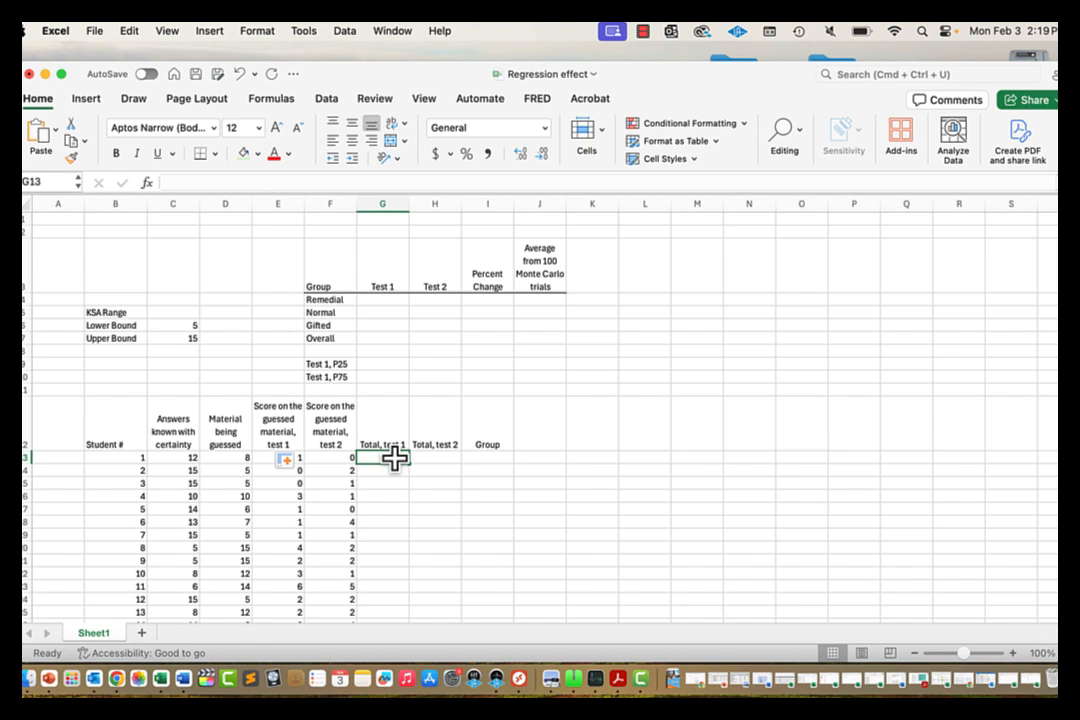
text(=)
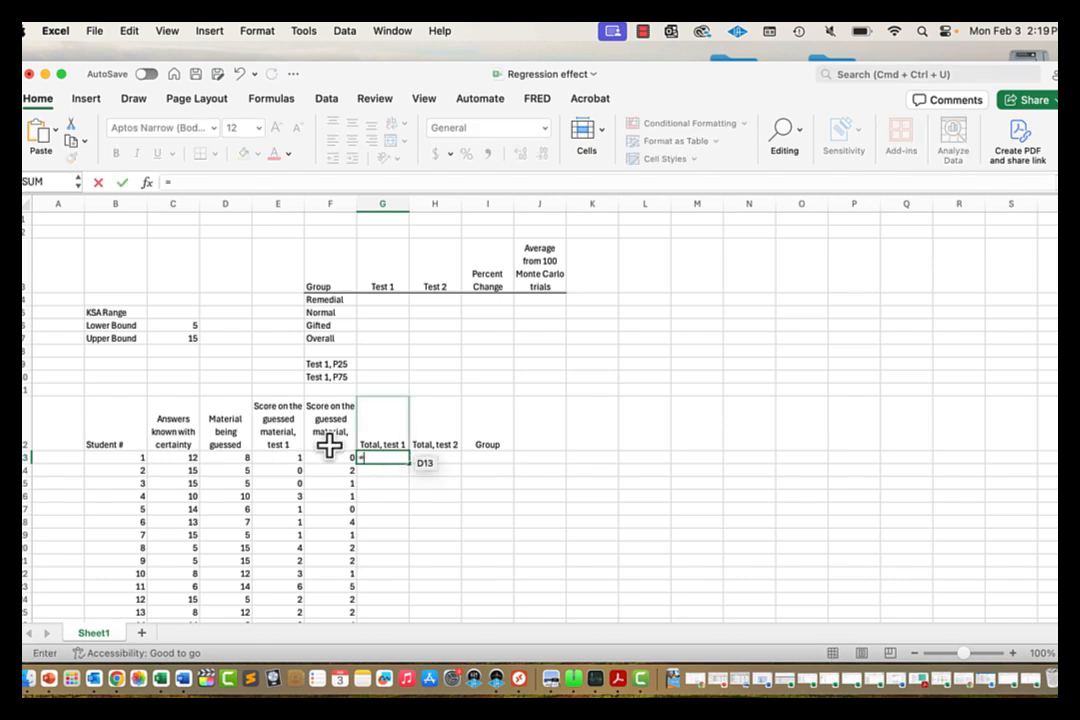
click(180, 457)
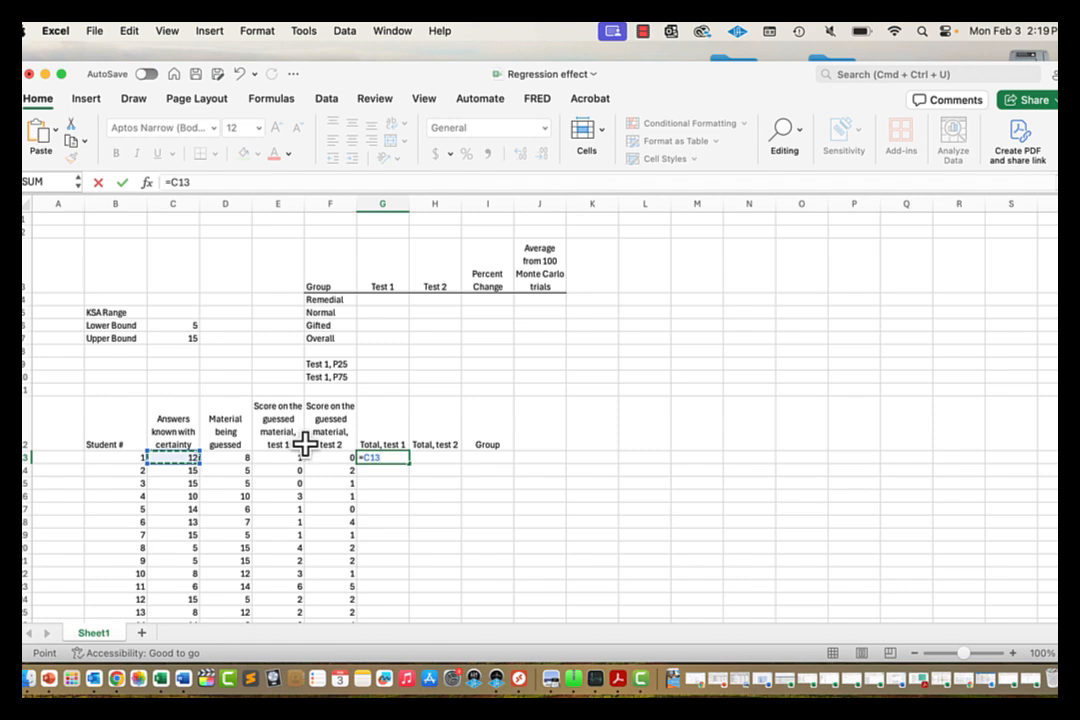
text(+)
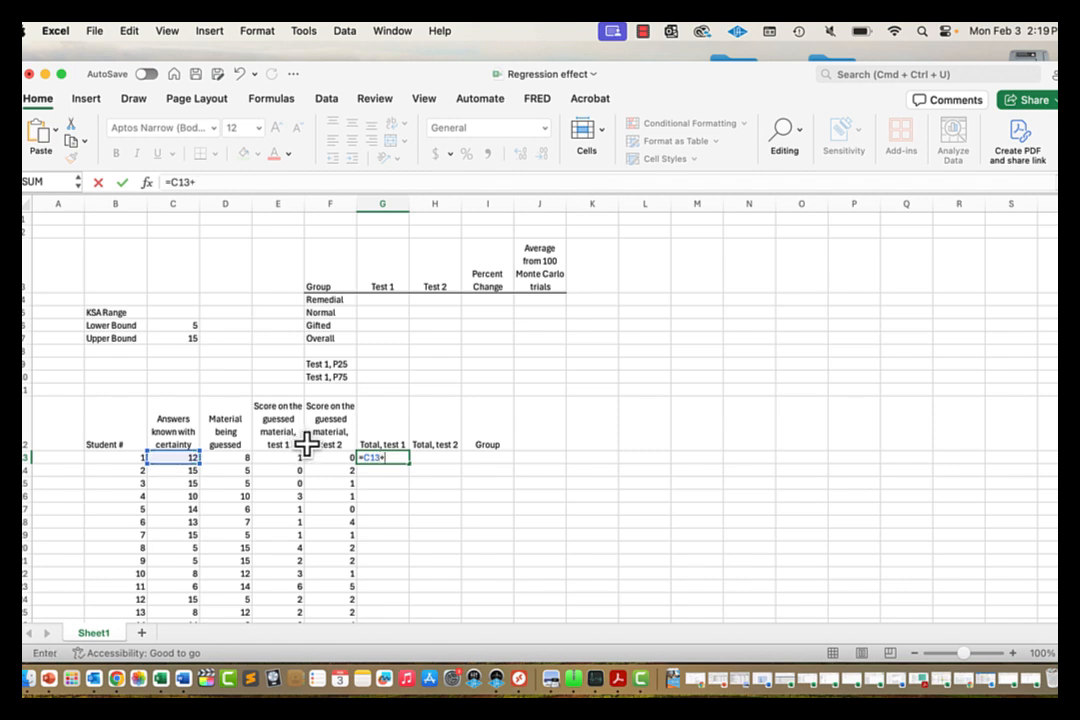
click(284, 457)
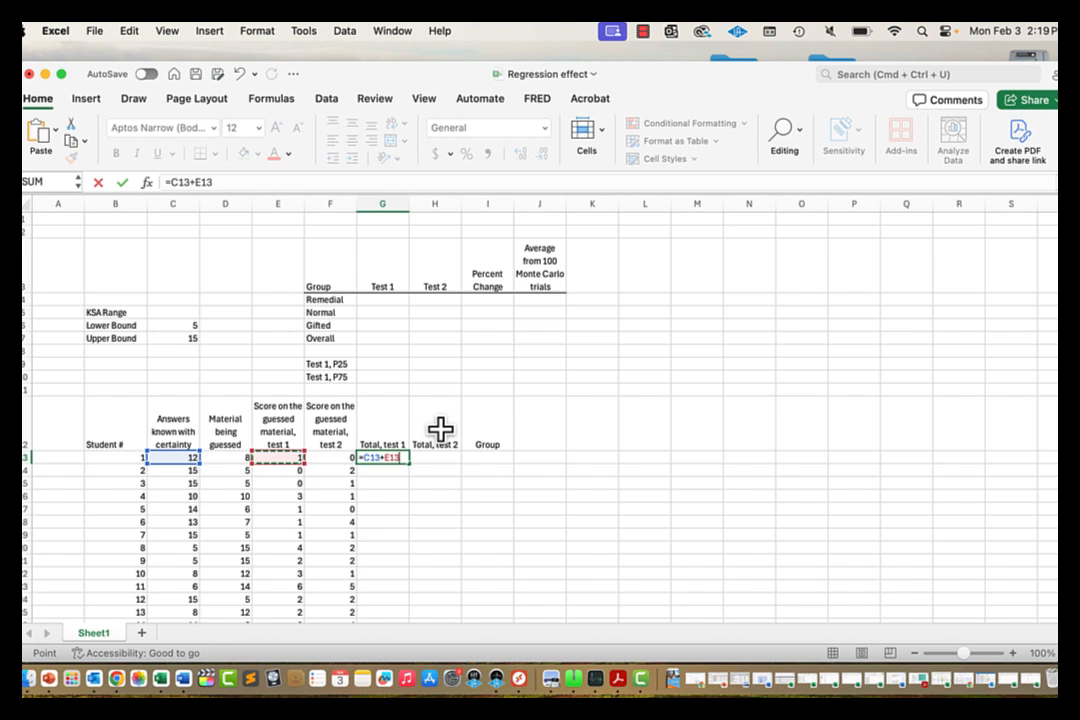
key(Return)
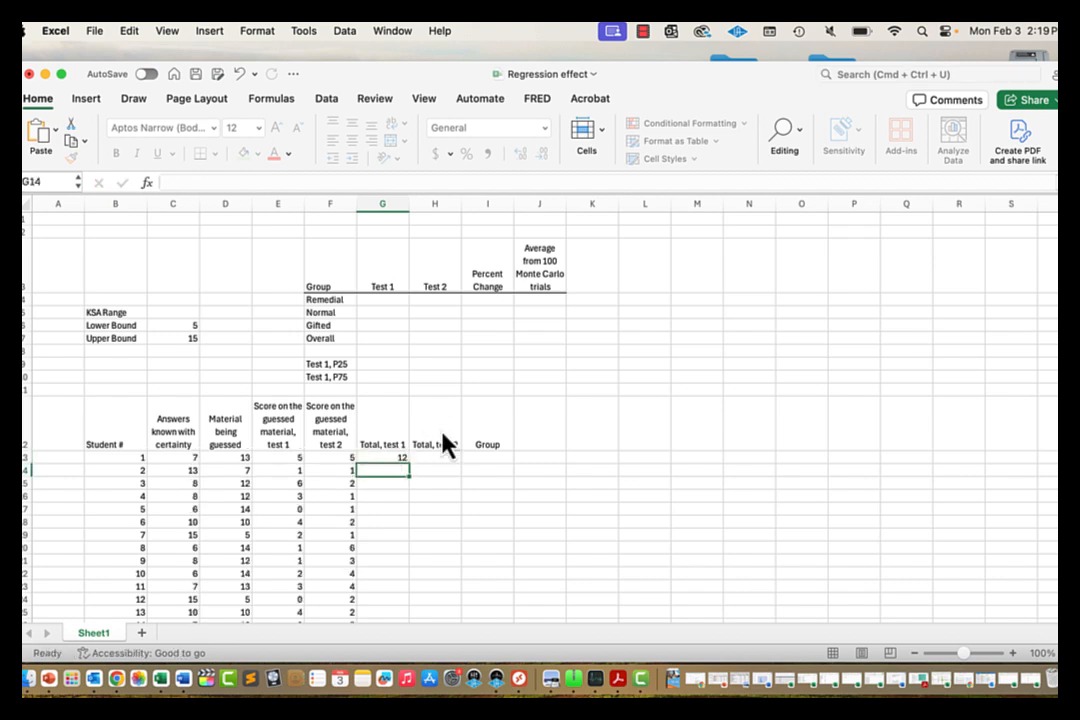
Step: Enter =C13+F13 in H13 as student 1's Total, test 2
key(Up)
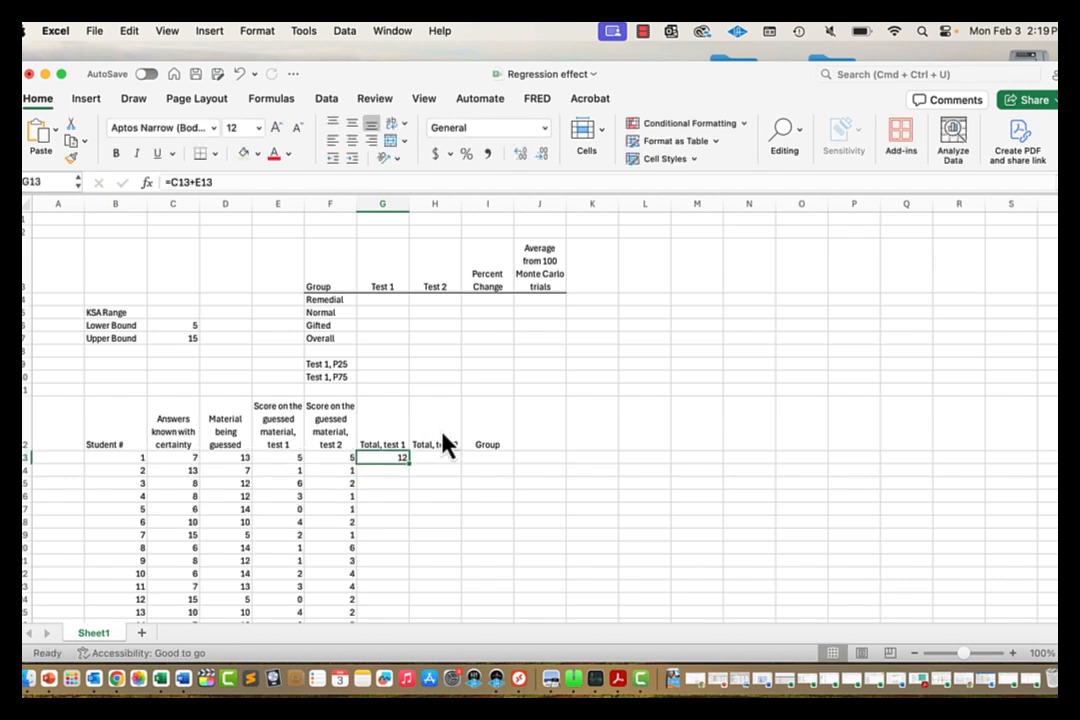
key(Left)
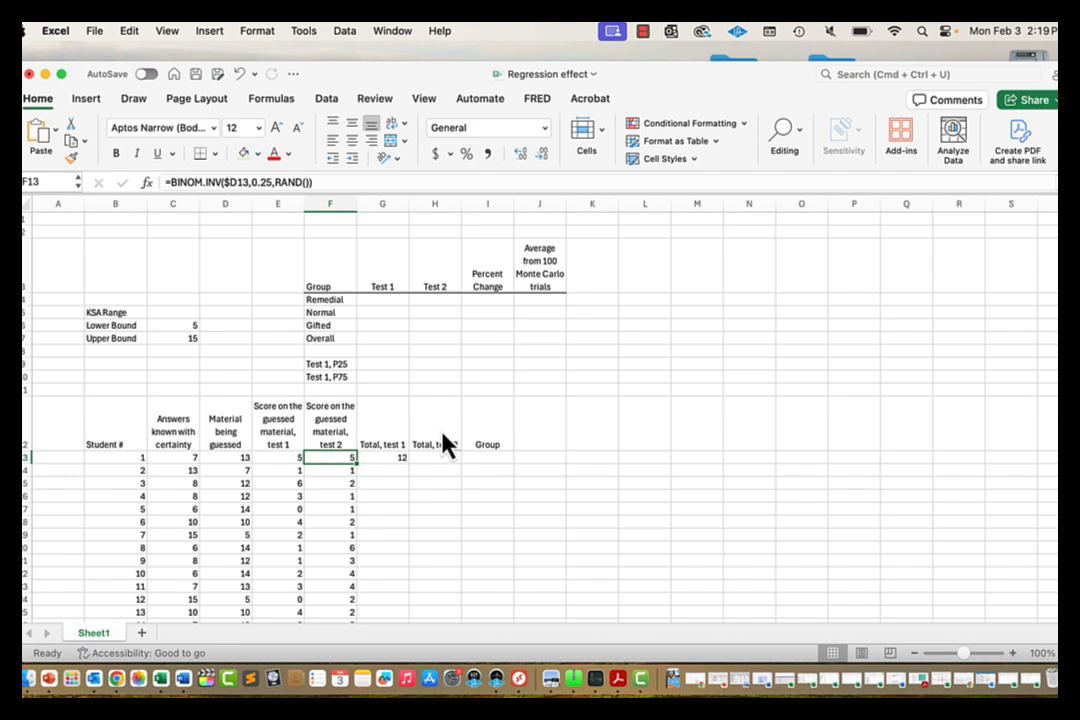
key(Right)
key(Right)
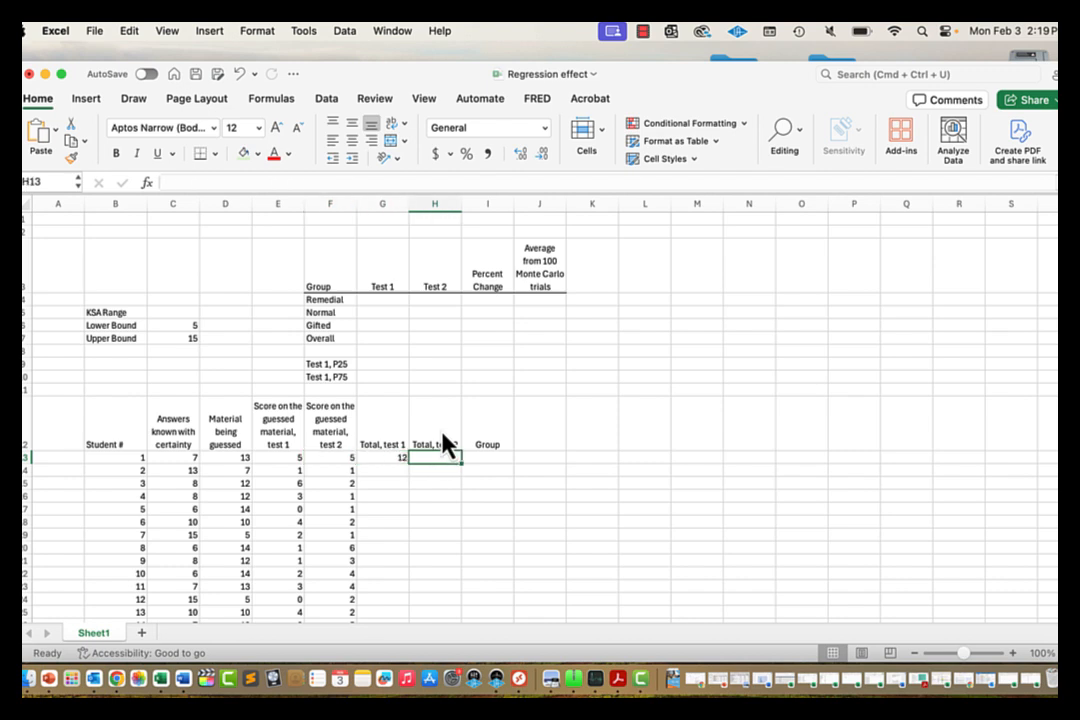
text(=)
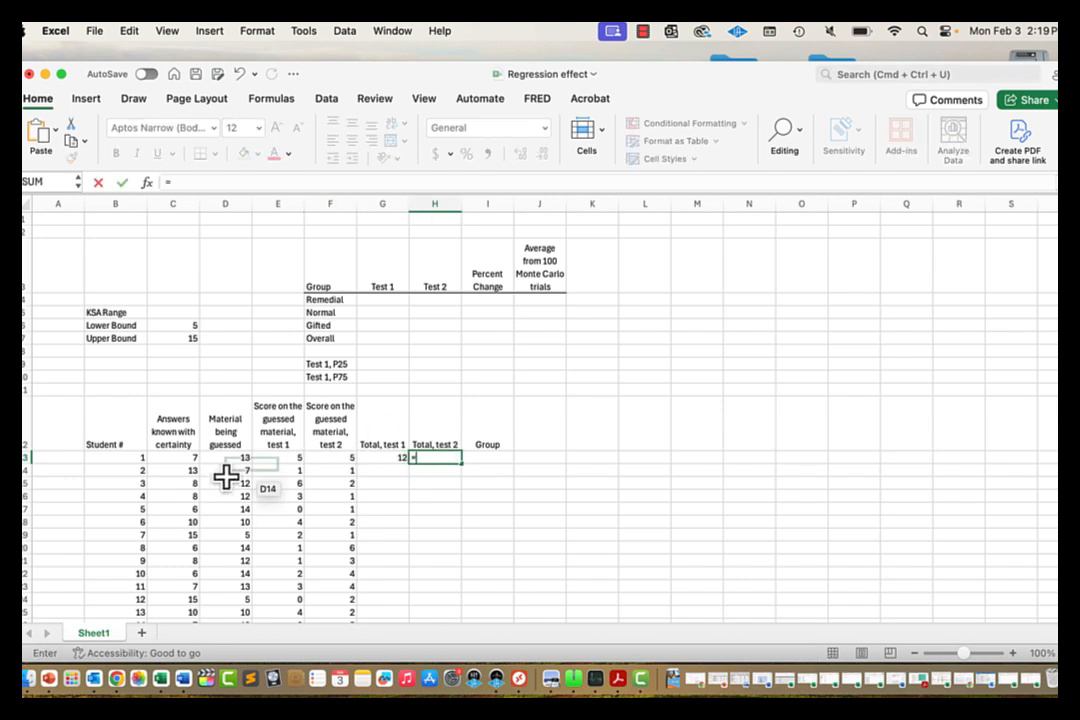
click(177, 456)
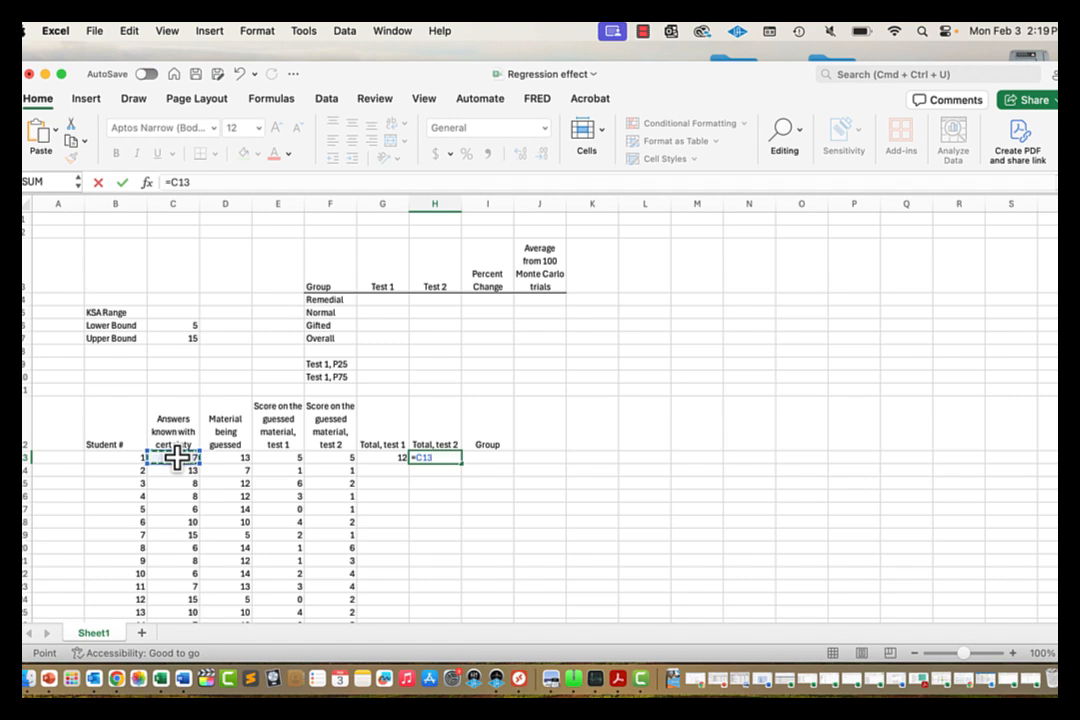
text(+)
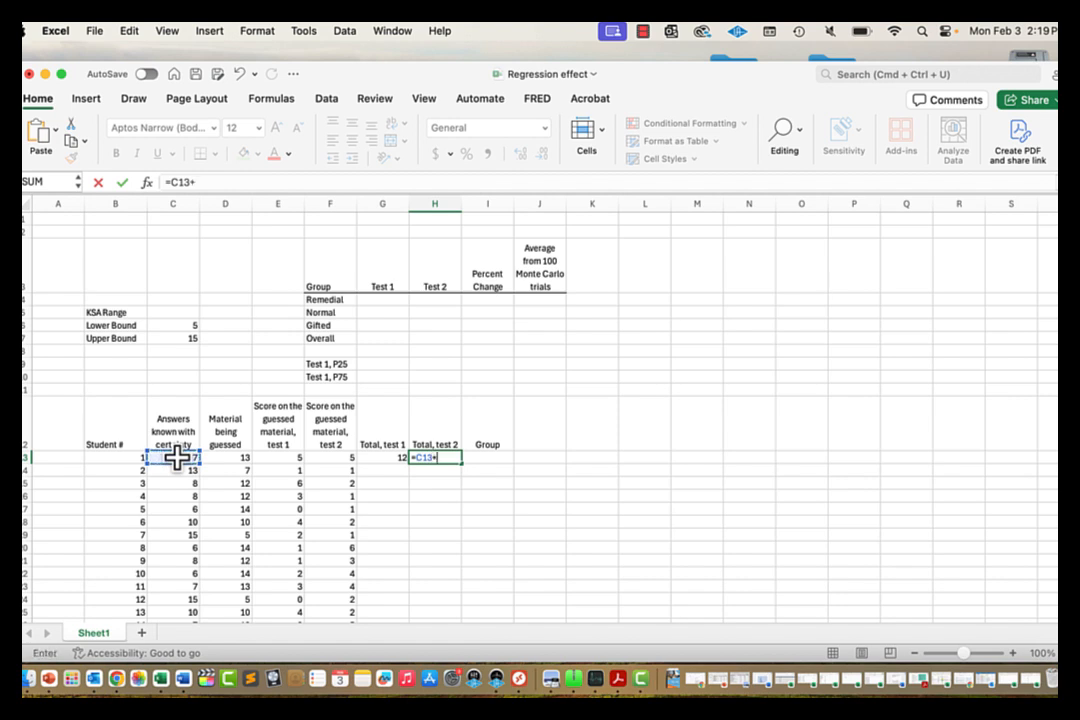
click(328, 458)
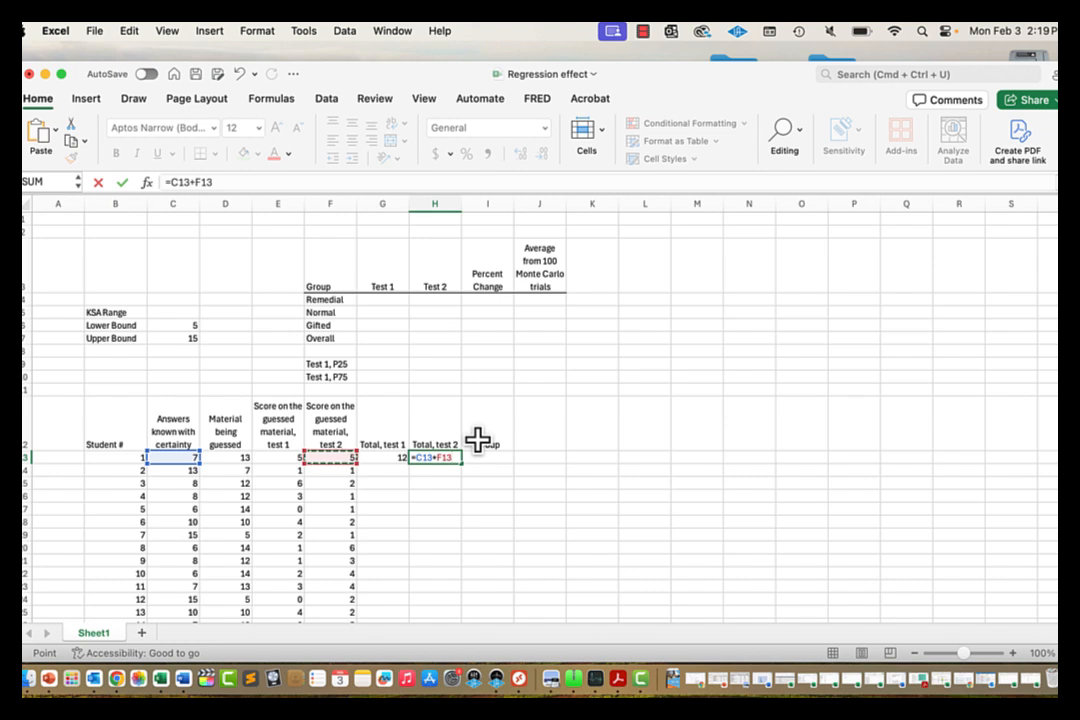
key(Return)
key(Up)
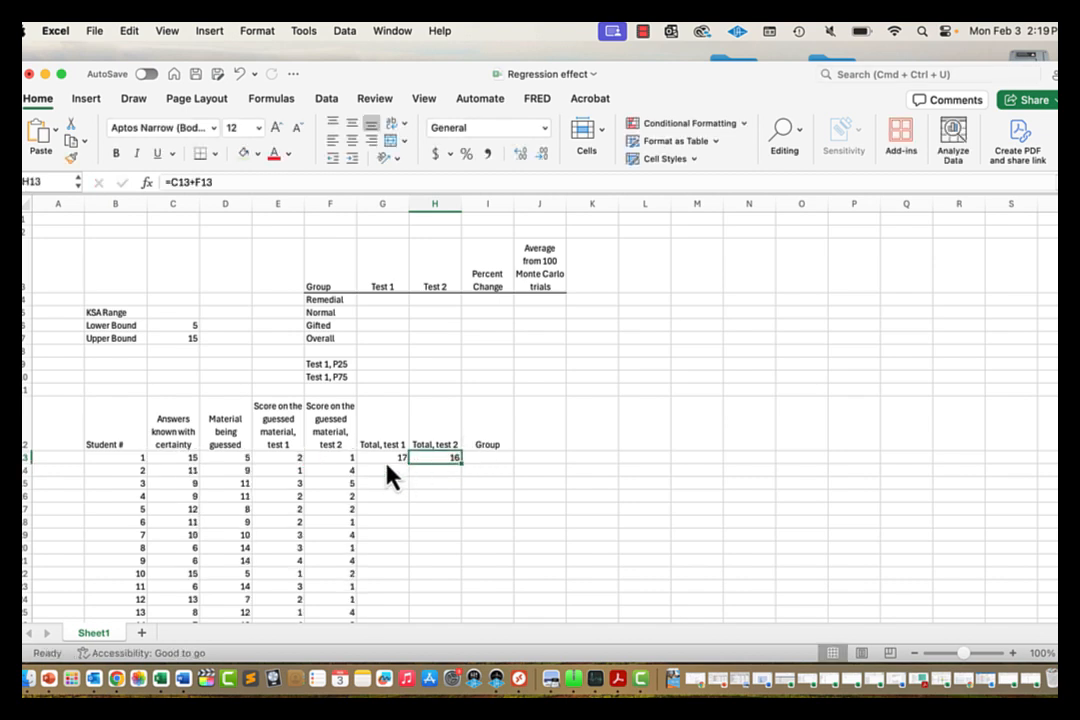
Step: Fill both total formulas in G13:H13 down for every student
drag(386, 458, 437, 456)
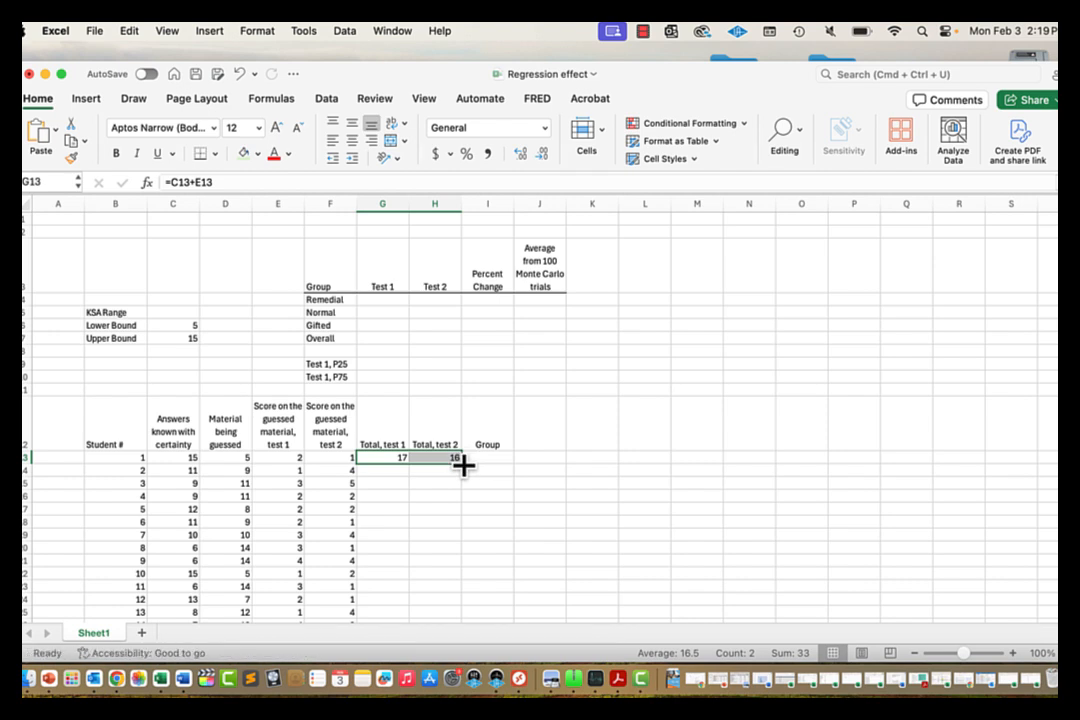
double_click(463, 465)
click(482, 468)
click(386, 468)
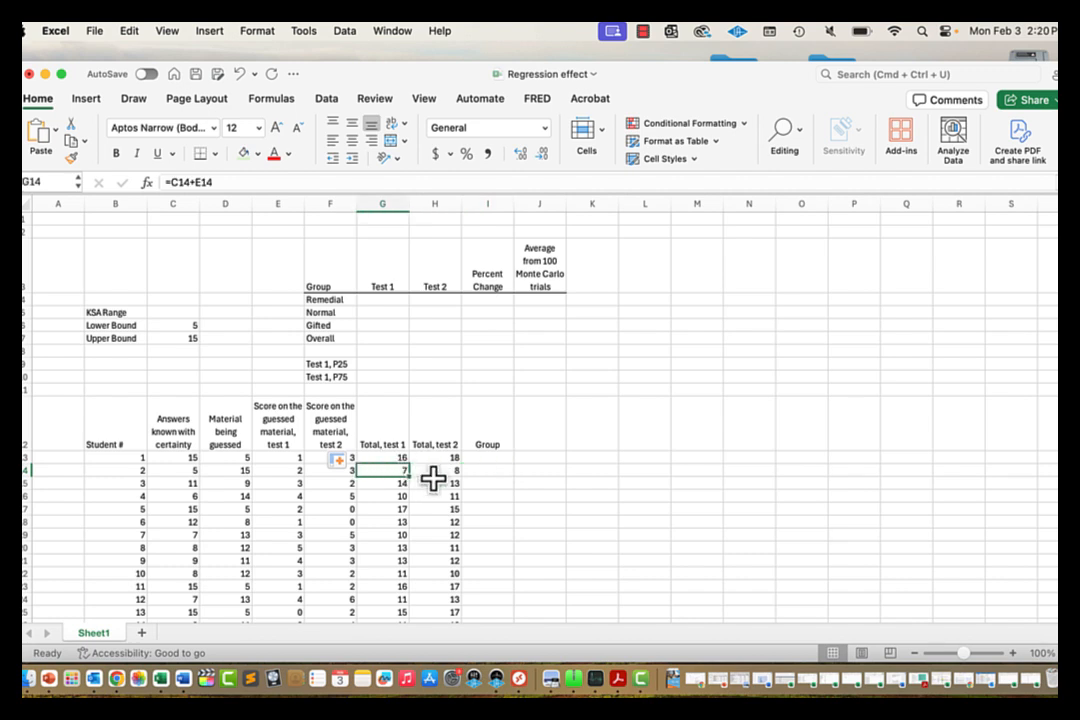
click(489, 459)
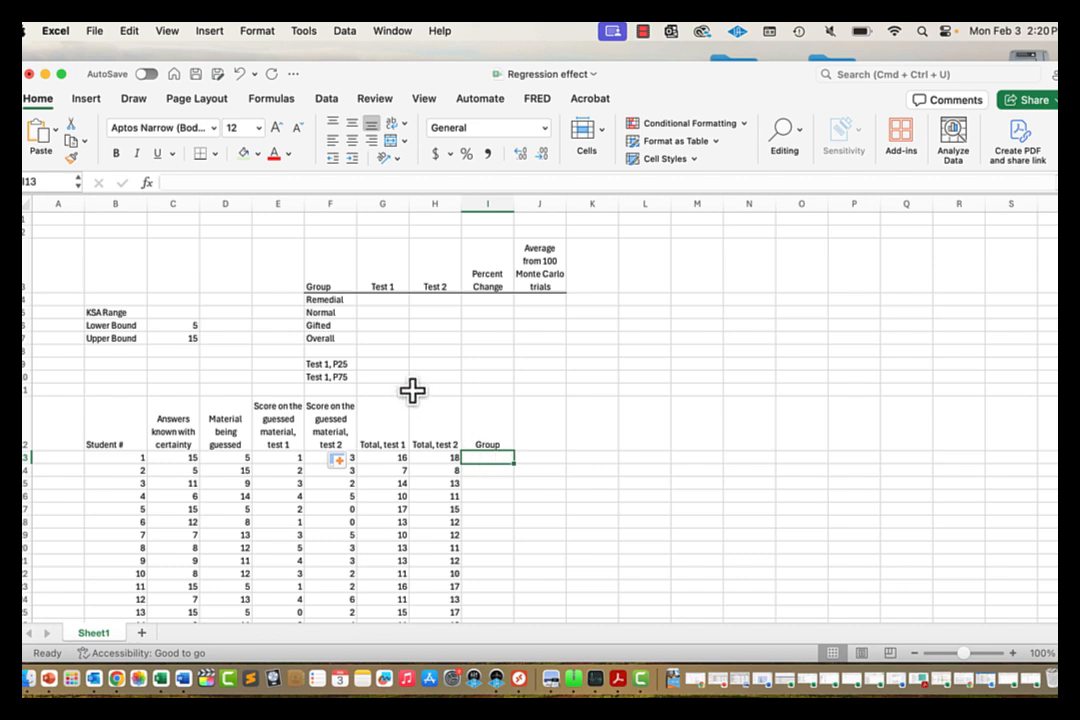
Step: Select G9, the Test 1, P25 result cell
click(379, 364)
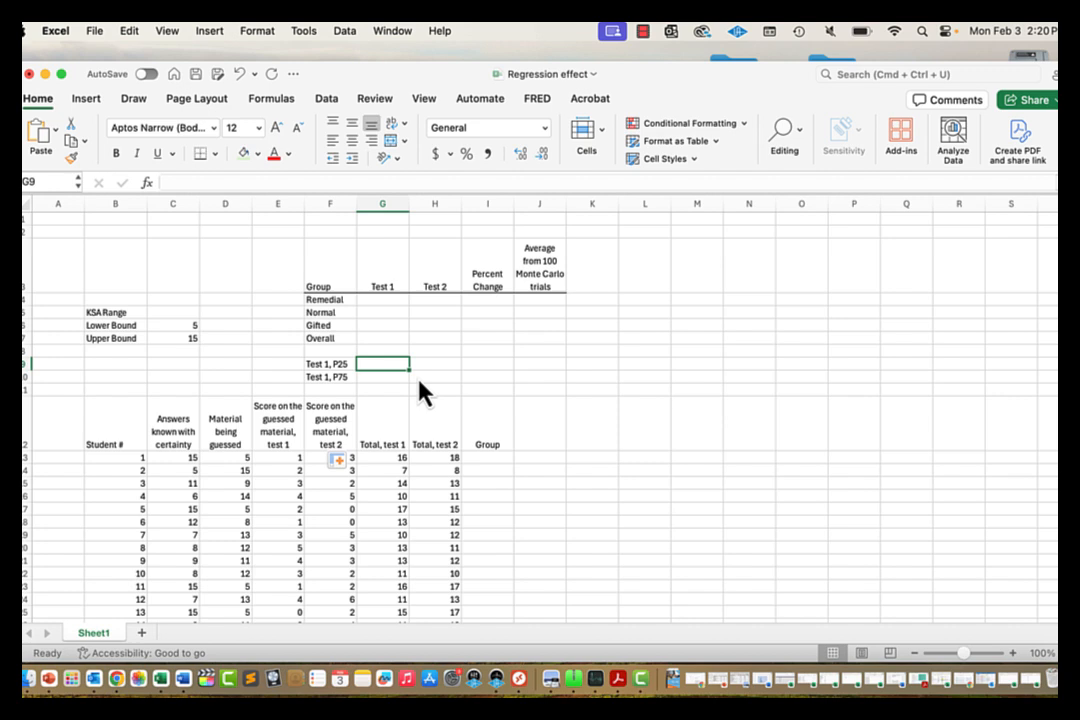
Step: Enter =PERCENTILE(G13:G112,0.25) in G9 for the Test 1 P25 value
text(=)
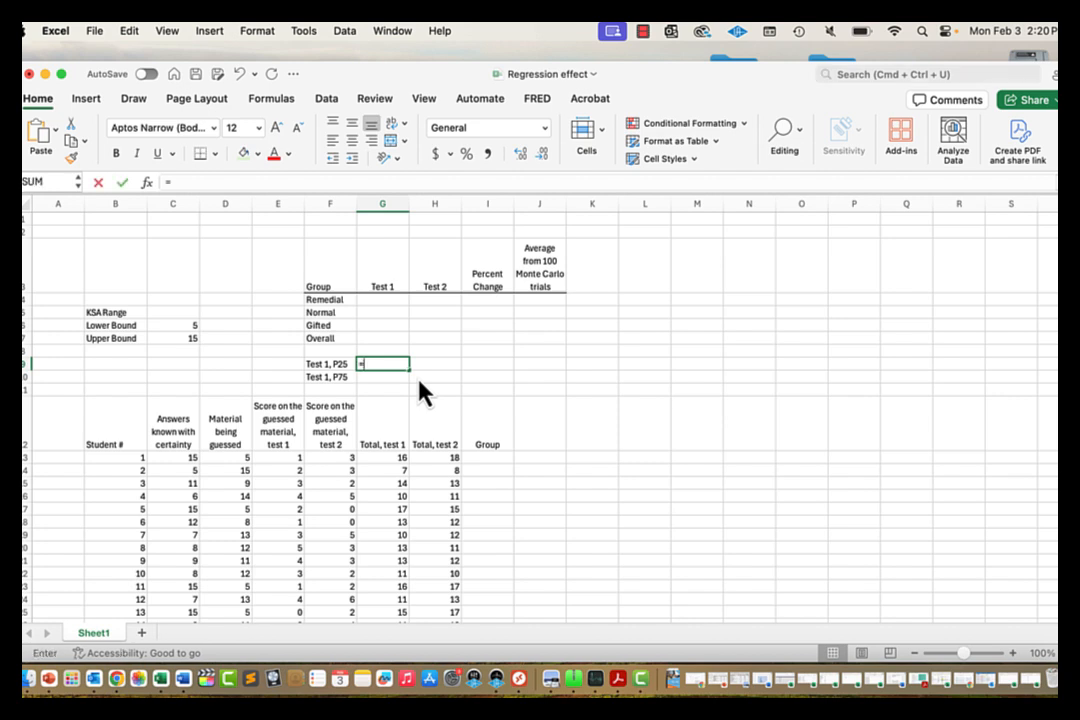
text(percentil)
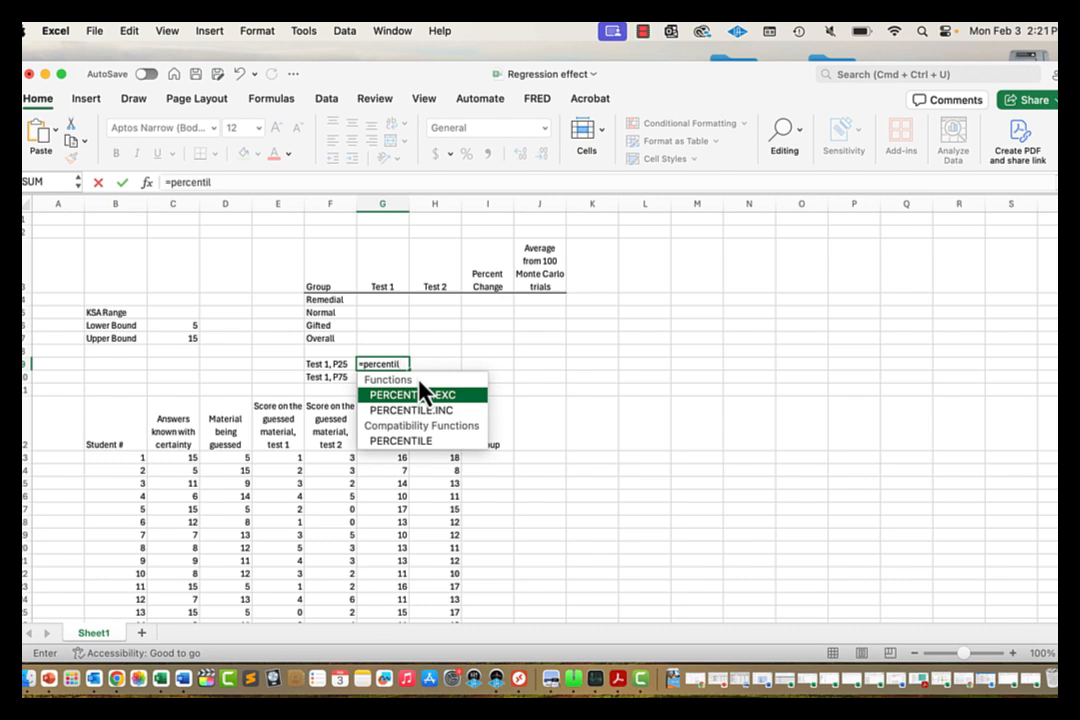
text(e)
text(()
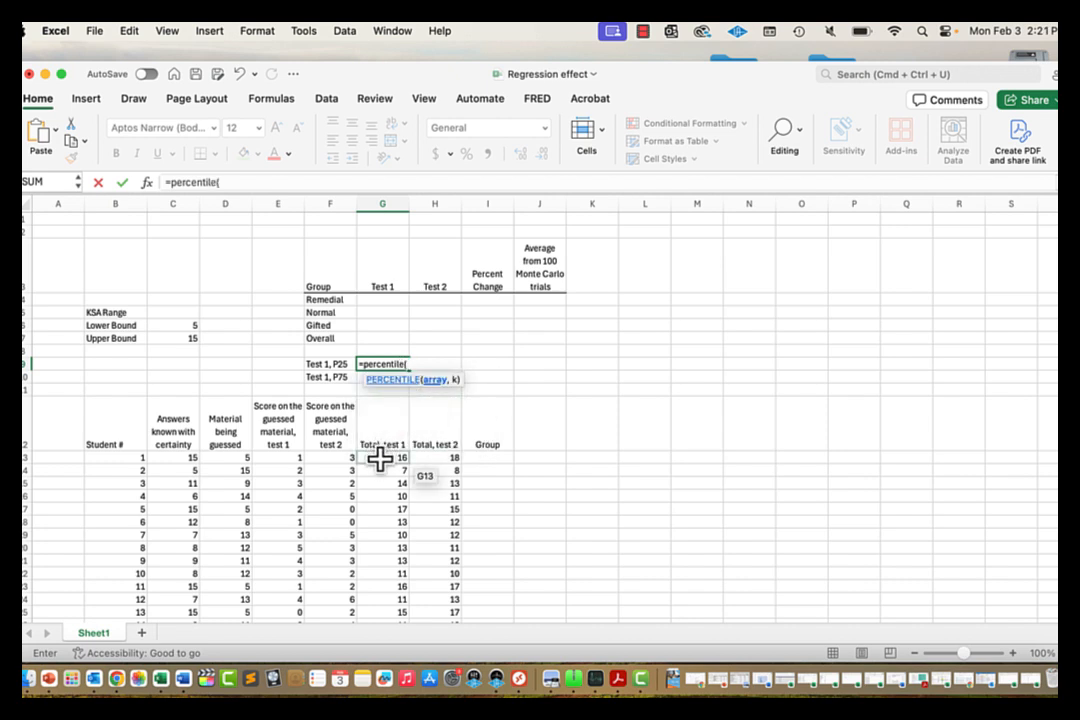
click(380, 458)
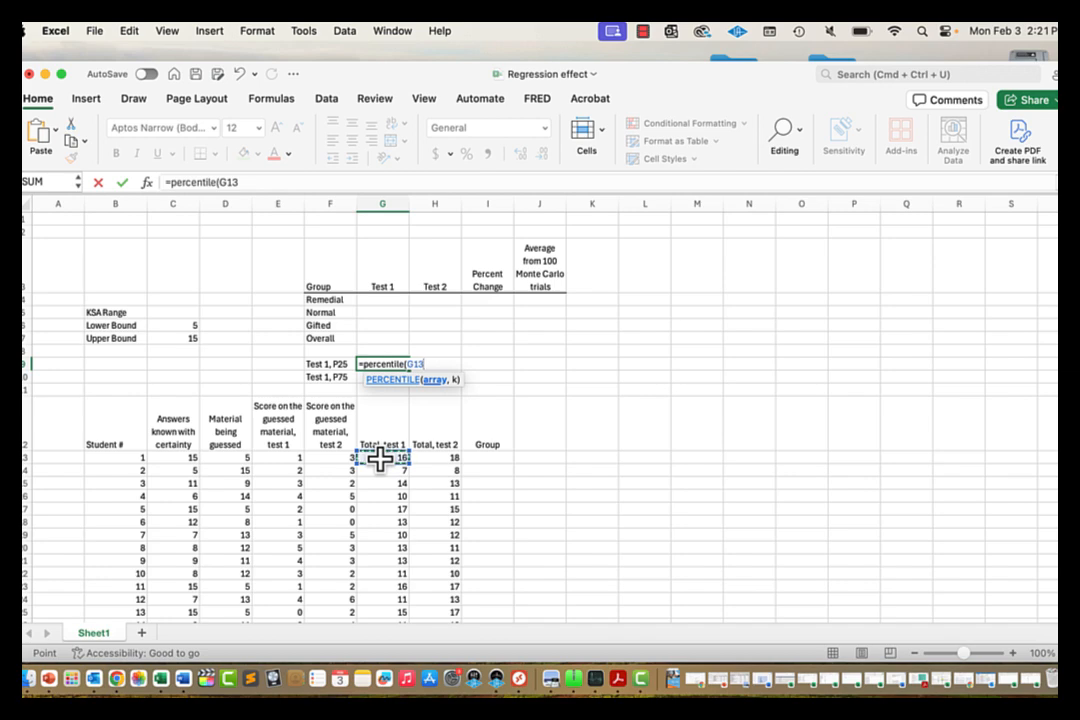
key(super+shift+Down)
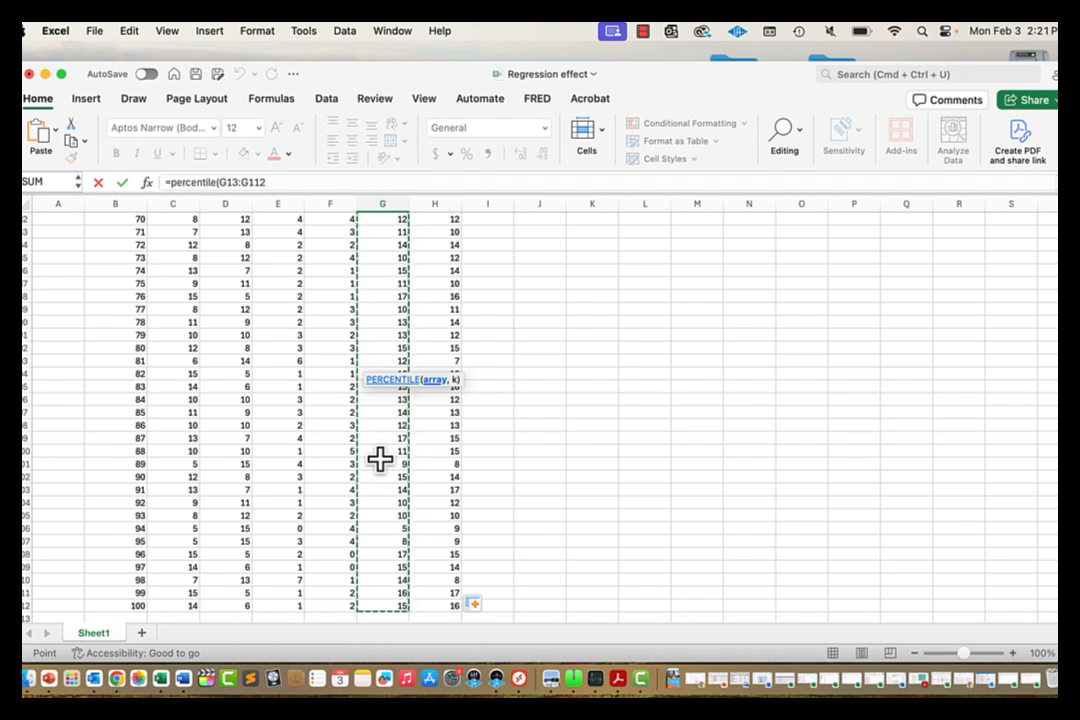
text(,)
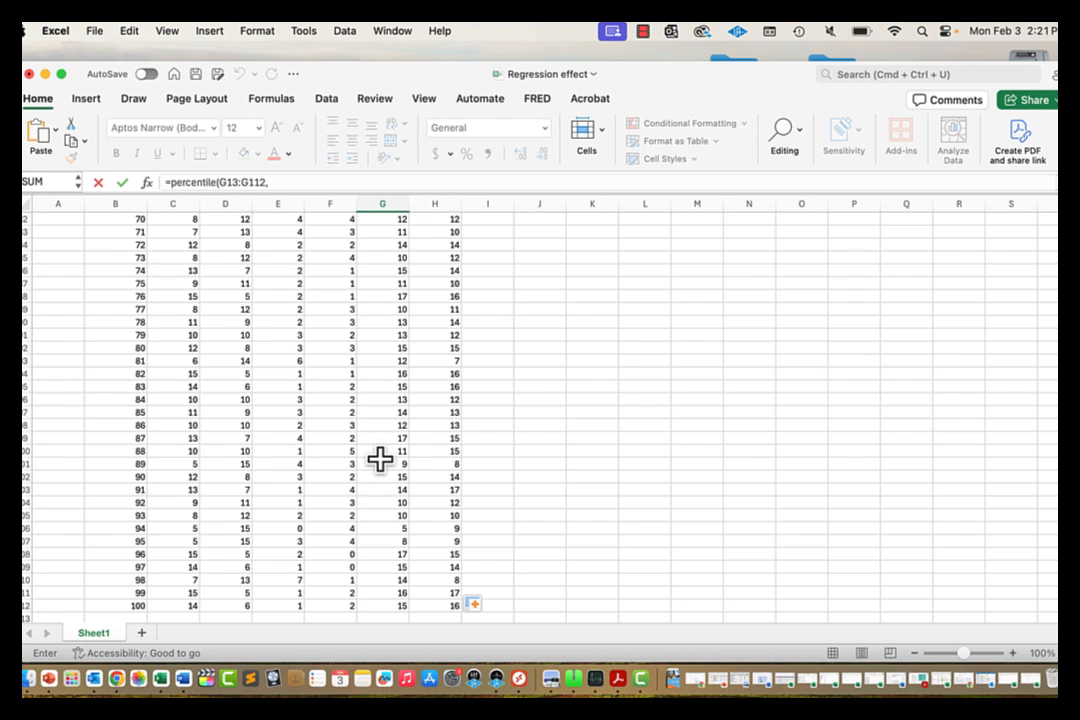
text(0.25)
key(Return)
key(Up)
key(Up)
key(Up)
key(Up)
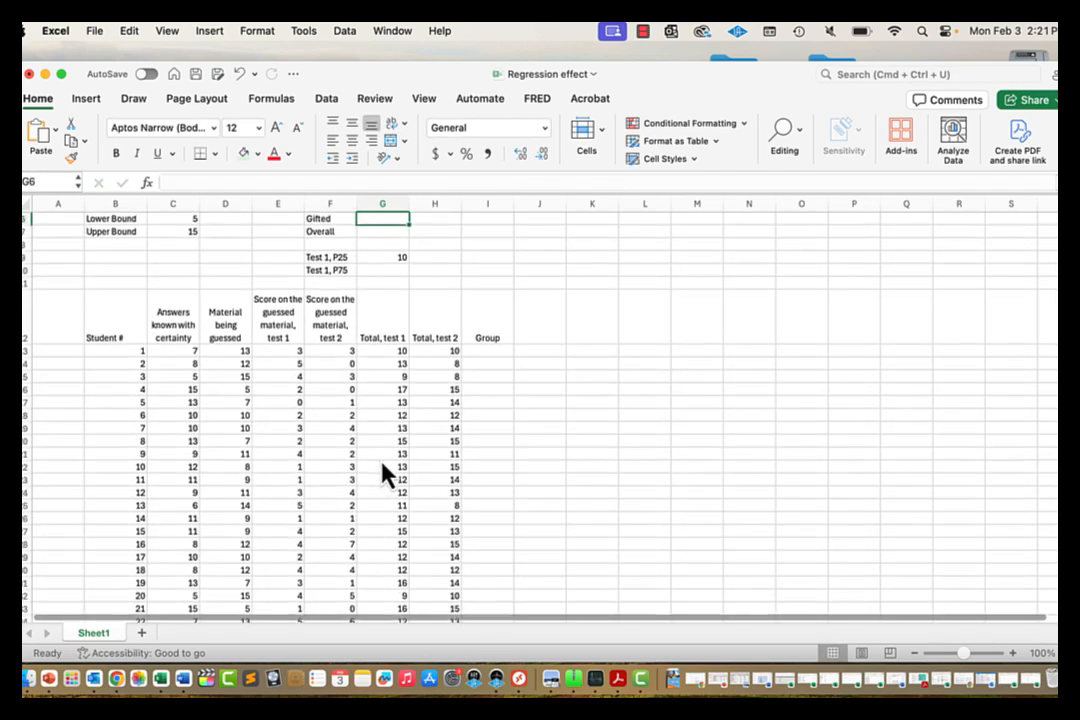
key(Up)
key(Up)
key(Down)
key(Down)
key(Down)
key(Down)
key(Down)
key(Down)
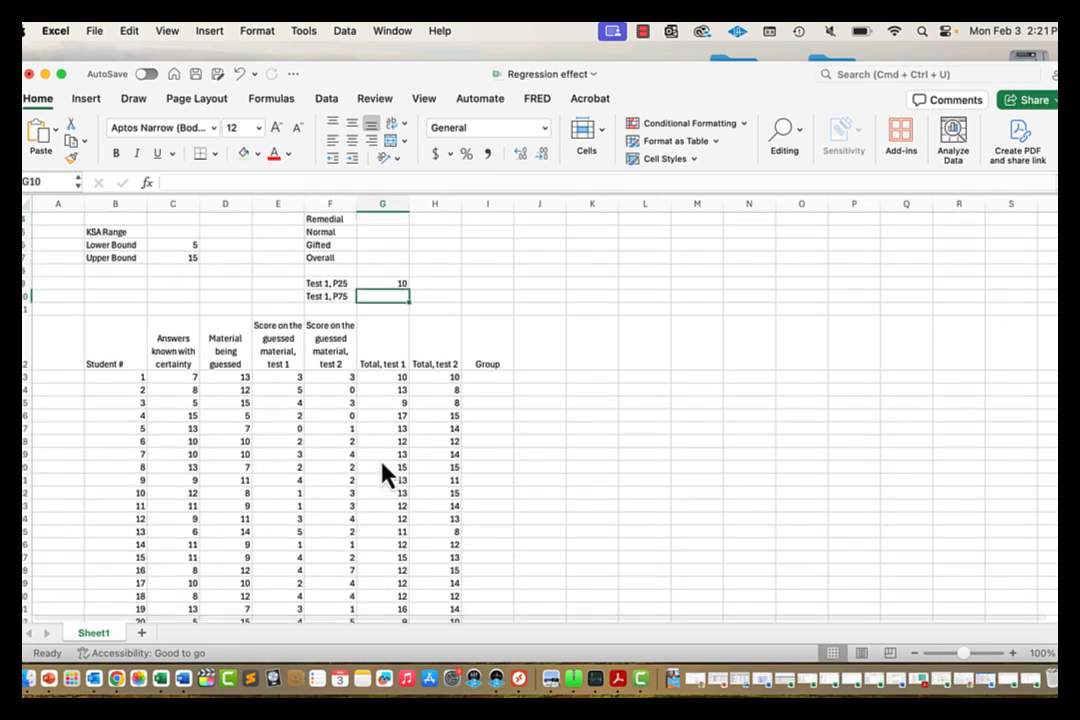
key(Up)
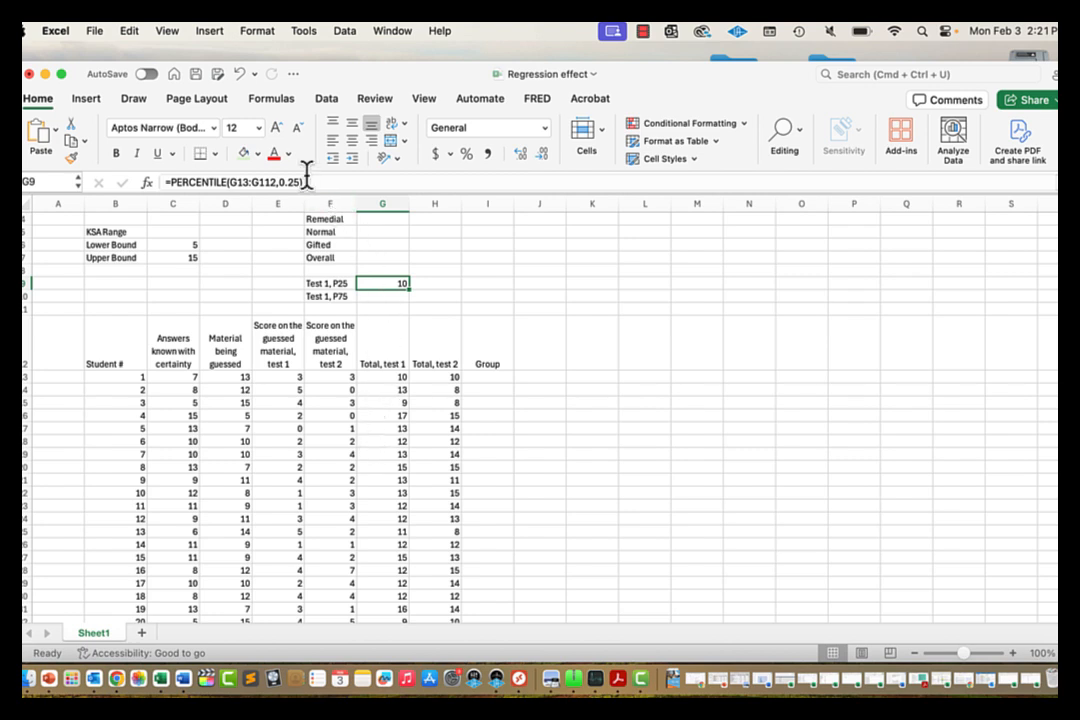
Step: Reuse the formula in G10 with 0.75 for the Test 1 P75 value (14.25)
drag(306, 184, 156, 168)
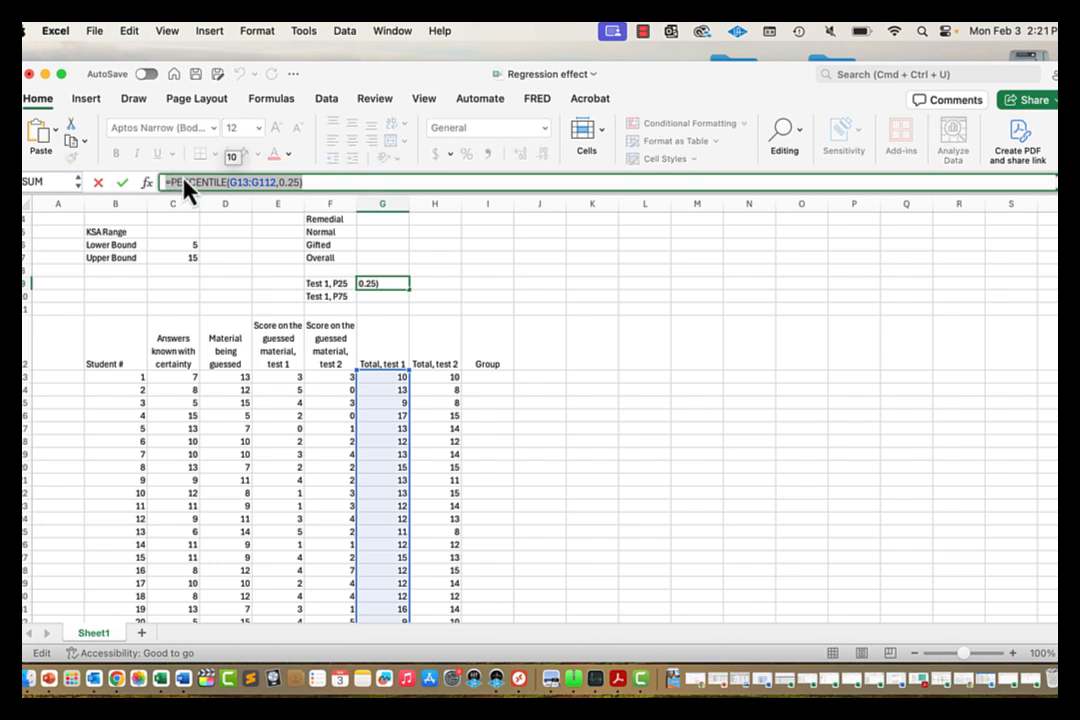
key(Return)
click(320, 182)
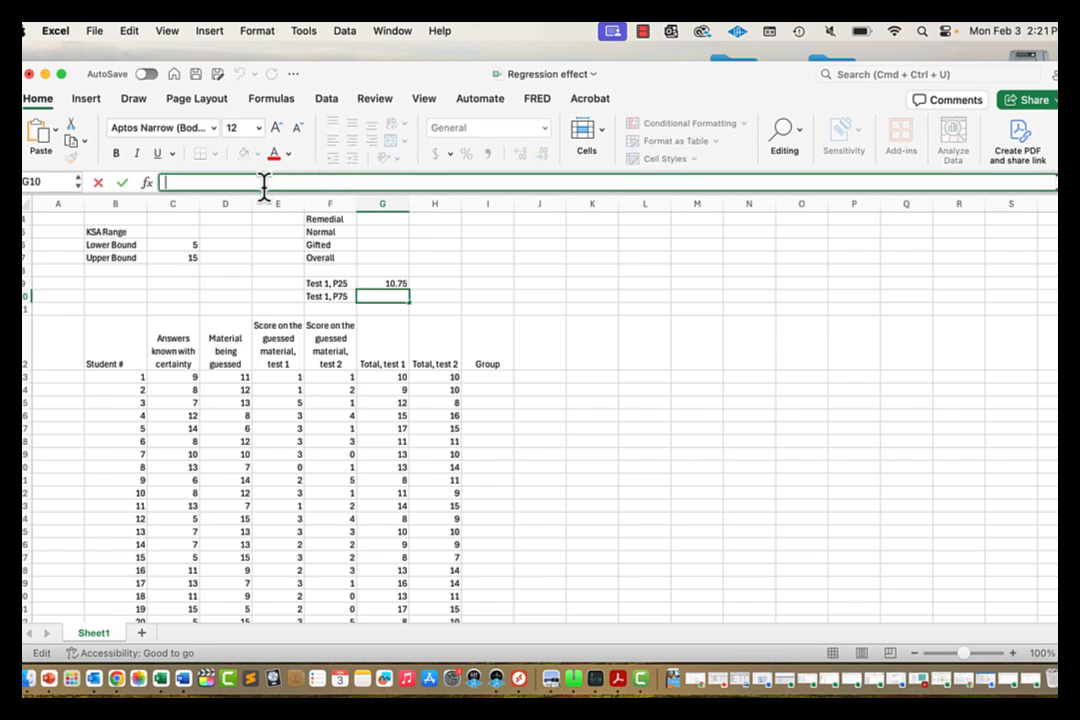
key(super+v)
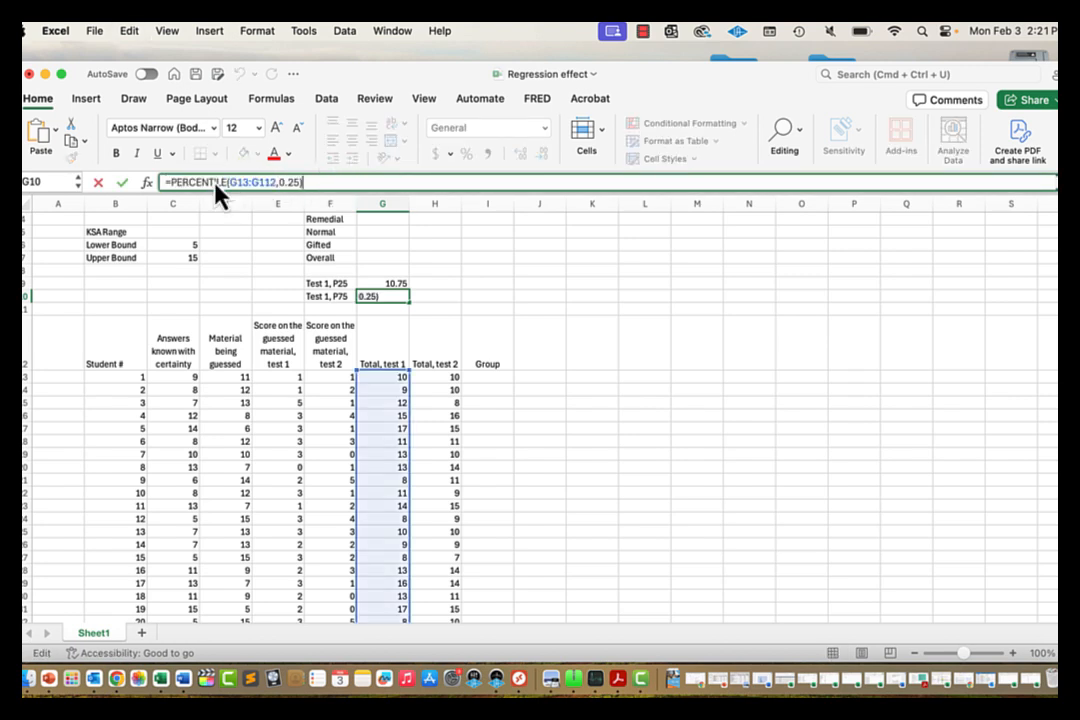
click(292, 183)
key(BackSpace)
text(7)
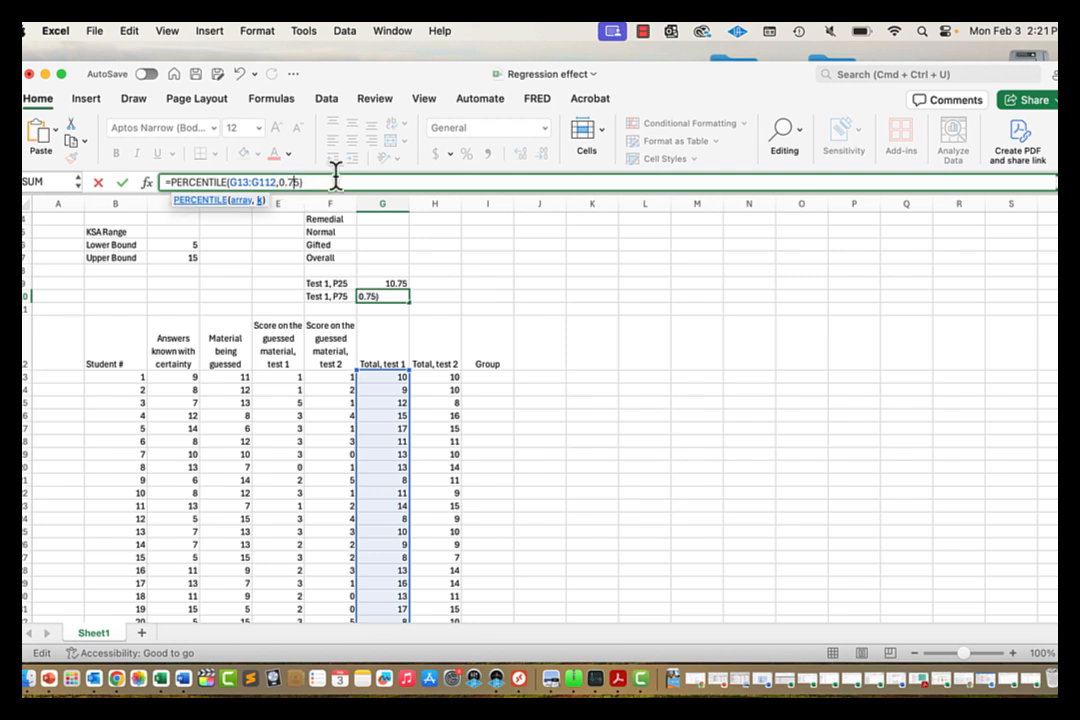
key(Return)
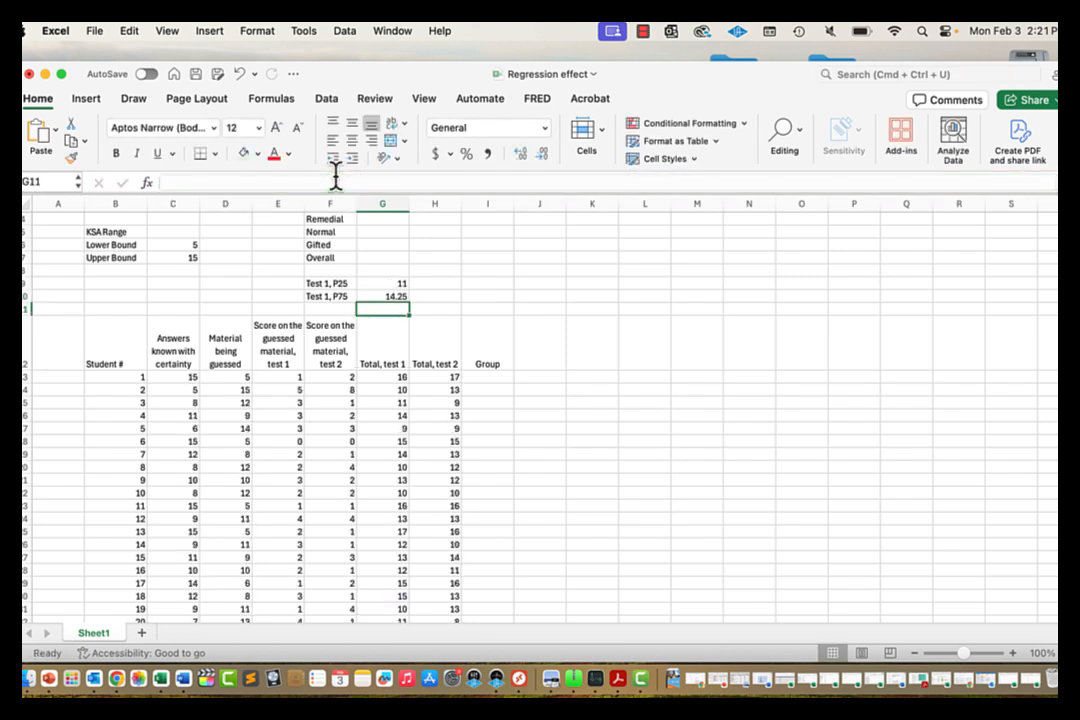
key(Up)
key(Down)
key(Up)
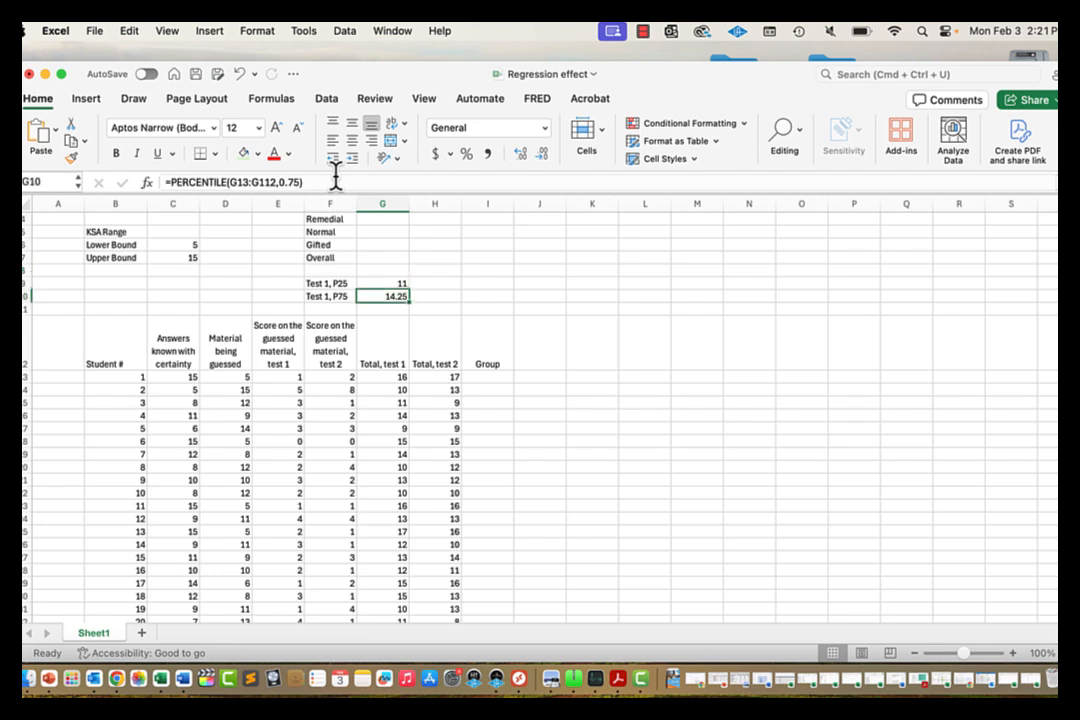
key(Up)
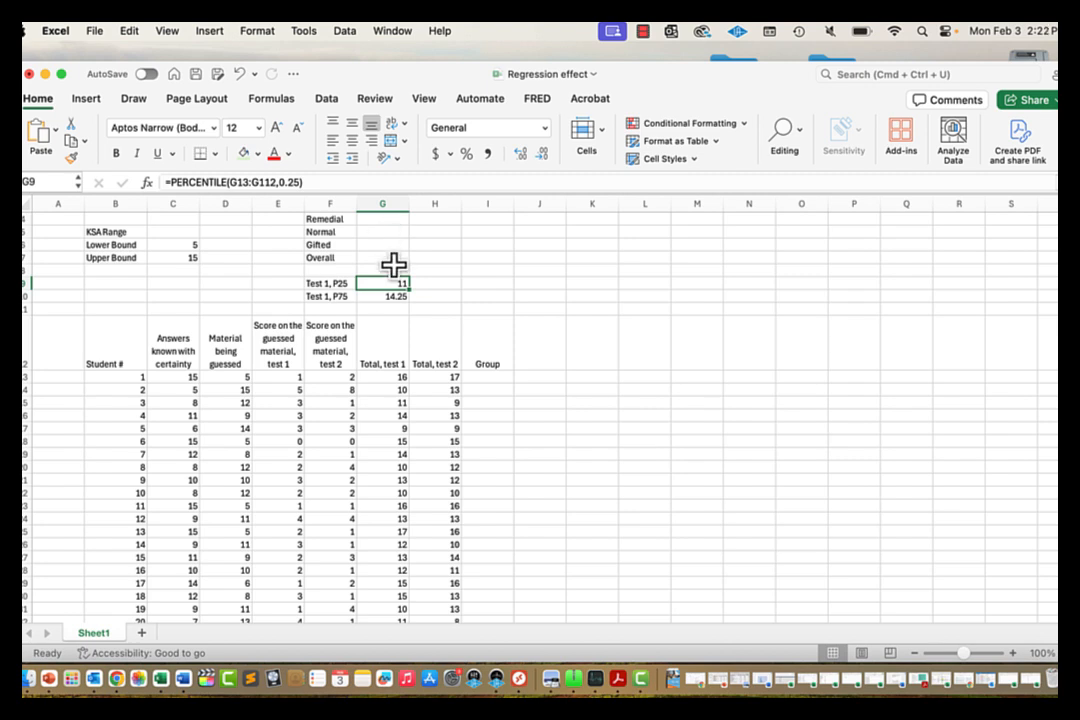
Step: Start I13's formula as =IF(G13<G$9,"Remedial", correcting the misspelled Remedial
click(495, 378)
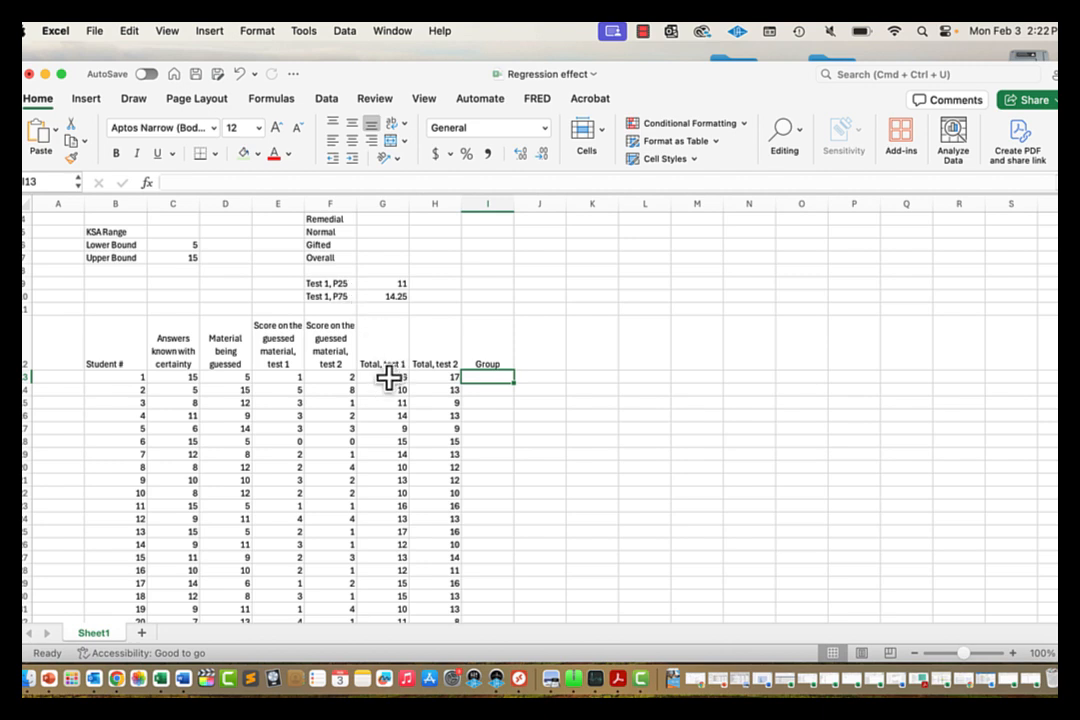
text(=)
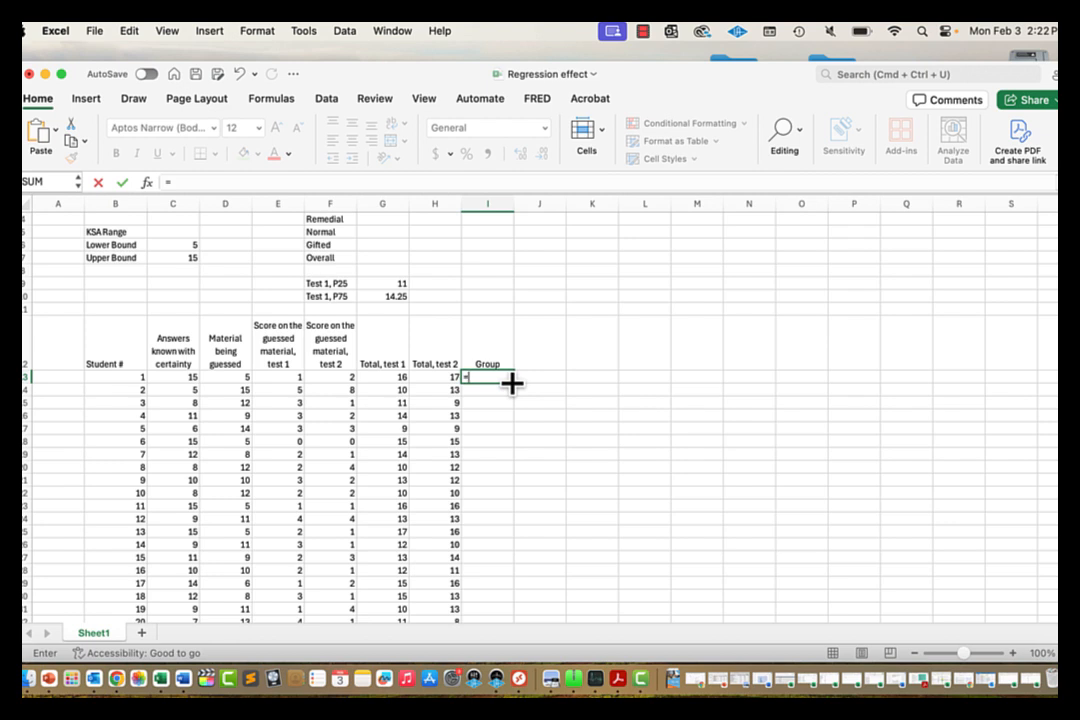
text(if()
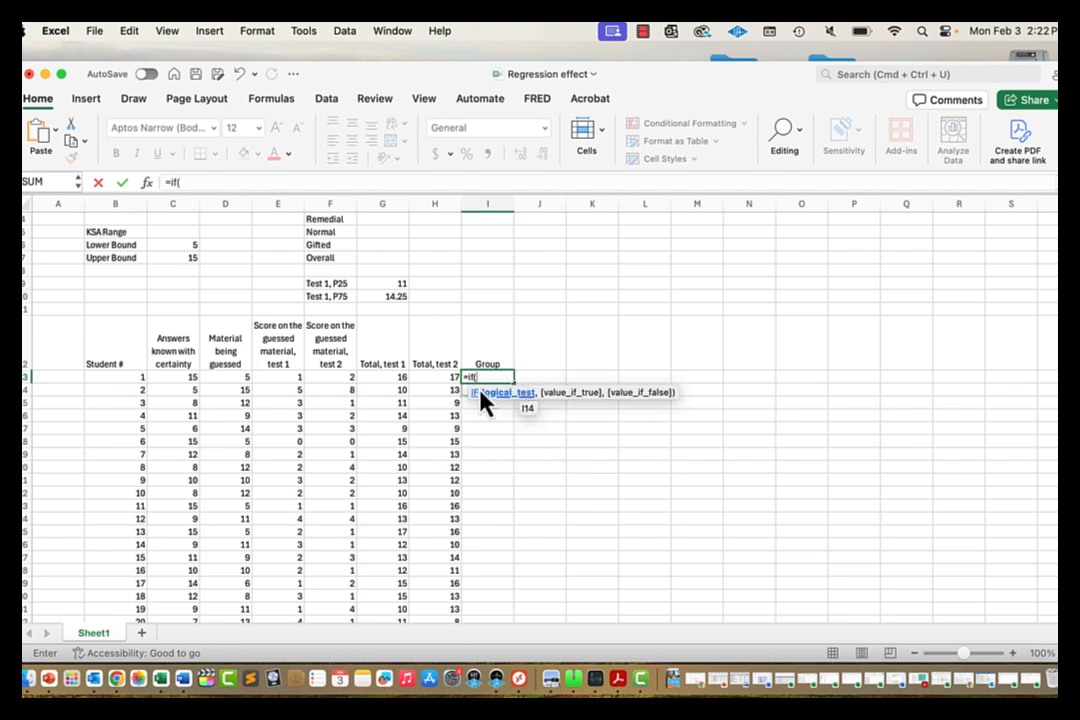
click(387, 378)
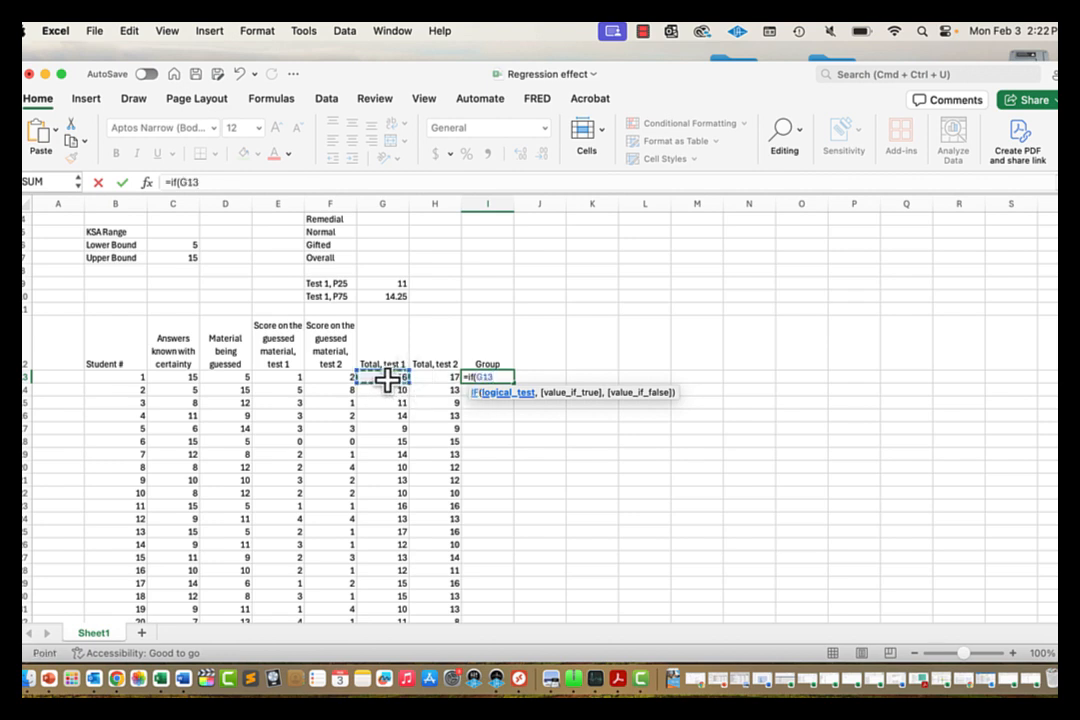
text(<)
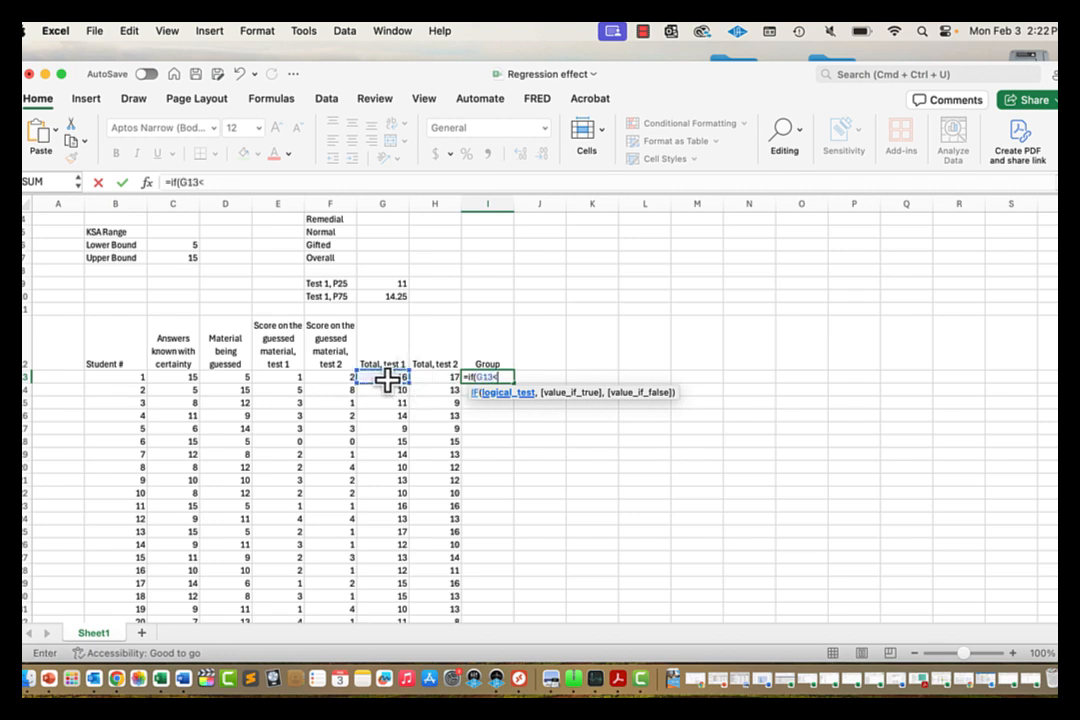
click(378, 285)
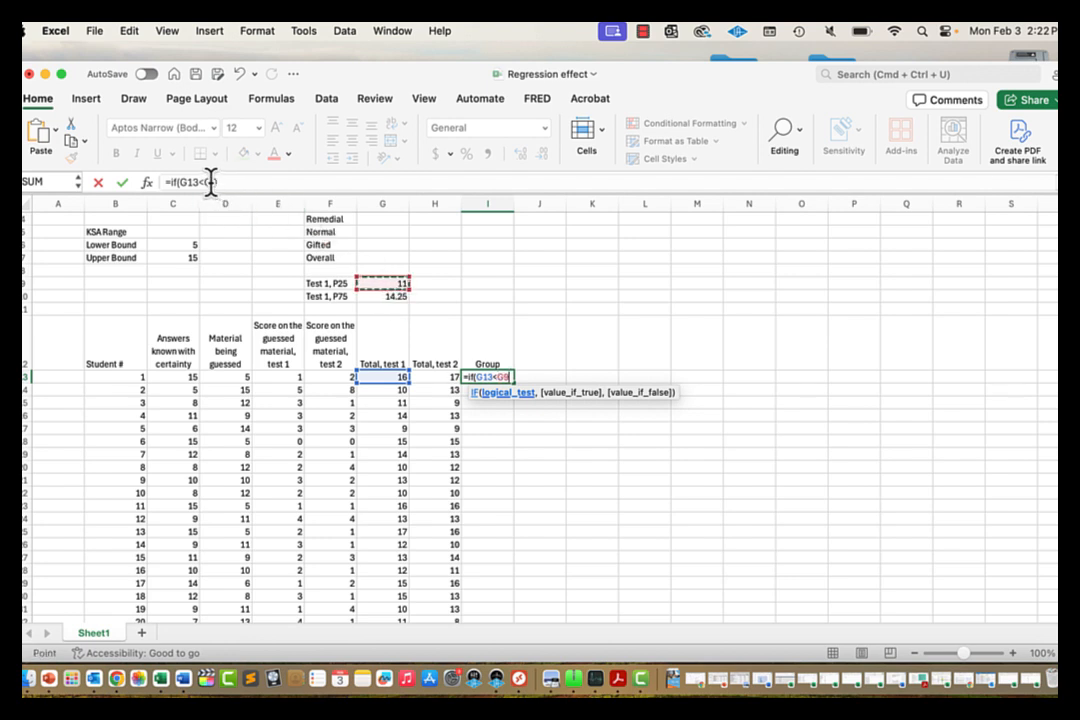
click(300, 181)
text($)
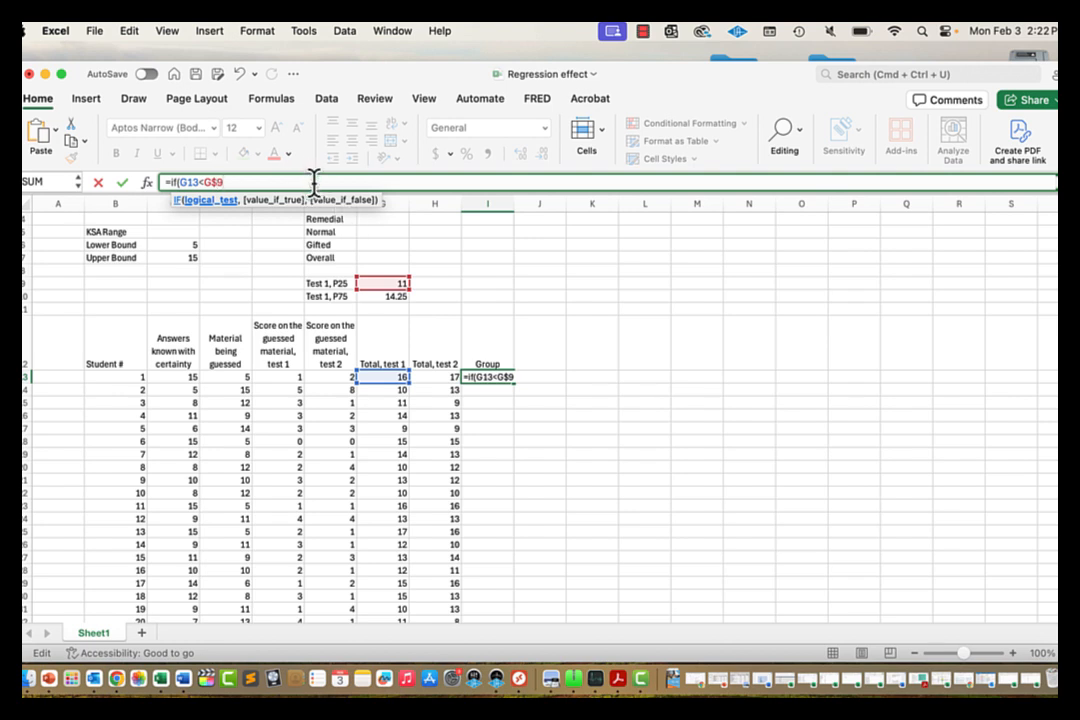
text(,)
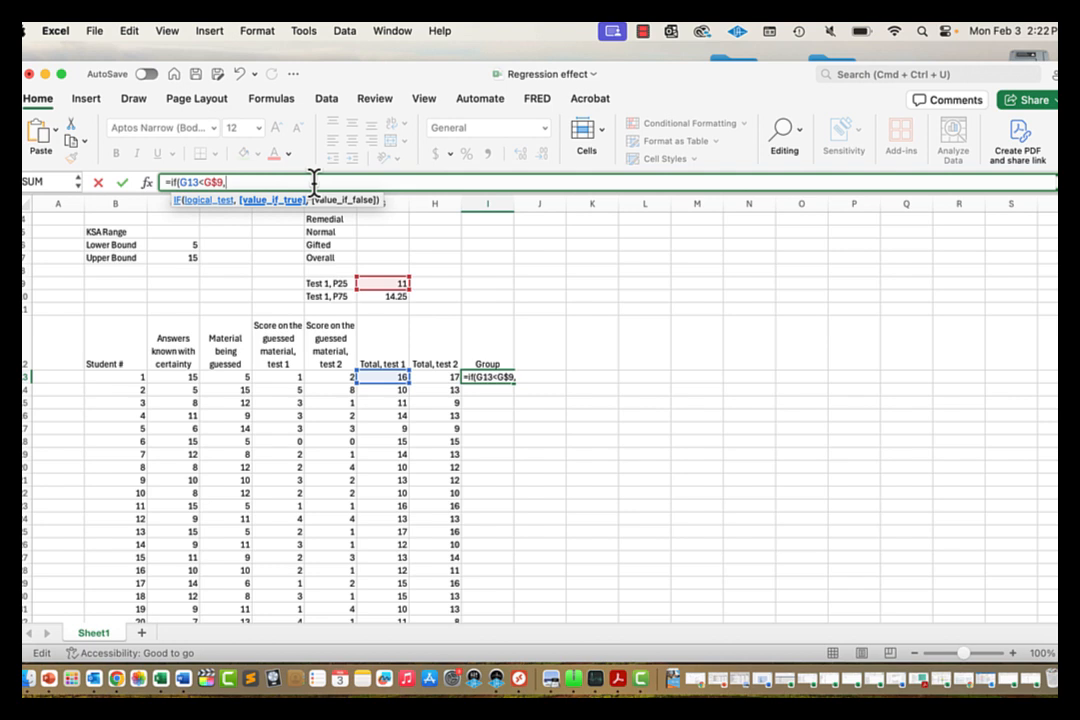
text("Remedial")
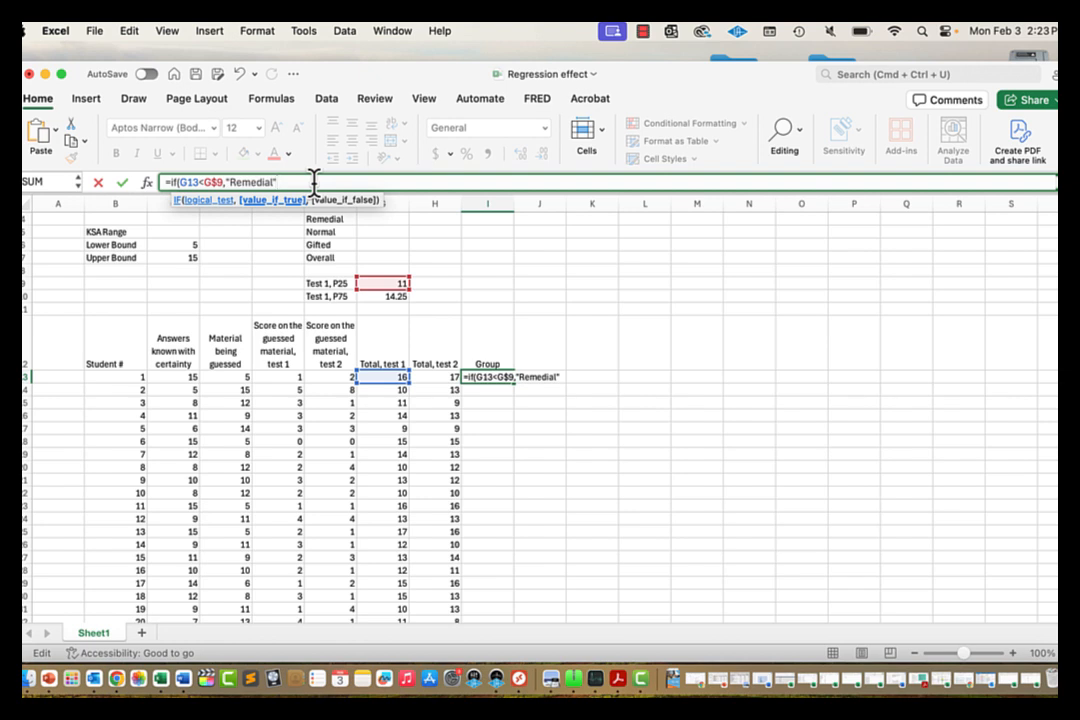
text(,)
Step: Add the nested IF(G13>G$10,"Gifted","Normal") and close the formula, showing Normal
text(if)
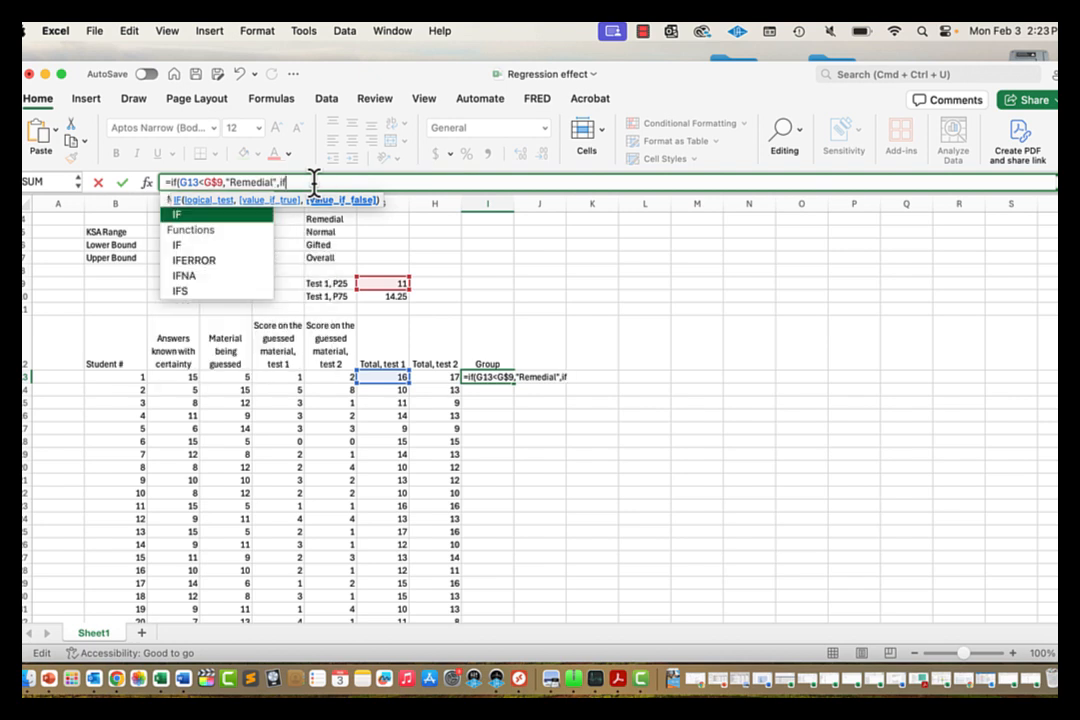
text(()
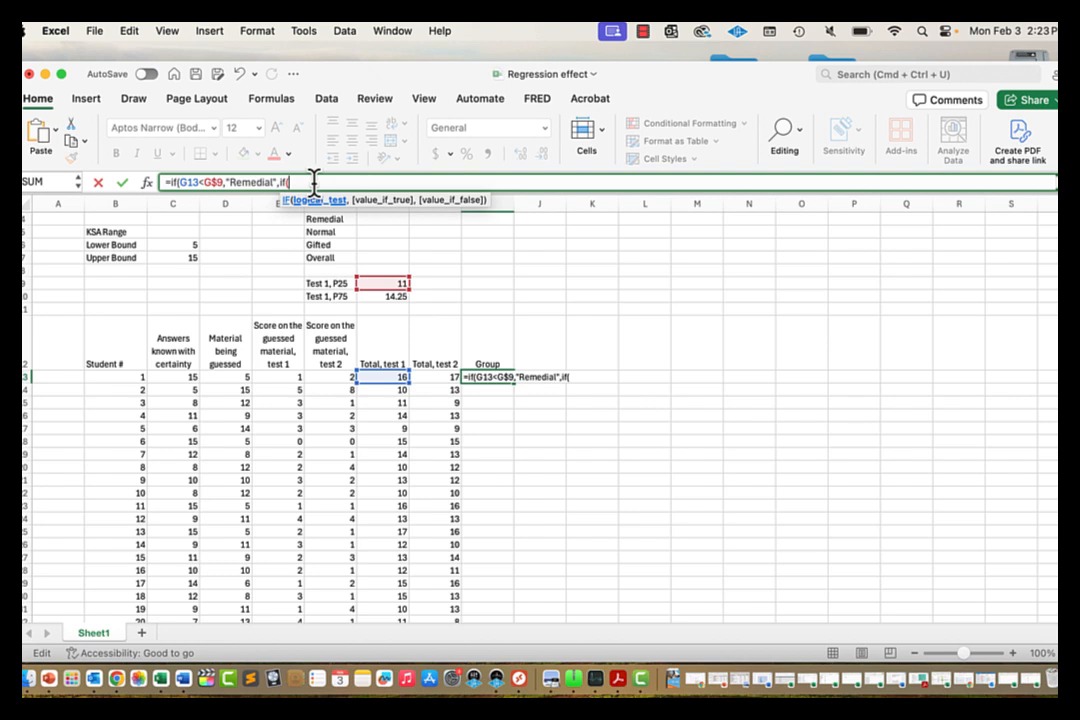
click(380, 377)
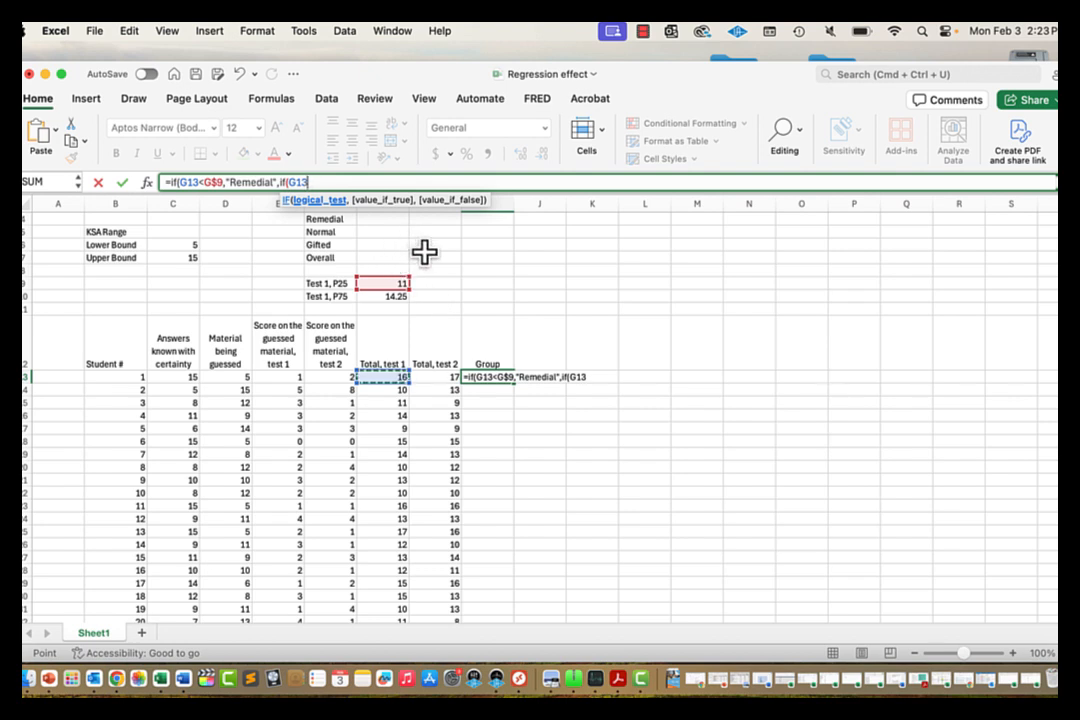
text(>)
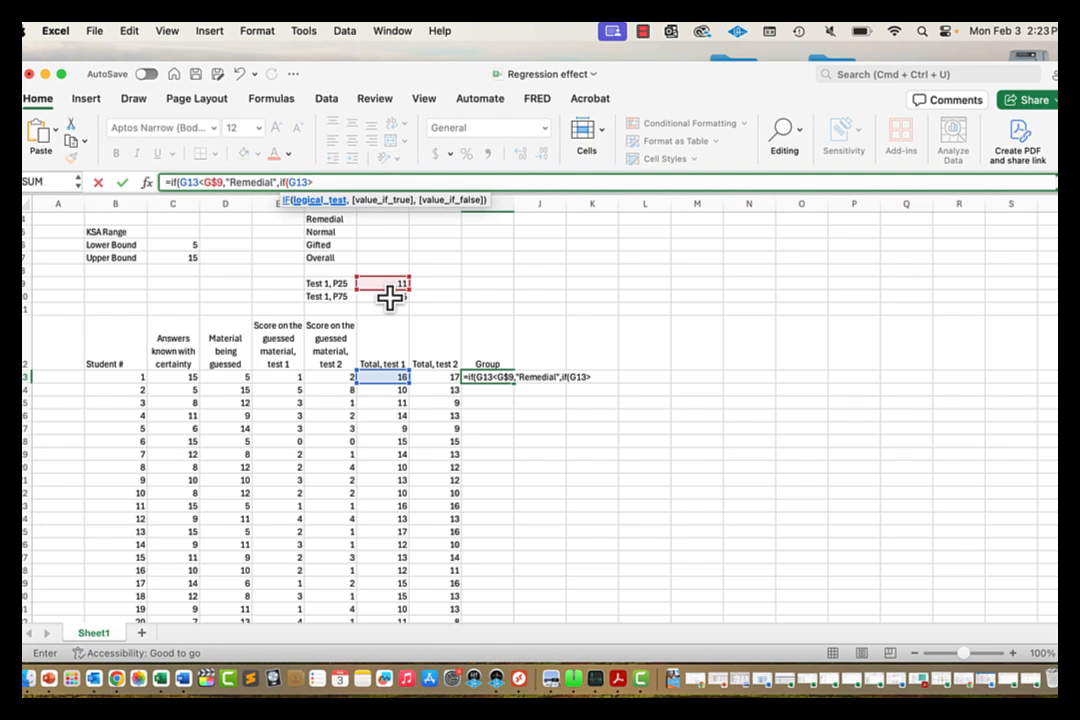
click(390, 298)
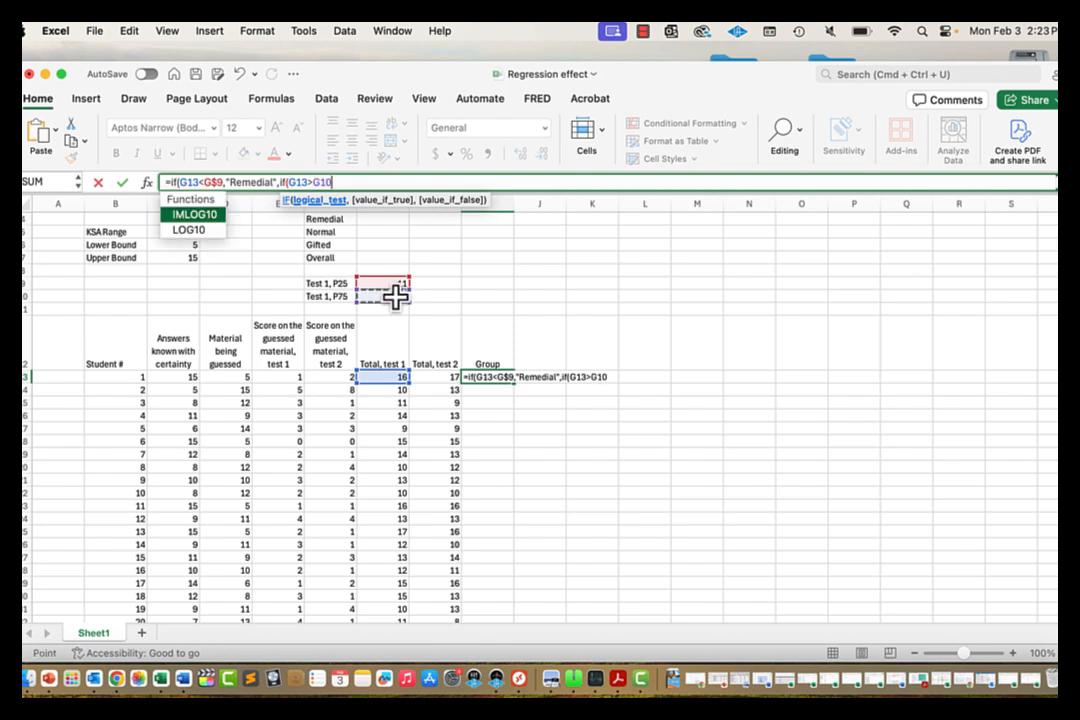
click(320, 181)
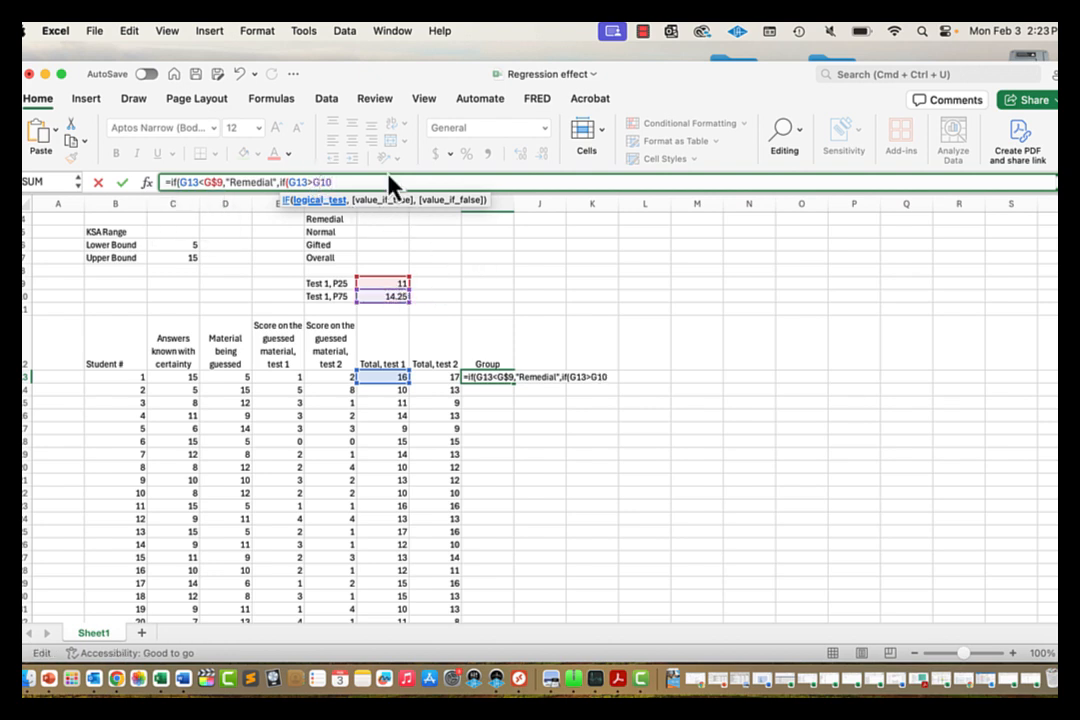
text($10,")
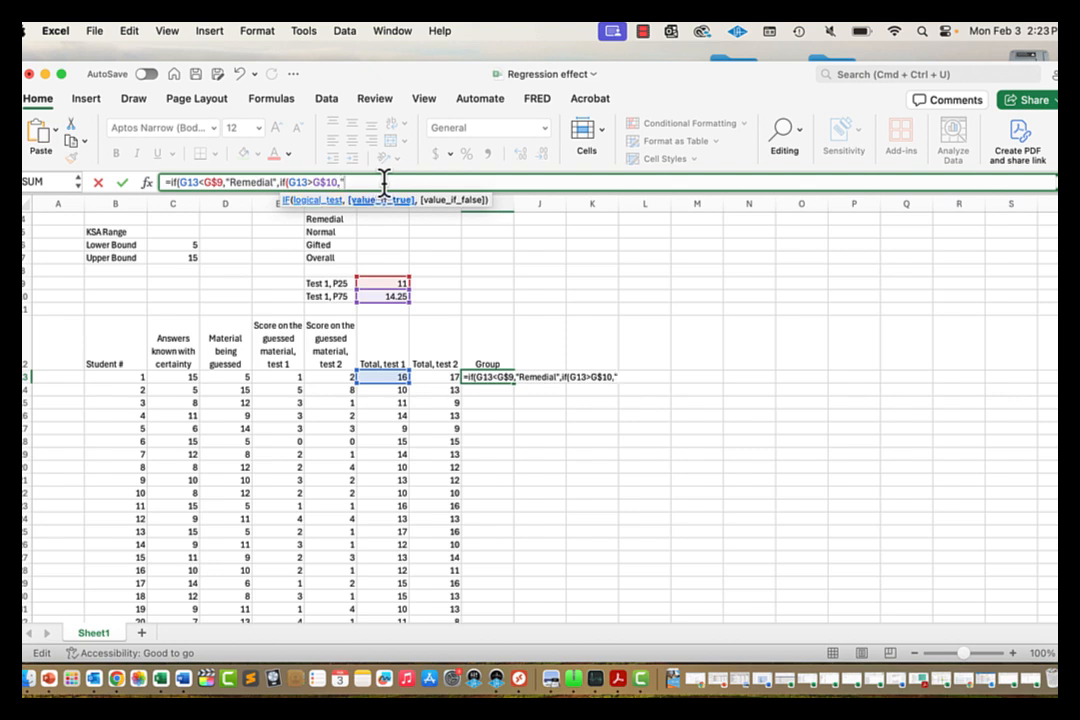
text(Gifted",)
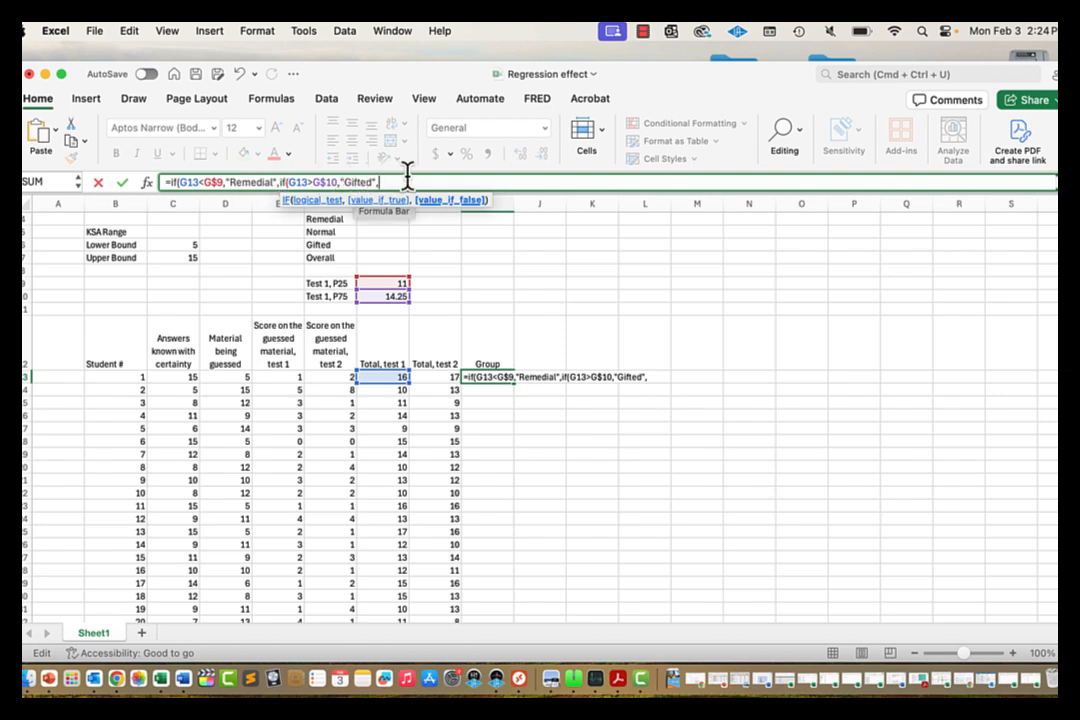
text("Normal")
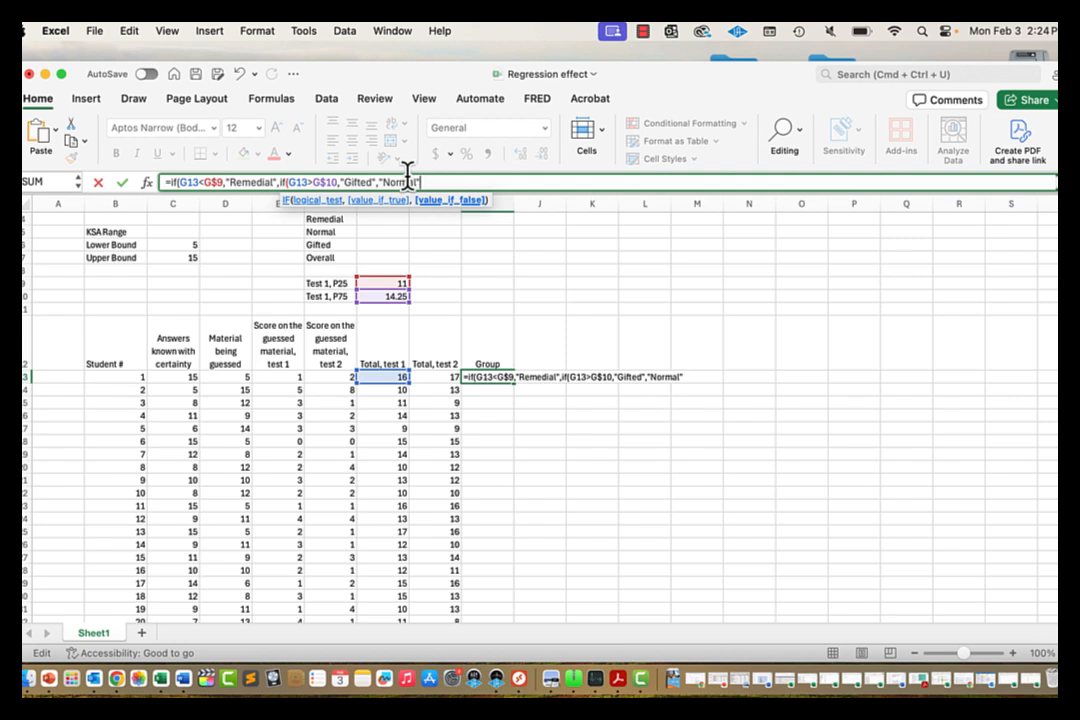
text())
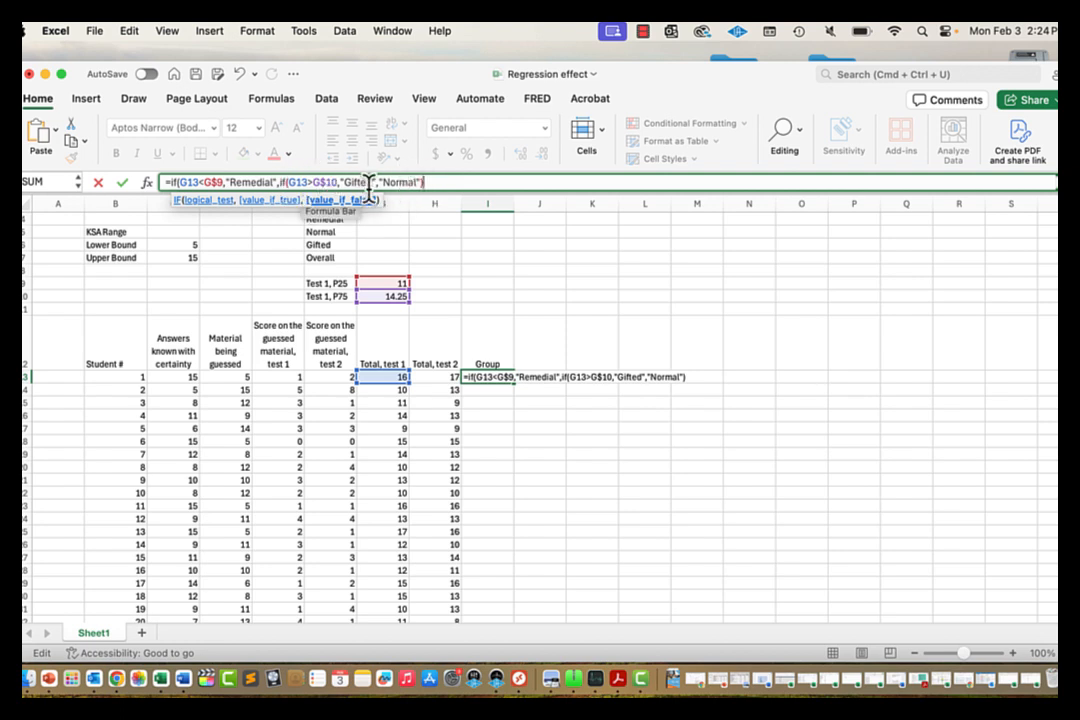
text())
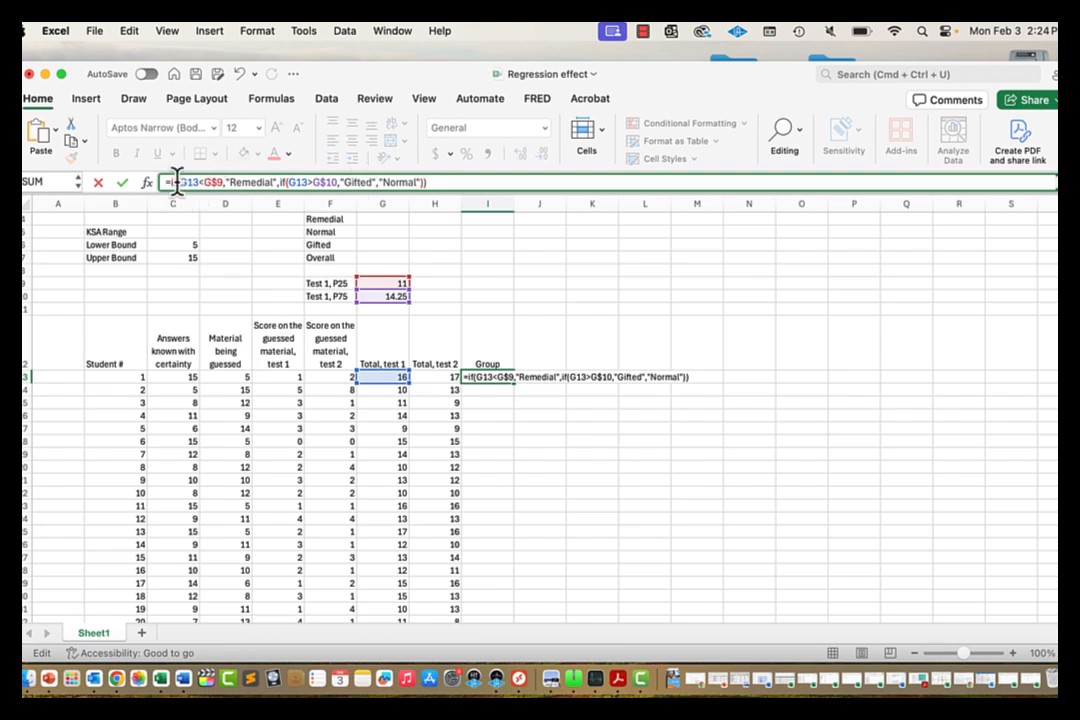
key(Return)
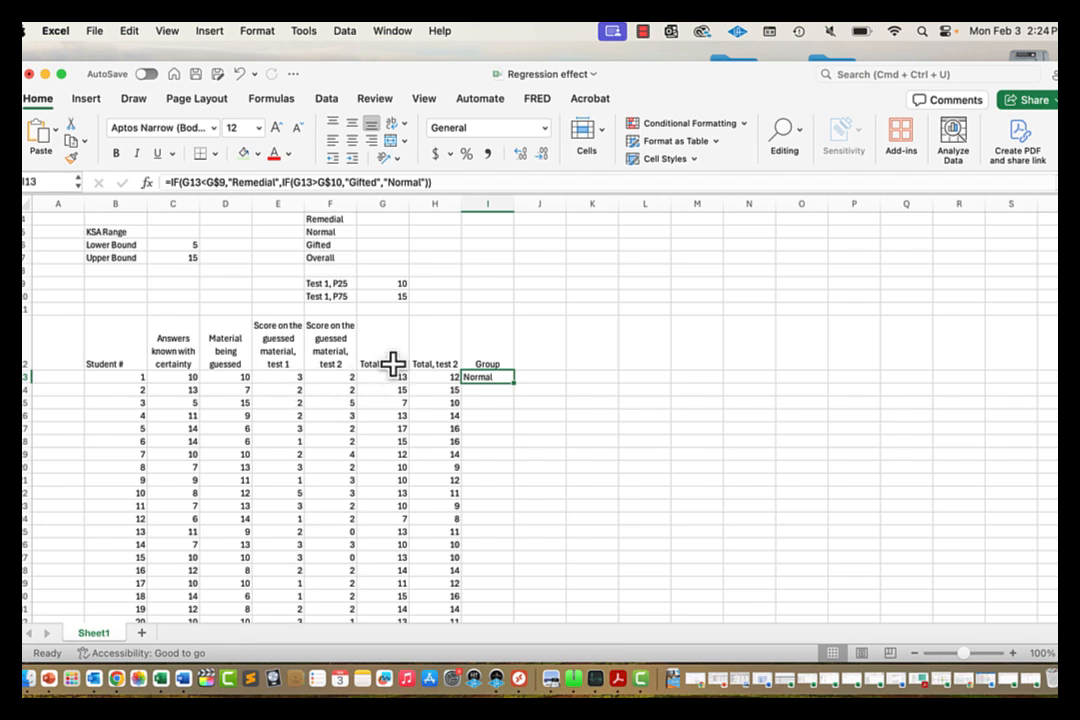
Step: Fill I13's Group formula down all 100 student rows and spot-check several cells' formulas
double_click(513, 383)
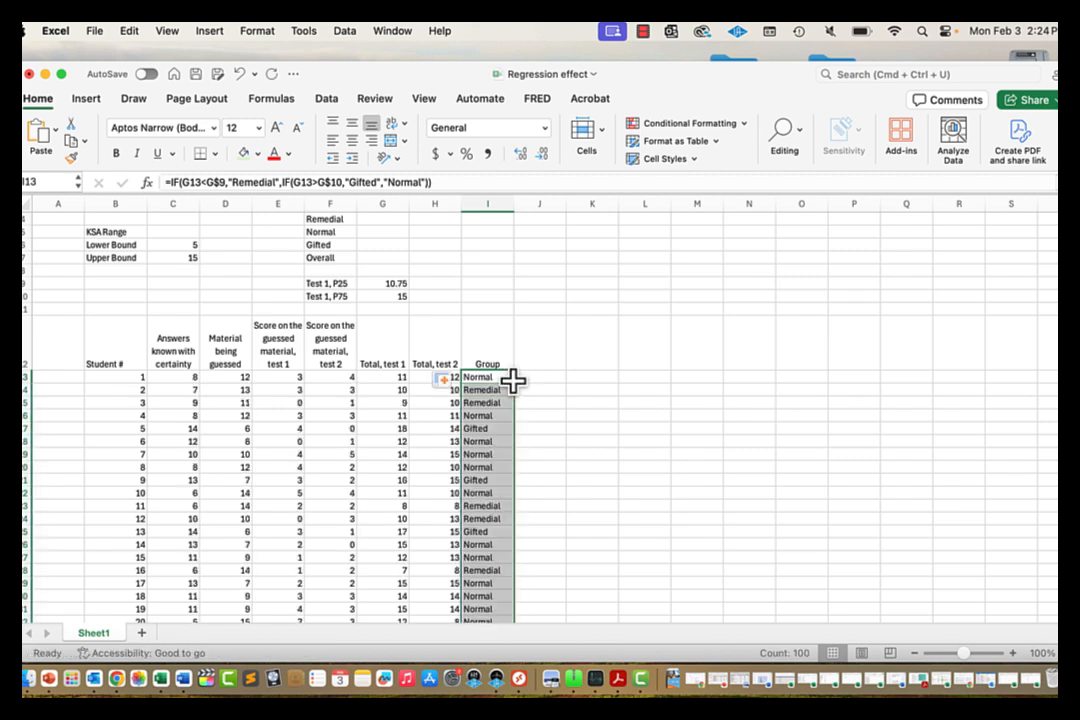
click(497, 378)
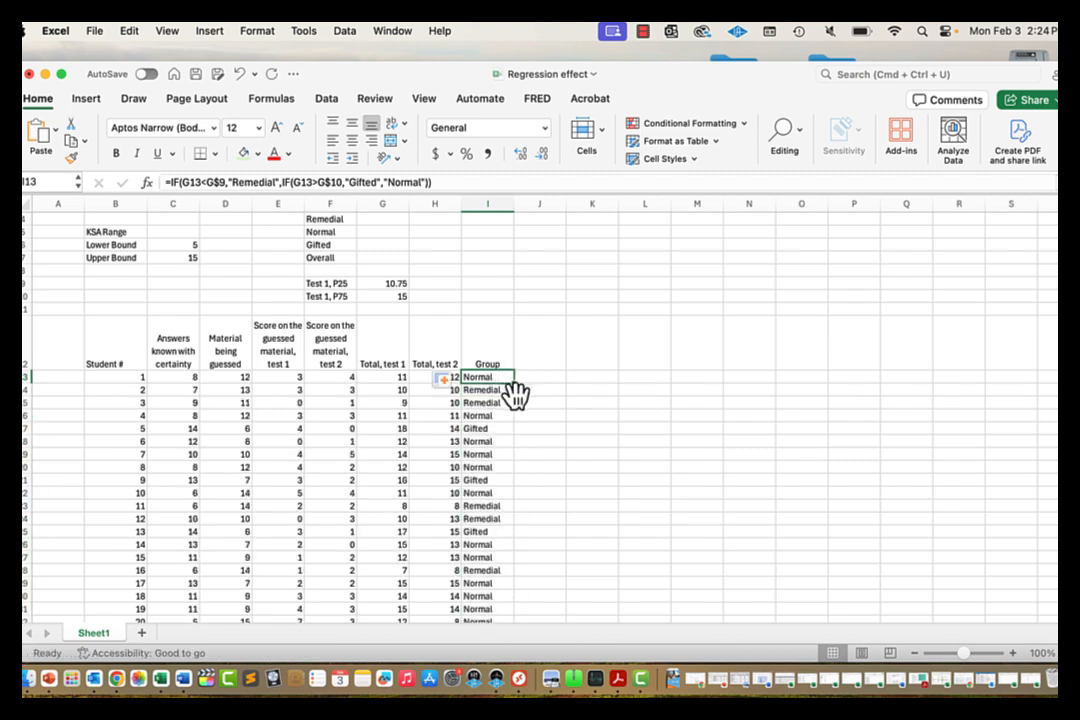
click(489, 402)
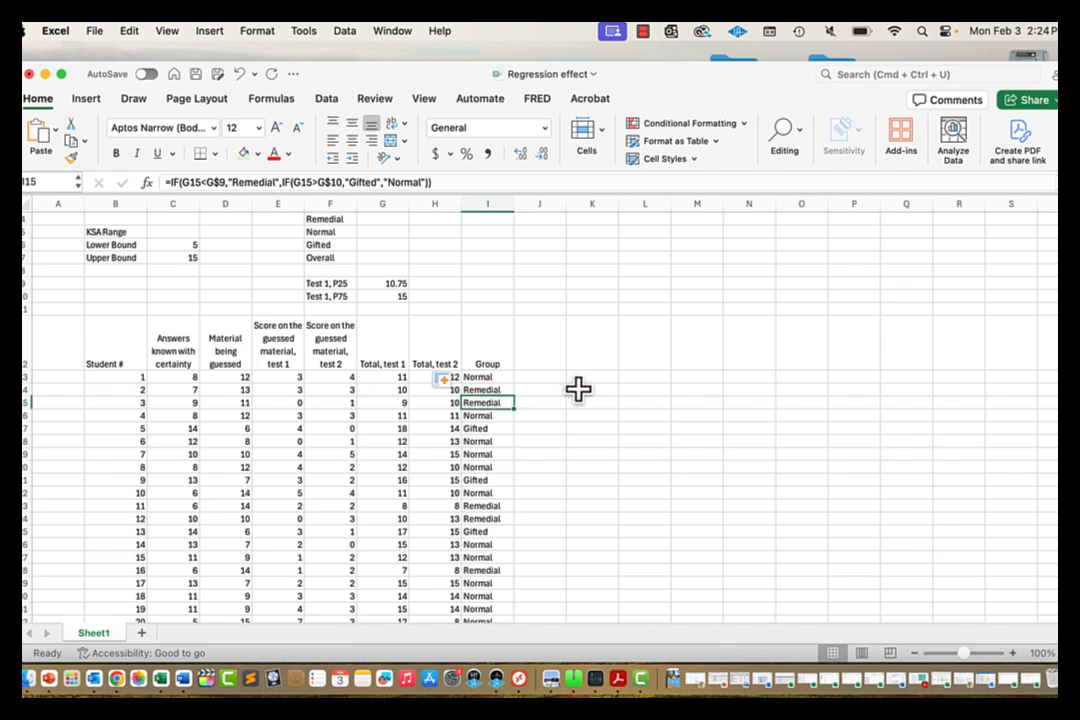
key(Up)
key(Up)
key(Down)
key(Down)
key(Down)
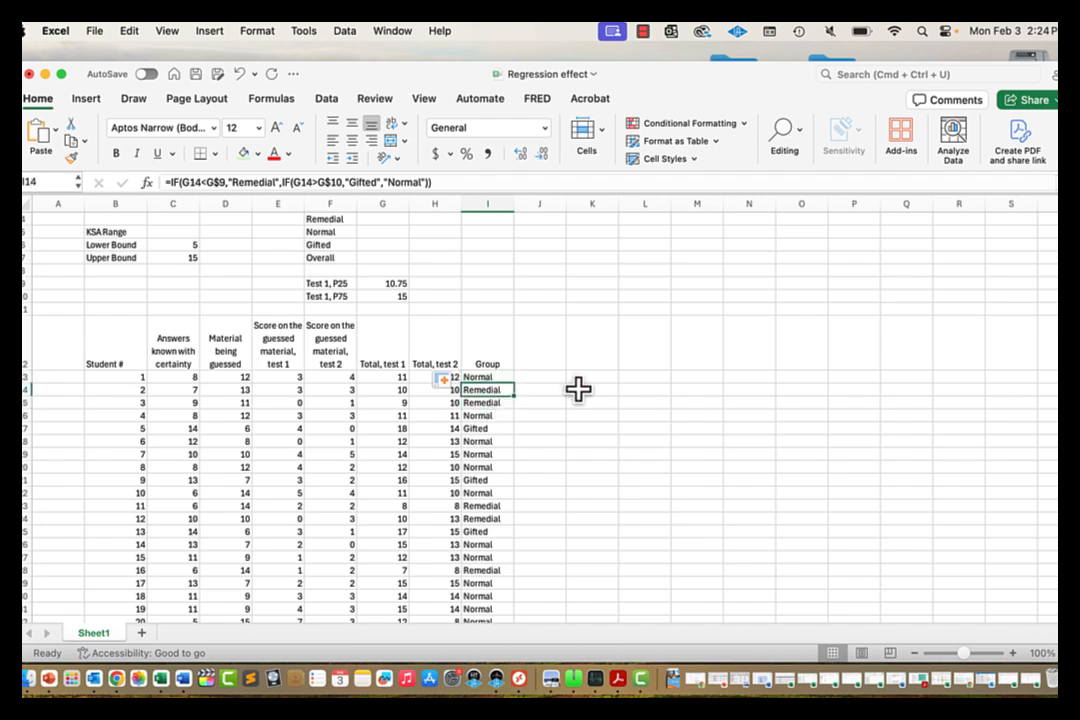
key(Down)
key(Down)
key(Down)
key(Down)
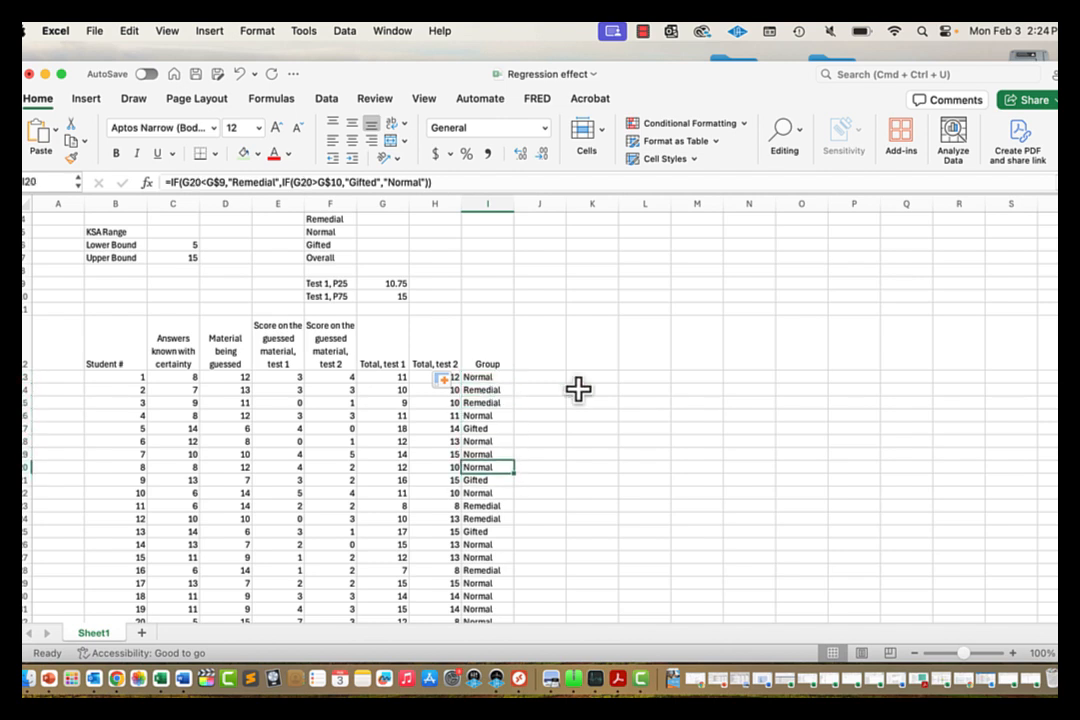
key(Up)
key(Up)
key(Up)
key(Up)
key(Up)
key(Up)
key(Up)
key(Down)
key(Down)
key(Down)
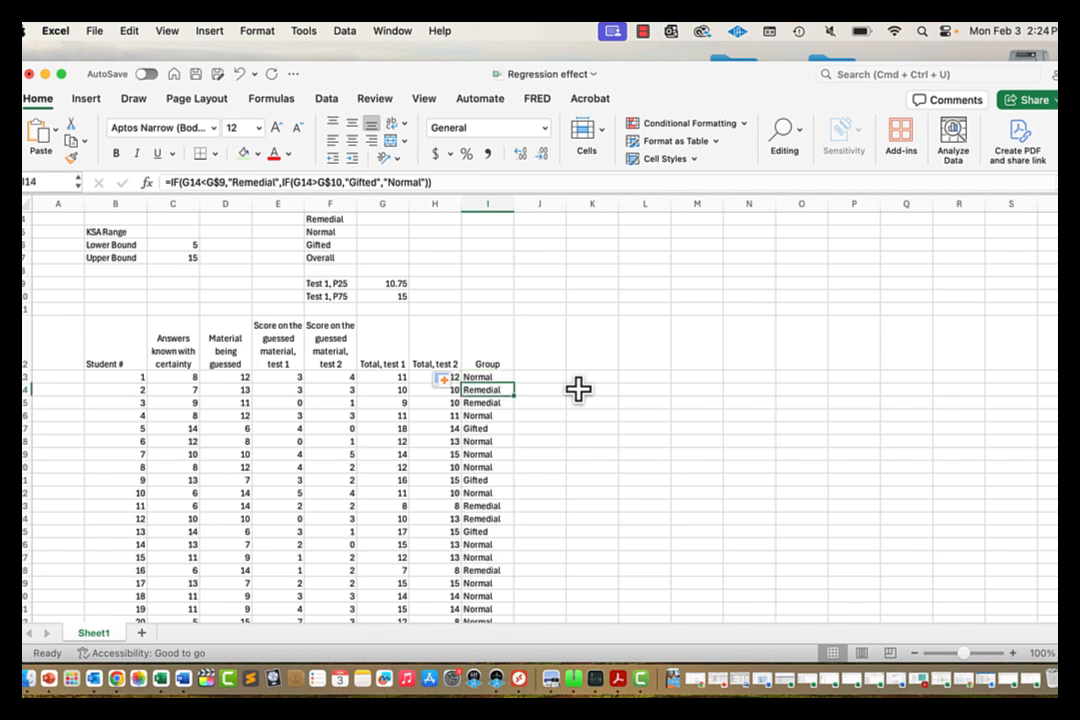
key(Down)
key(Down)
key(Up)
key(Up)
key(Up)
key(Up)
key(Up)
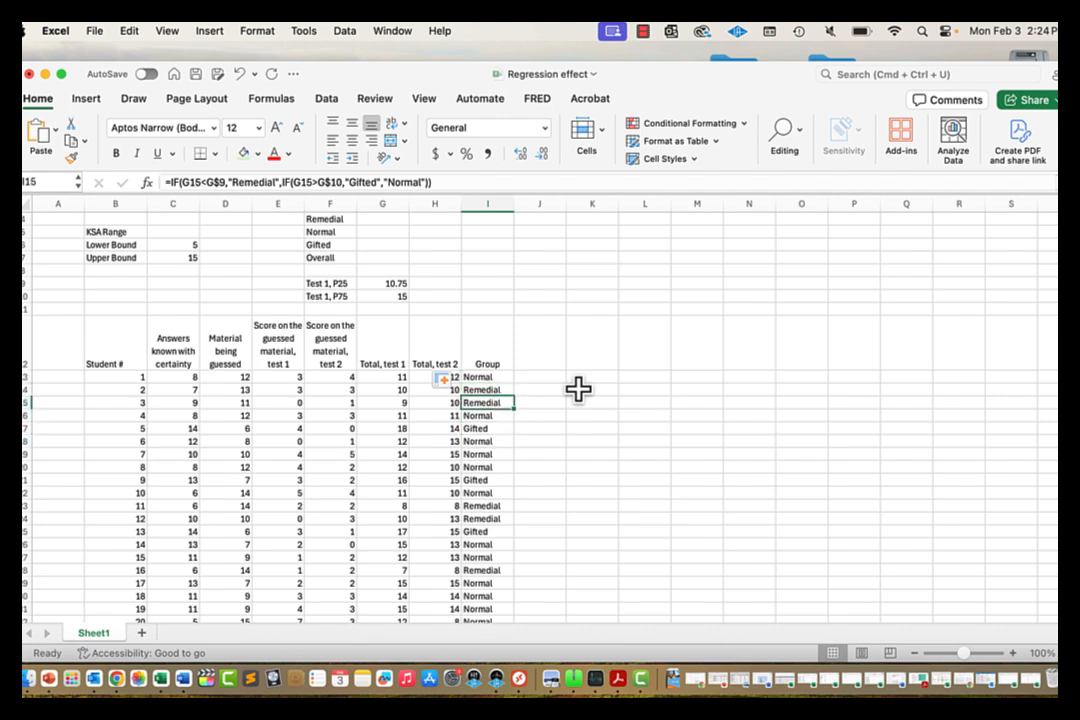
key(Down)
key(Down)
key(Down)
key(Down)
key(Up)
key(Up)
key(Up)
key(Up)
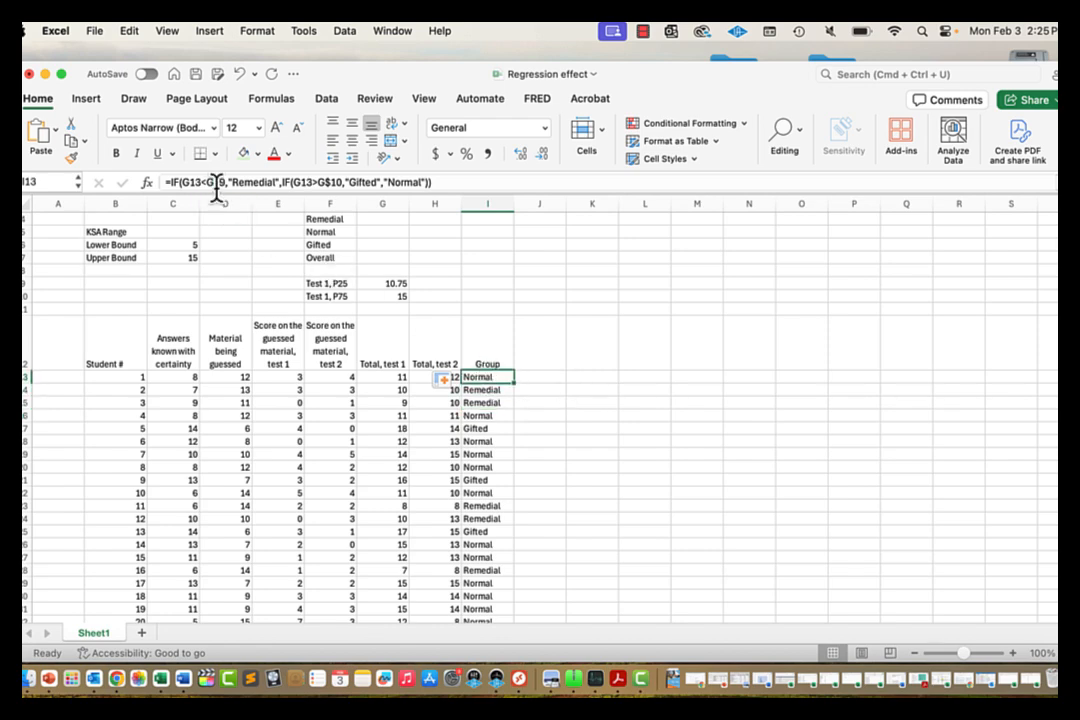
click(512, 308)
scroll(512, 308, up, 2)
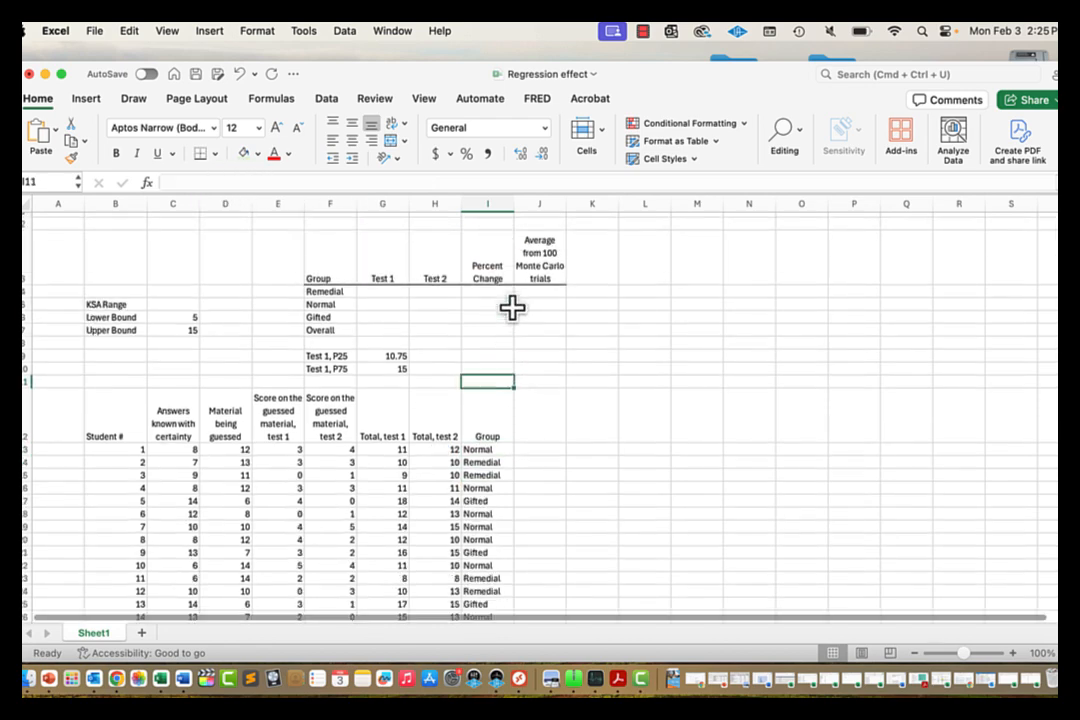
click(335, 292)
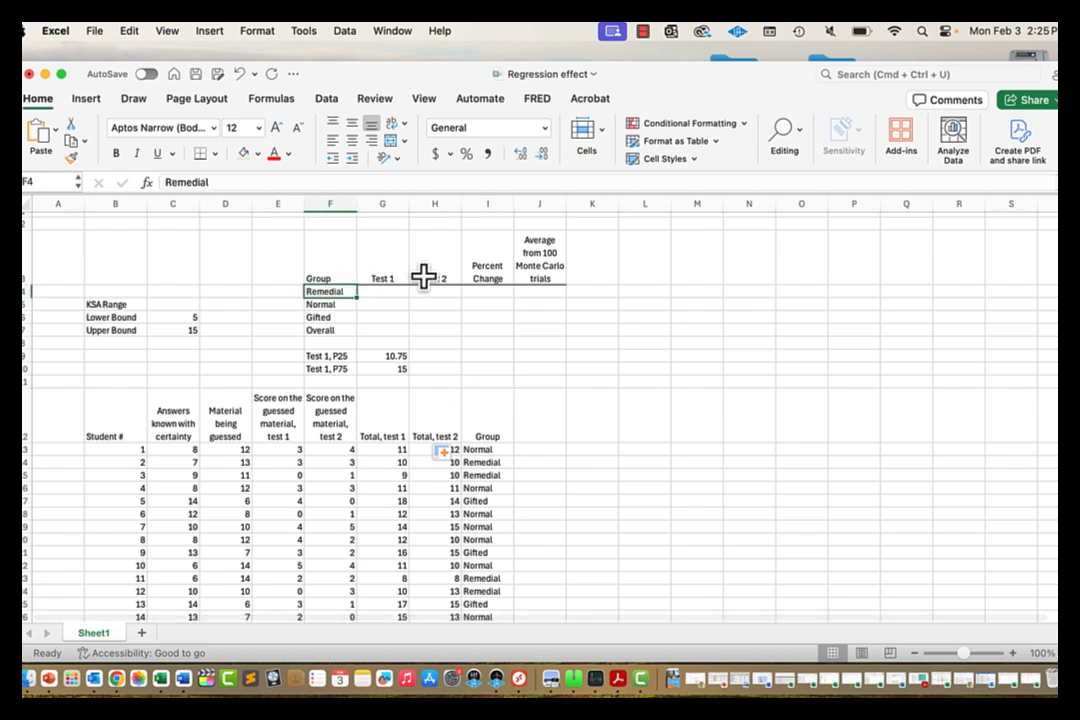
click(318, 304)
click(318, 329)
click(326, 317)
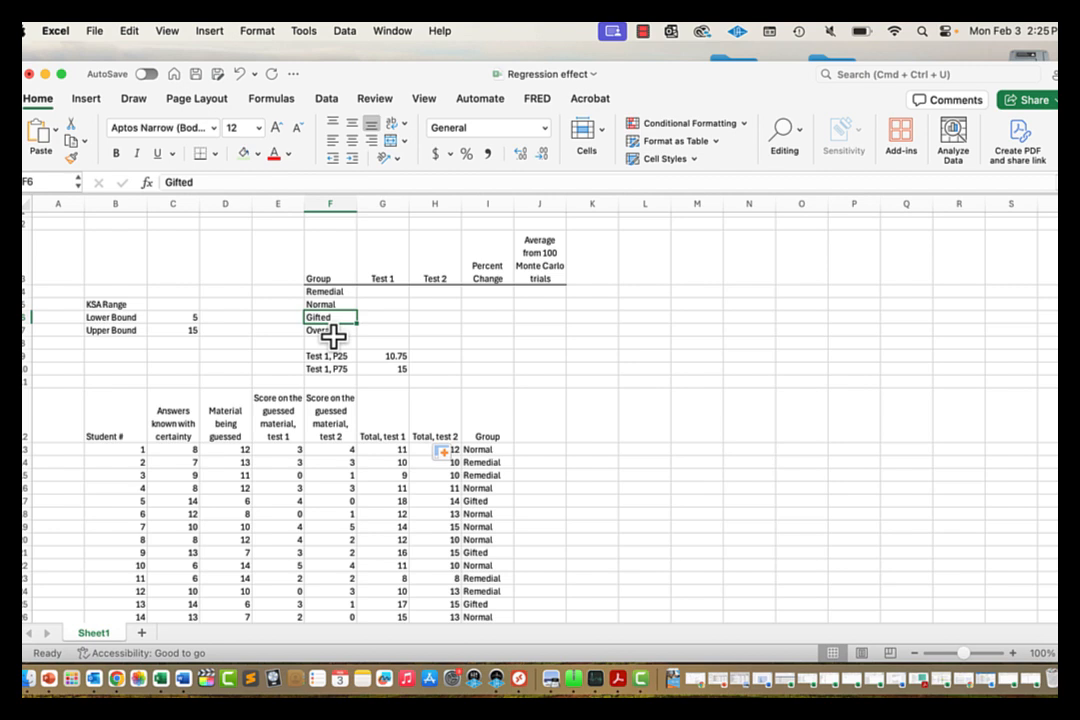
click(340, 291)
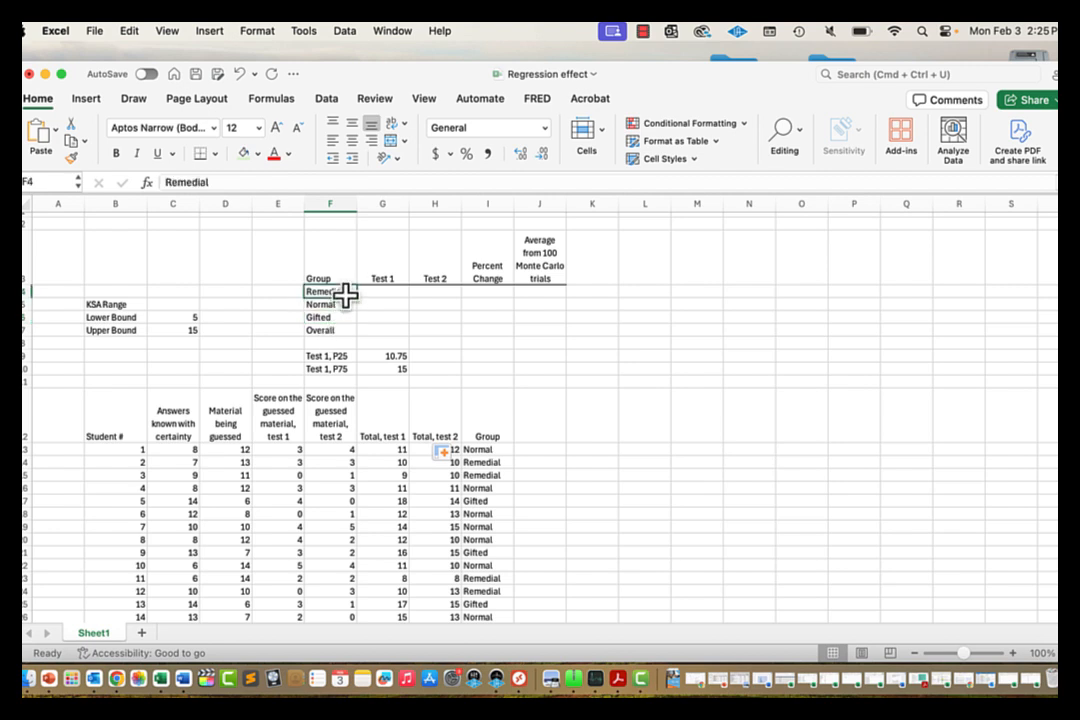
click(255, 182)
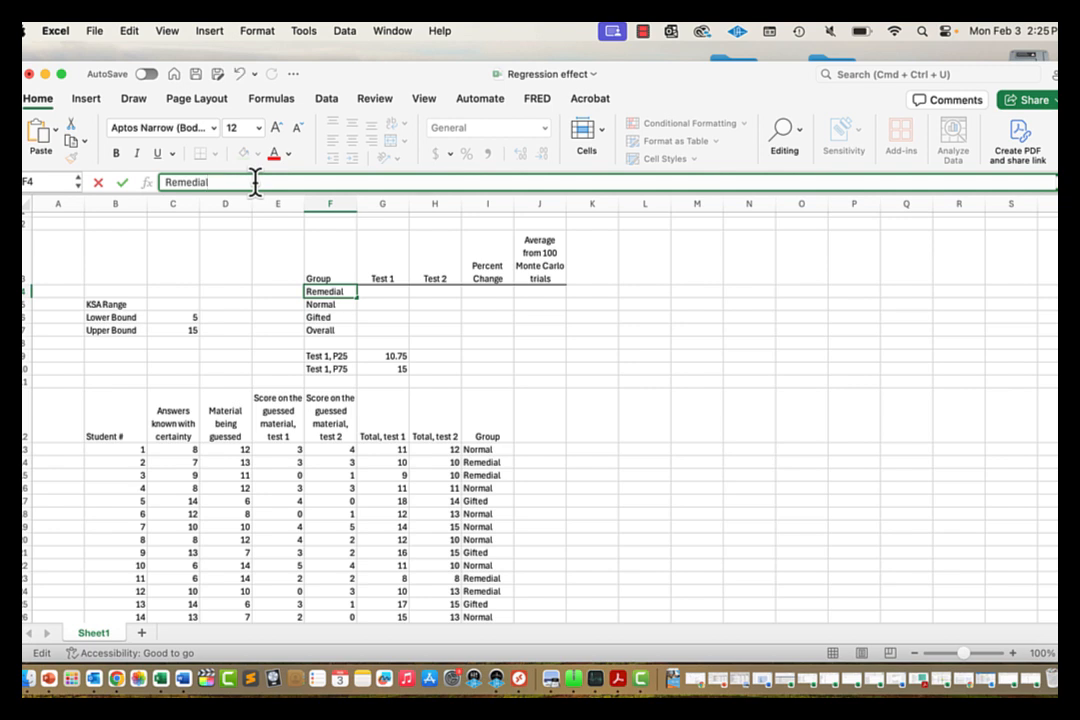
key(Return)
key(Return)
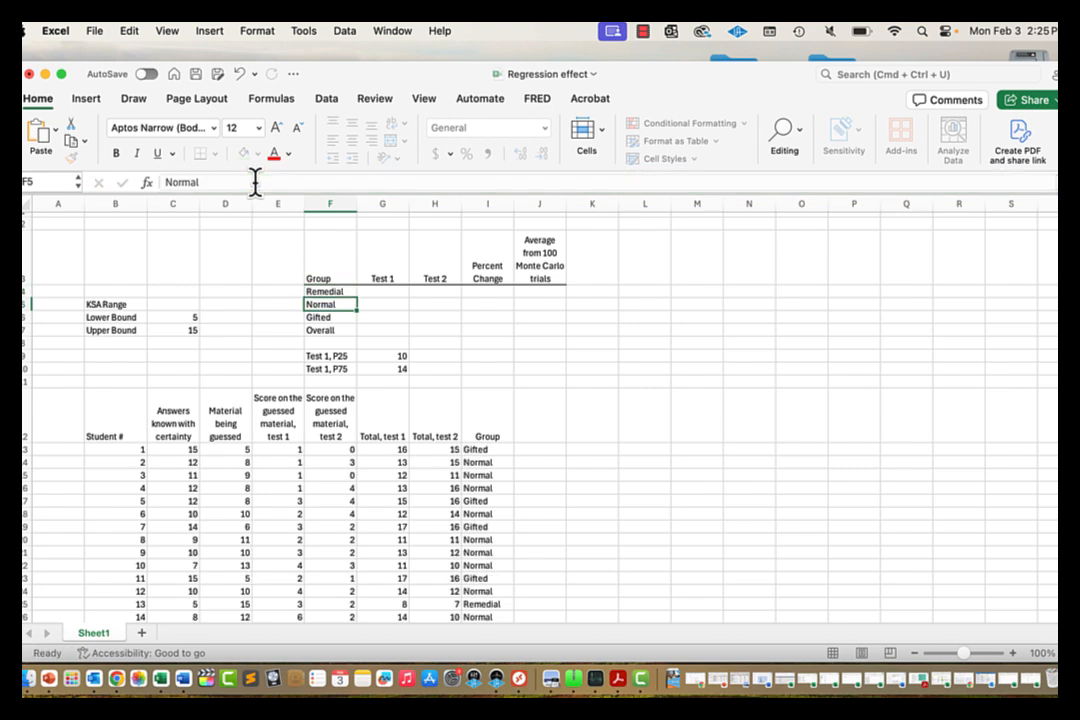
key(Up)
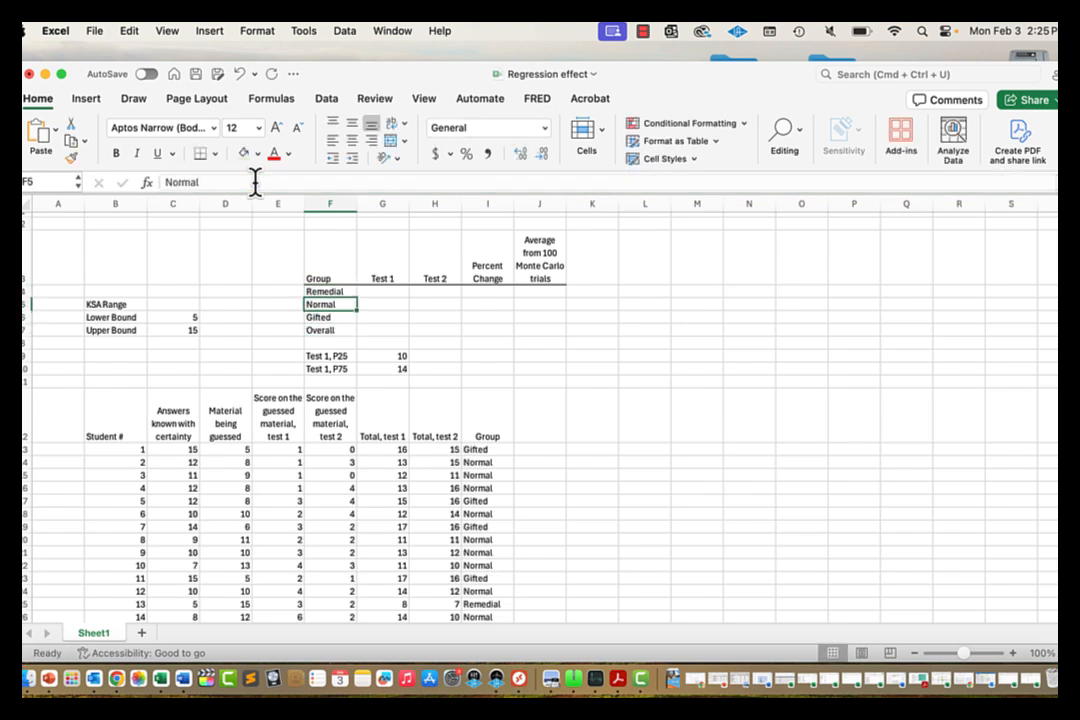
key(Up)
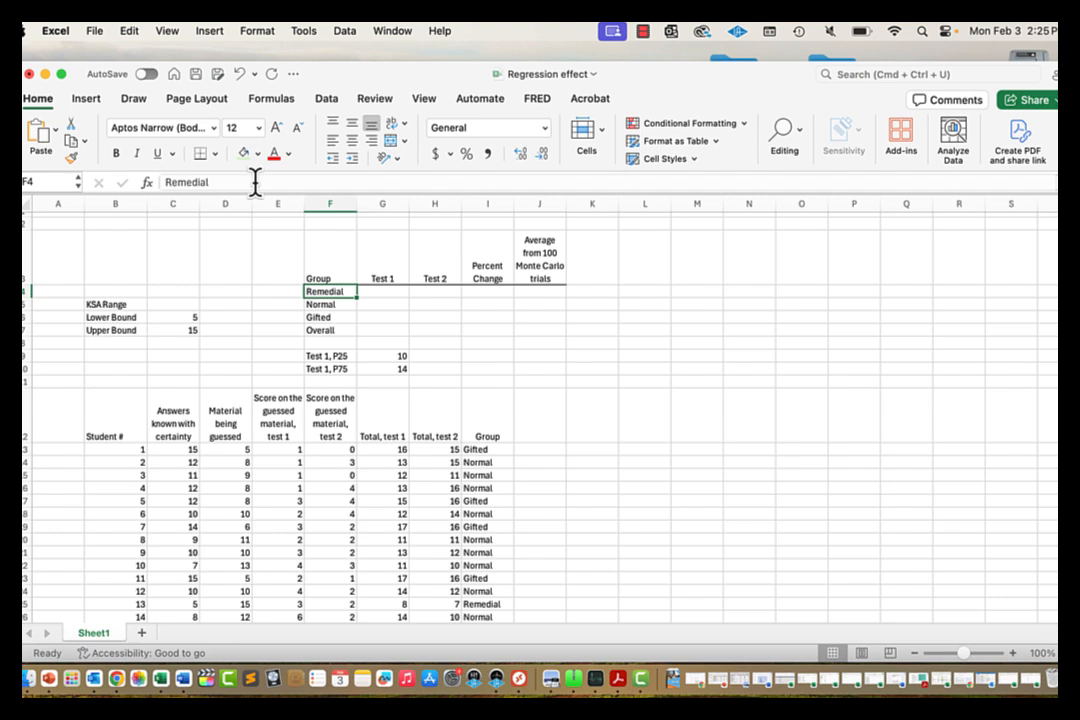
key(Right)
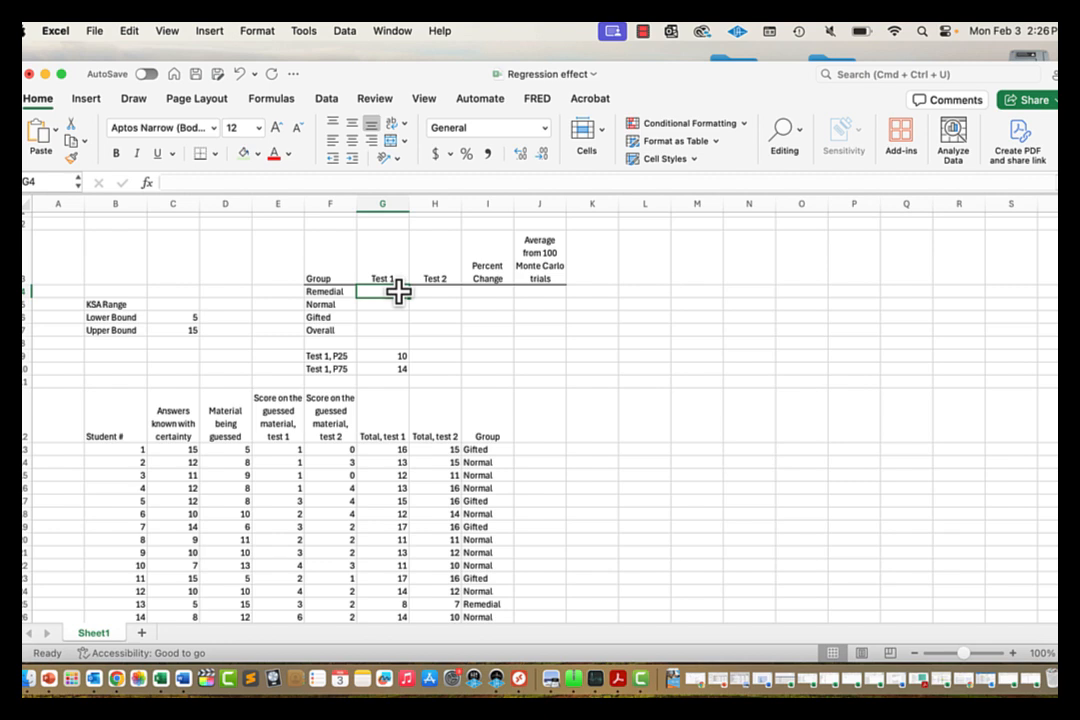
Step: Start G4's AVERAGEIF with the anchored Group range I$13:I$112 and the criteria label cell
text(=a)
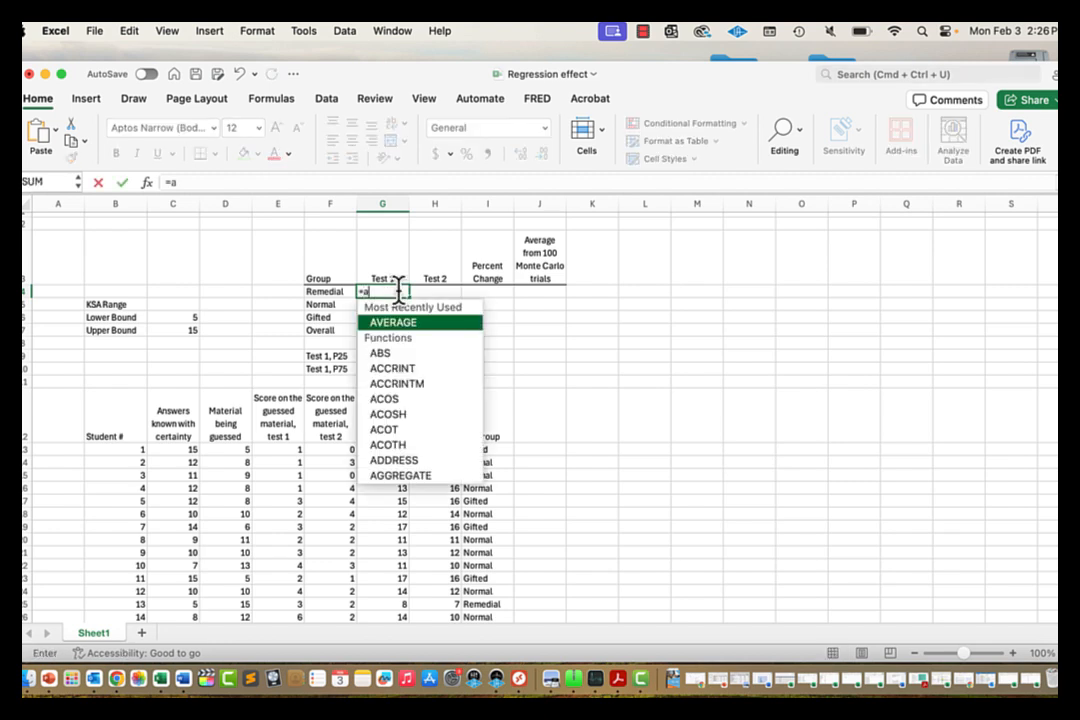
text(verageif)
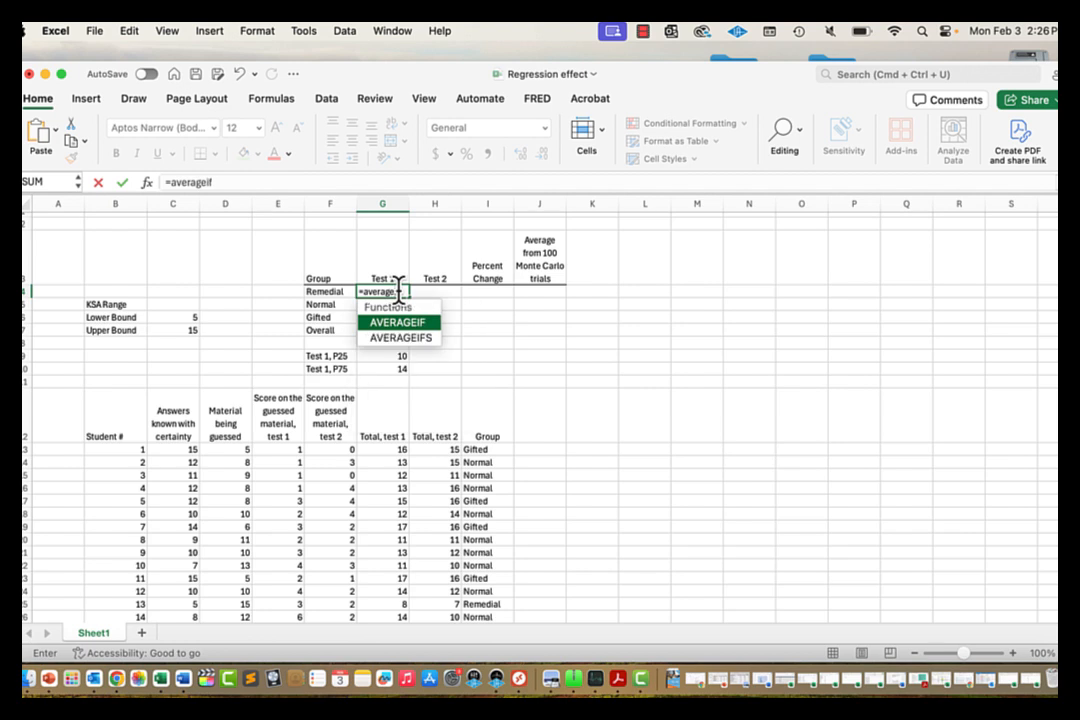
text(()
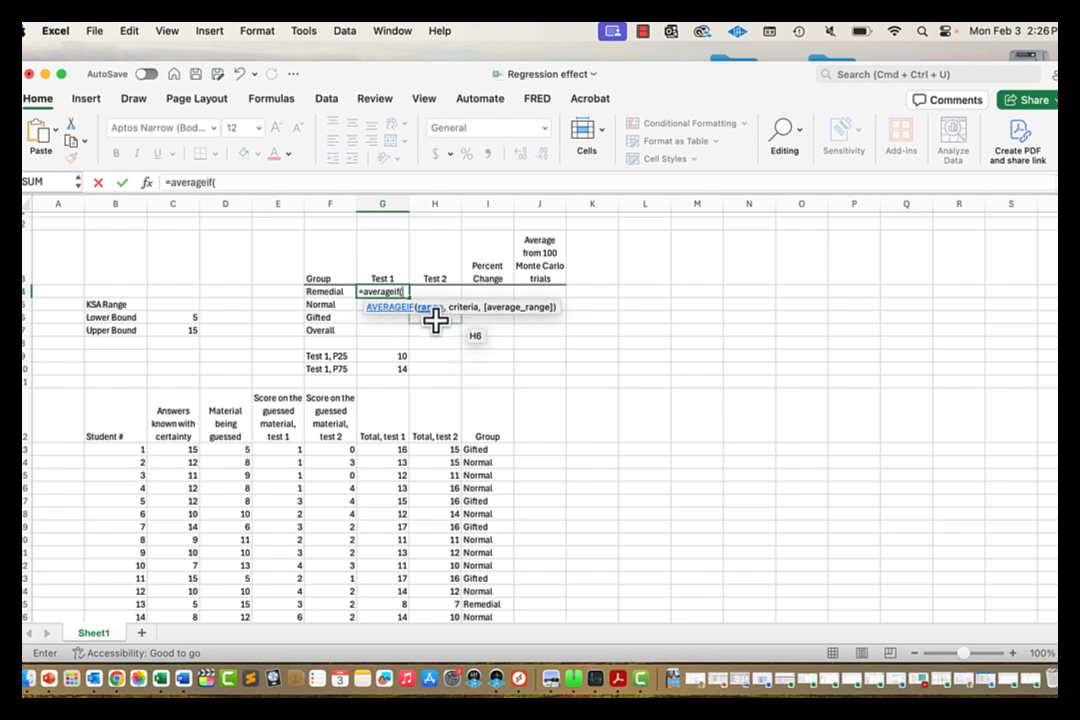
click(485, 450)
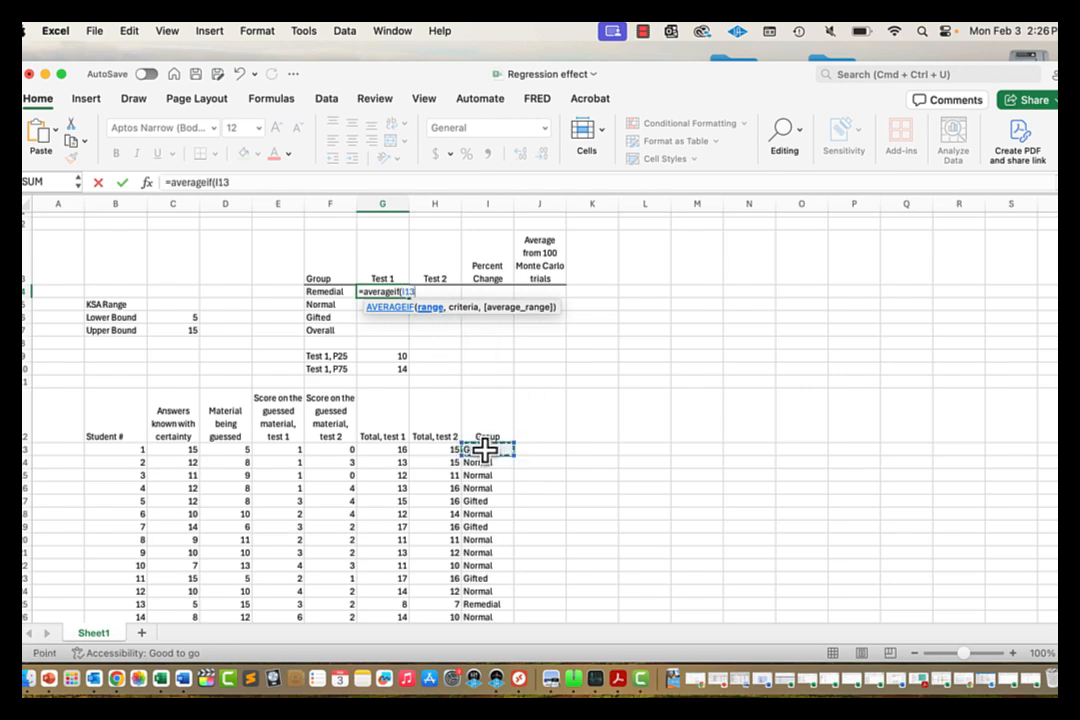
key(super+shift+Down)
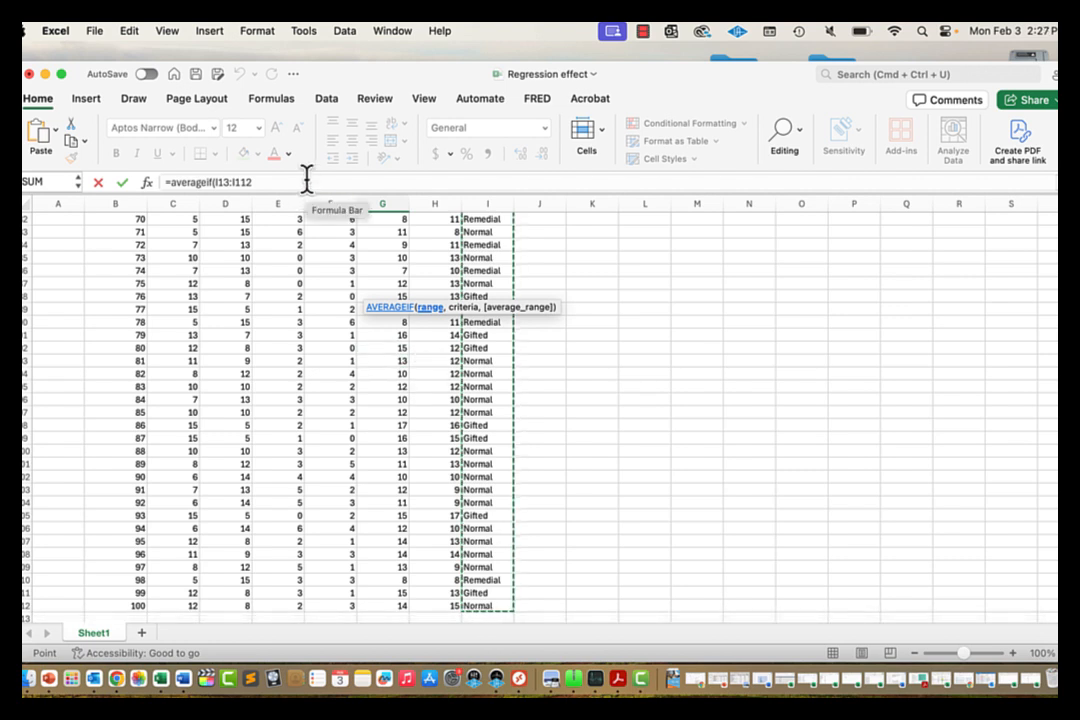
click(306, 181)
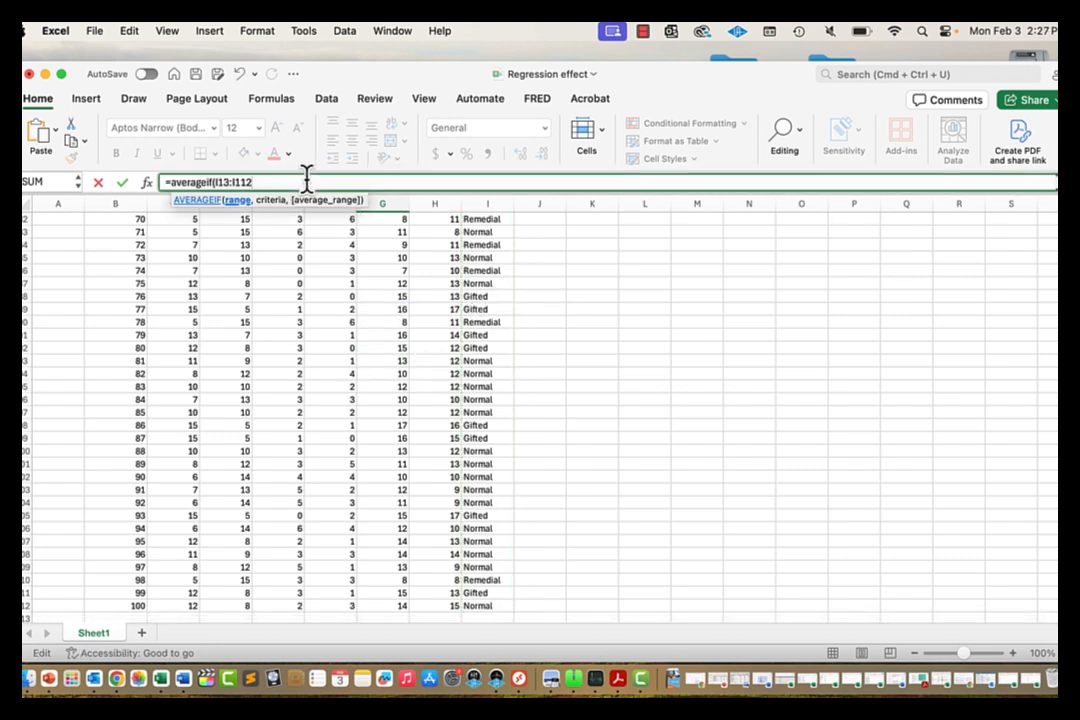
text(,)
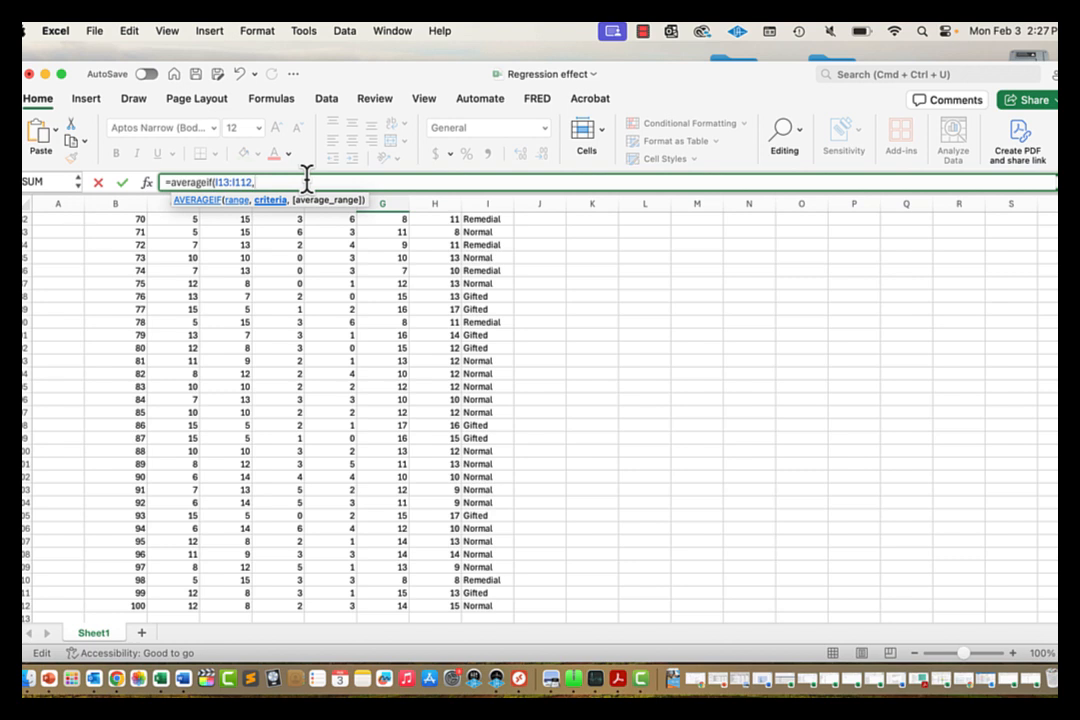
key(Home)
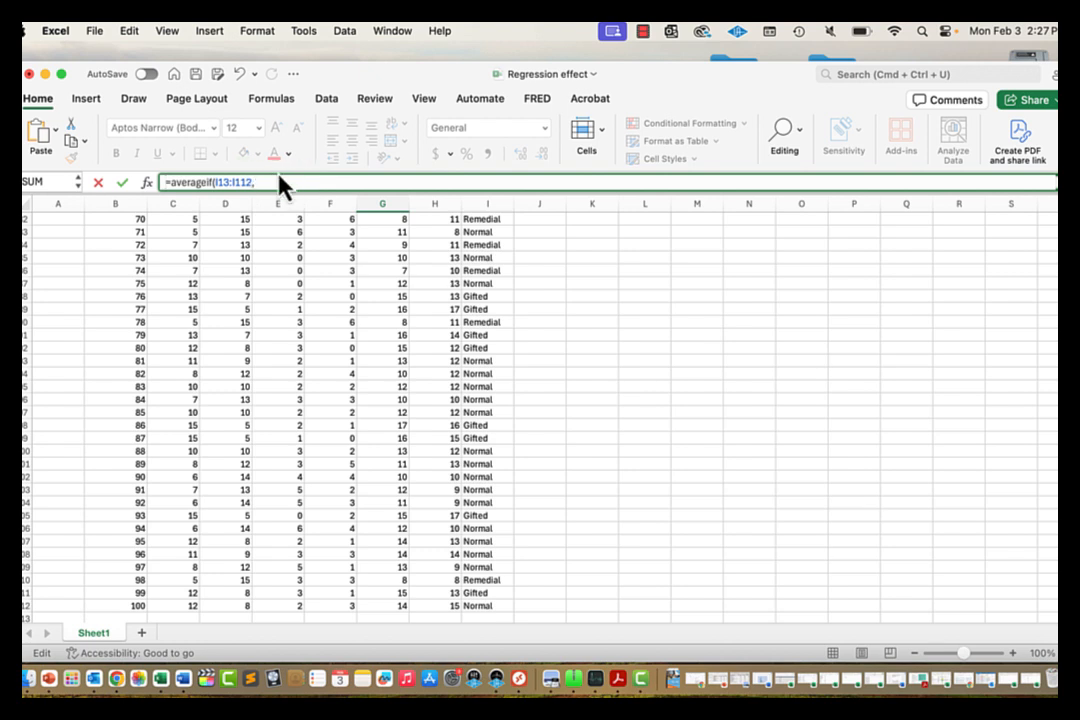
key(End)
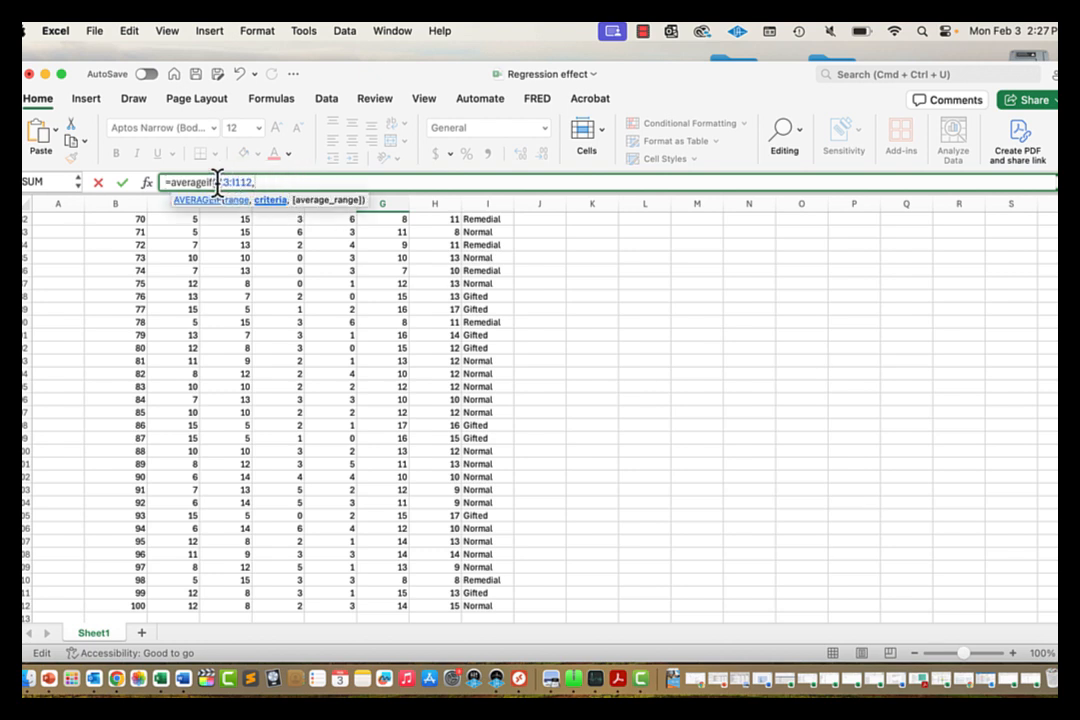
drag(213, 181, 241, 178)
text($)
click(239, 182)
text($)
click(278, 182)
text($)
text(C)
text(,)
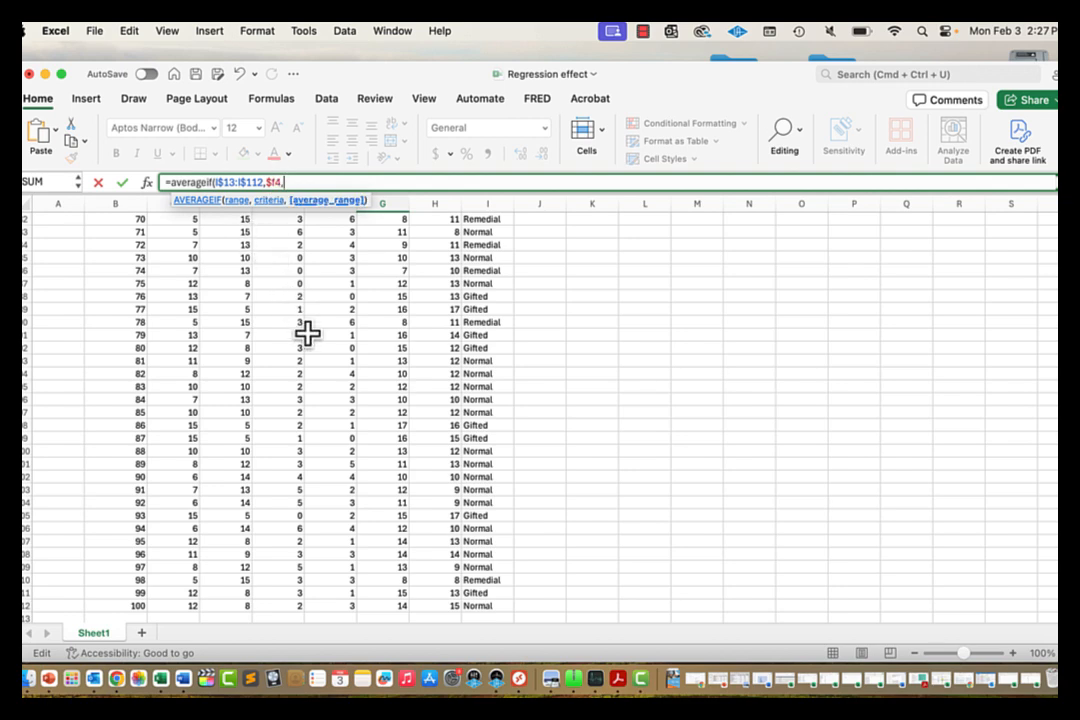
Step: Add the average range G$13:G$112 and close the formula, giving 8.25
scroll(307, 334, down, 1)
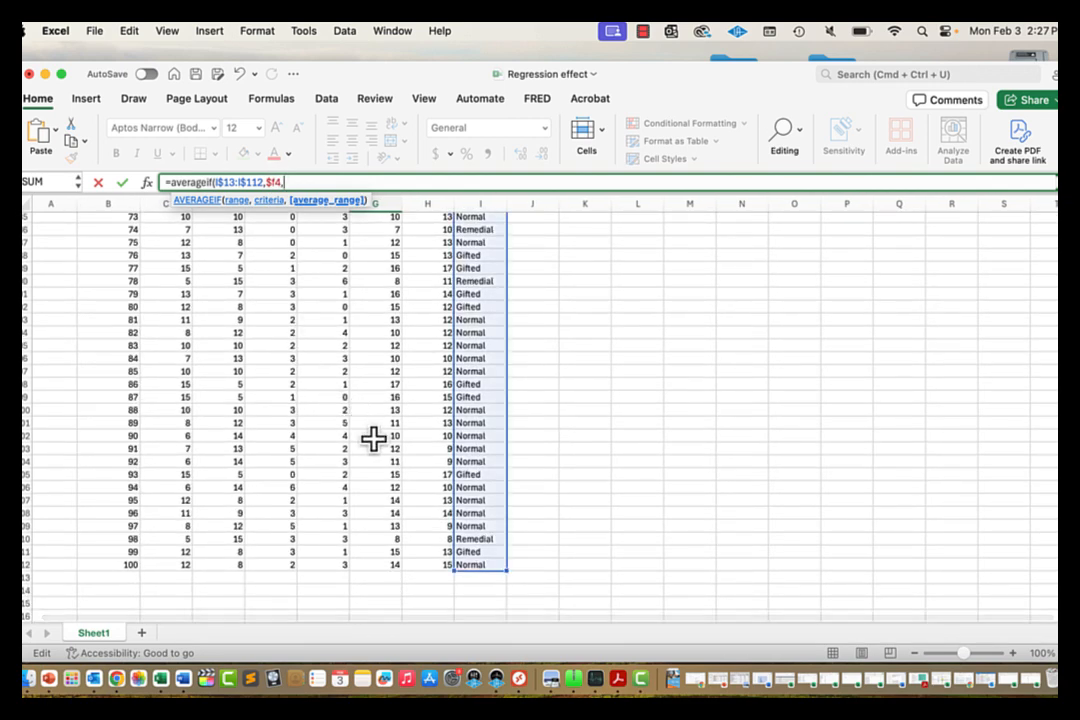
click(375, 562)
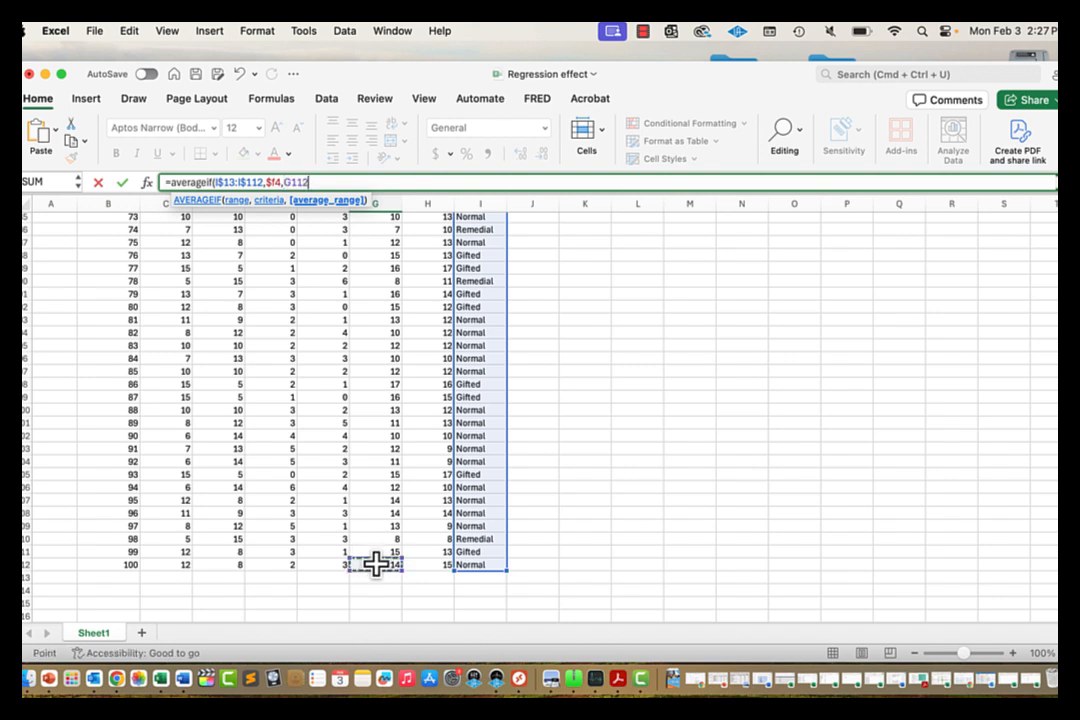
key(super+shift+Up)
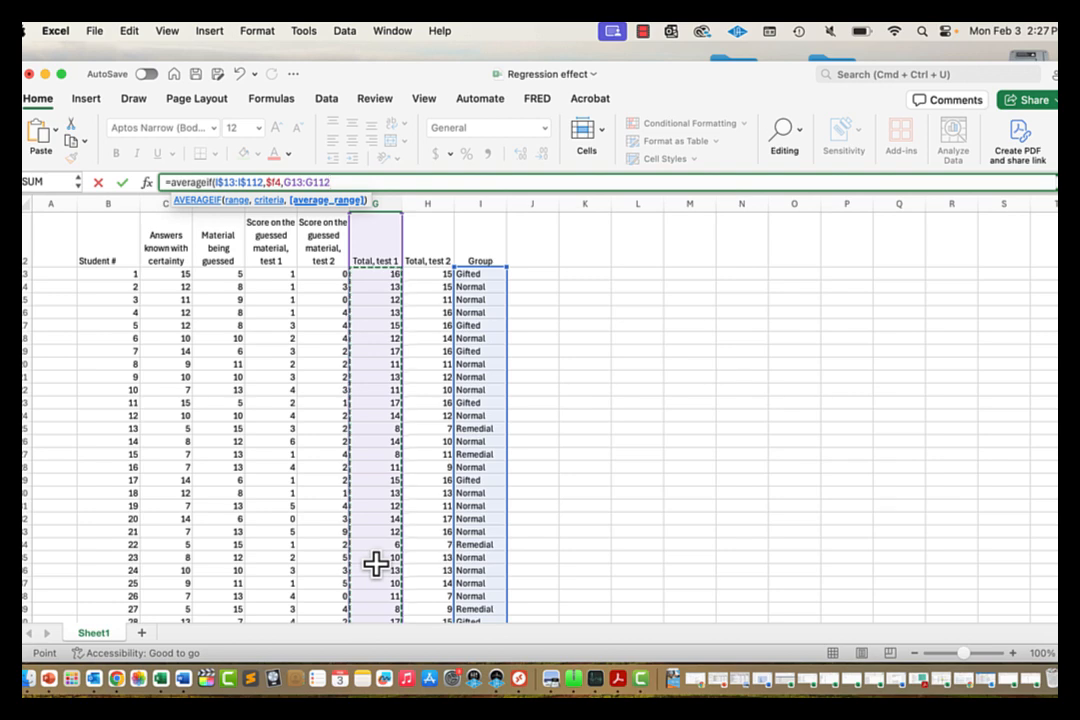
scroll(408, 518, up, 1)
scroll(408, 518, up, 1)
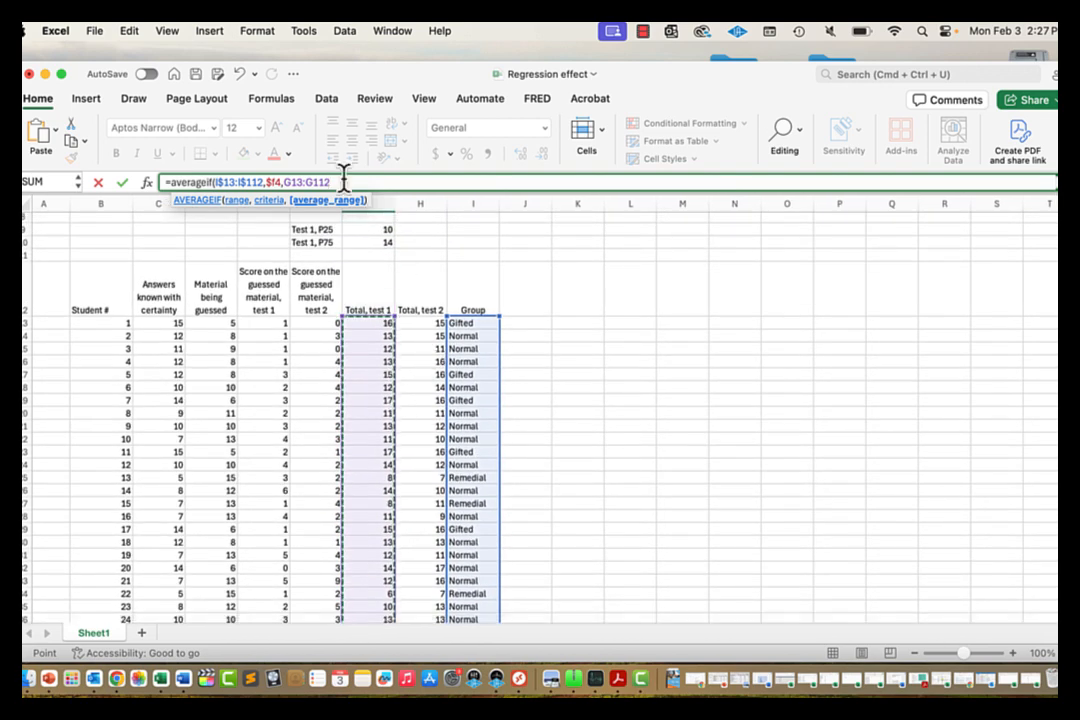
click(289, 181)
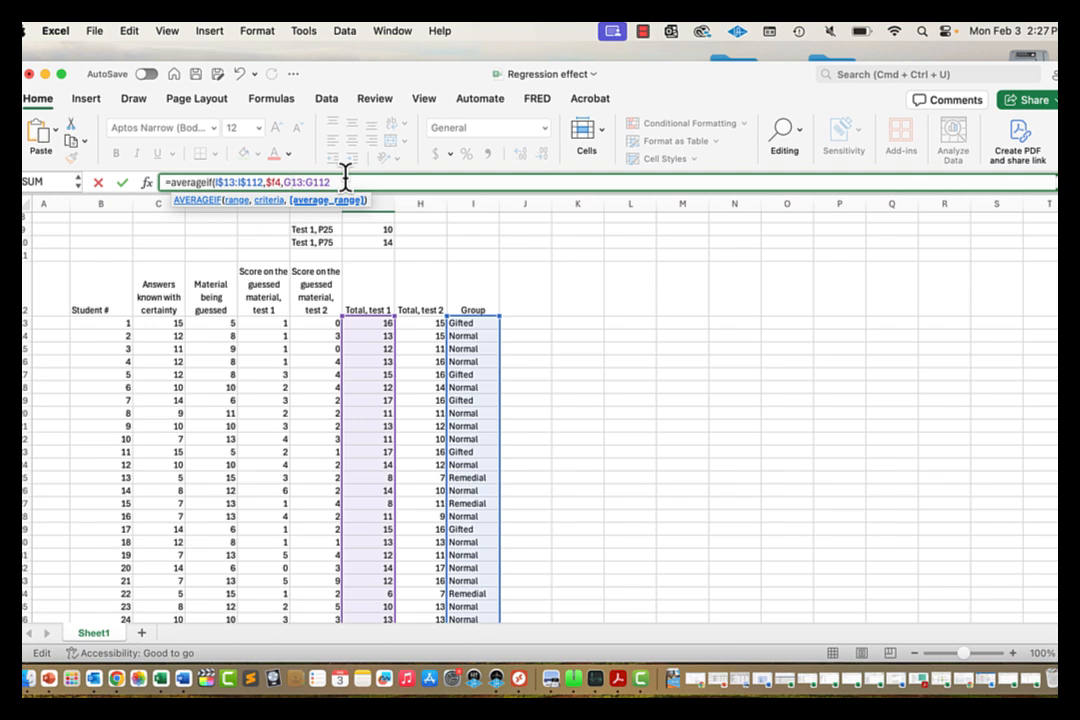
text($)
click(318, 181)
text($112))
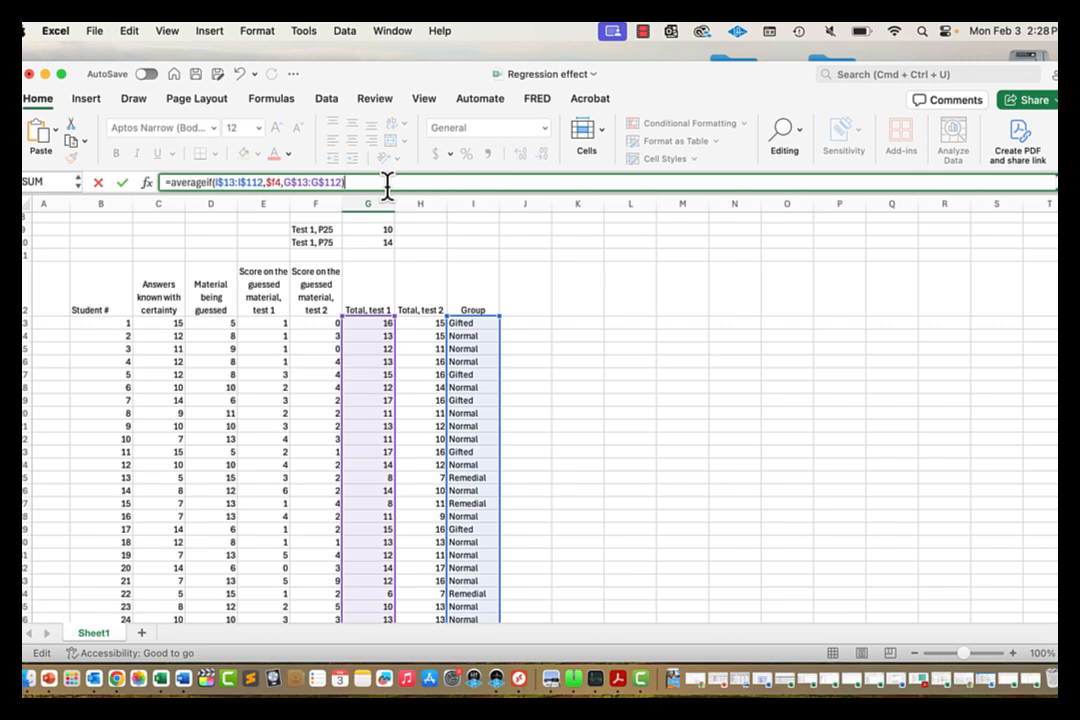
key(Return)
scroll(393, 265, up, 2)
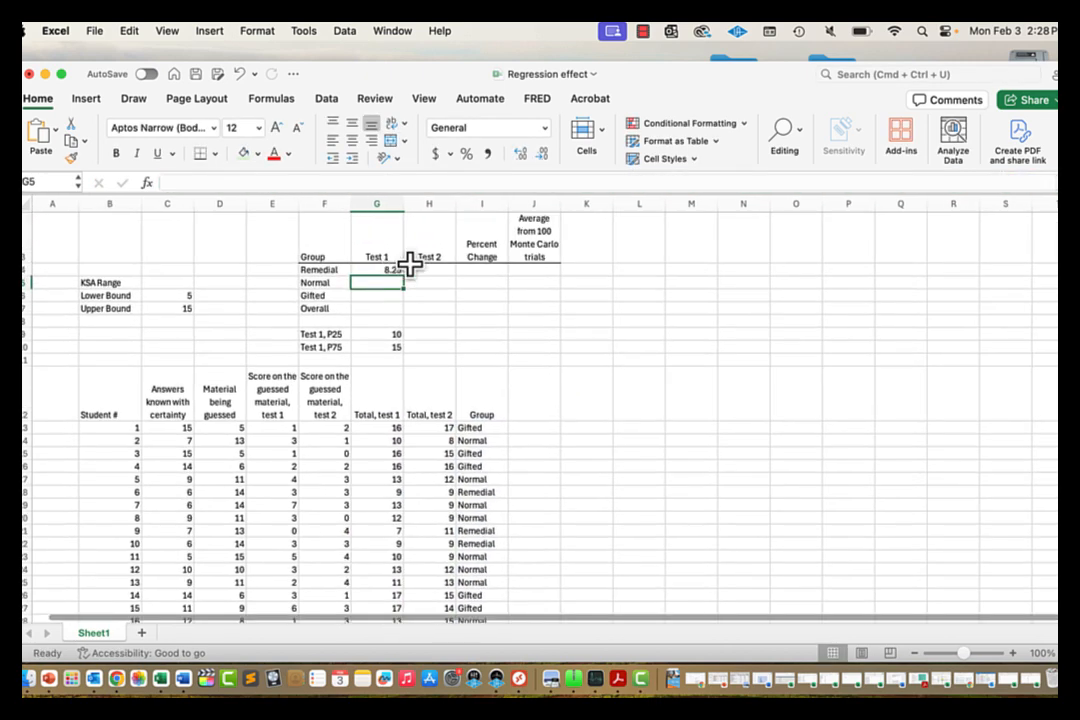
click(388, 270)
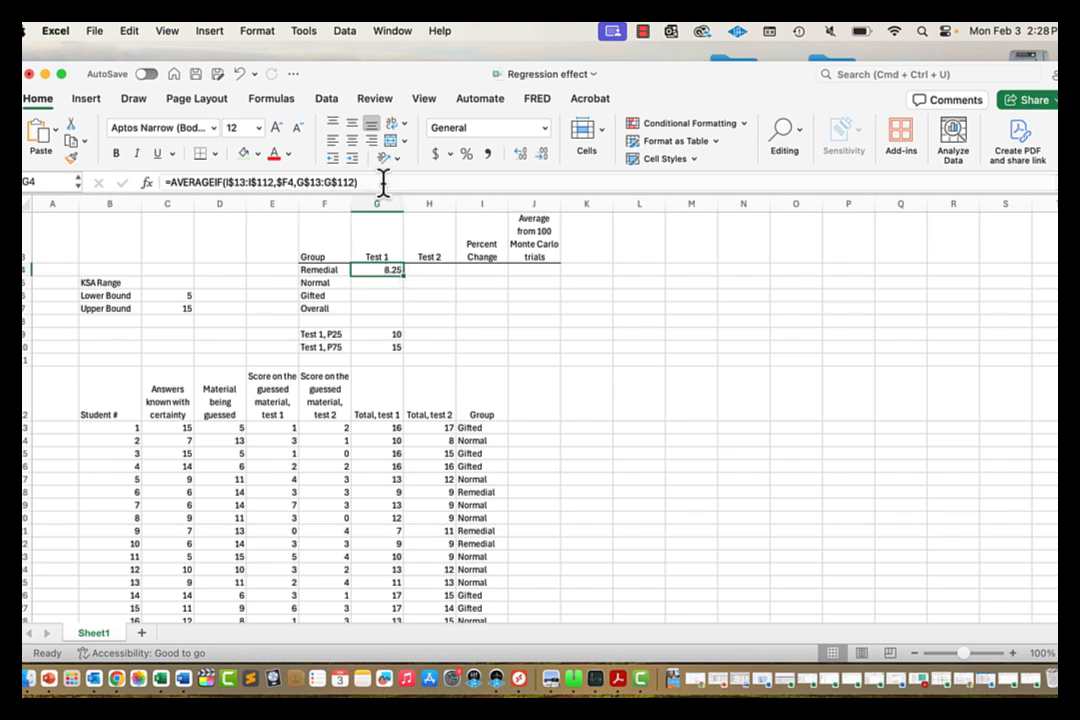
Step: Copy G4's average formula down to the Normal and Gifted rows, G5:G6
drag(404, 276, 393, 306)
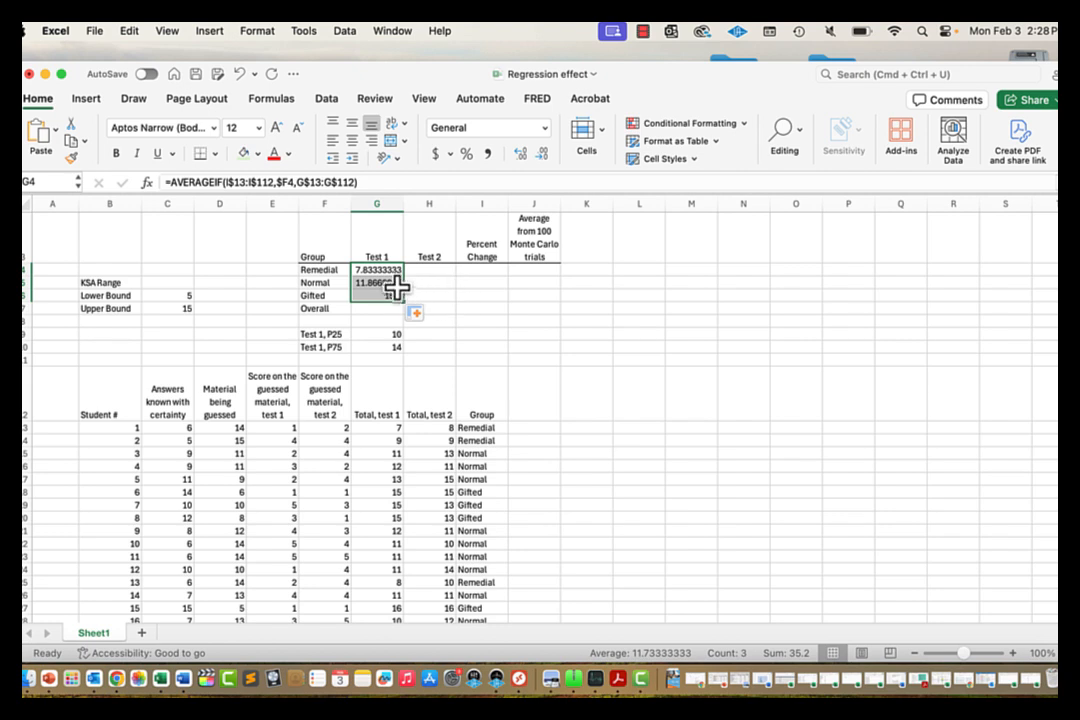
click(396, 286)
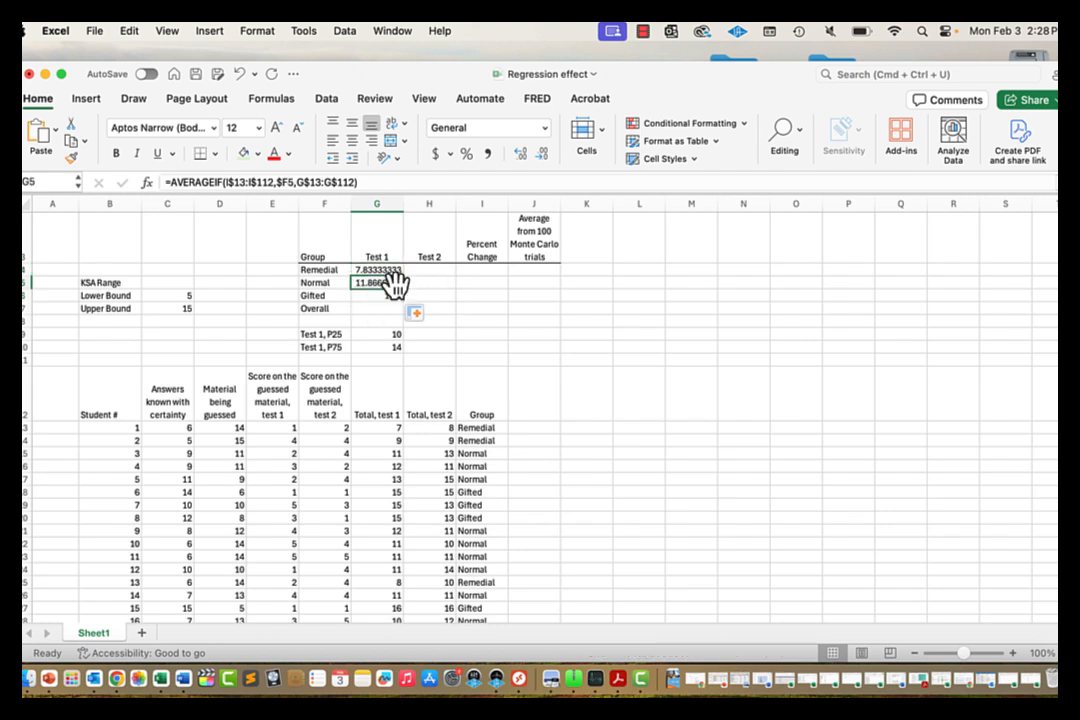
click(388, 270)
key(Down)
key(Down)
key(Down)
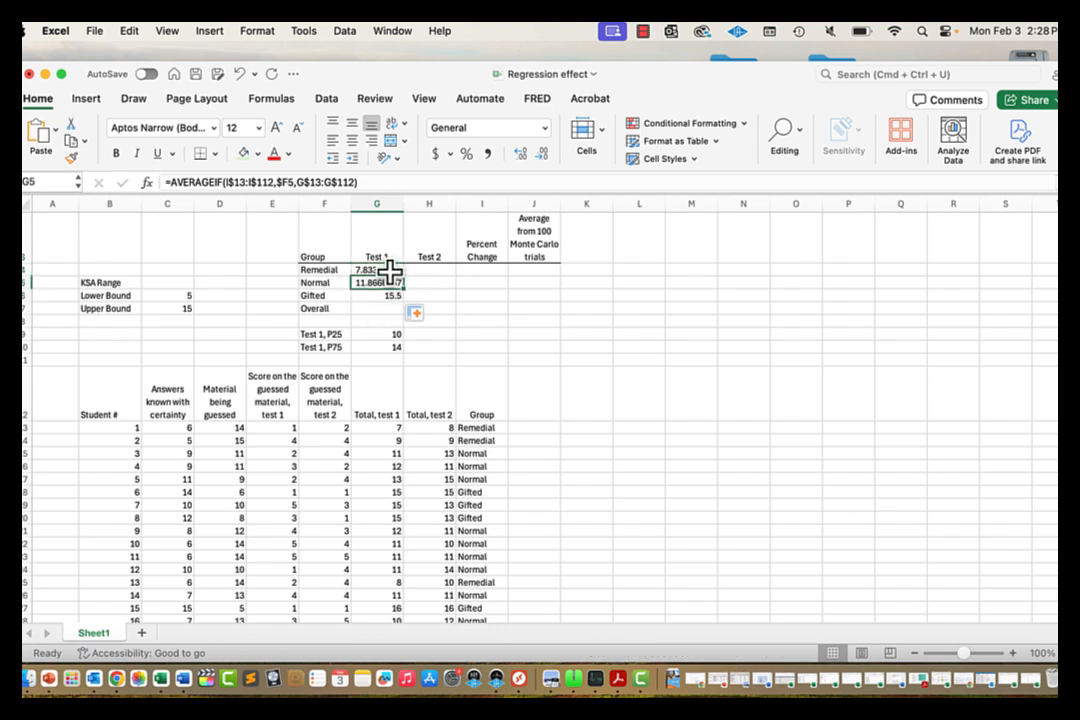
key(Up)
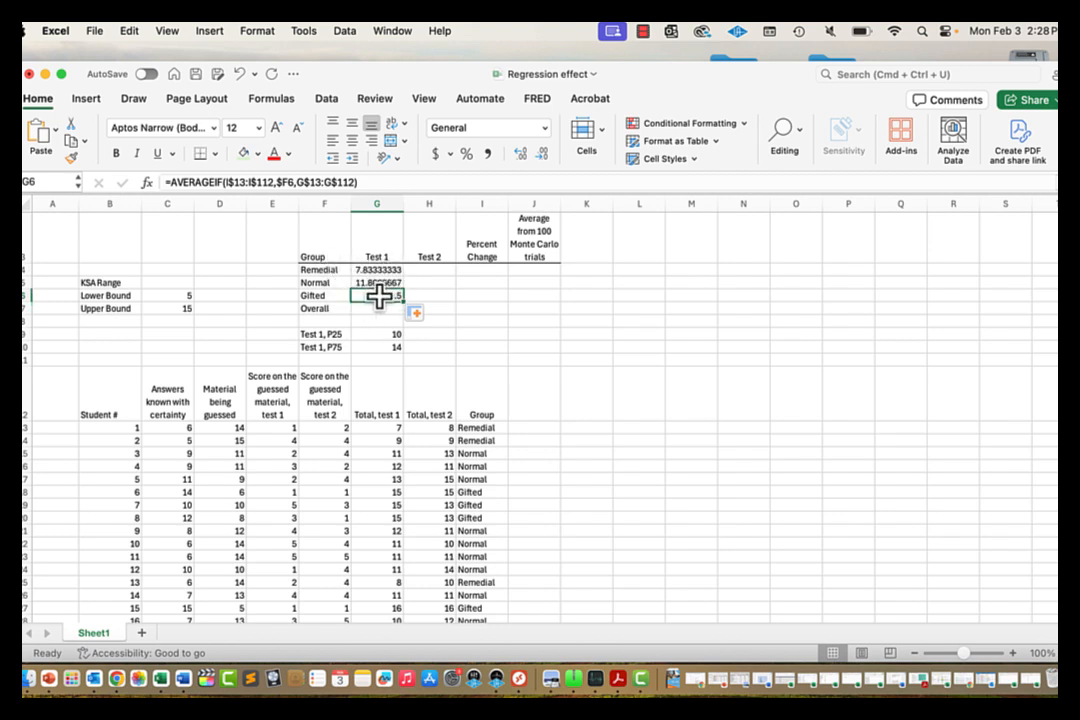
Step: Fix G6's formula and the Gifted label in F6 so the averages show 12.24 and 16.42
click(410, 184)
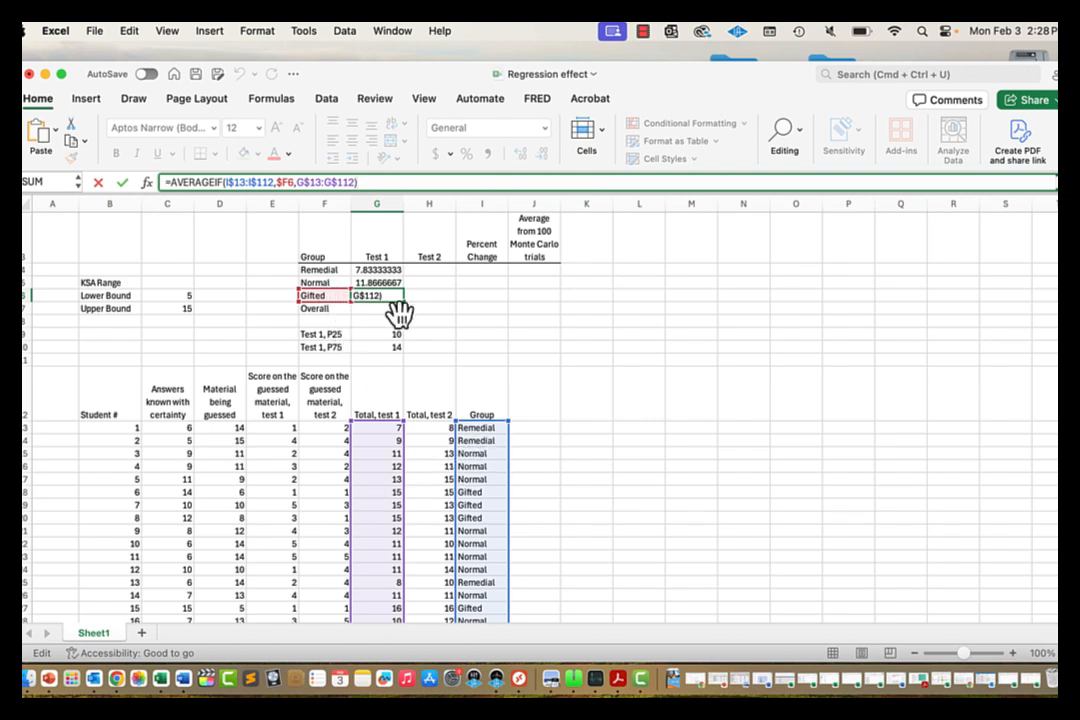
key(Return)
key(Up)
key(Up)
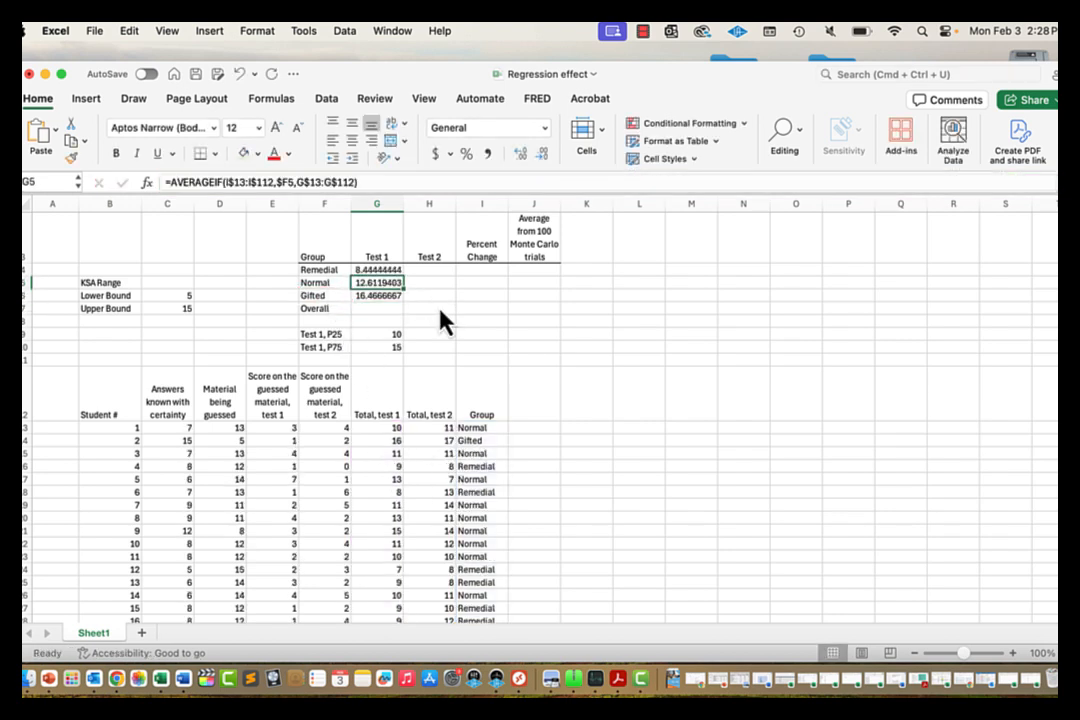
key(Left)
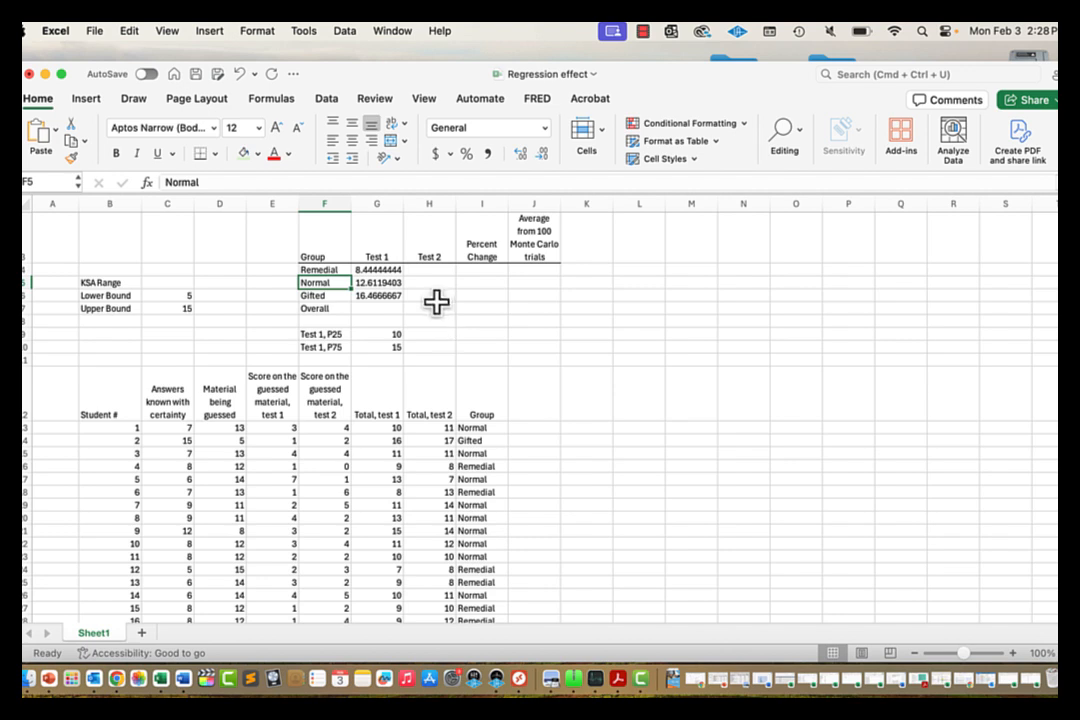
key(Down)
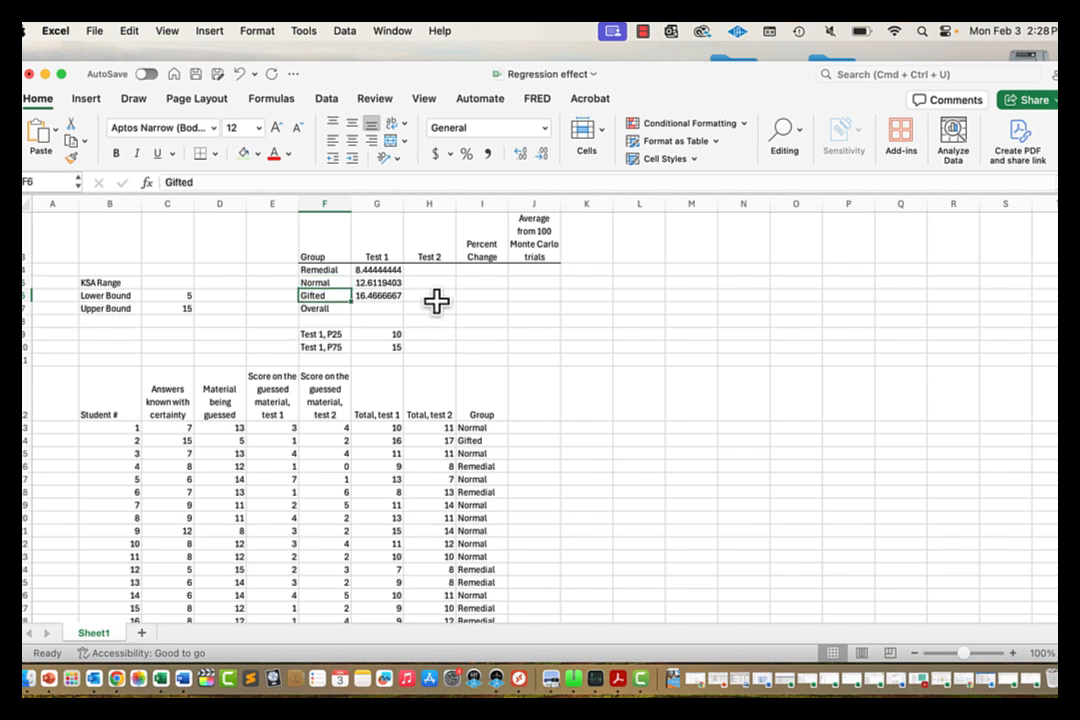
click(384, 182)
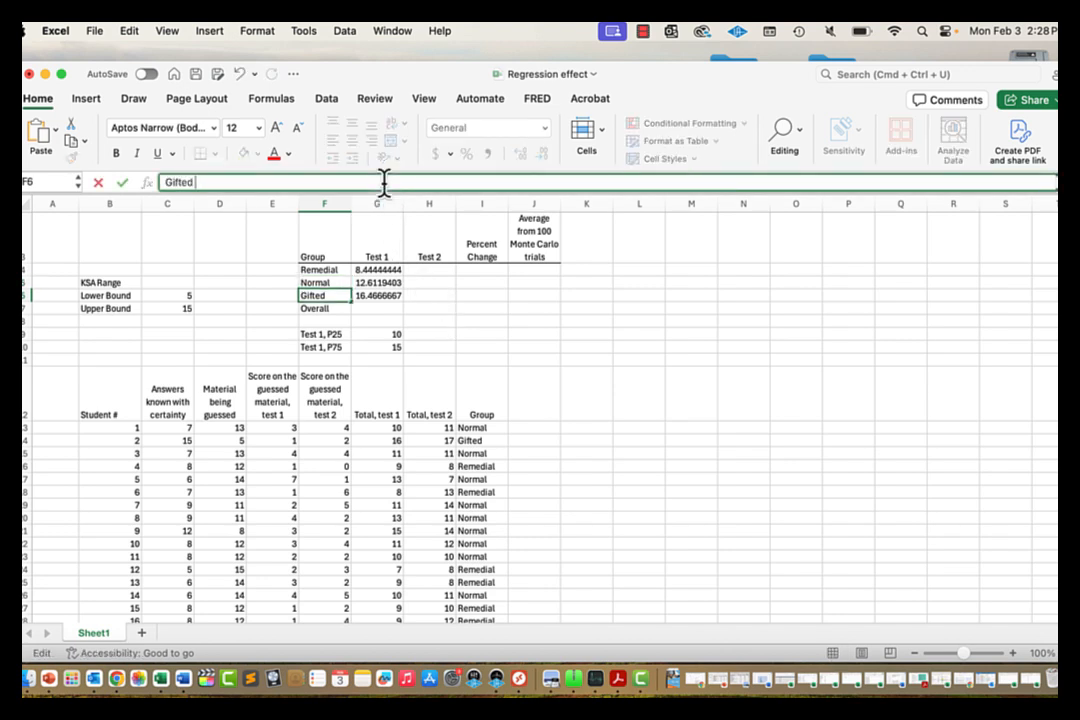
key(Return)
key(Up)
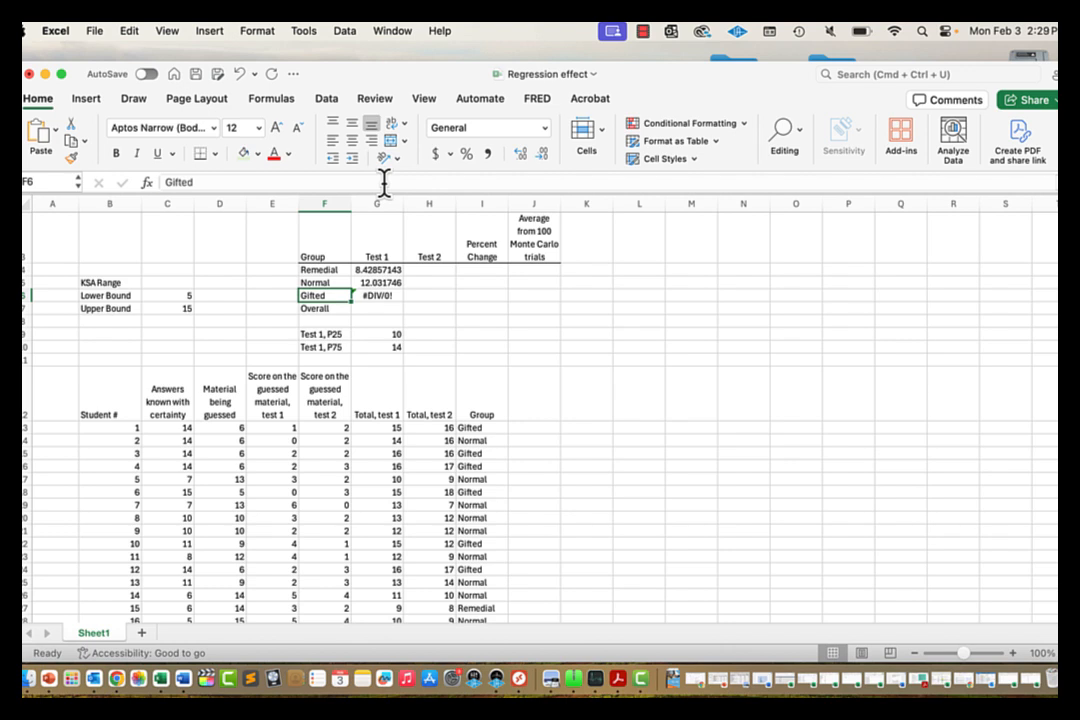
click(384, 182)
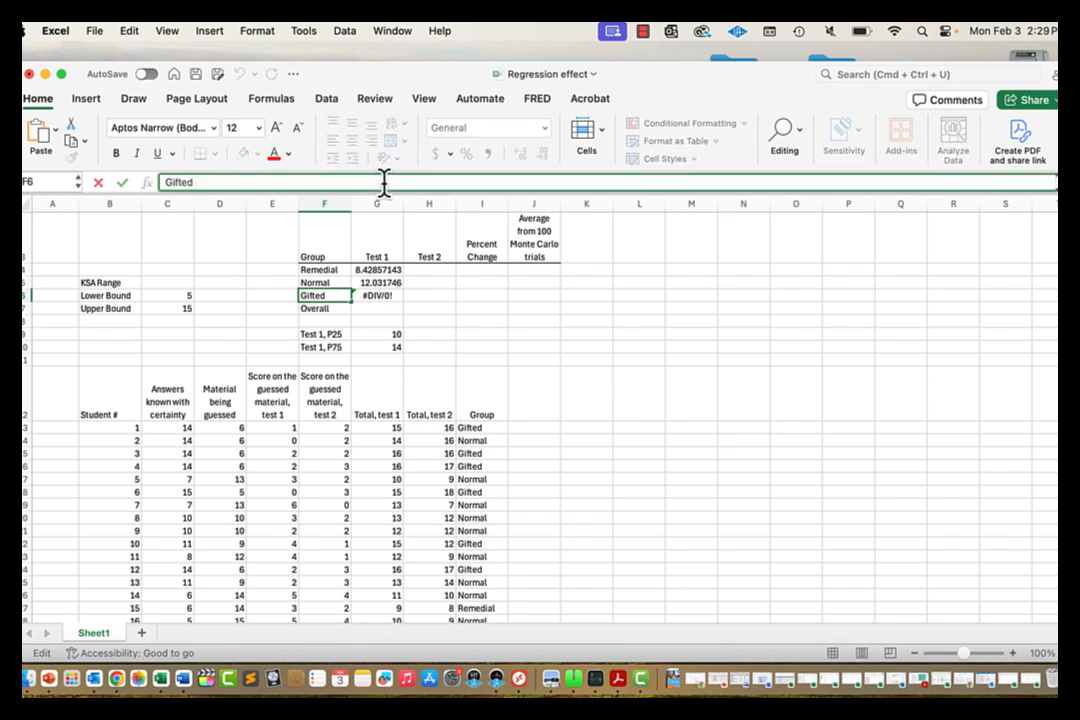
key(Return)
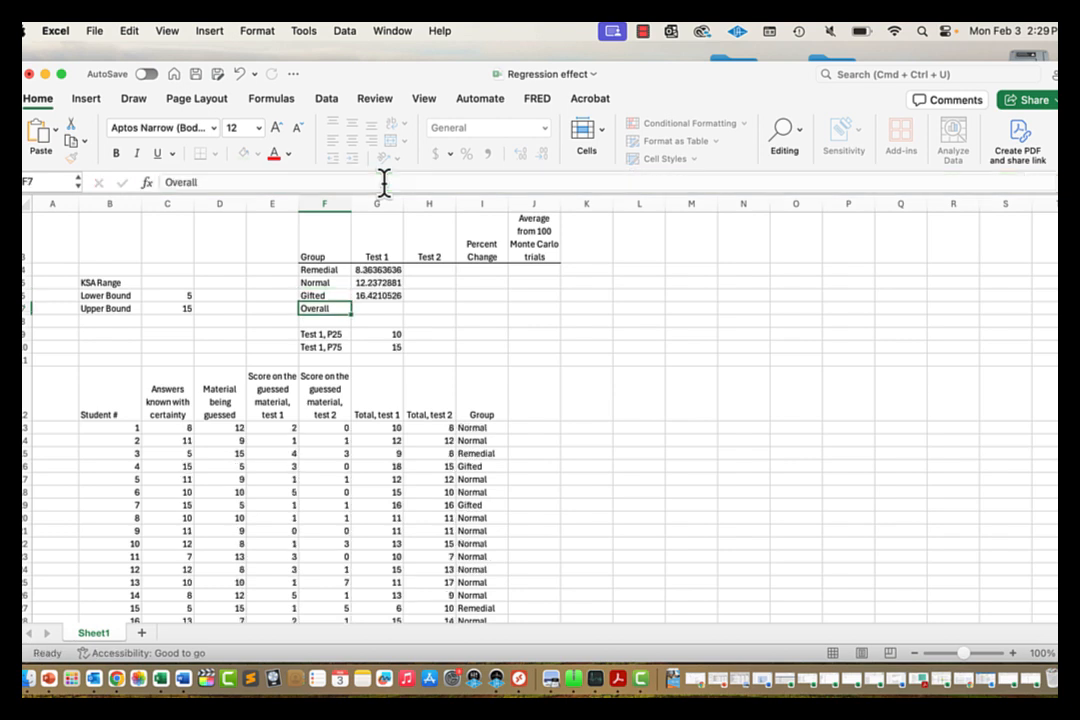
key(Up)
key(Up)
key(Up)
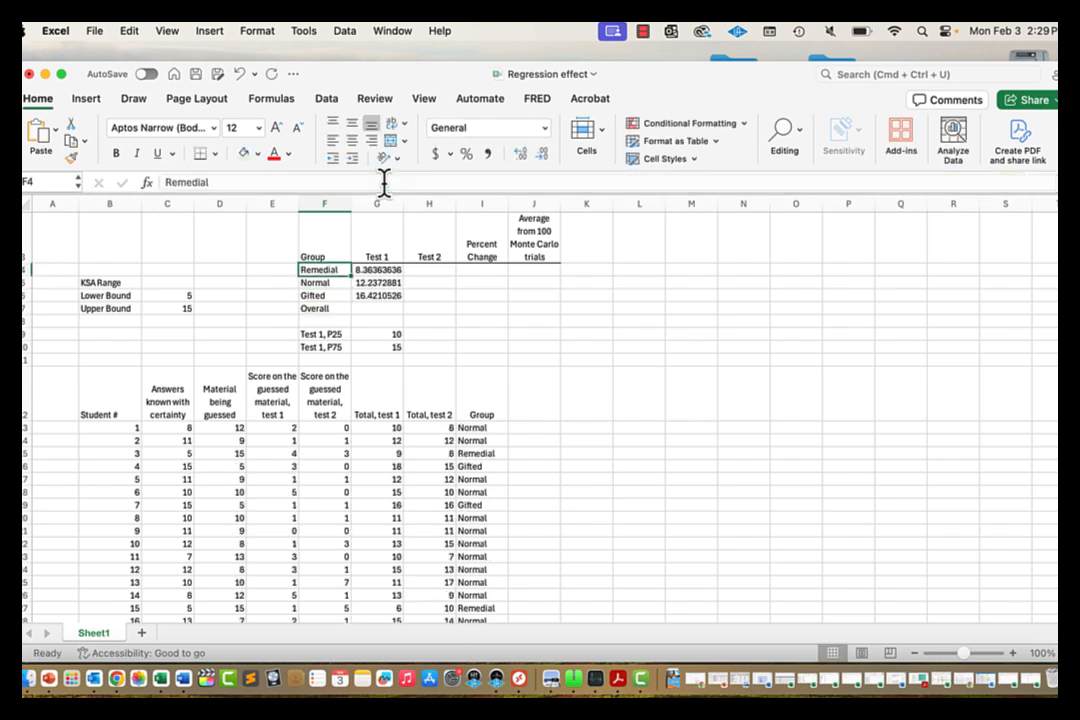
Step: Add the missing $ anchors to the Remedial average formula in G4
click(370, 268)
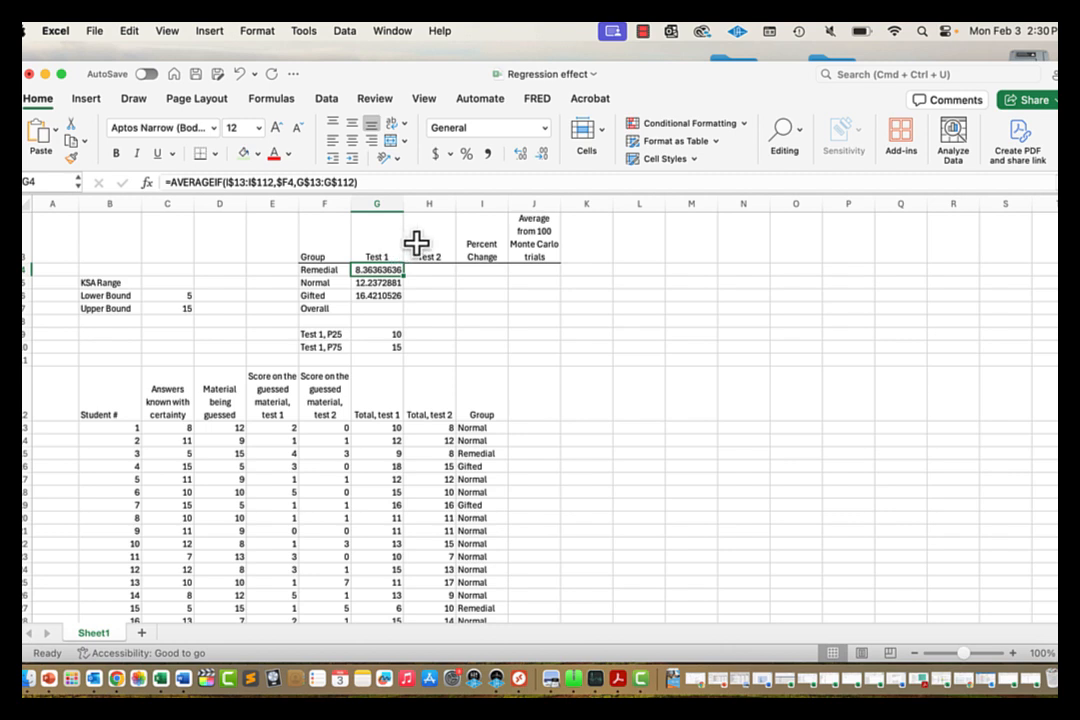
click(228, 185)
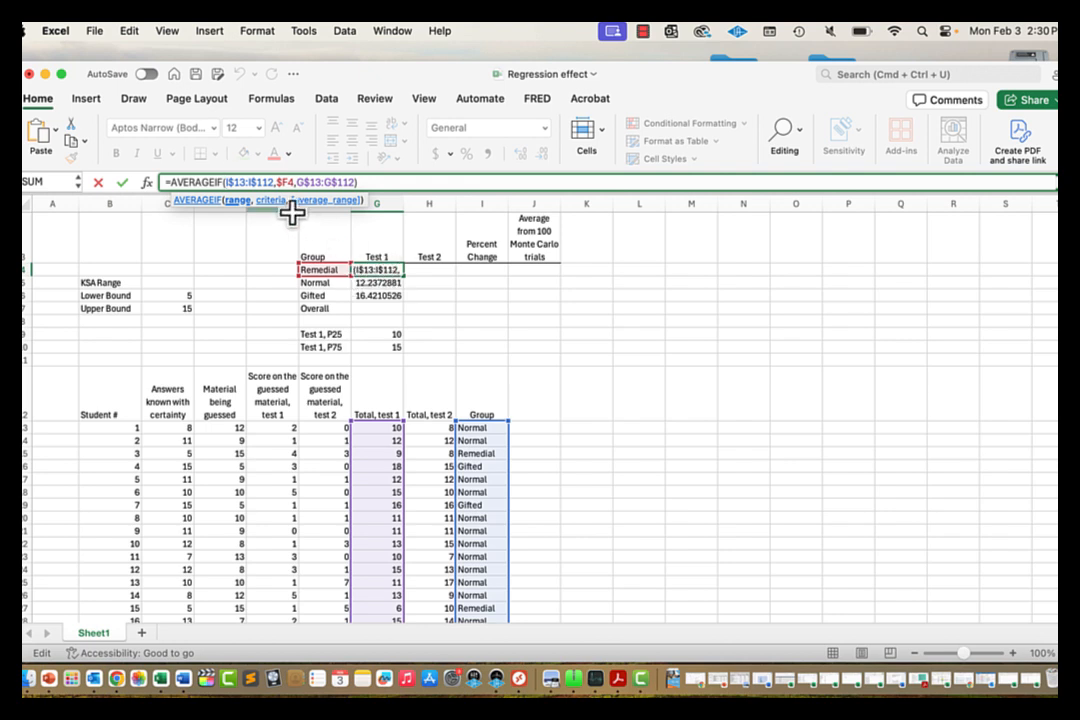
text($)
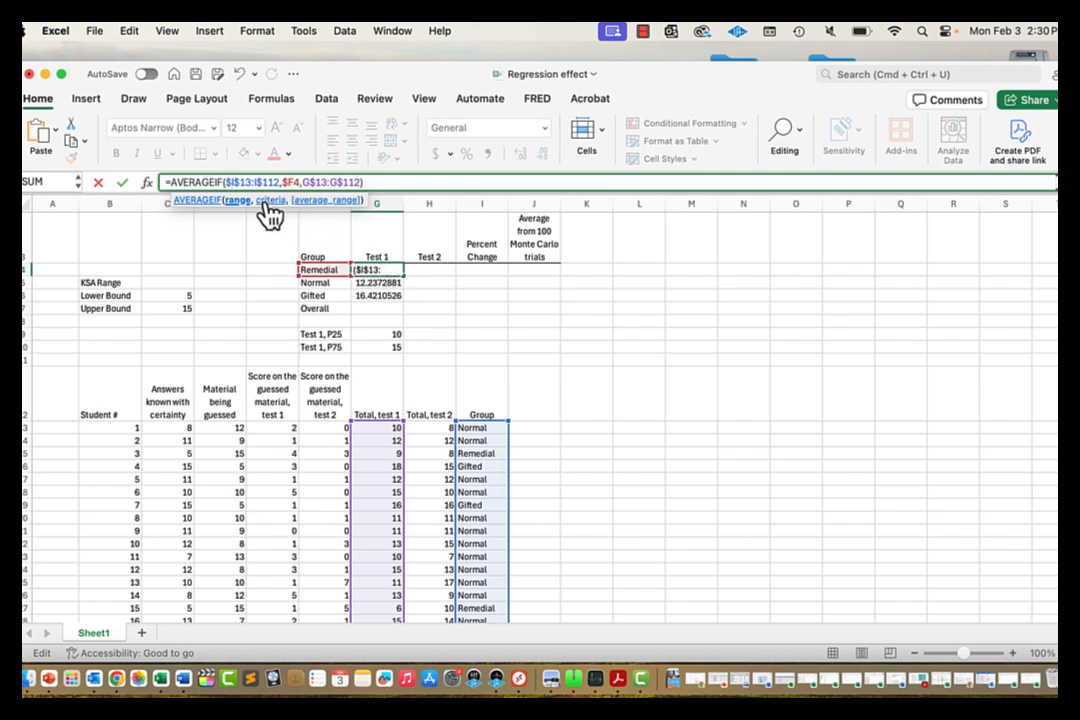
click(304, 181)
text($)
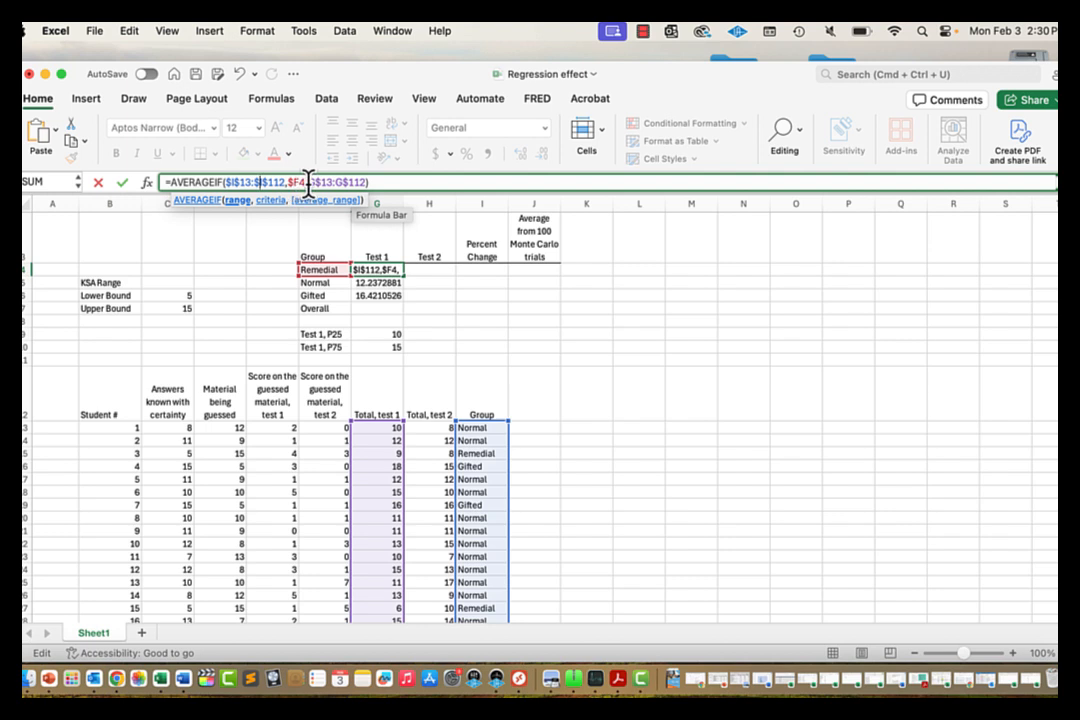
key(Return)
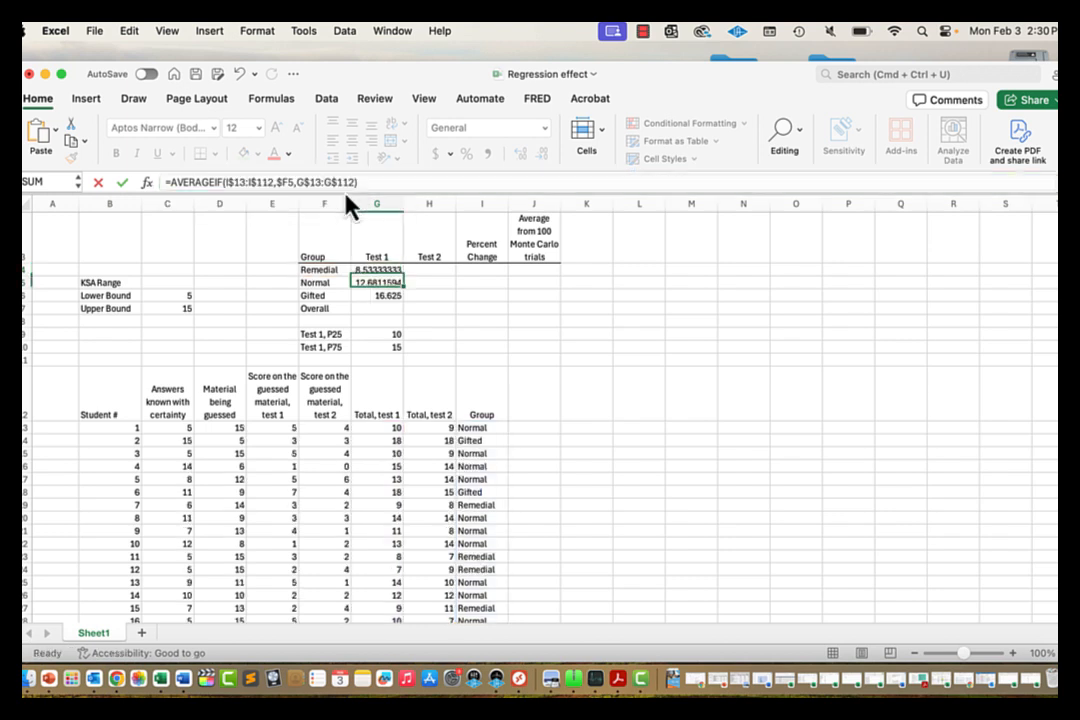
click(385, 270)
Step: Fill the averages down to G6 and into Test 2 column H, fixing H5: 9.4, 12.66, 15.47
drag(405, 278, 410, 299)
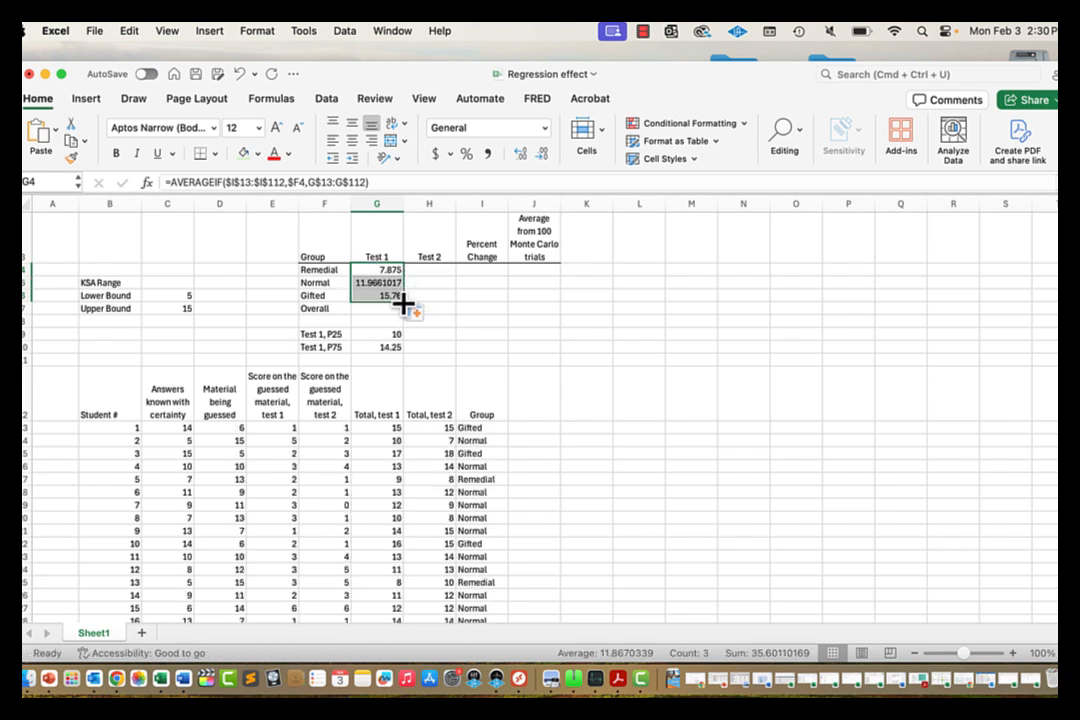
drag(403, 306, 455, 314)
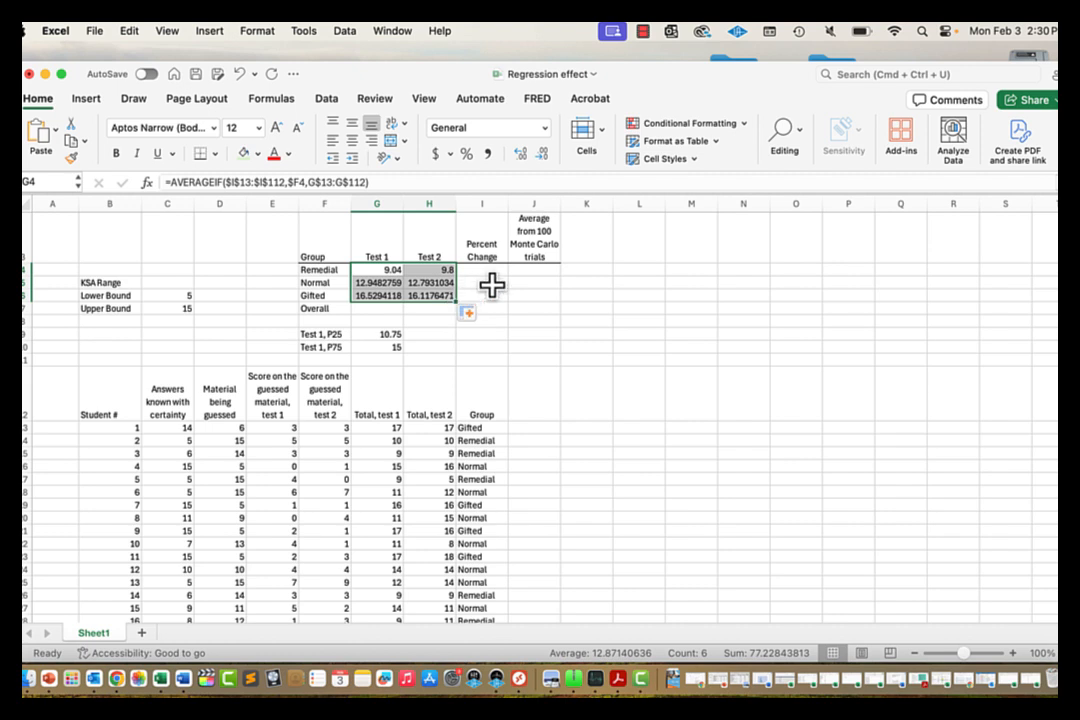
click(442, 281)
click(393, 182)
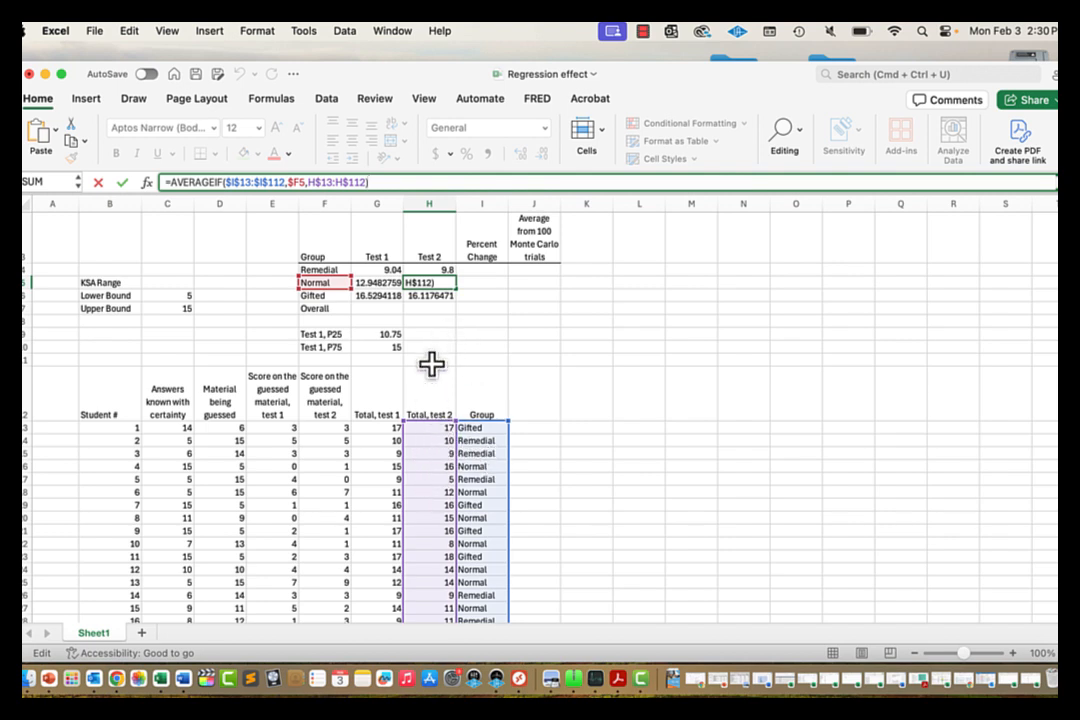
key(Return)
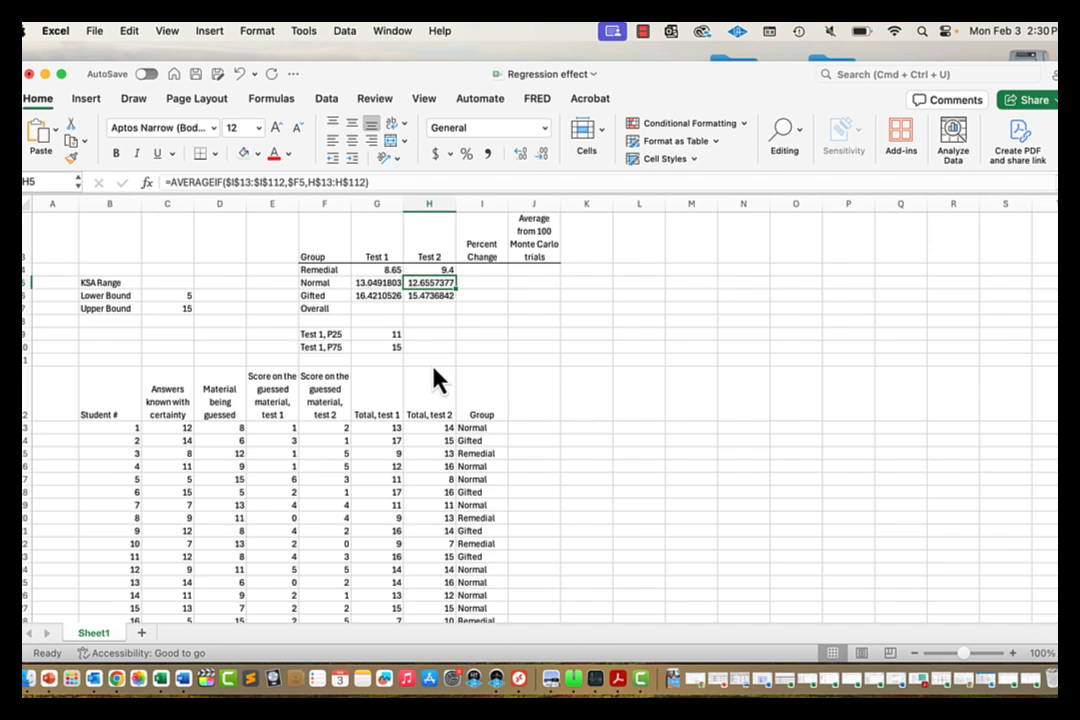
key(Down)
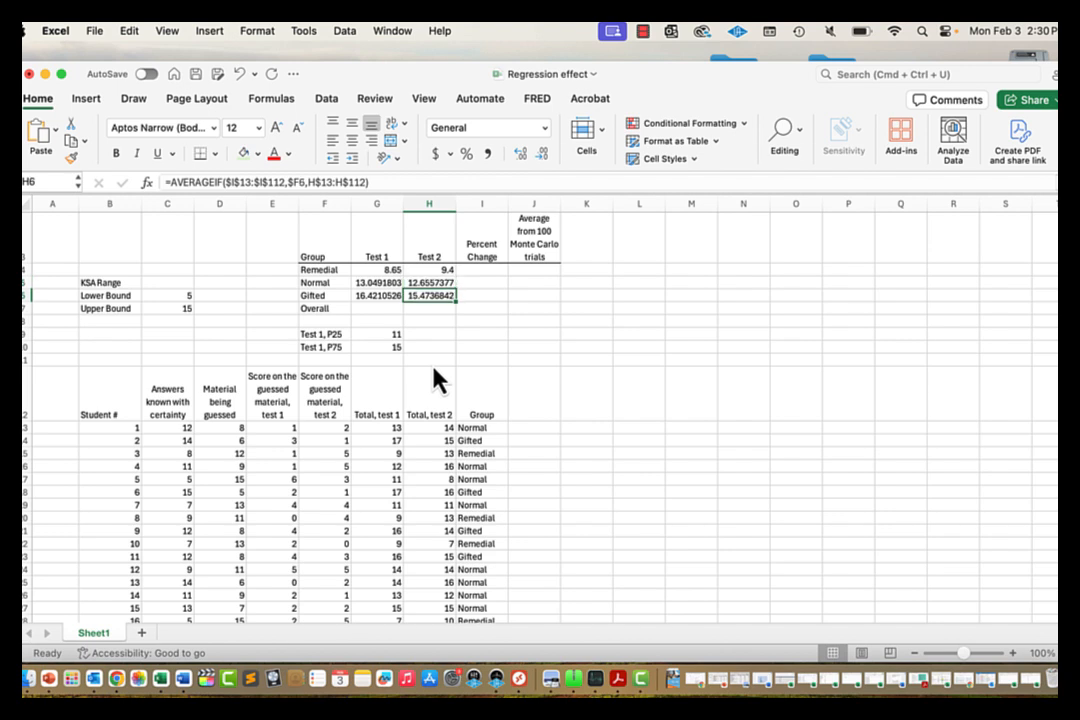
key(Left)
key(Down)
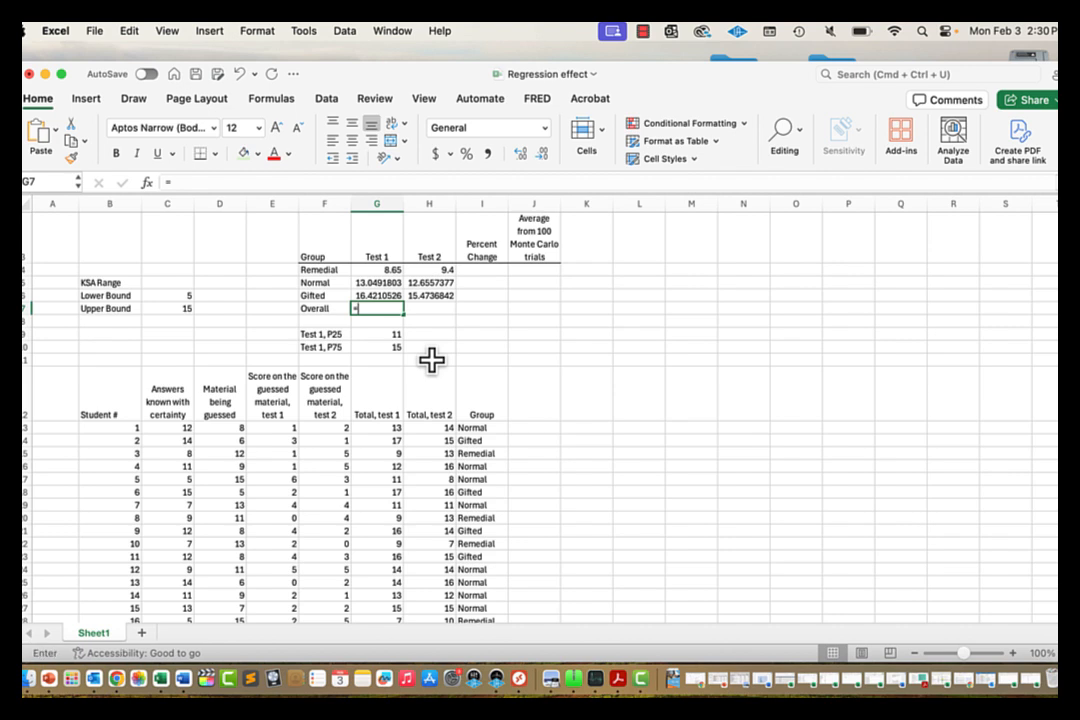
Step: Enter =AVERAGE(G13:G112) in G7 for the Overall Test 1 average
text(=av)
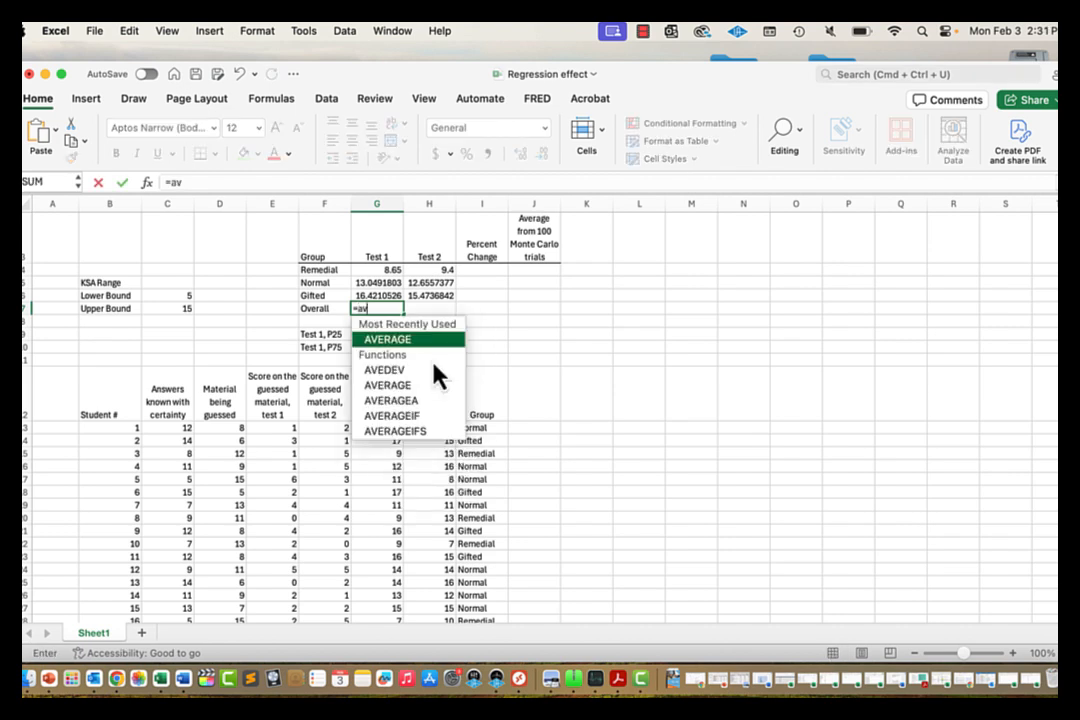
text(erage()
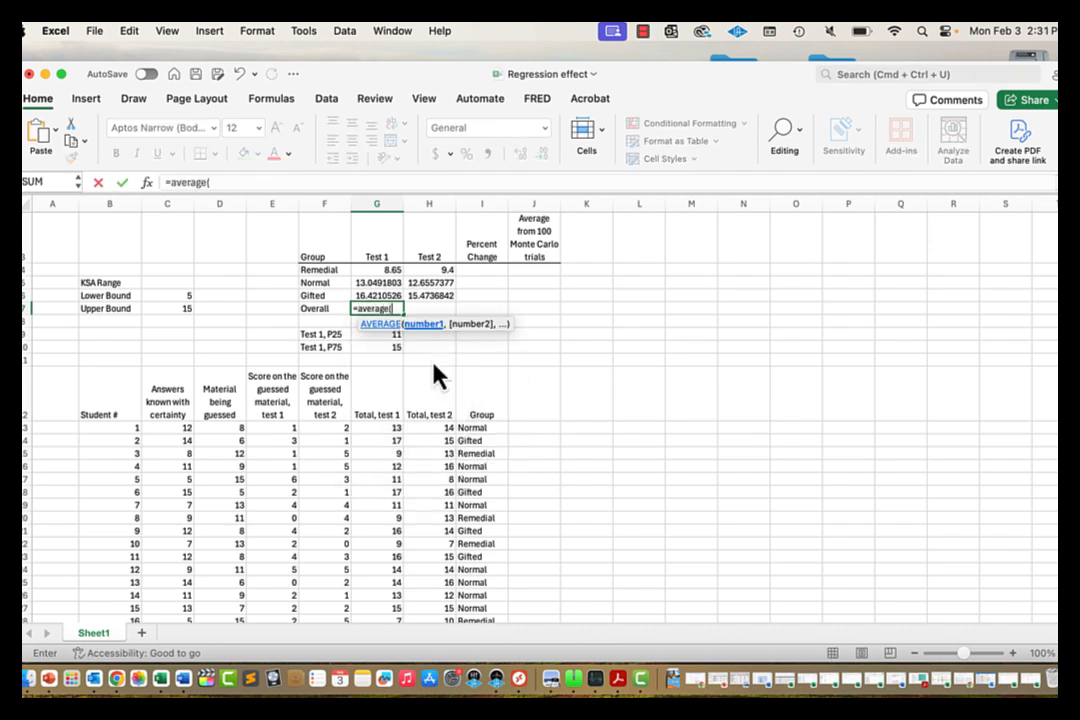
click(381, 428)
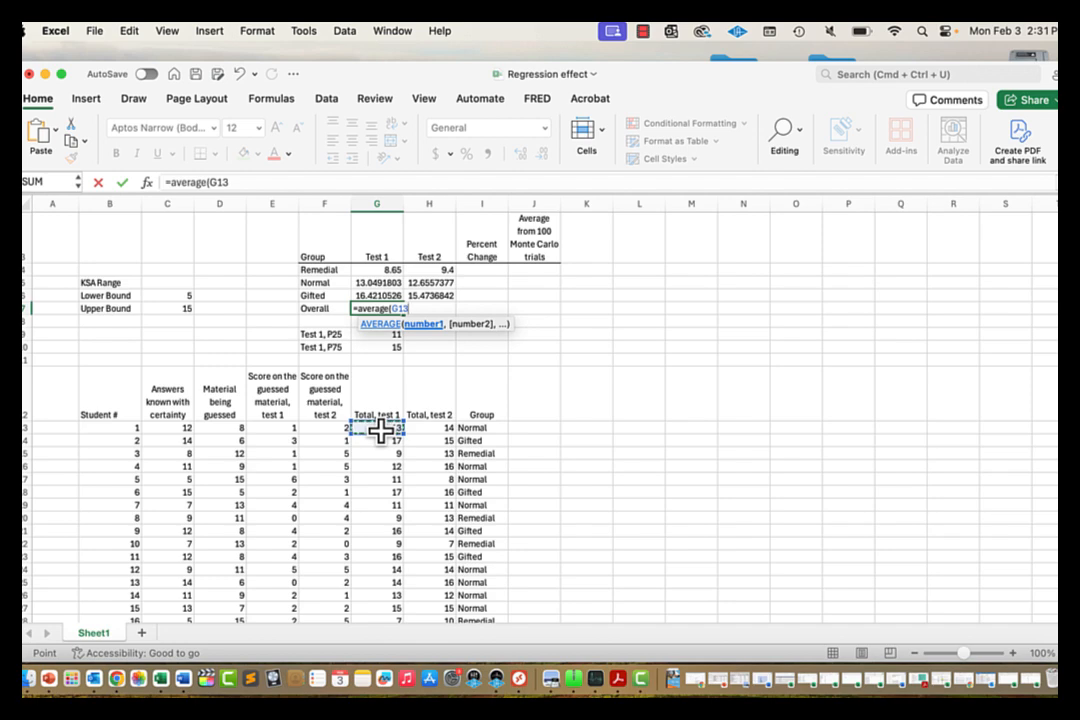
key(ctrl+shift+Down)
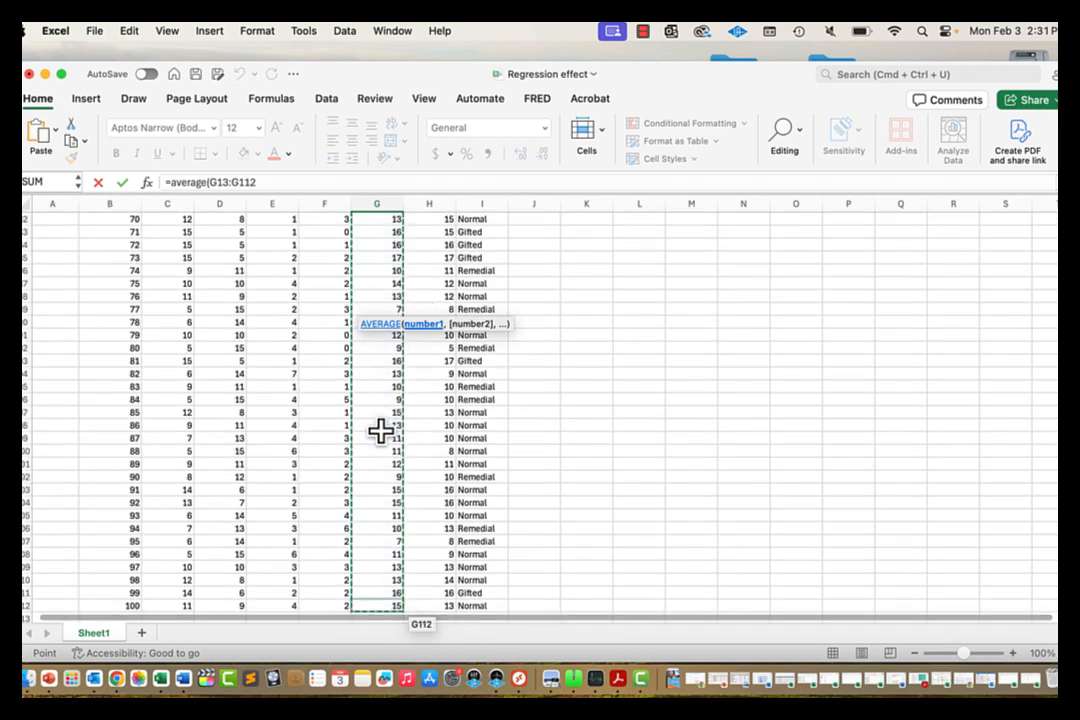
text())
key(Return)
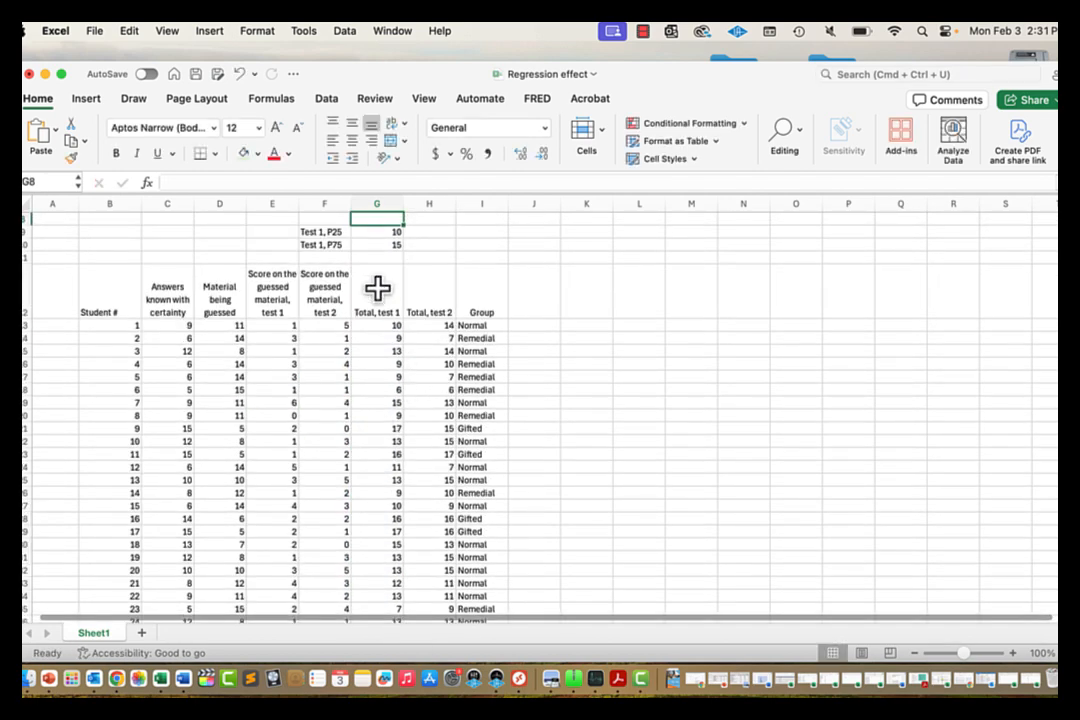
Step: Copy the Overall average formula from G7 into H7 for Test 2
scroll(380, 295, up, 3)
click(380, 284)
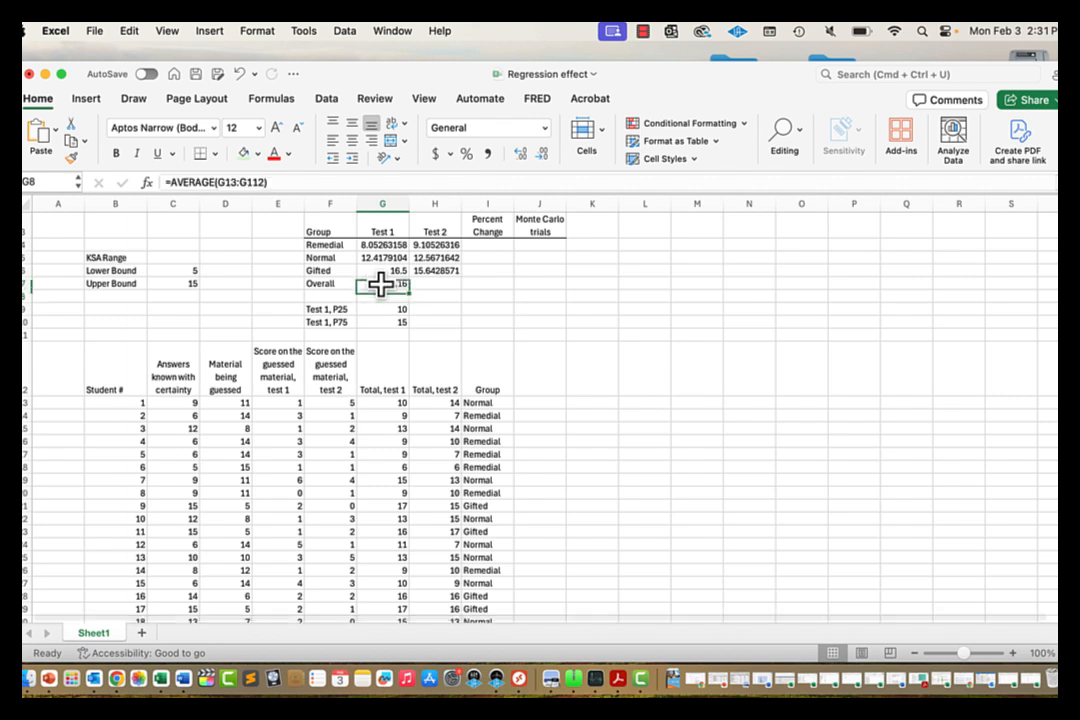
drag(409, 291, 452, 292)
click(495, 296)
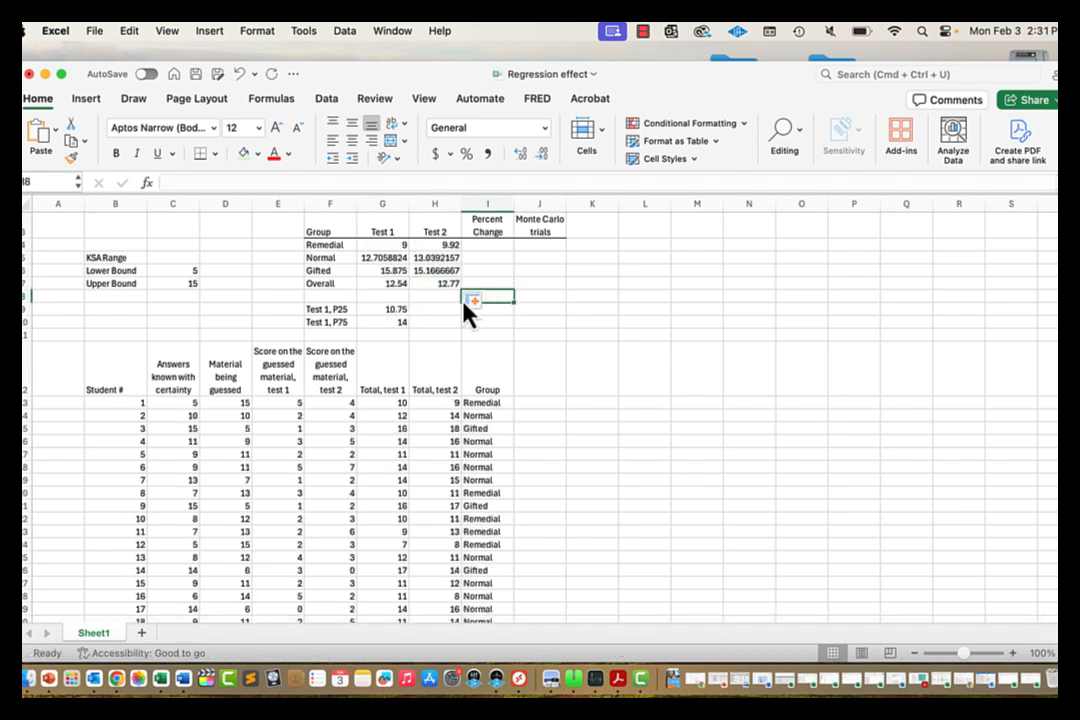
Step: Verify the Overall average formulas in G7 and H7, then move to Percent Change cell I4
click(380, 284)
click(436, 284)
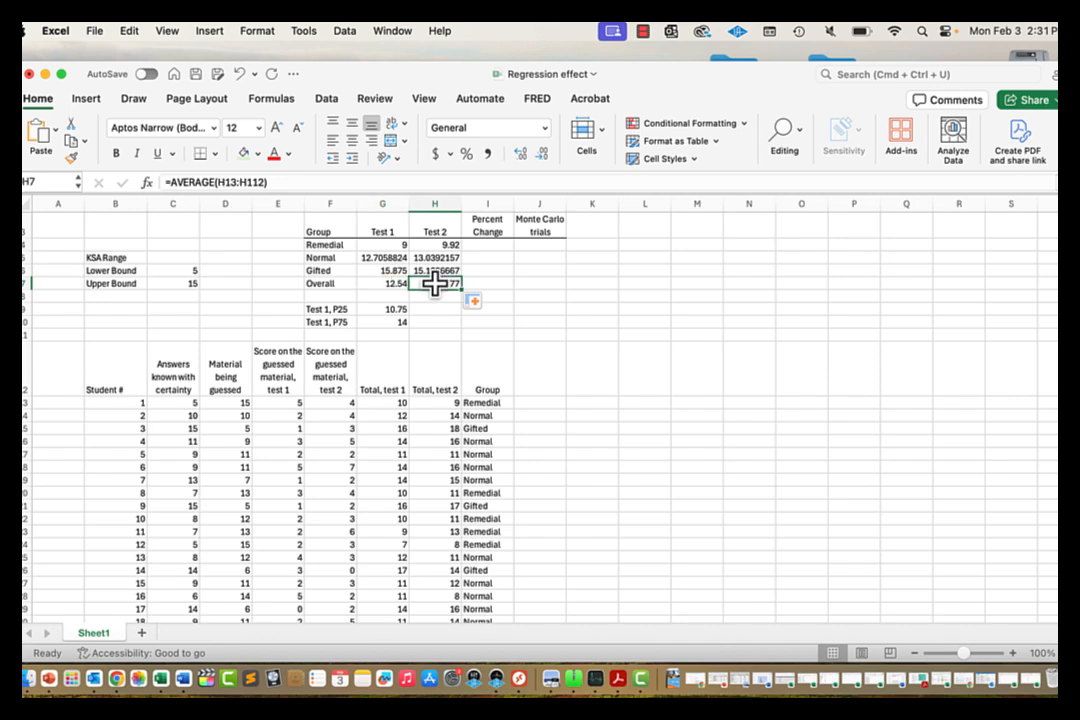
key(Left)
key(Left)
key(Right)
key(Right)
key(Up)
key(Up)
key(Up)
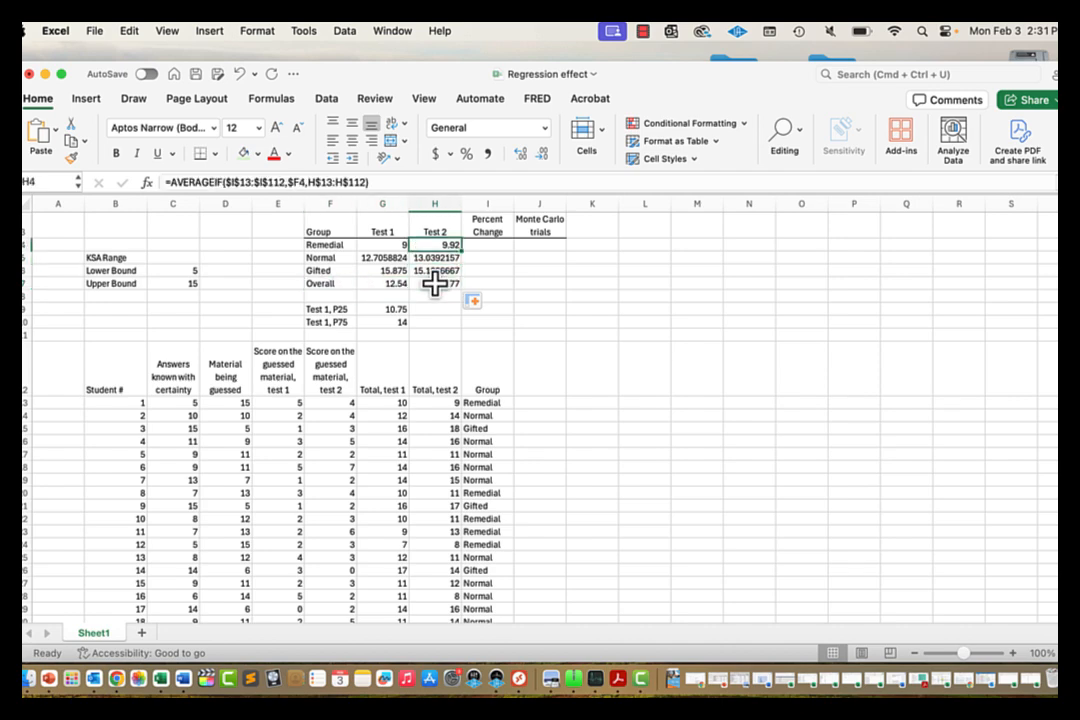
key(Right)
scroll(436, 284, up, 2)
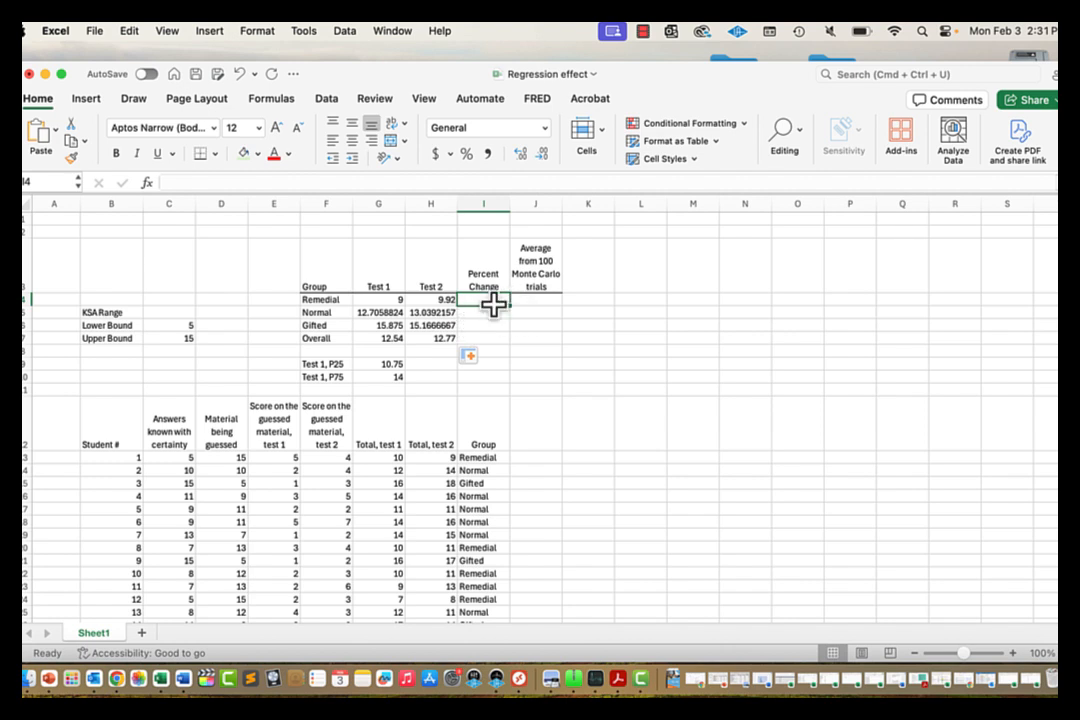
Step: Enter the Remedial percent change formula =H4/G4-1 in I4
text(=)
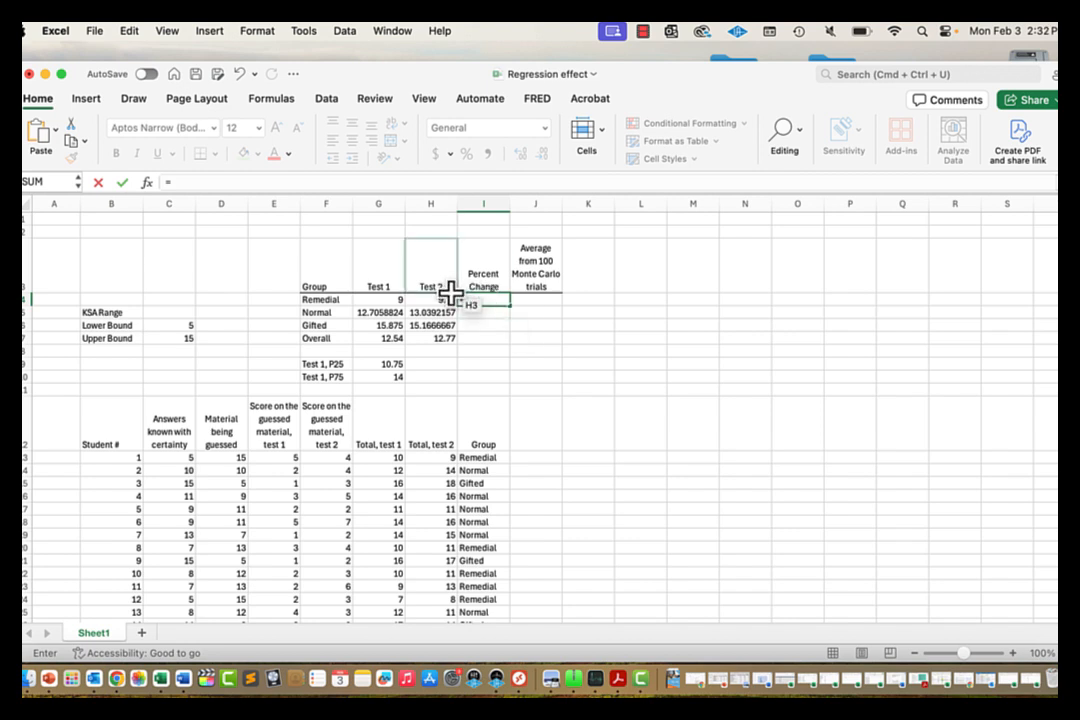
click(444, 309)
key(Up)
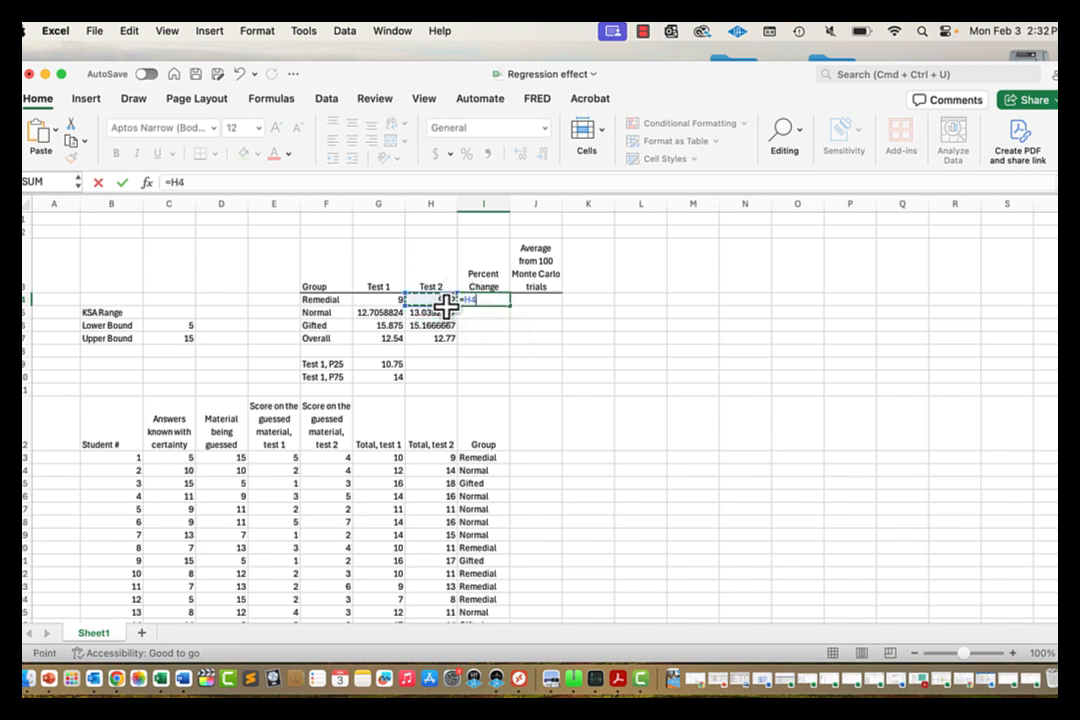
text(/)
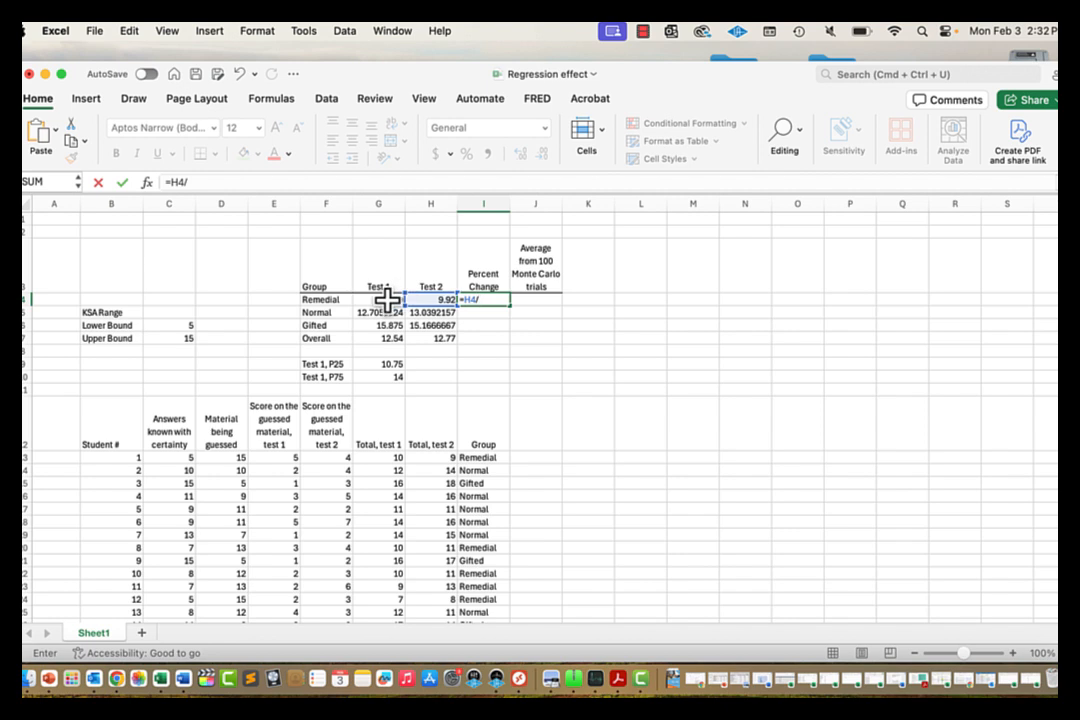
click(388, 298)
text(-1)
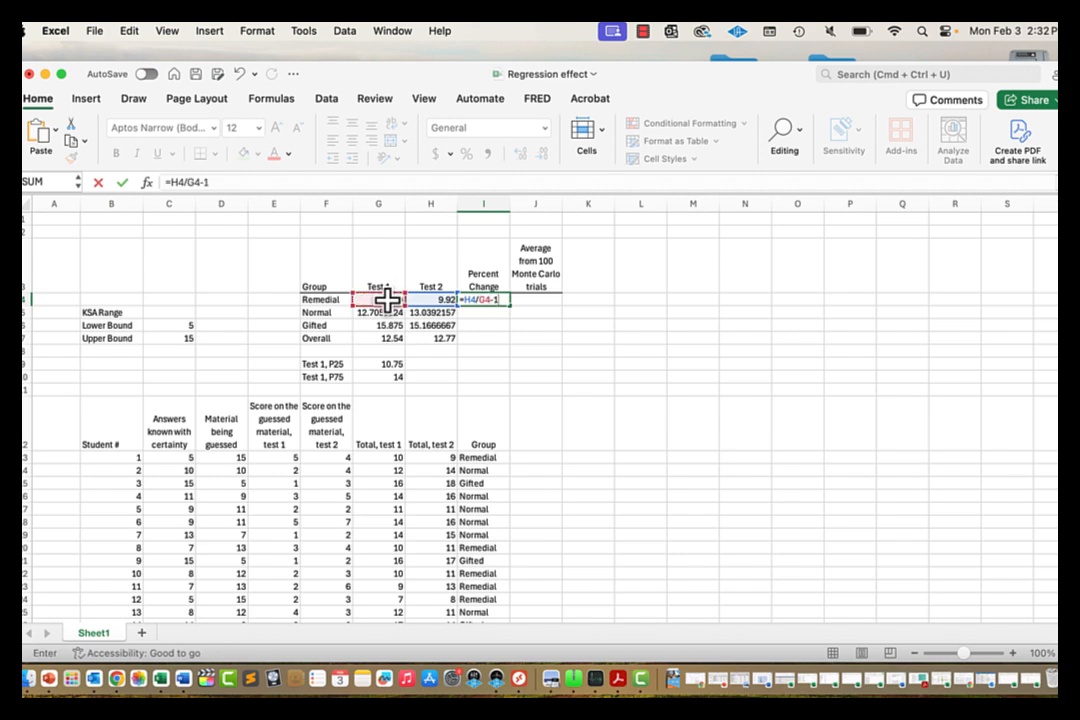
key(ctrl+Return)
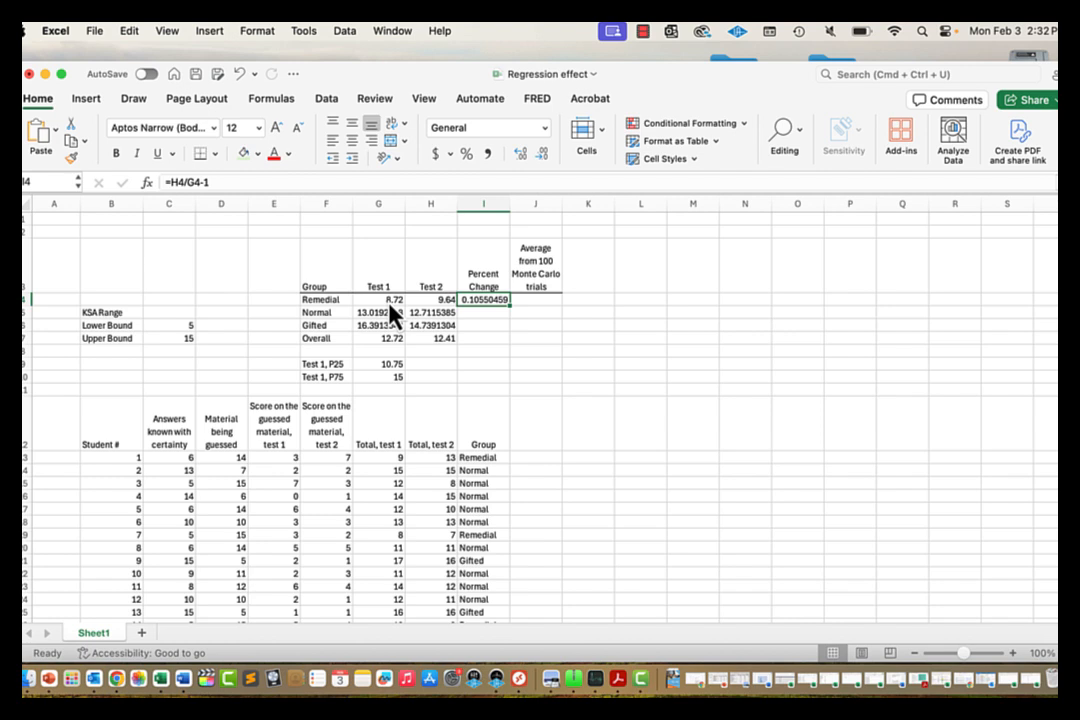
Step: Format I4 as a two-decimal percentage and fill it down through I7
click(468, 156)
click(520, 157)
click(520, 157)
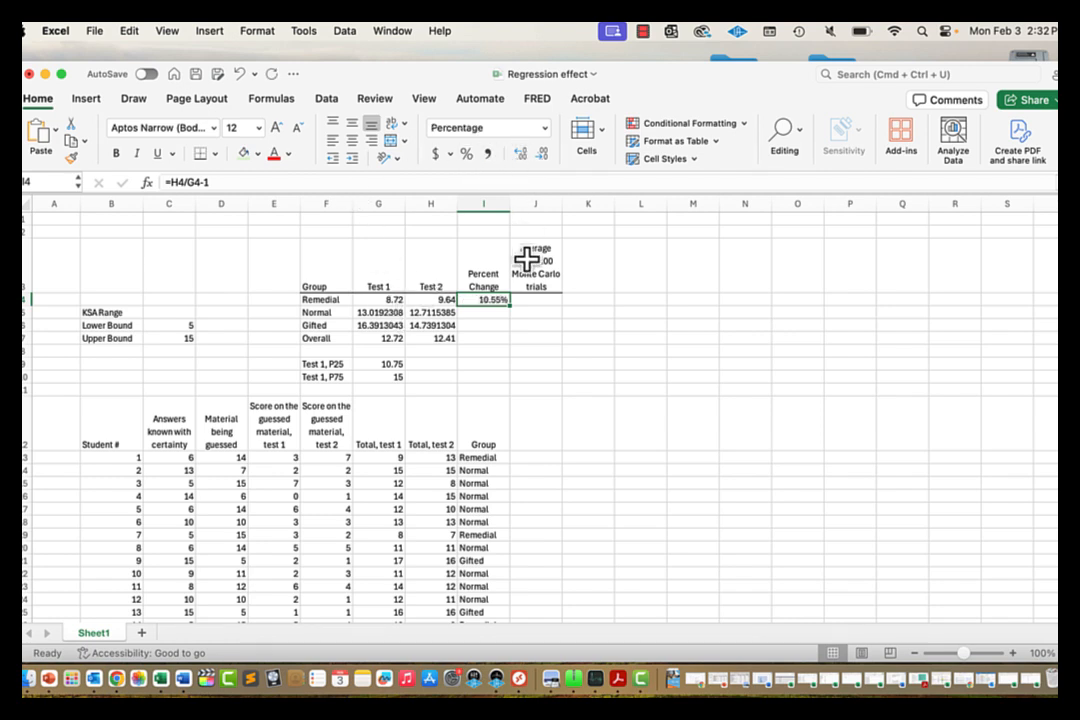
drag(510, 309, 509, 340)
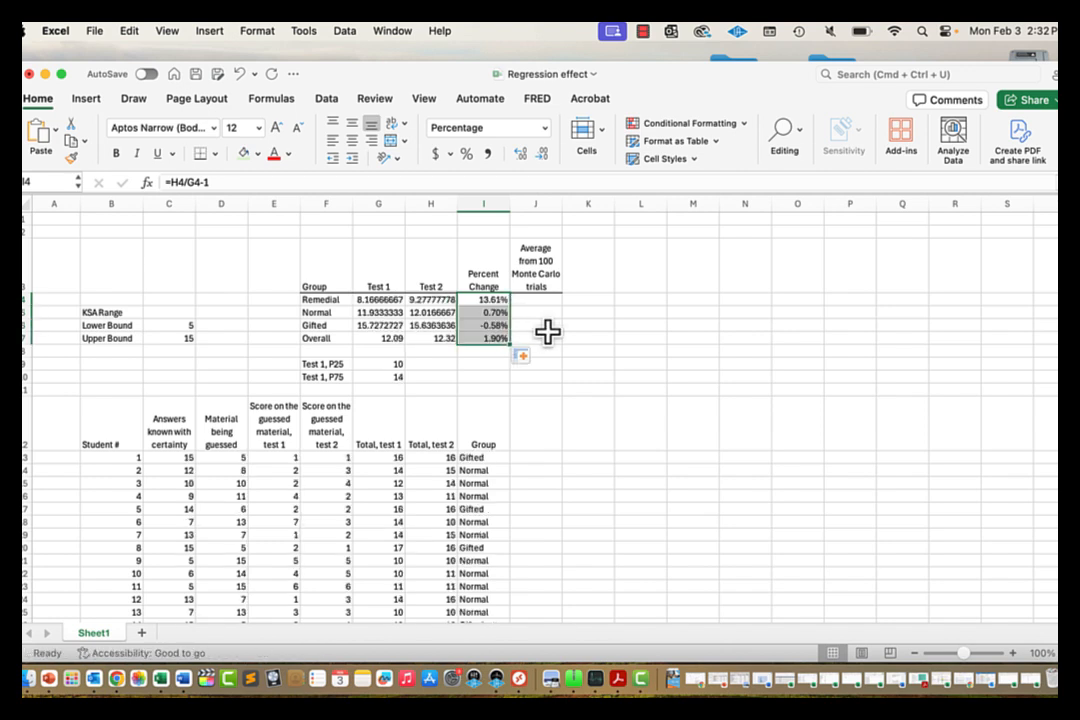
click(328, 339)
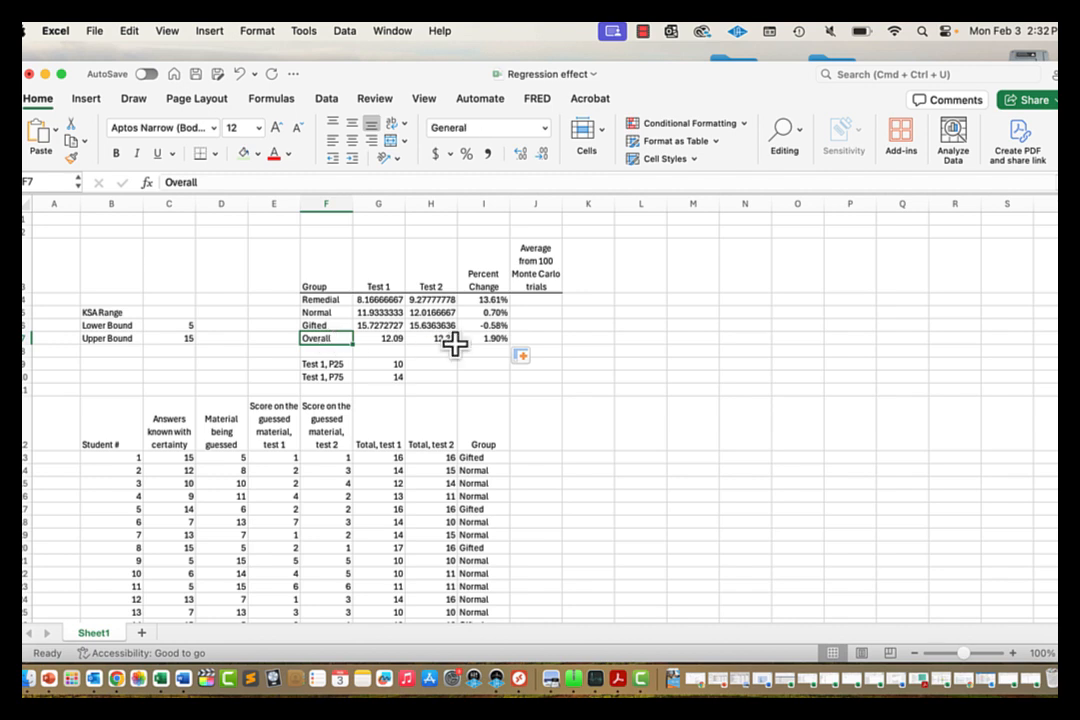
click(472, 300)
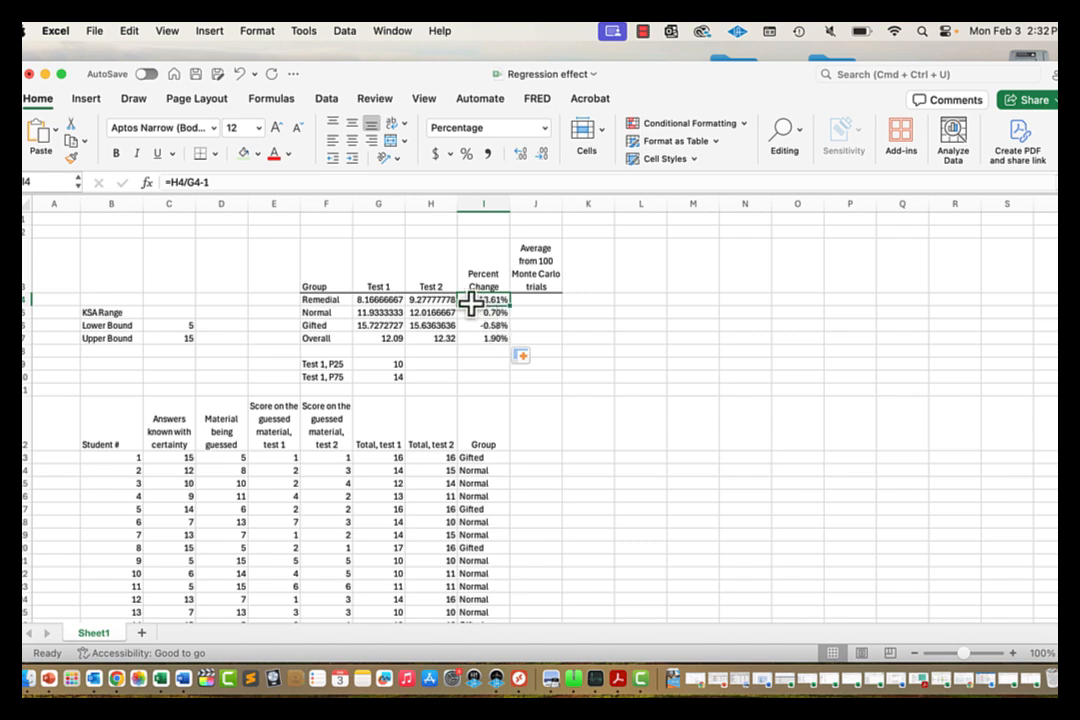
Step: Enter the first trial number 1 in K13
drag(473, 305, 484, 340)
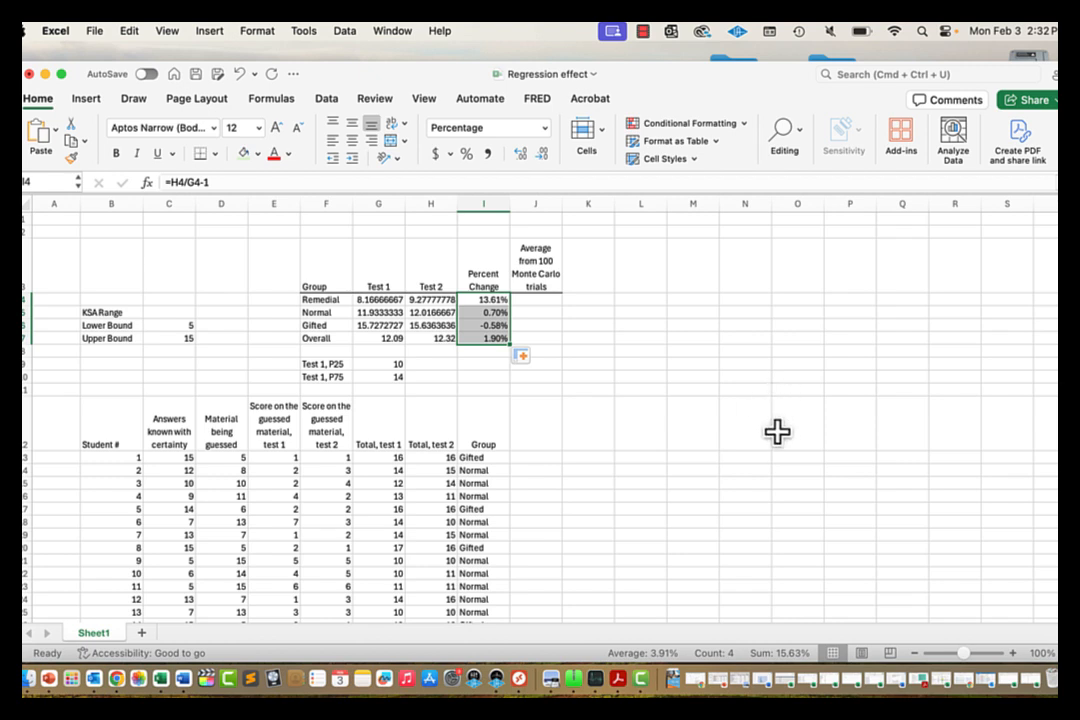
click(594, 433)
key(Return)
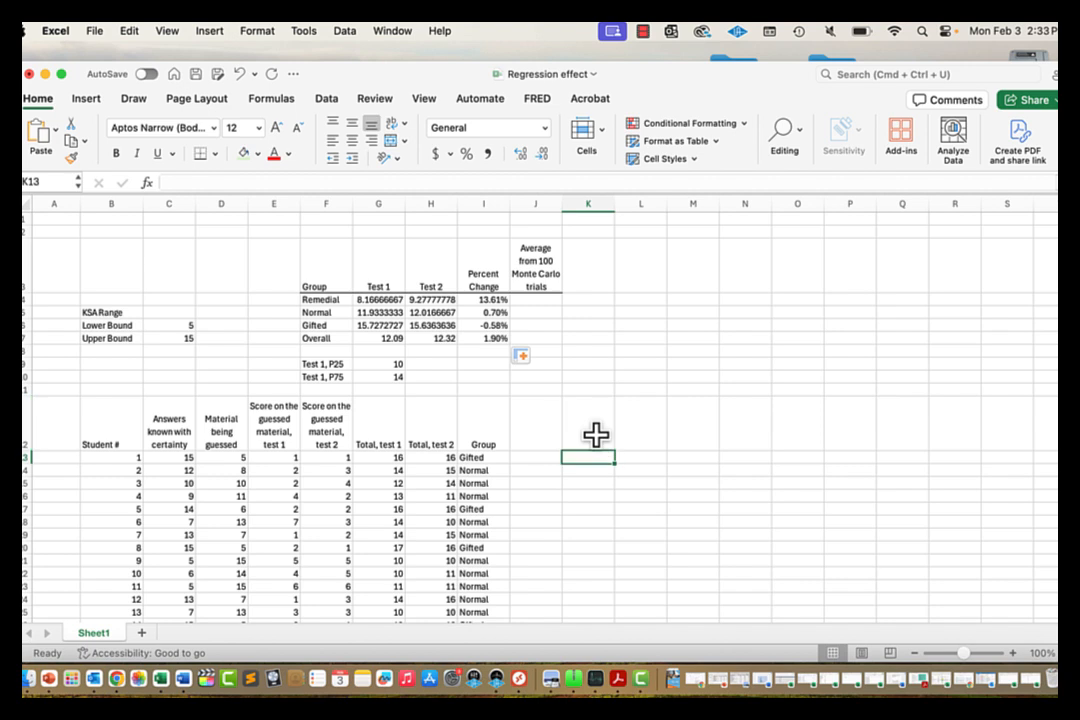
text(1)
key(ctrl+Return)
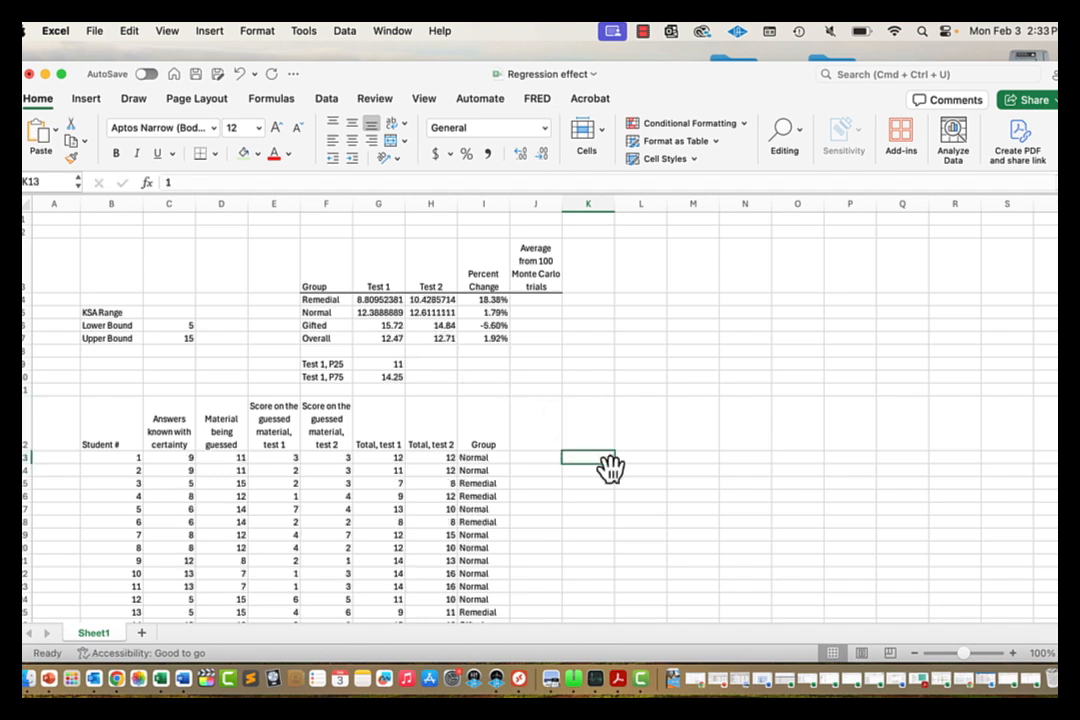
Step: Fill a linear column series with step 1 from K13 up to stop value 100
click(129, 31)
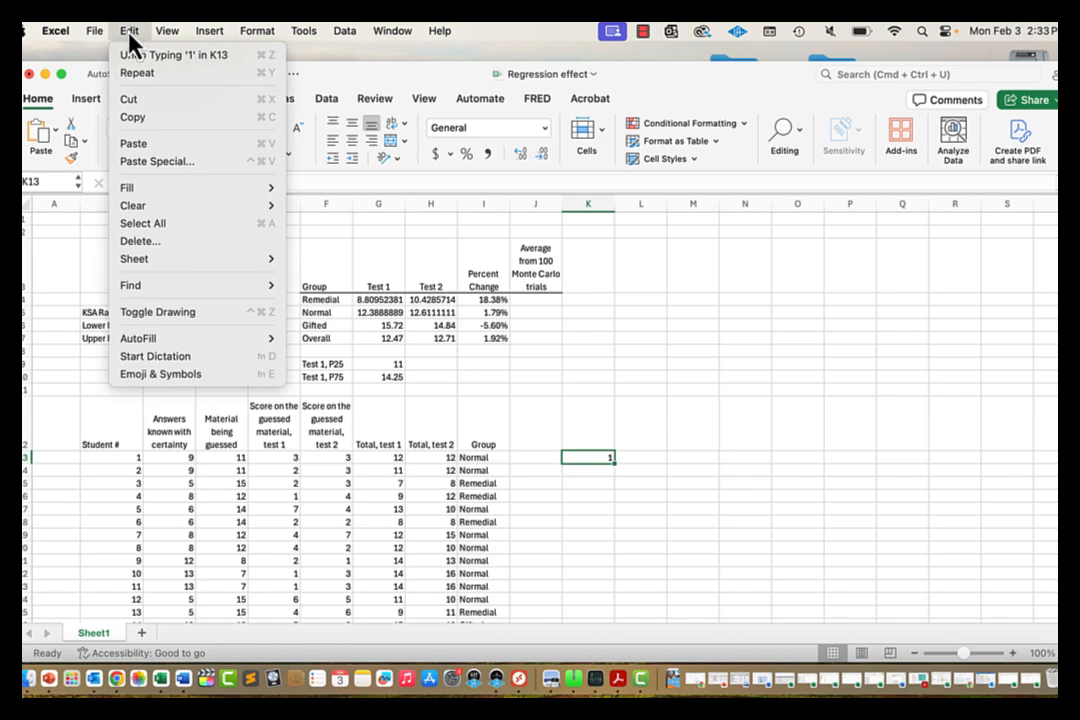
mouse_move(170, 188)
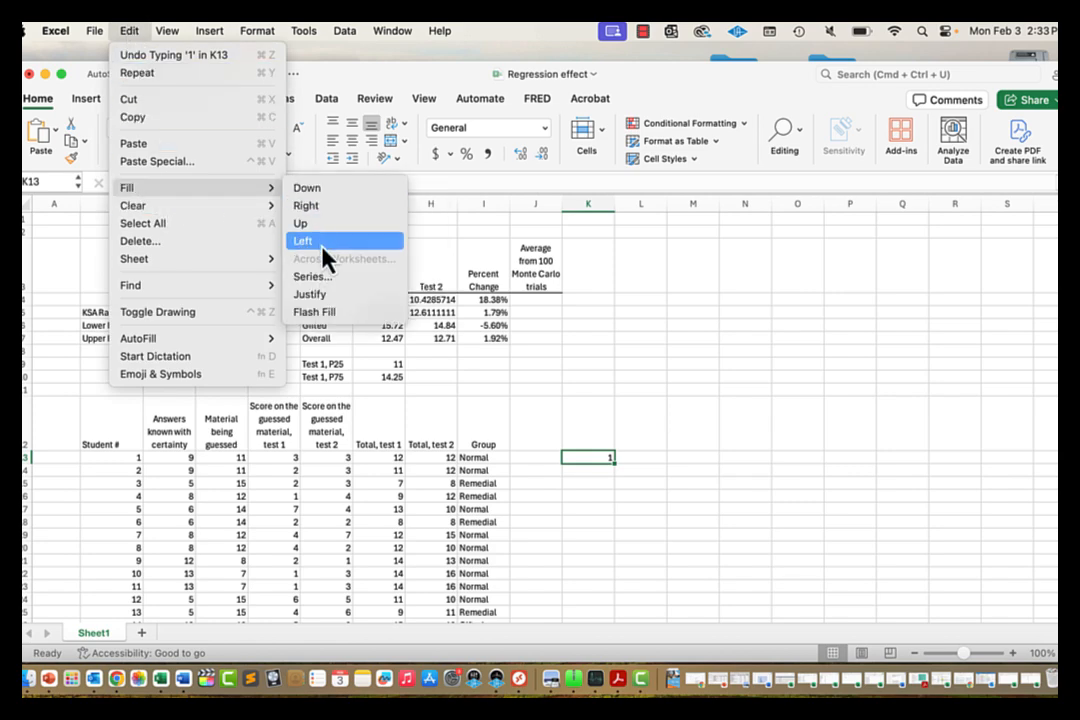
click(322, 277)
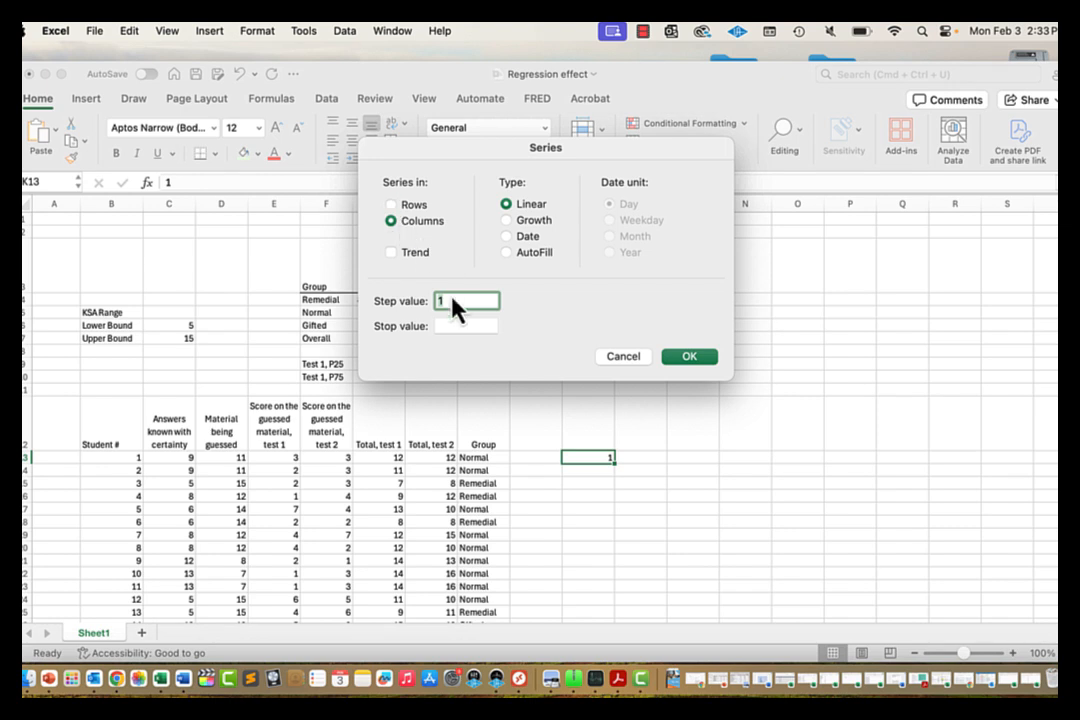
click(461, 327)
text(100)
click(700, 362)
click(636, 456)
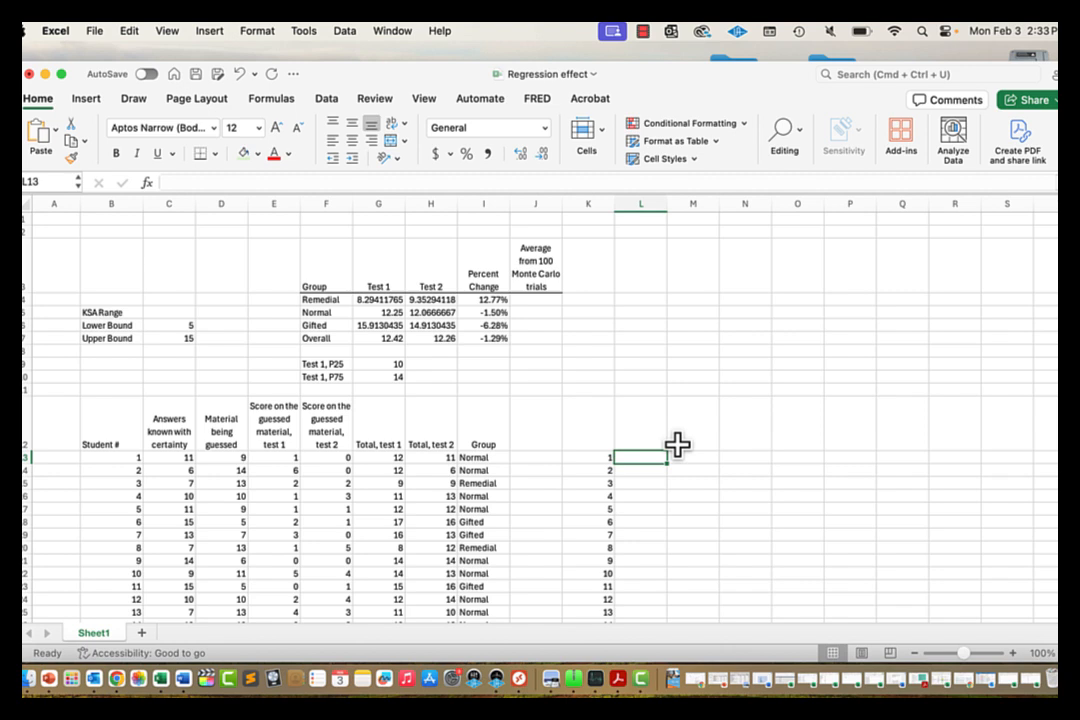
Step: Type the headings Remedial, Normal, Gifted and Overall across L11:O11
key(Up)
key(Up)
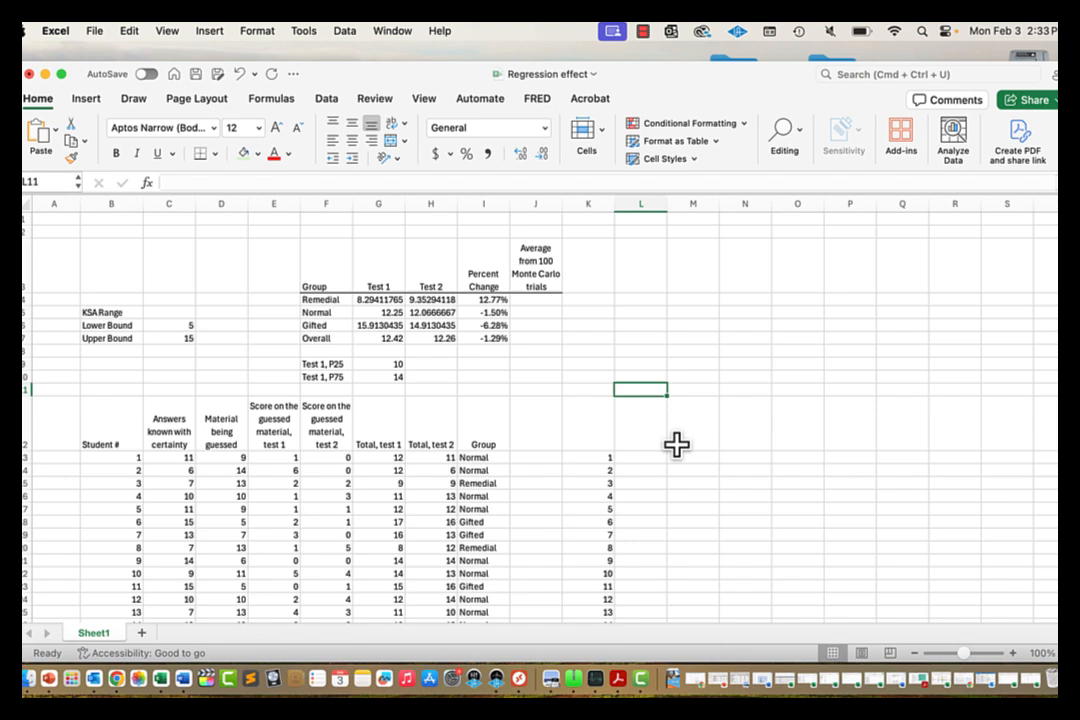
text(Reme)
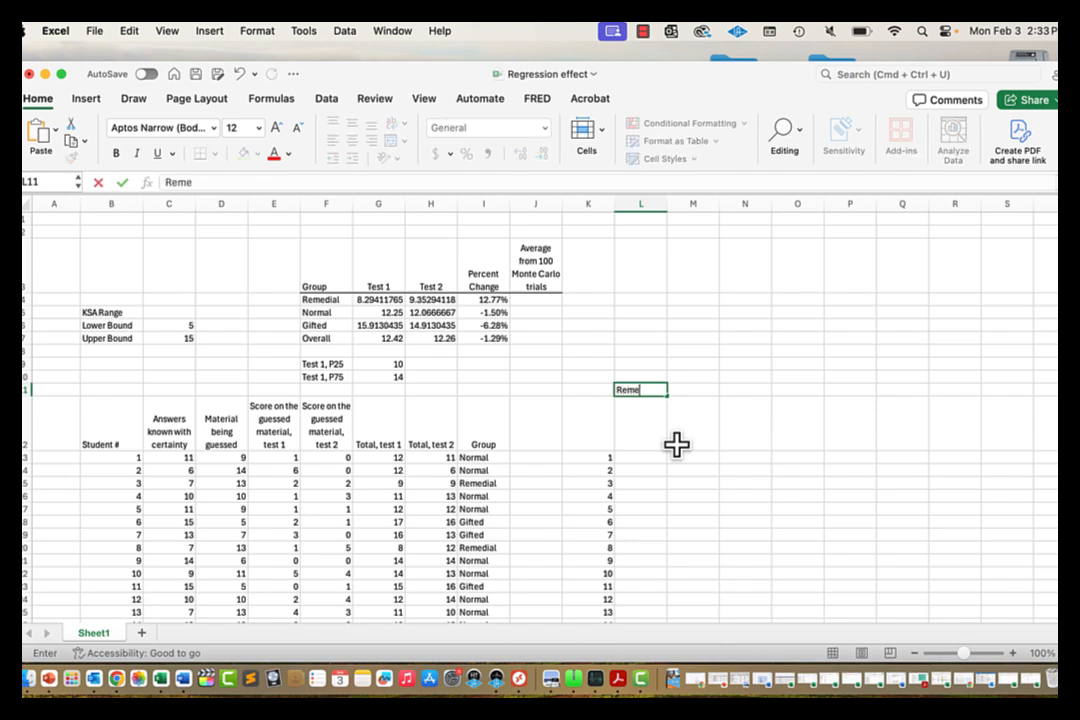
text(dial)
key(Tab)
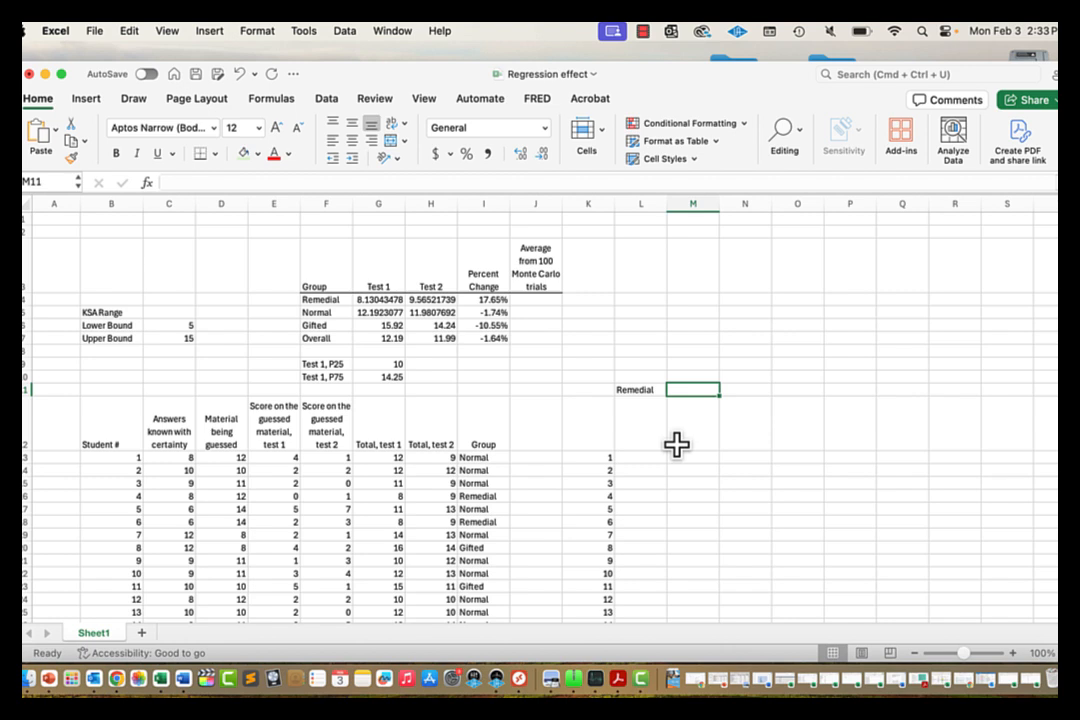
text(Normal)
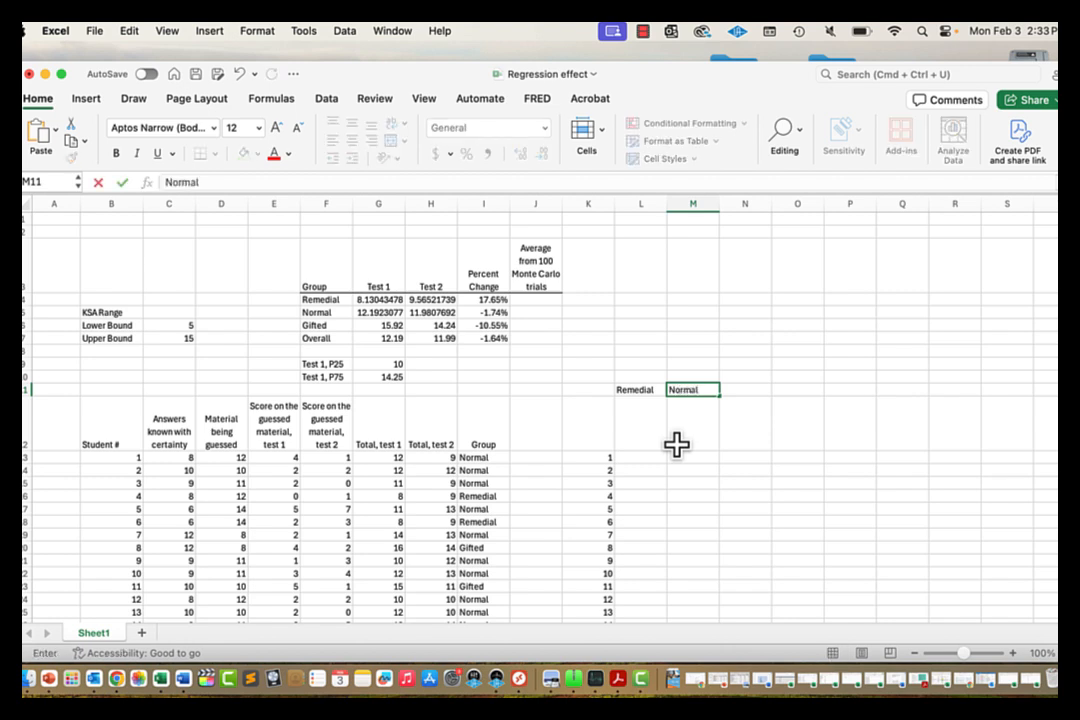
key(Tab)
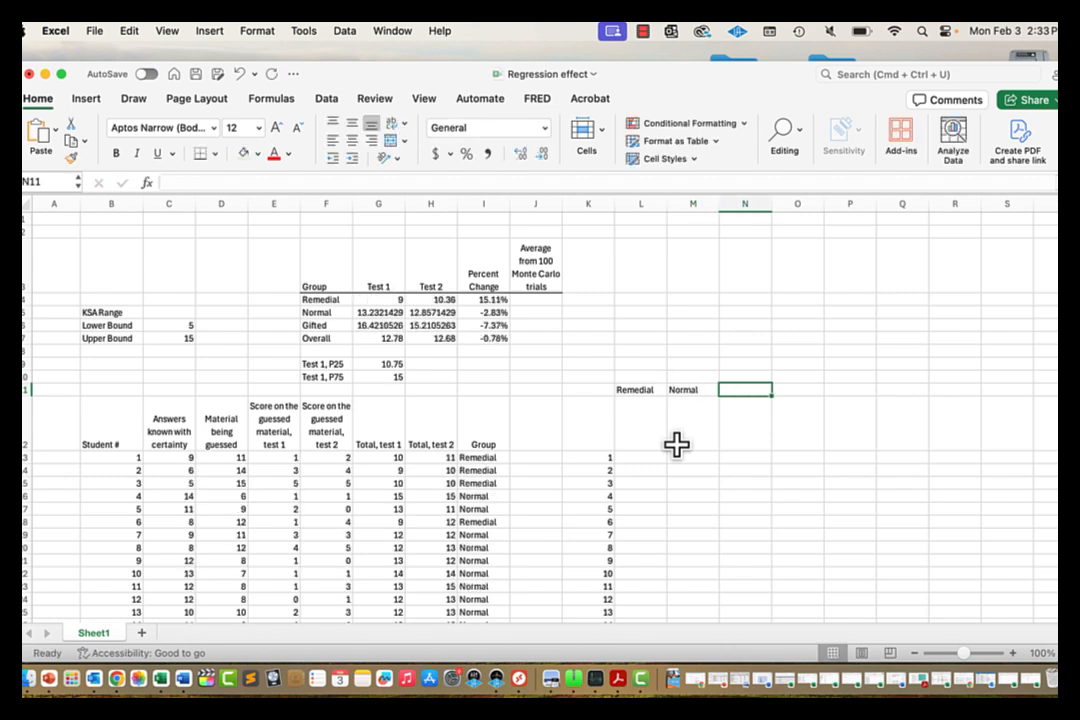
text(Gifted)
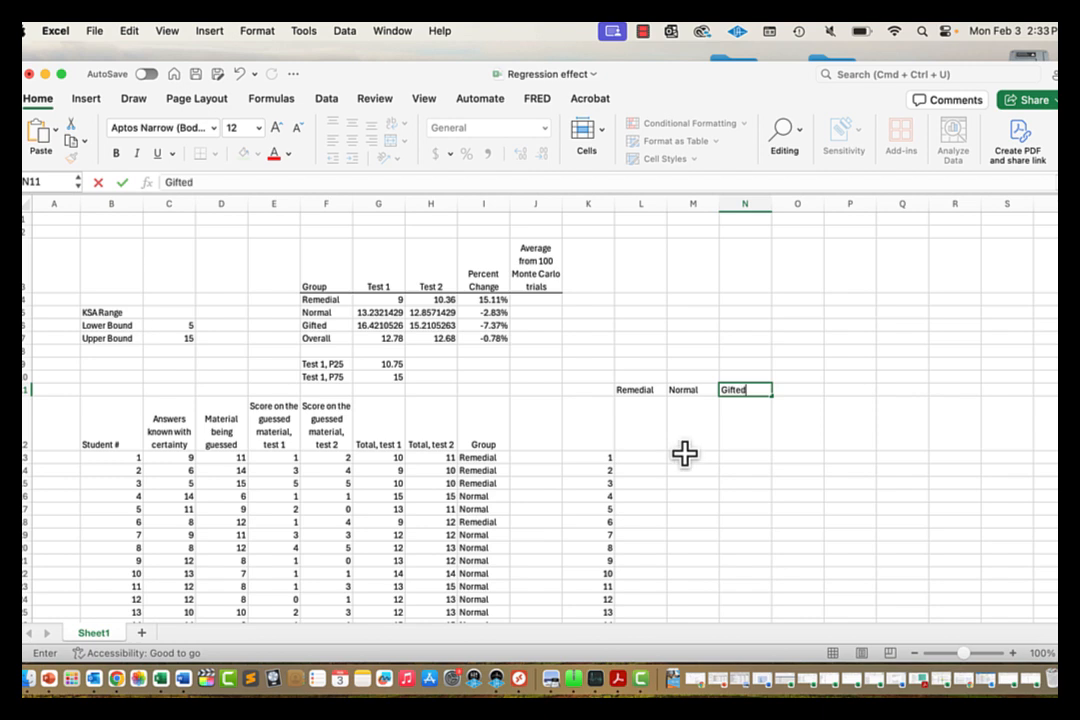
key(Tab)
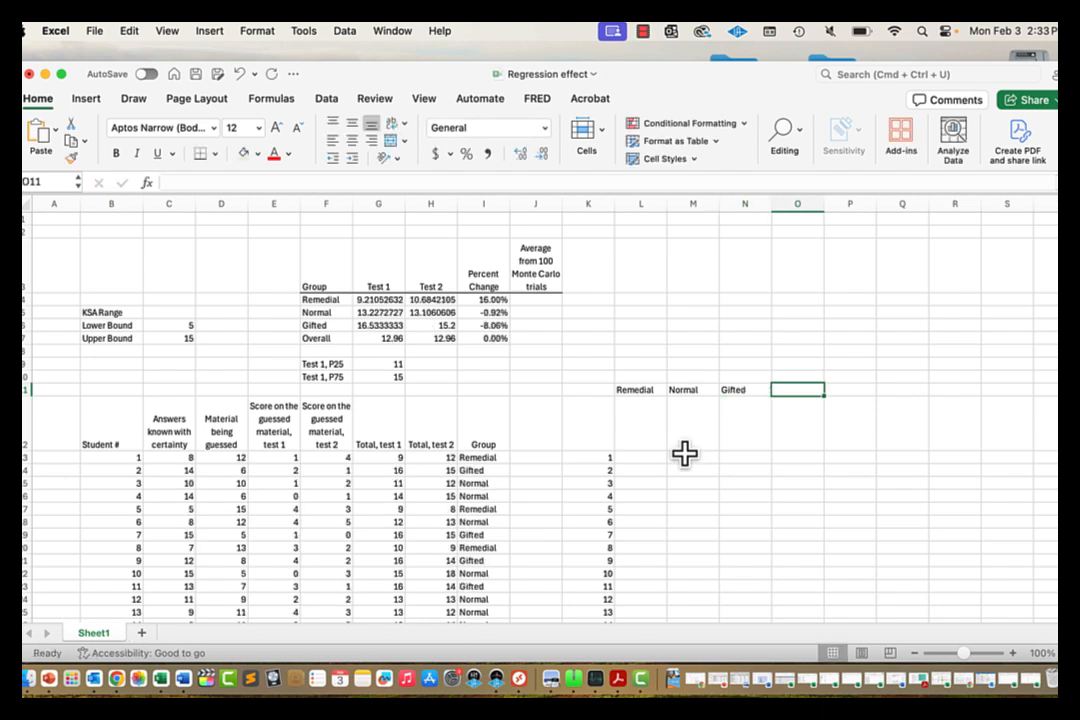
text(Overall)
key(Return)
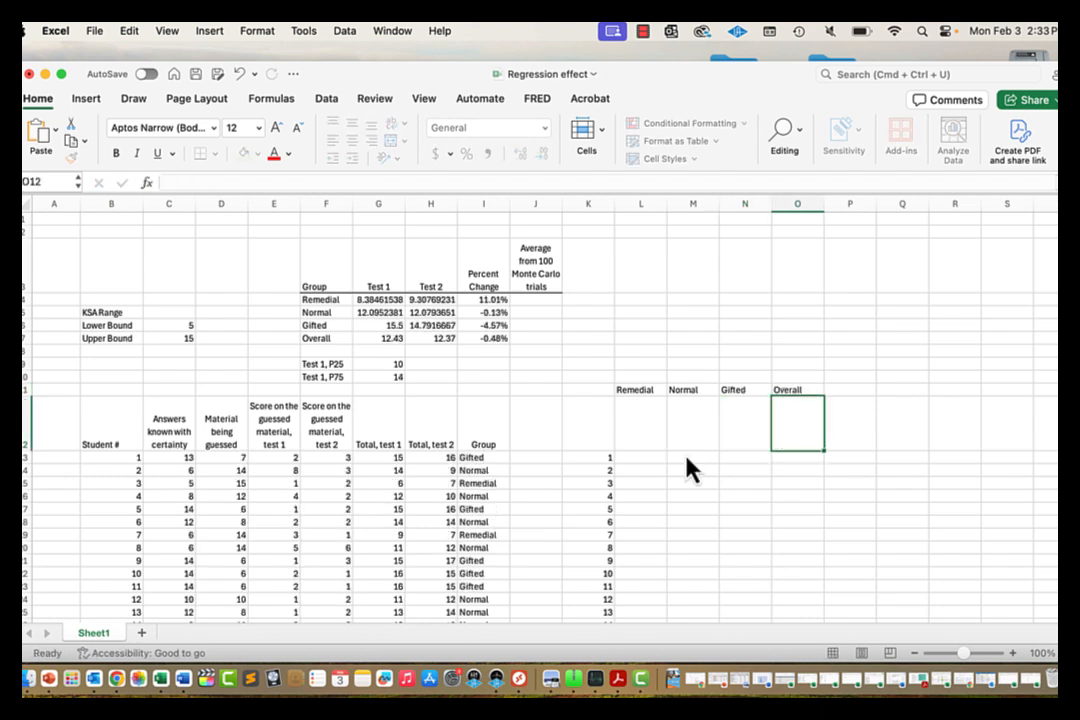
key(Left)
key(Left)
key(Left)
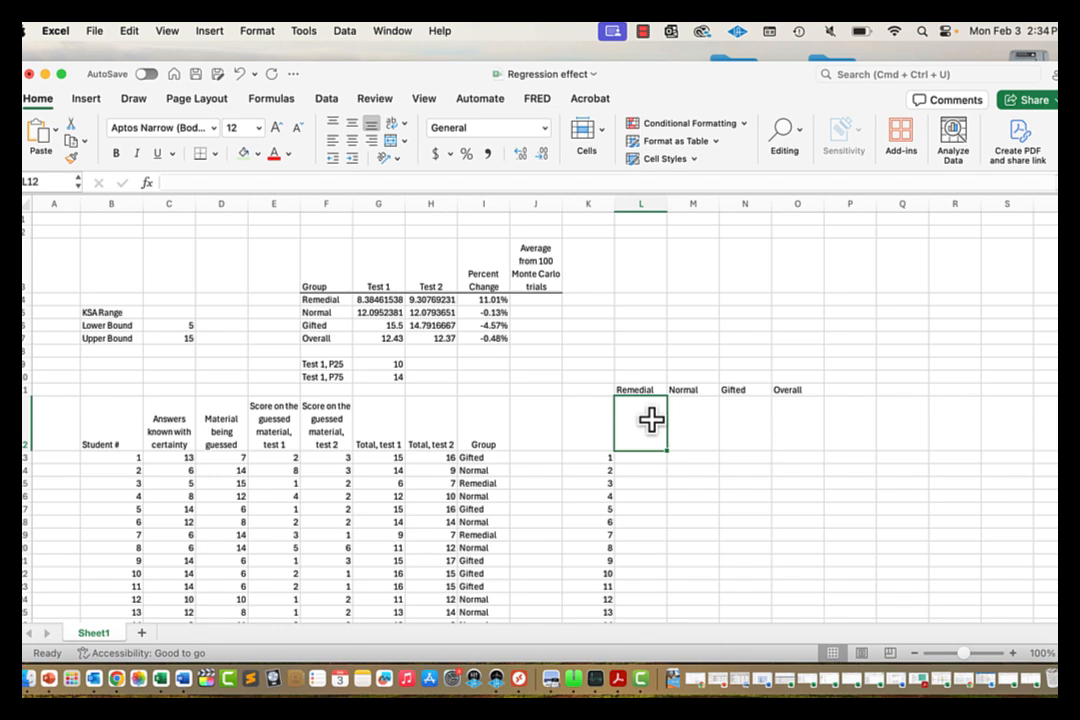
Step: Link L12, M12 and N12 to the Remedial, Normal and Gifted percent changes in I4, I5 and I6
text(=)
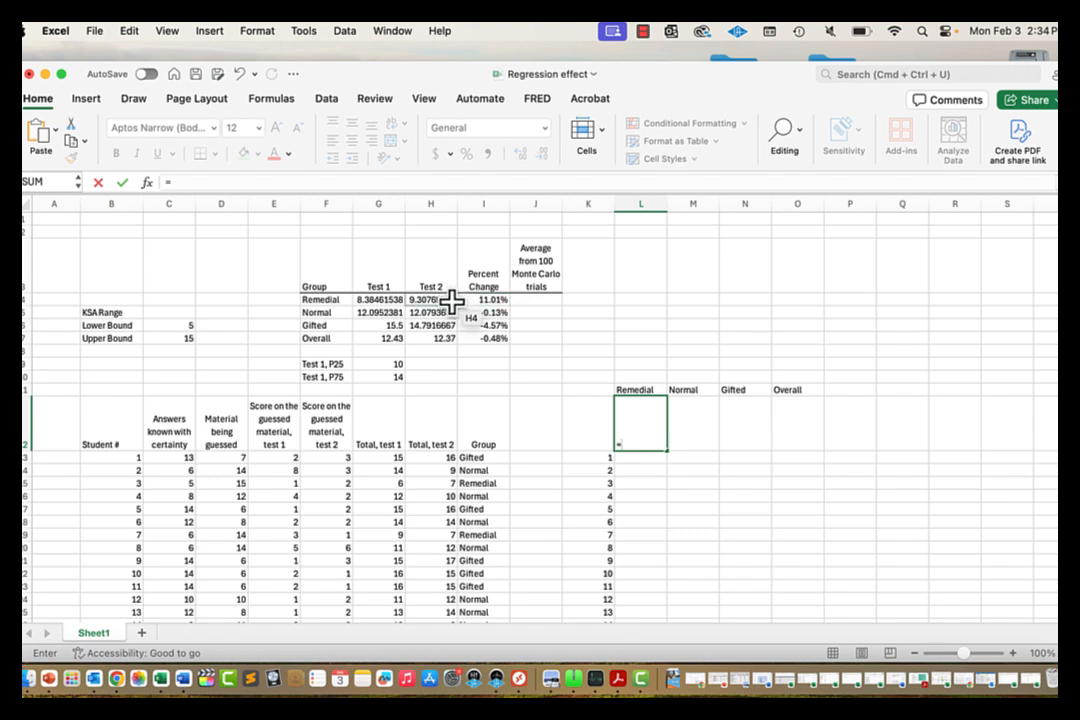
click(478, 299)
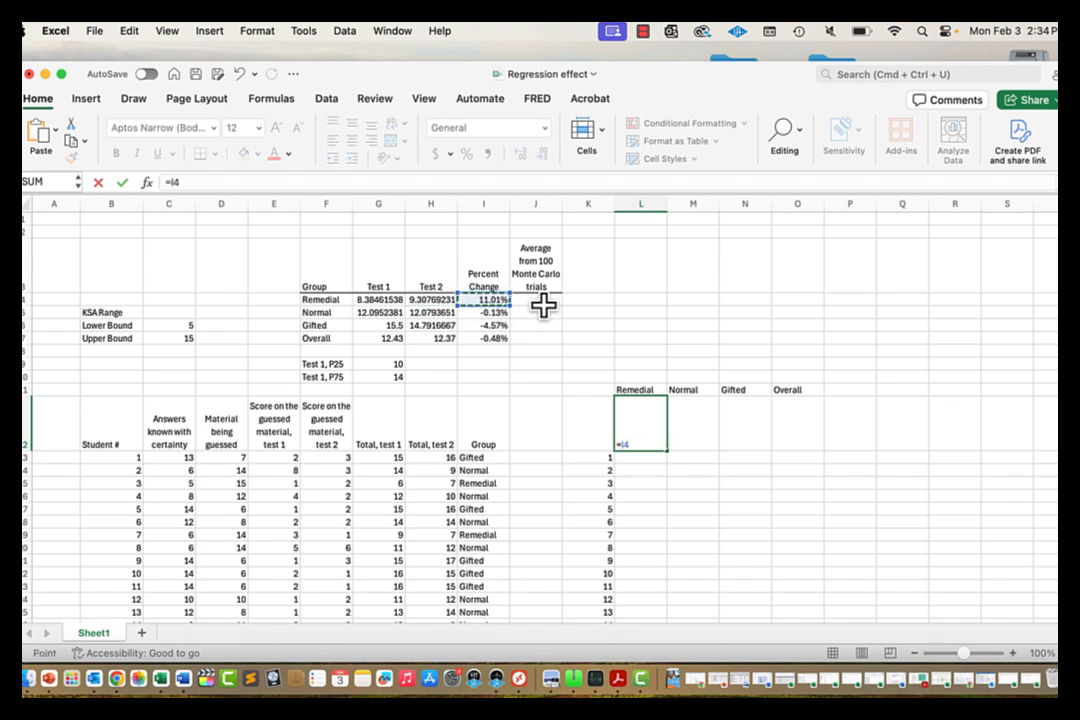
key(Tab)
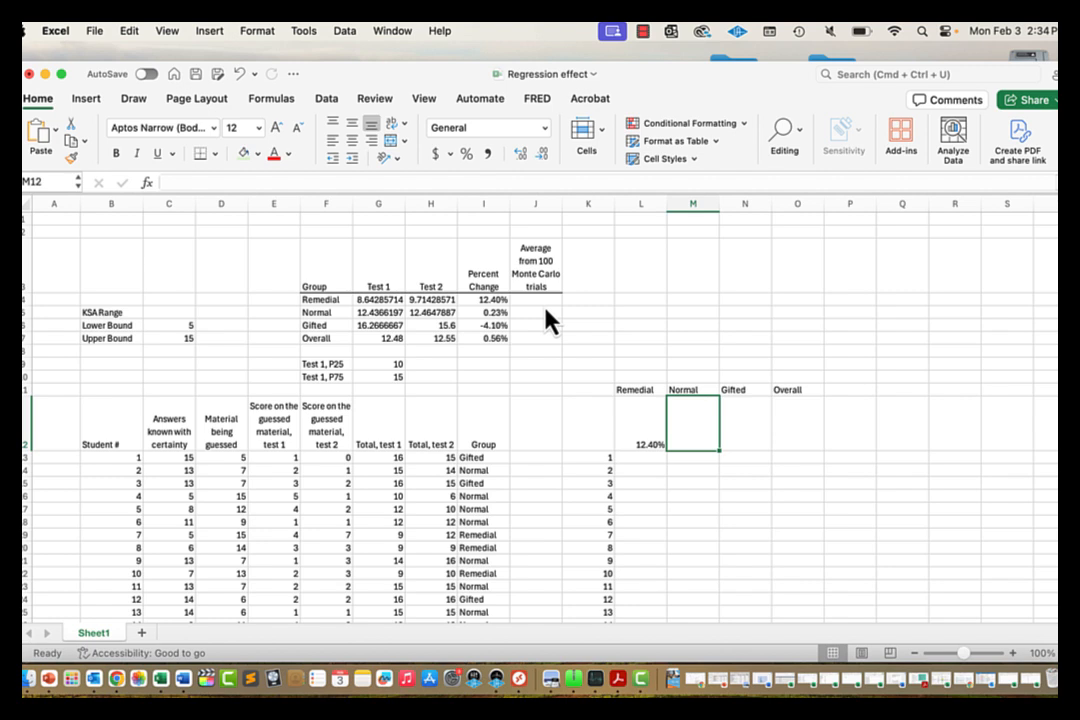
text(=)
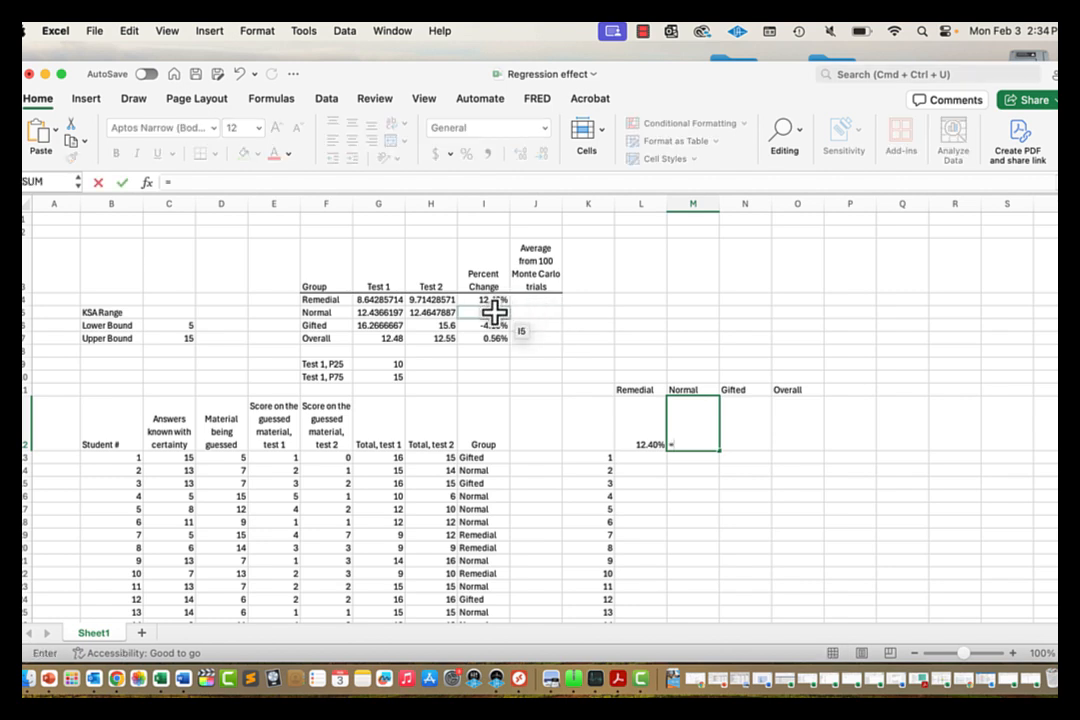
click(495, 312)
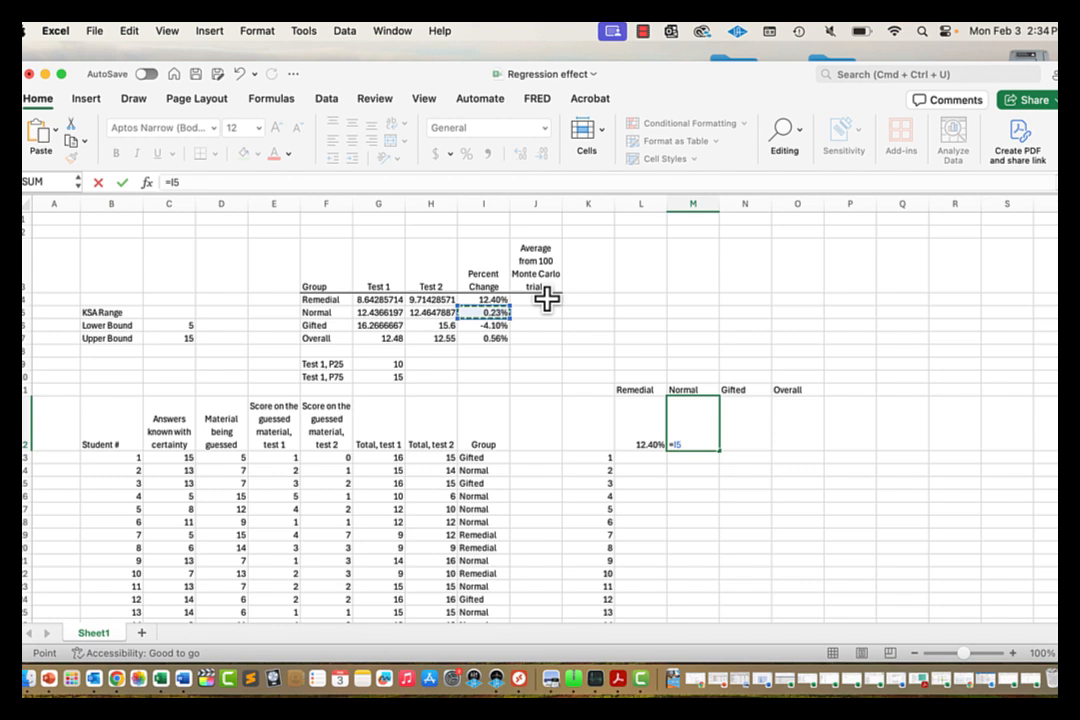
key(Tab)
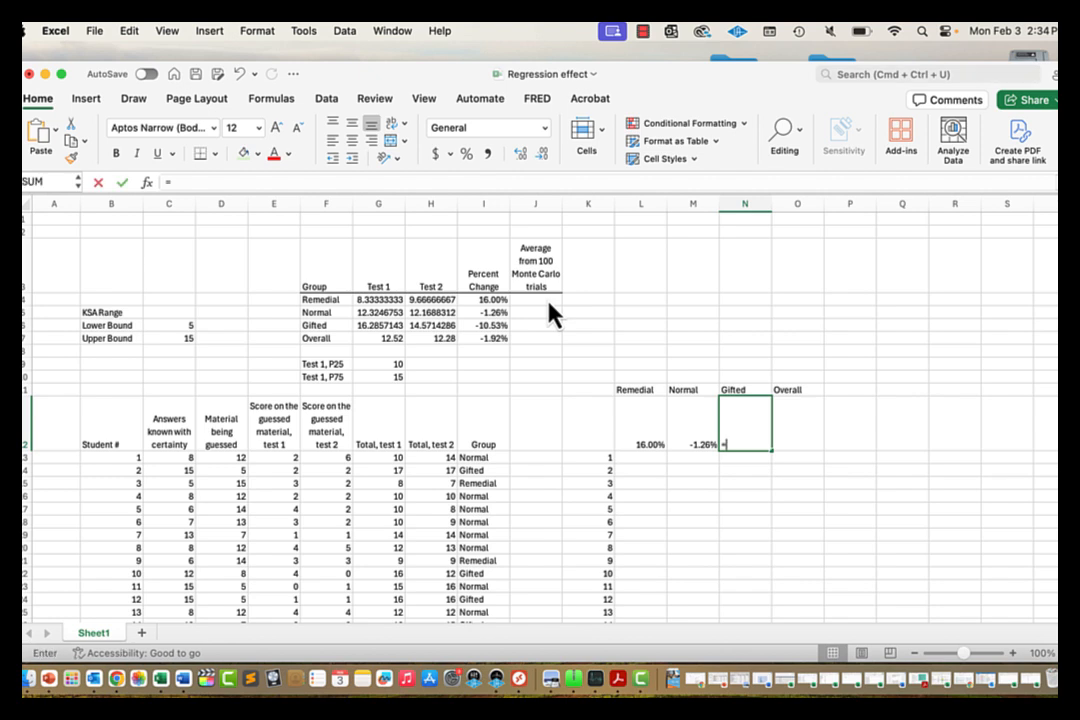
text(=)
click(495, 323)
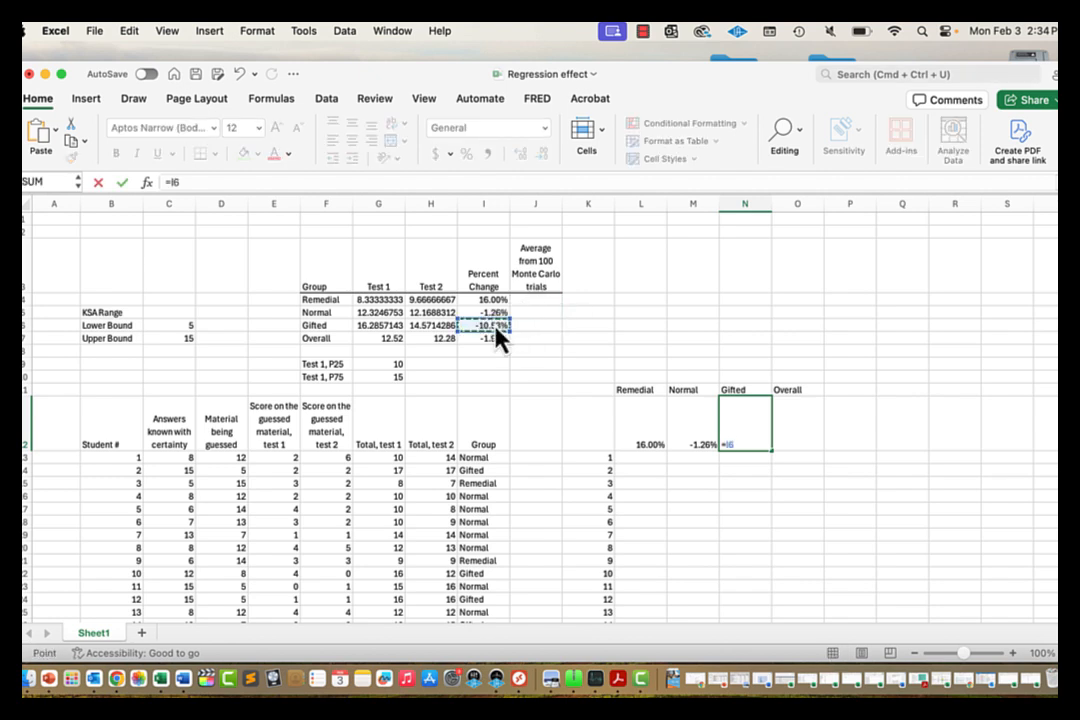
key(Return)
Step: Link O12 to the Overall percent change with =I7
key(Up)
key(Right)
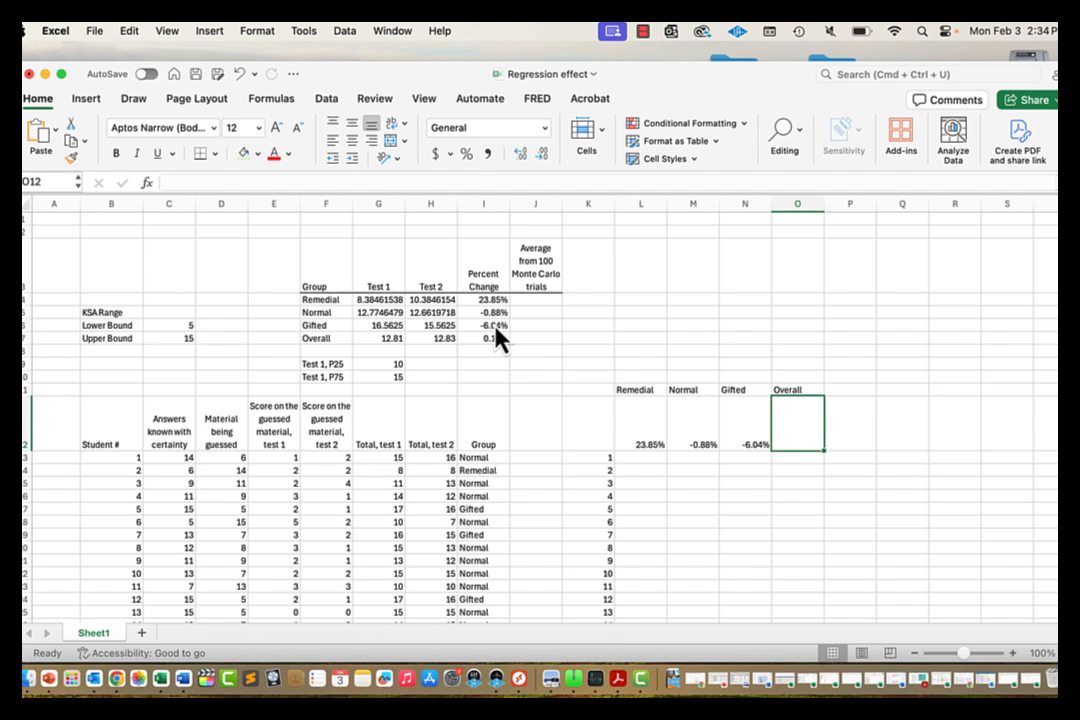
text(=)
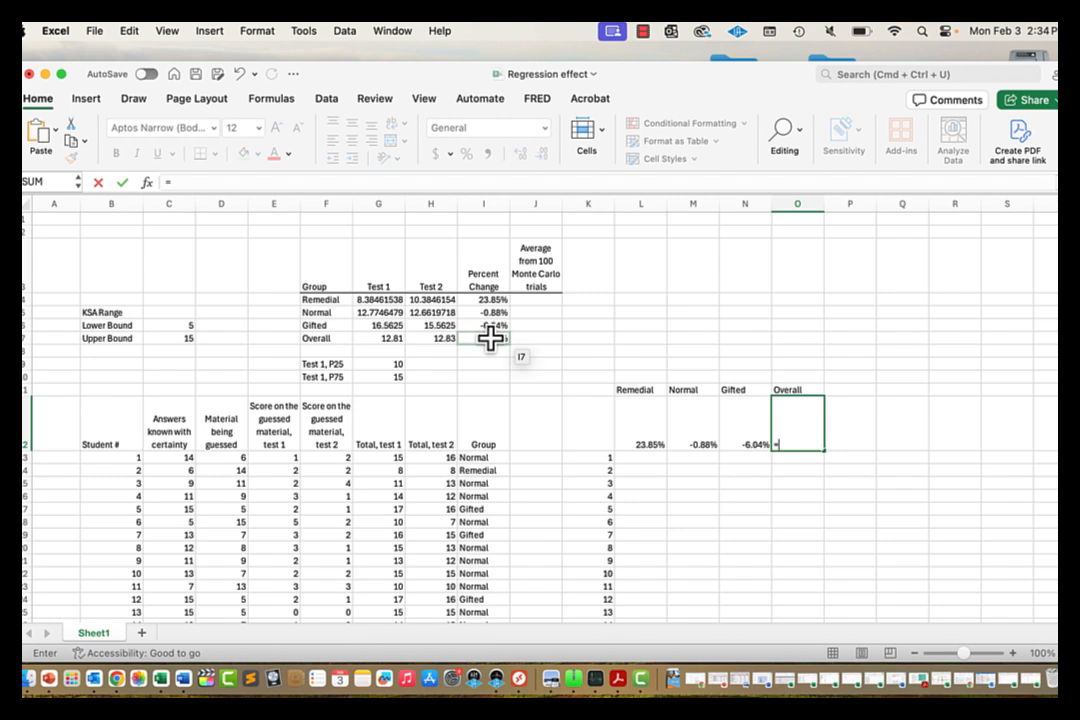
click(490, 338)
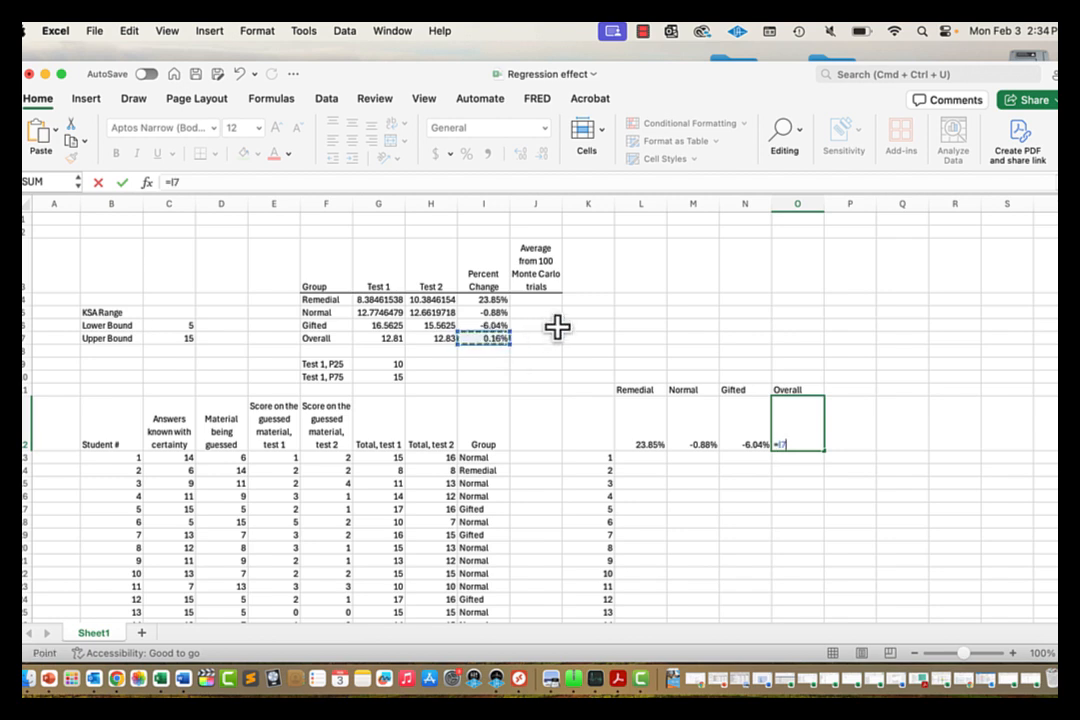
key(Return)
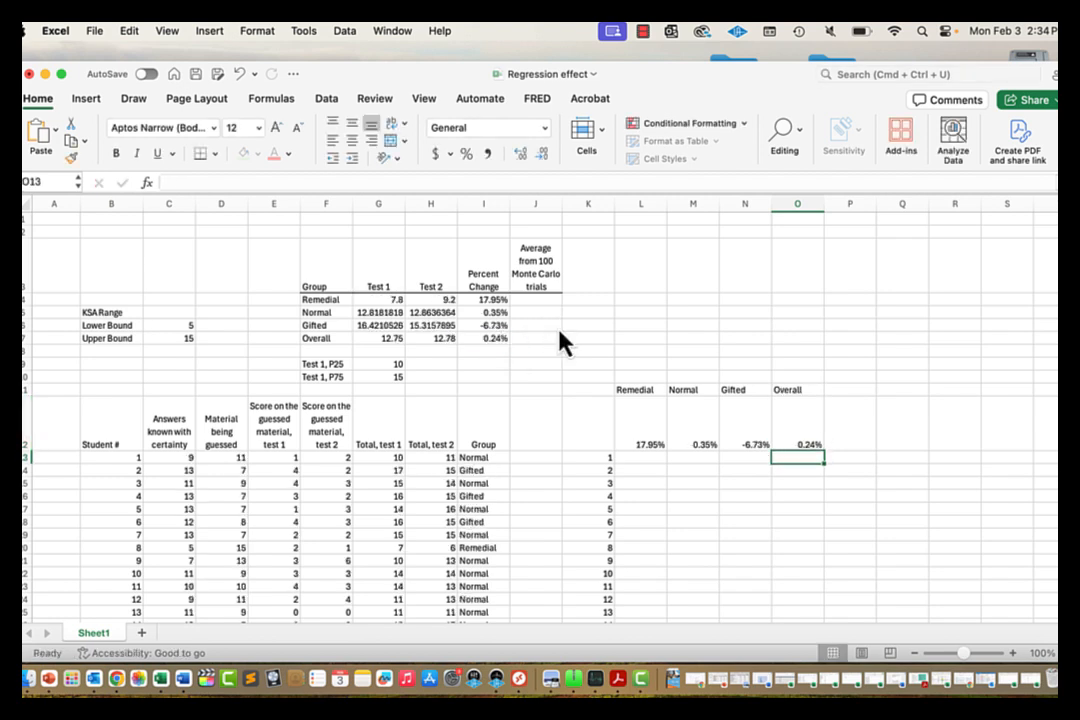
key(Up)
key(Up)
key(Down)
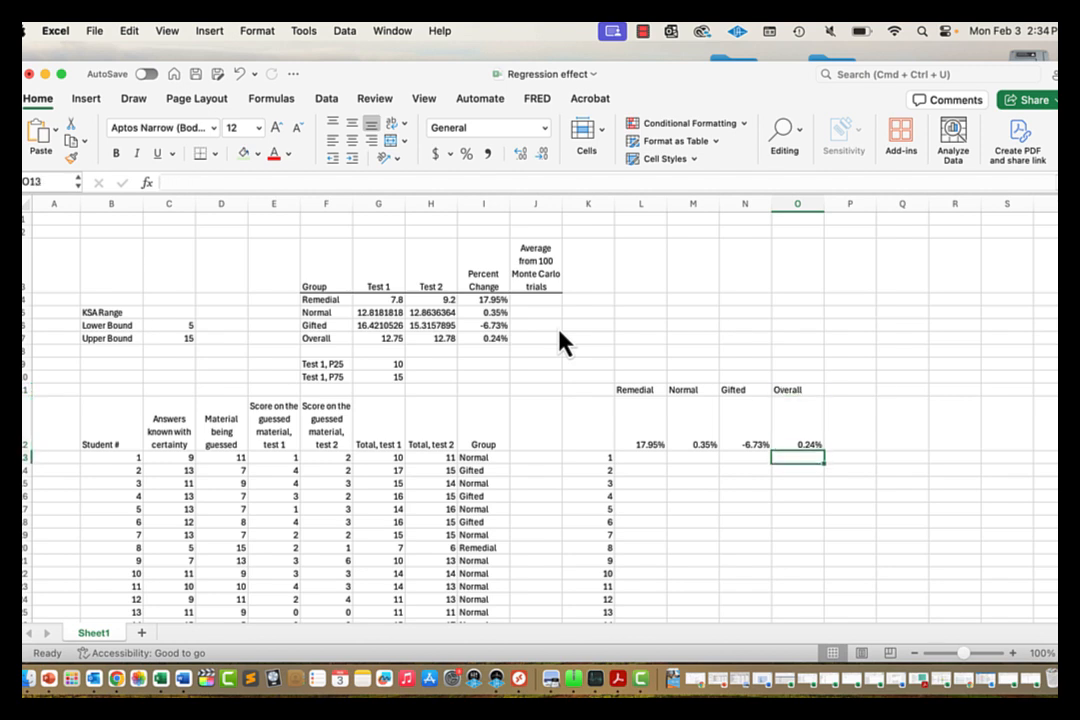
key(Left)
key(Left)
key(Left)
key(Left)
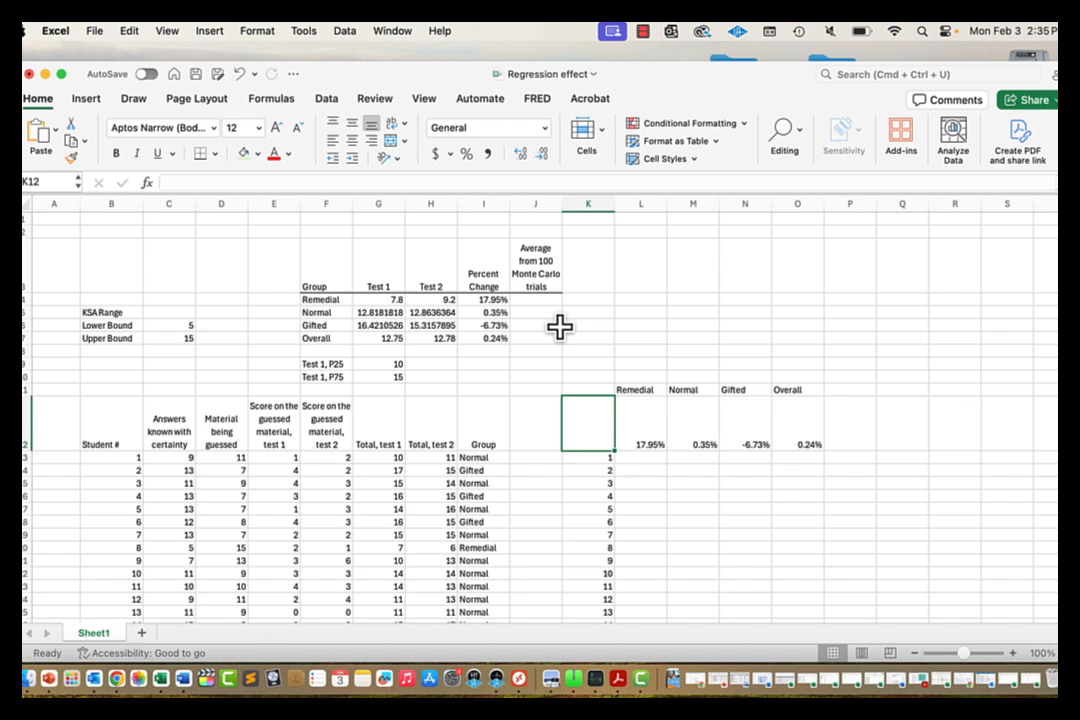
Step: Select K12:O112 and create a Data Table with column input cell $K$12
key(shift+Right)
key(shift+Right)
key(shift+Right)
key(shift+Right)
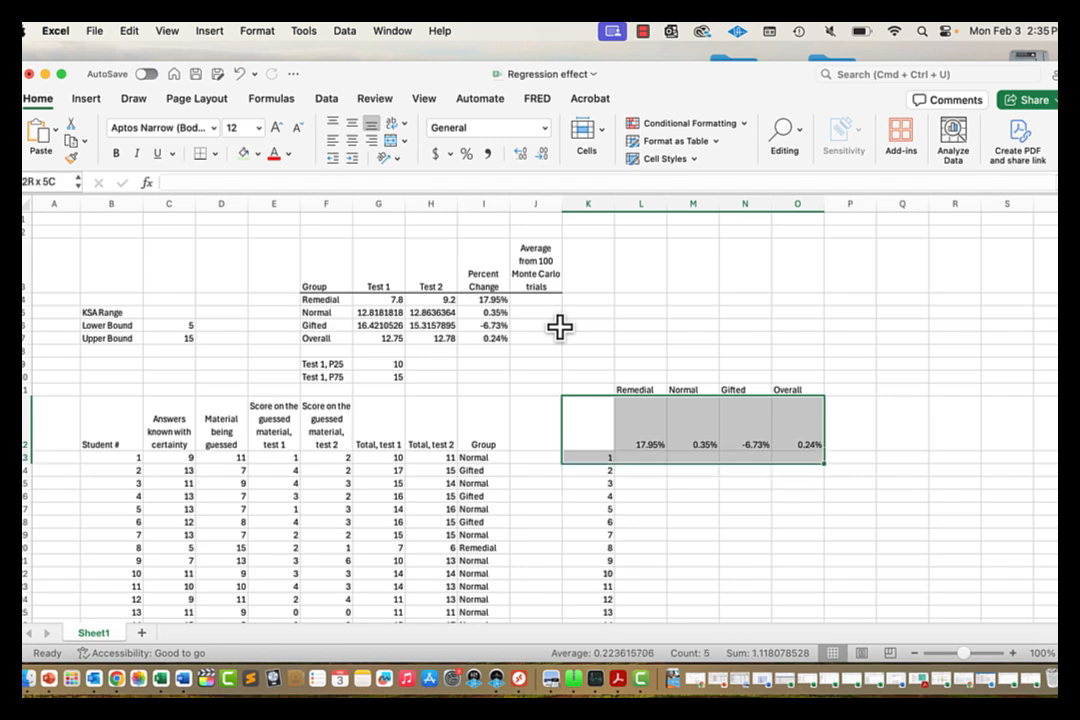
key(super+shift+Down)
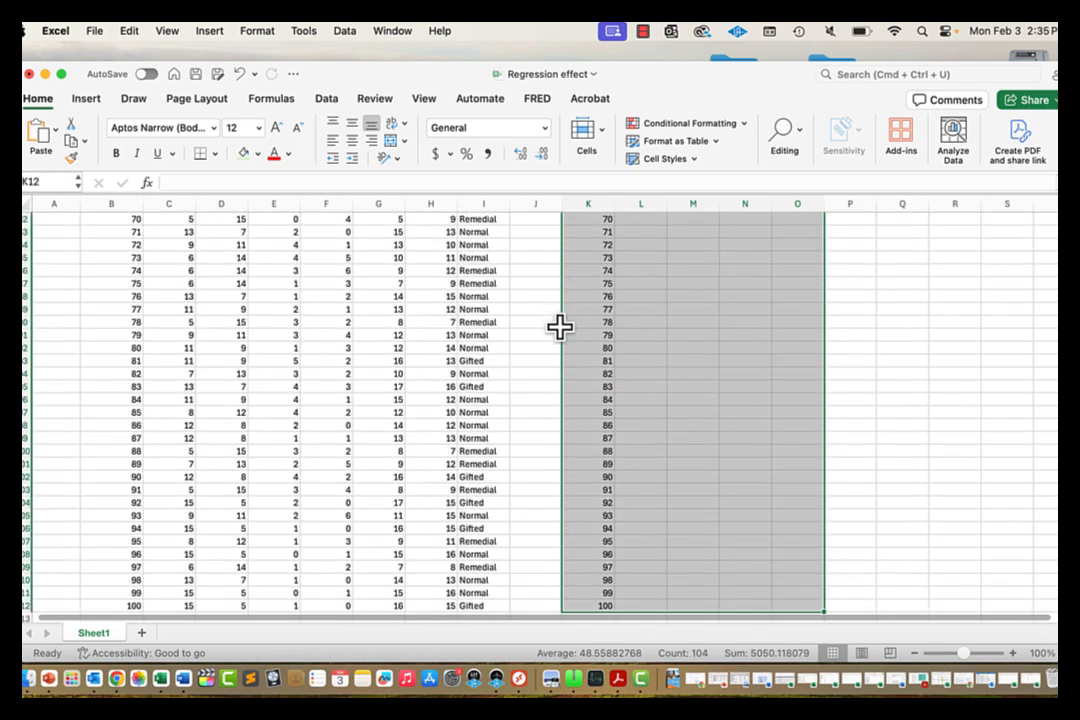
scroll(690, 325, up, 1)
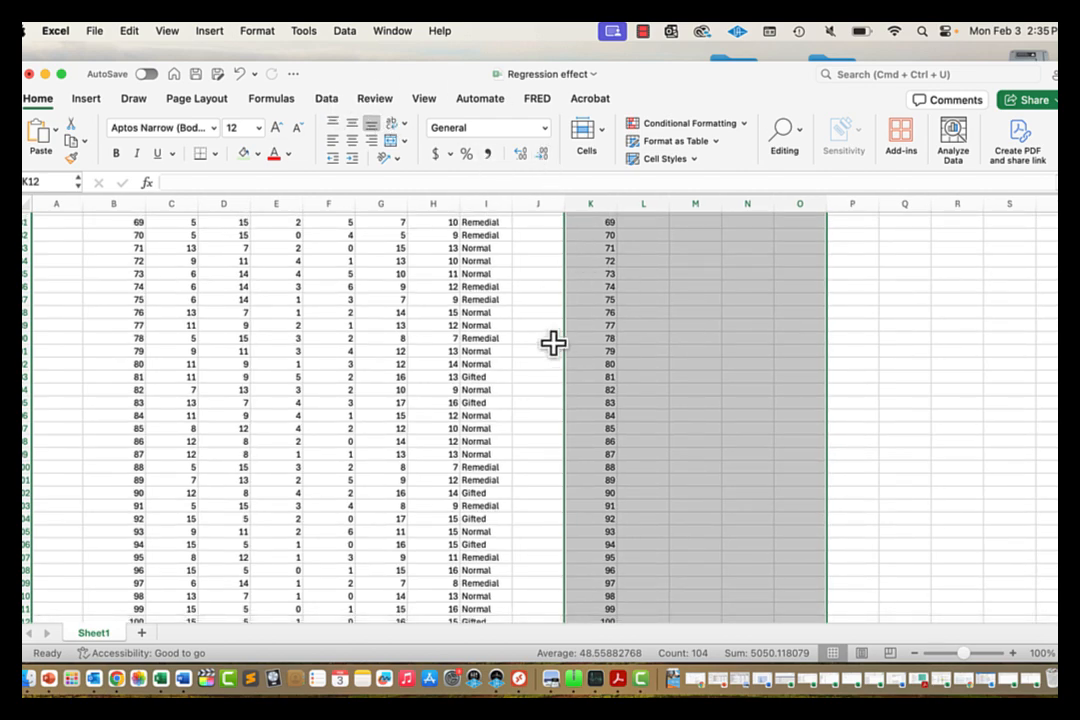
click(332, 99)
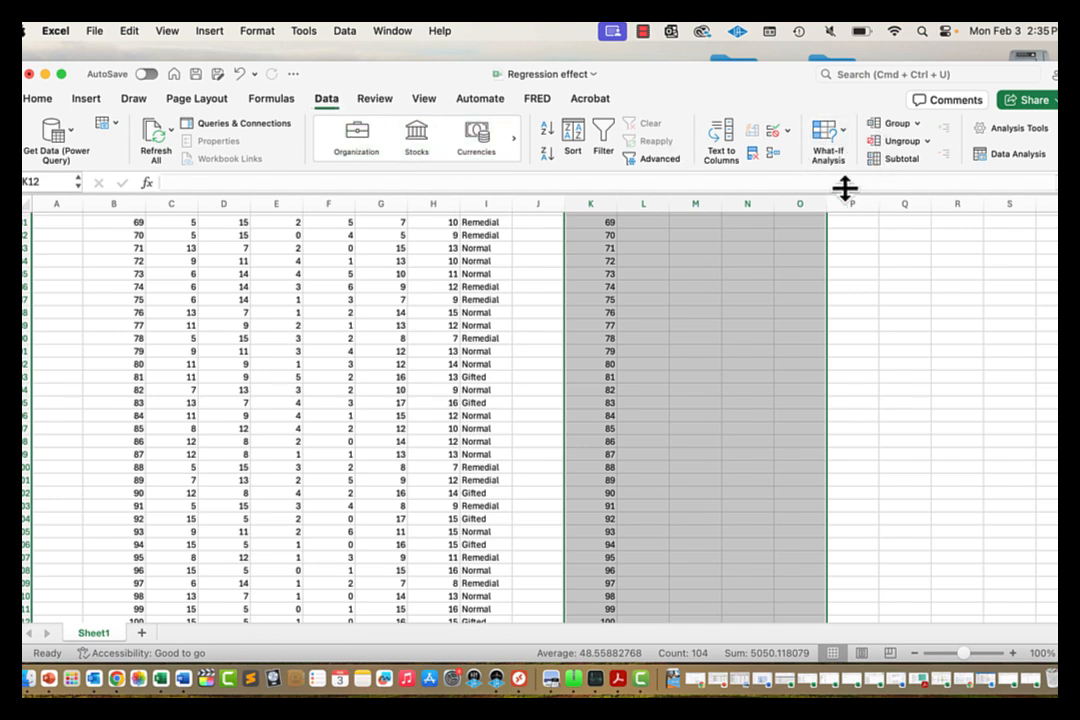
click(843, 143)
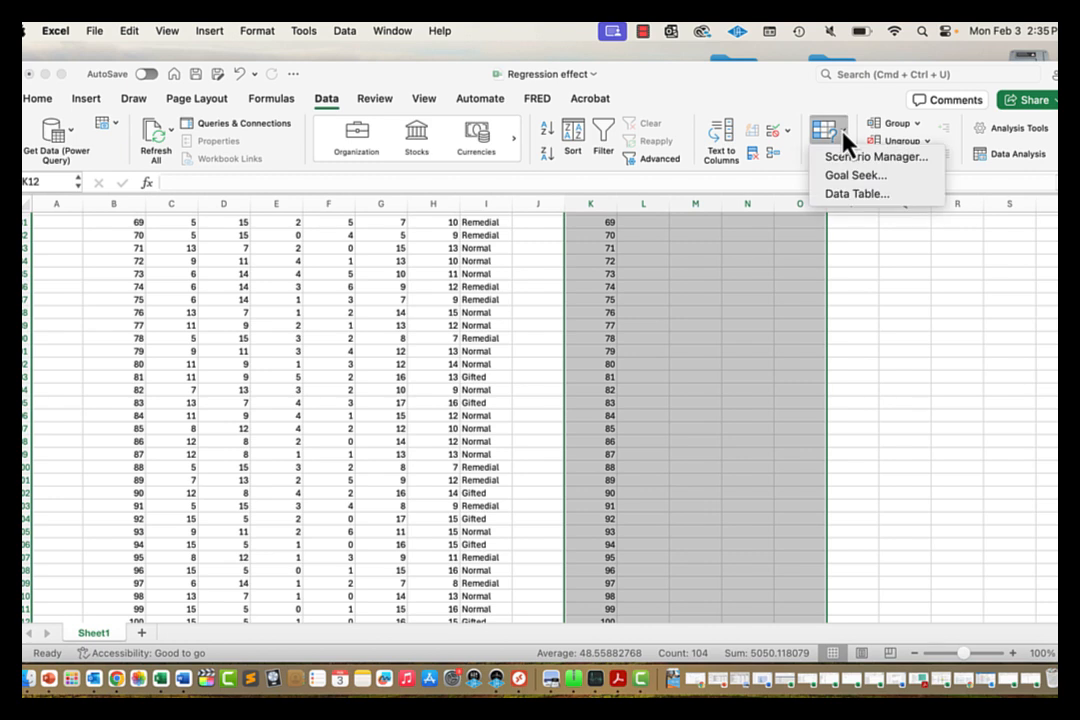
click(868, 195)
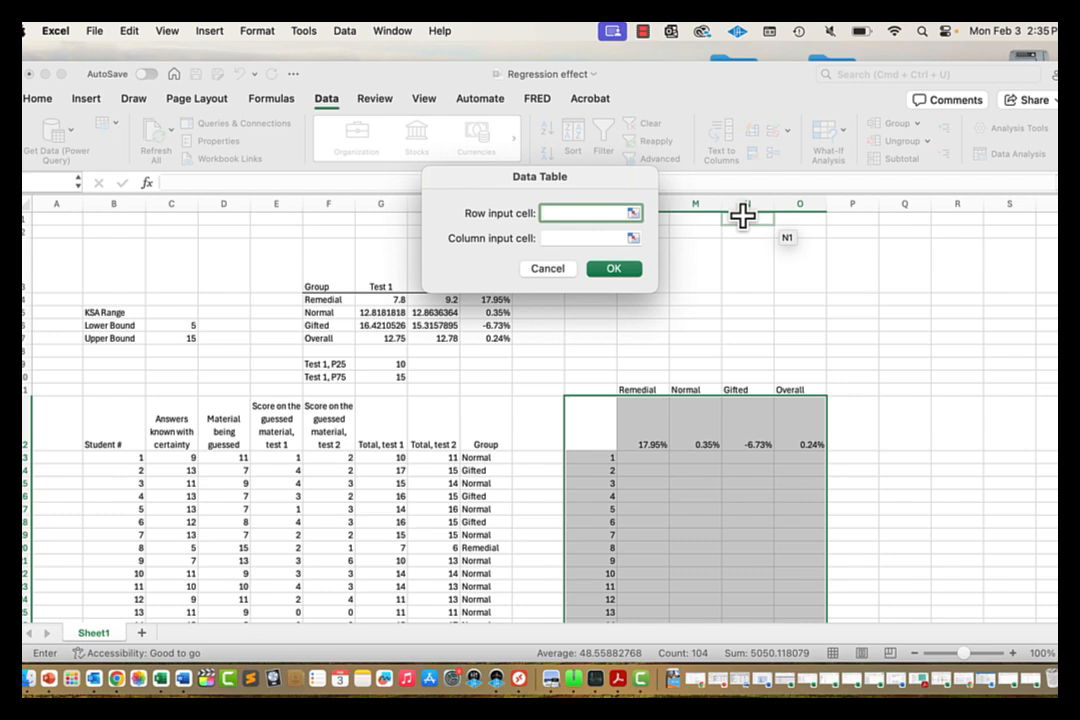
key(Tab)
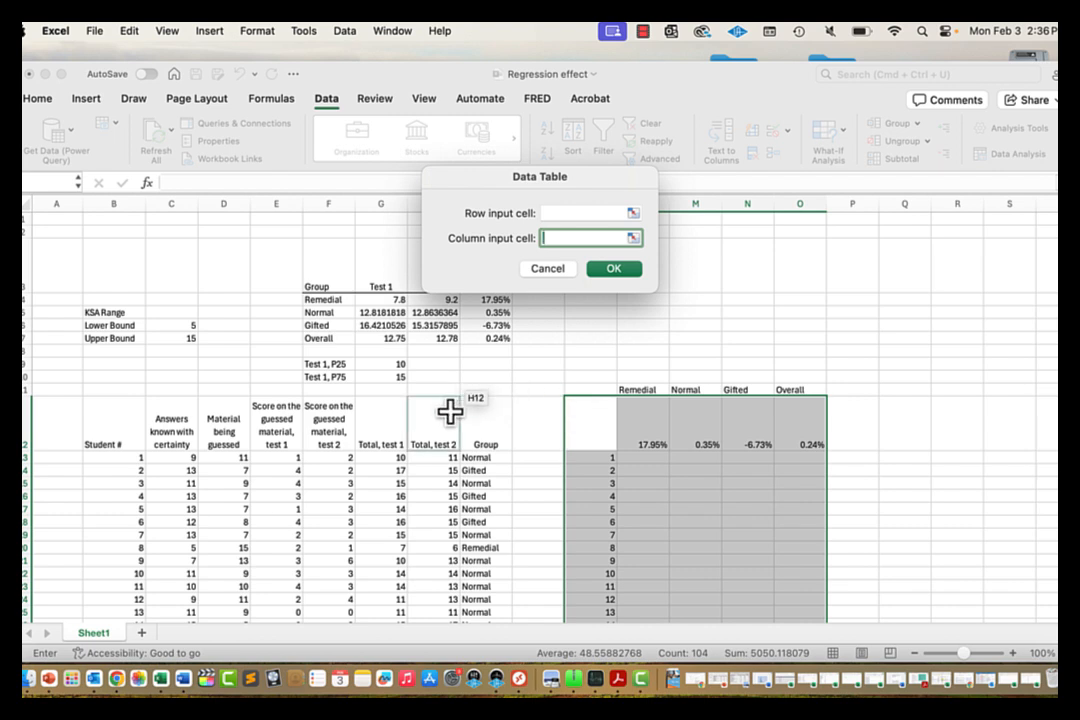
click(580, 417)
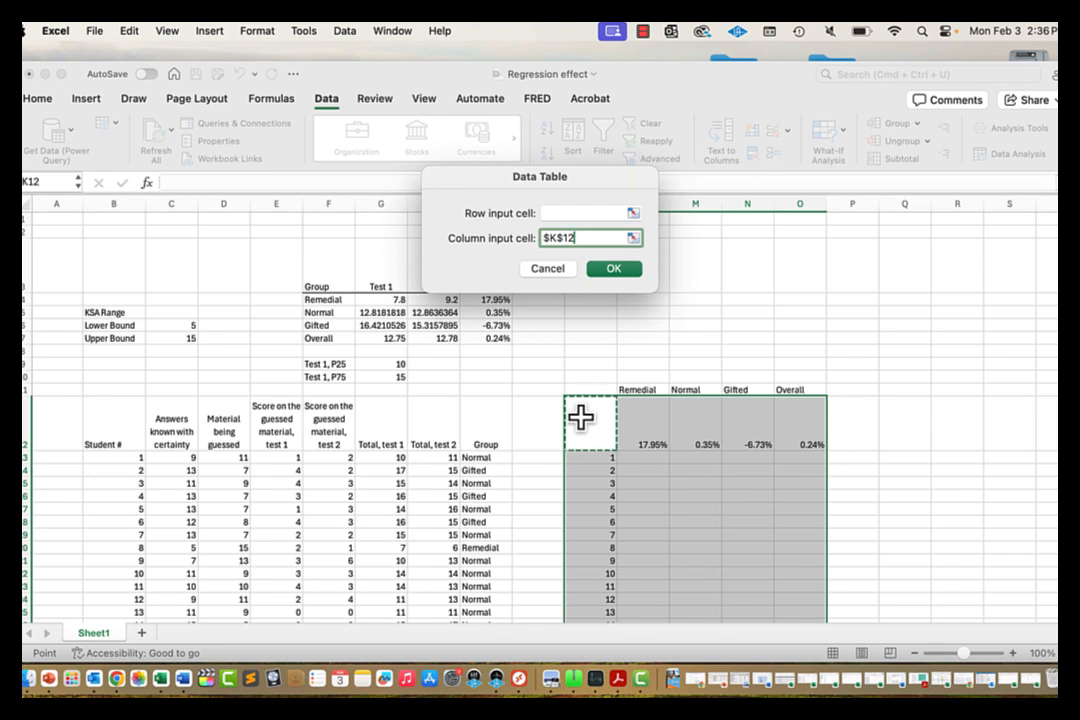
click(616, 270)
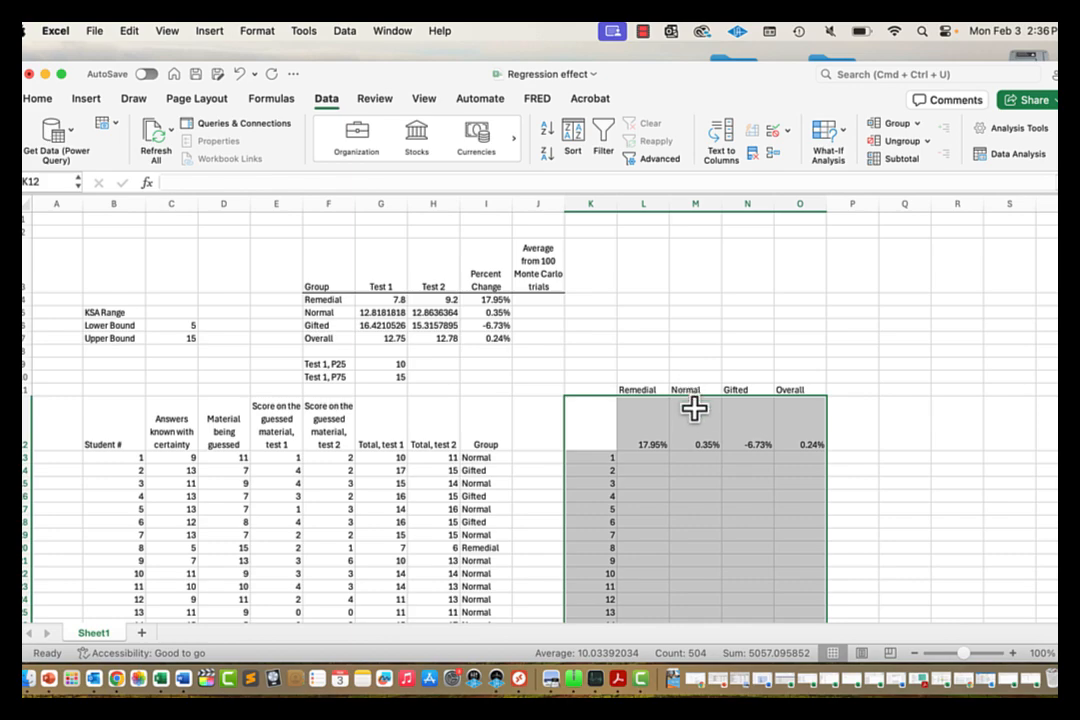
Step: Inspect the data table's TABLE results for 100 trials, then start =average( in J4
click(691, 472)
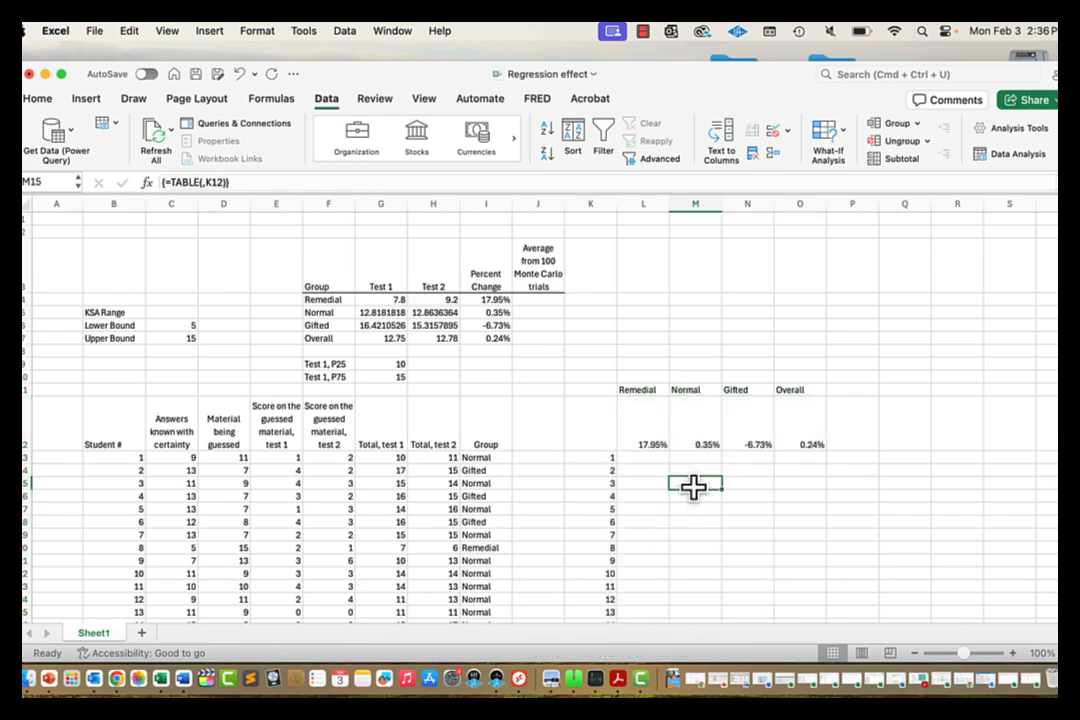
scroll(680, 468, down, 20)
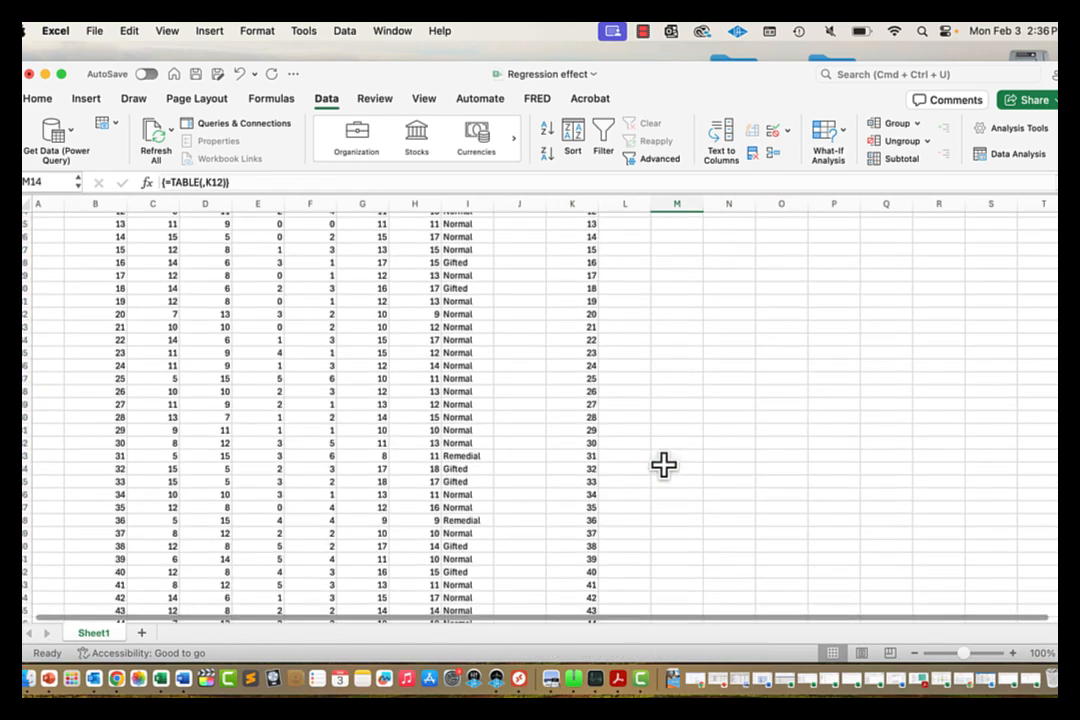
scroll(663, 465, up, 20)
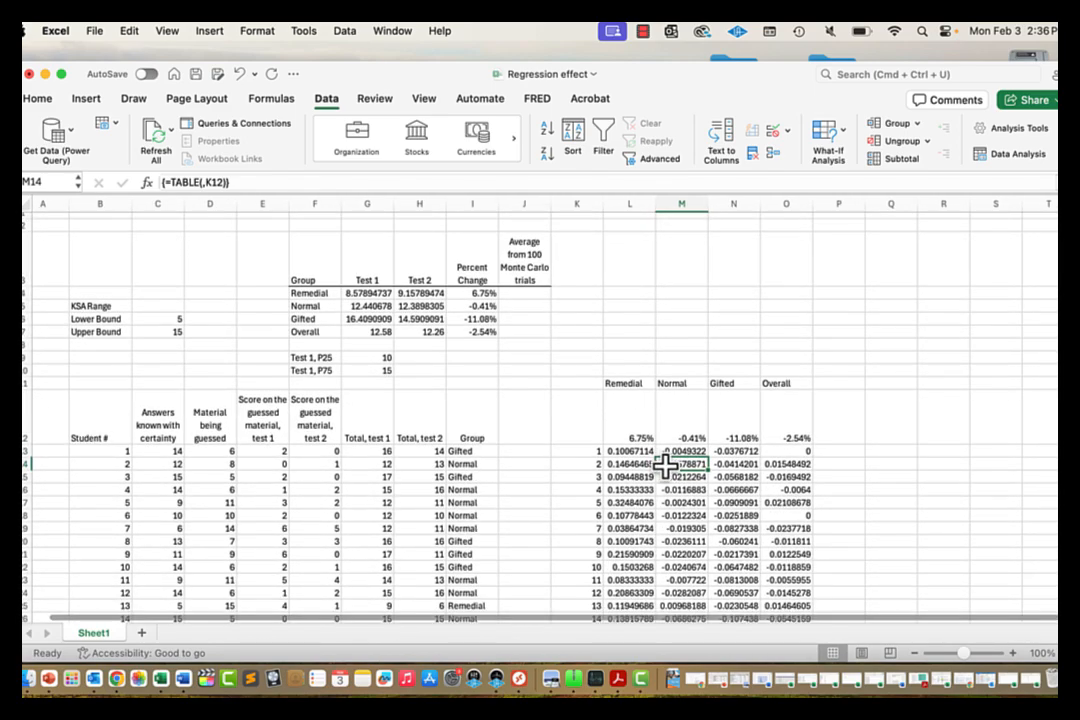
scroll(675, 458, down, 5)
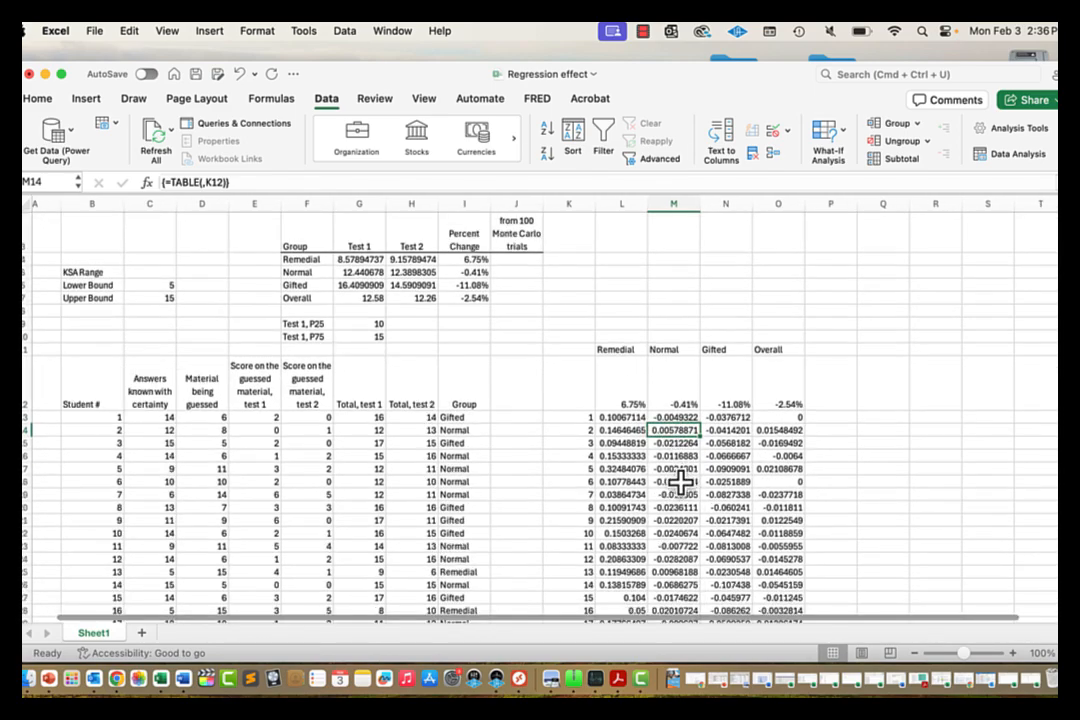
scroll(663, 443, up, 5)
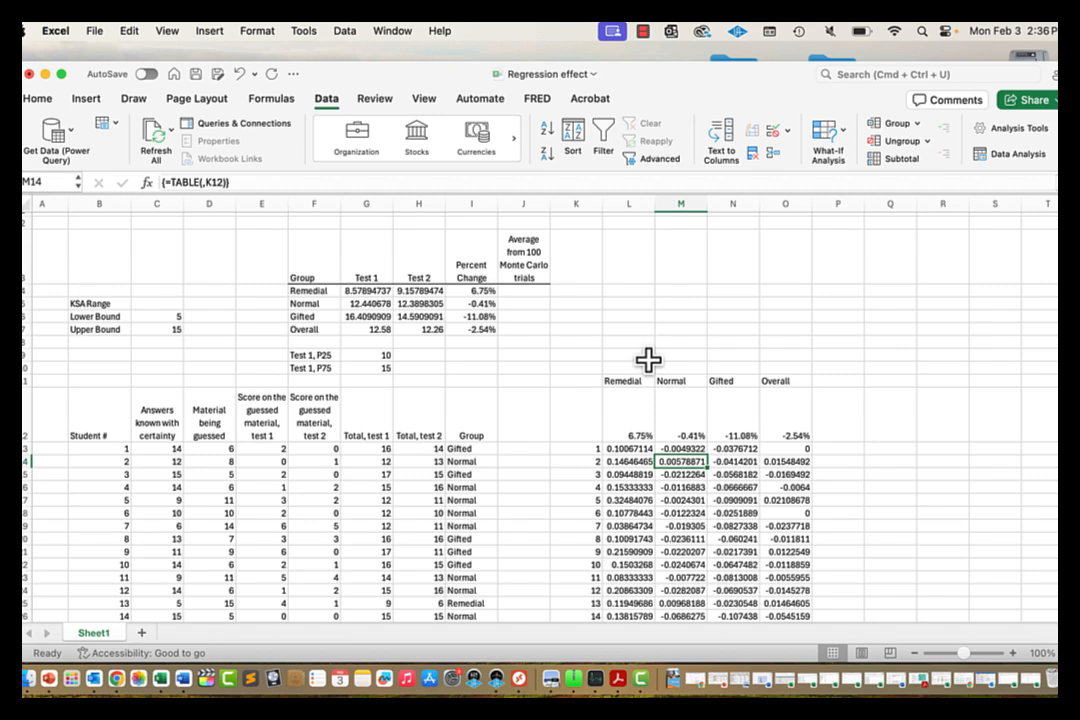
scroll(648, 360, up, 1)
scroll(648, 360, left, 1)
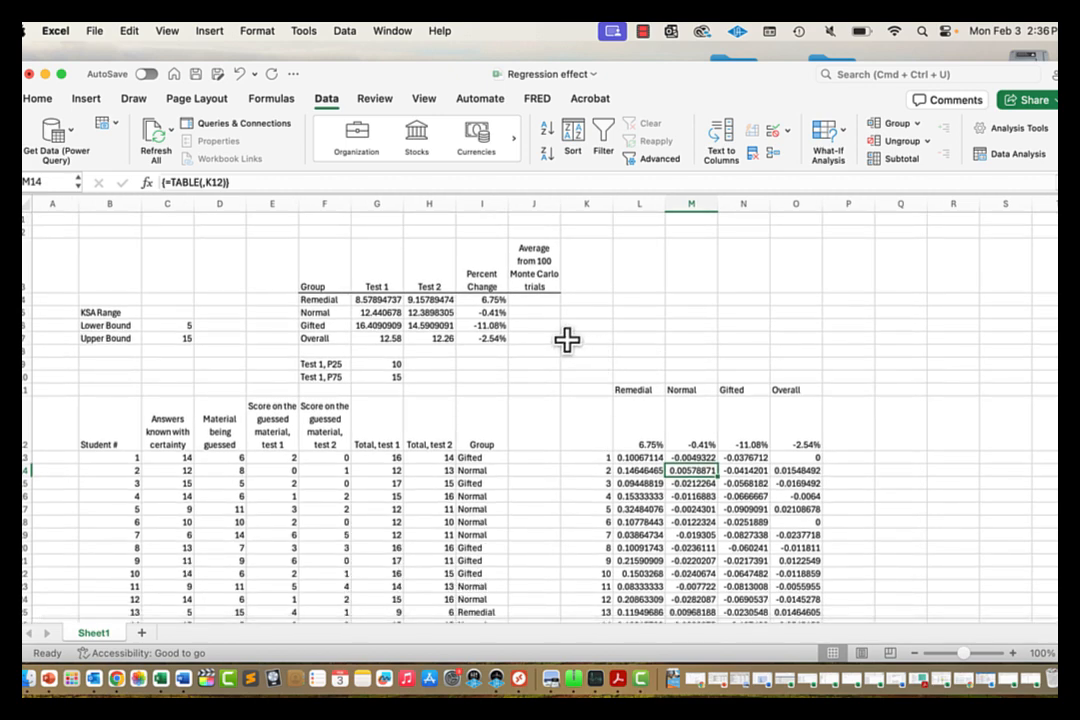
click(549, 299)
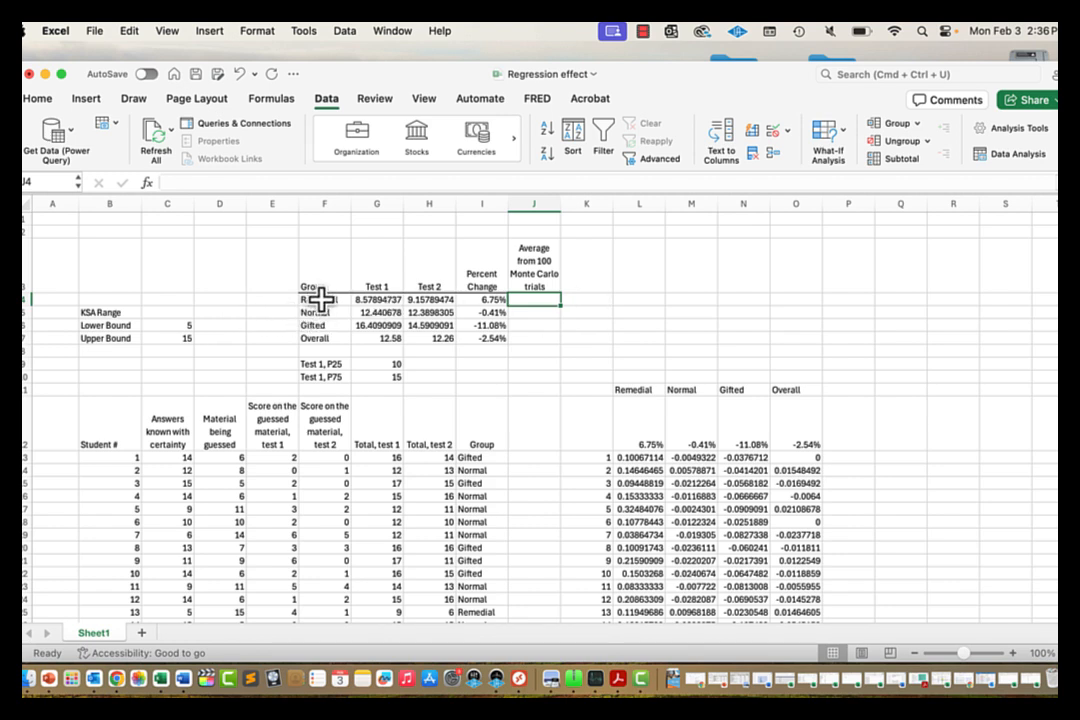
text(=)
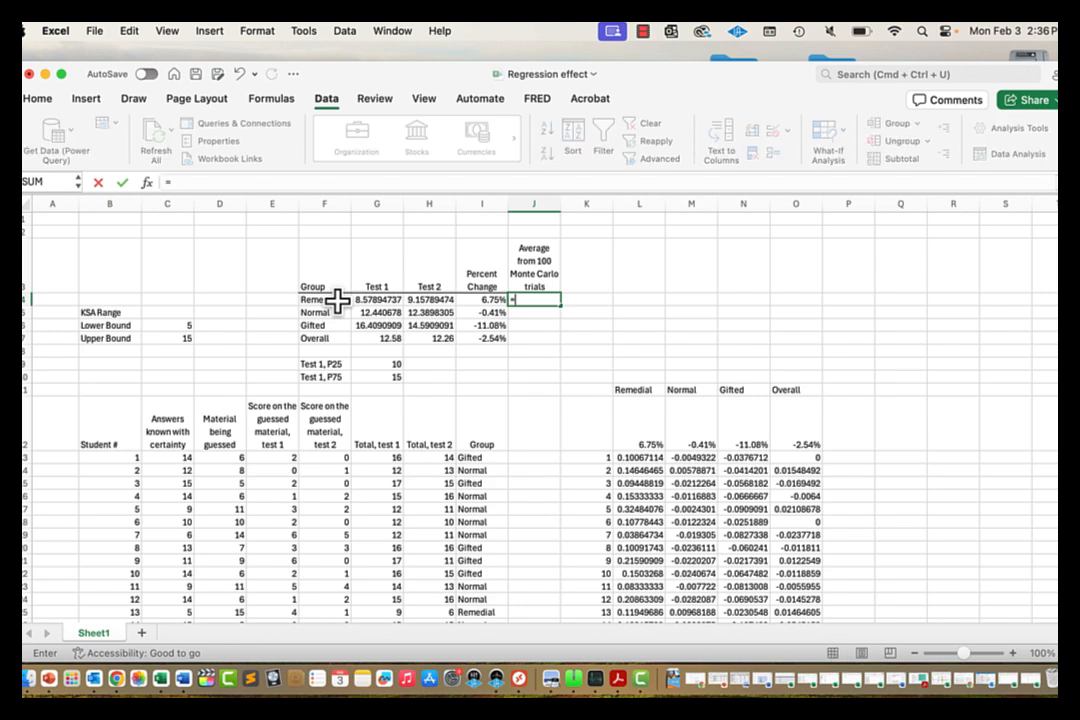
text(ave)
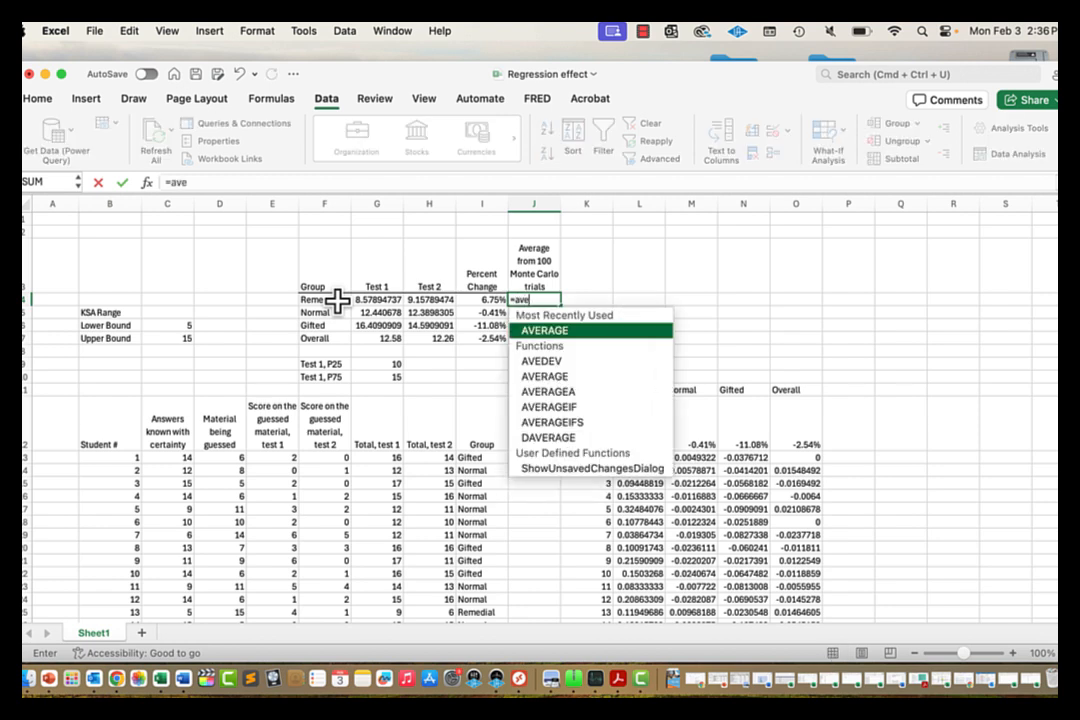
text(rage()
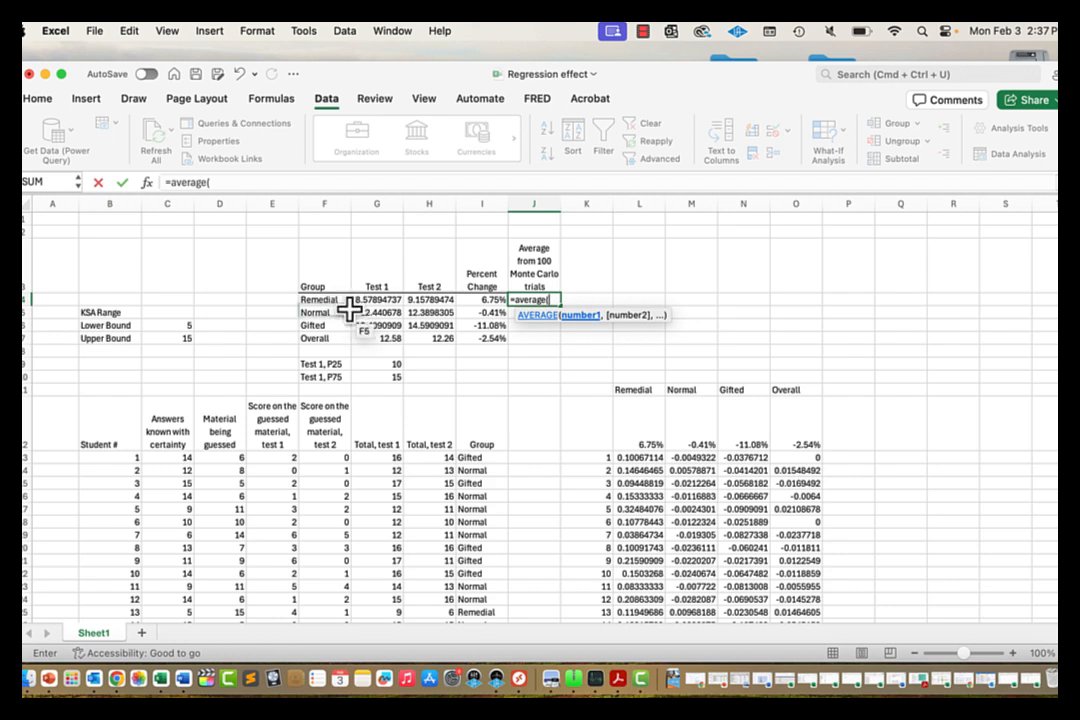
Step: Complete J4 as =AVERAGE(L13:L112) to average the Remedial trials
click(652, 459)
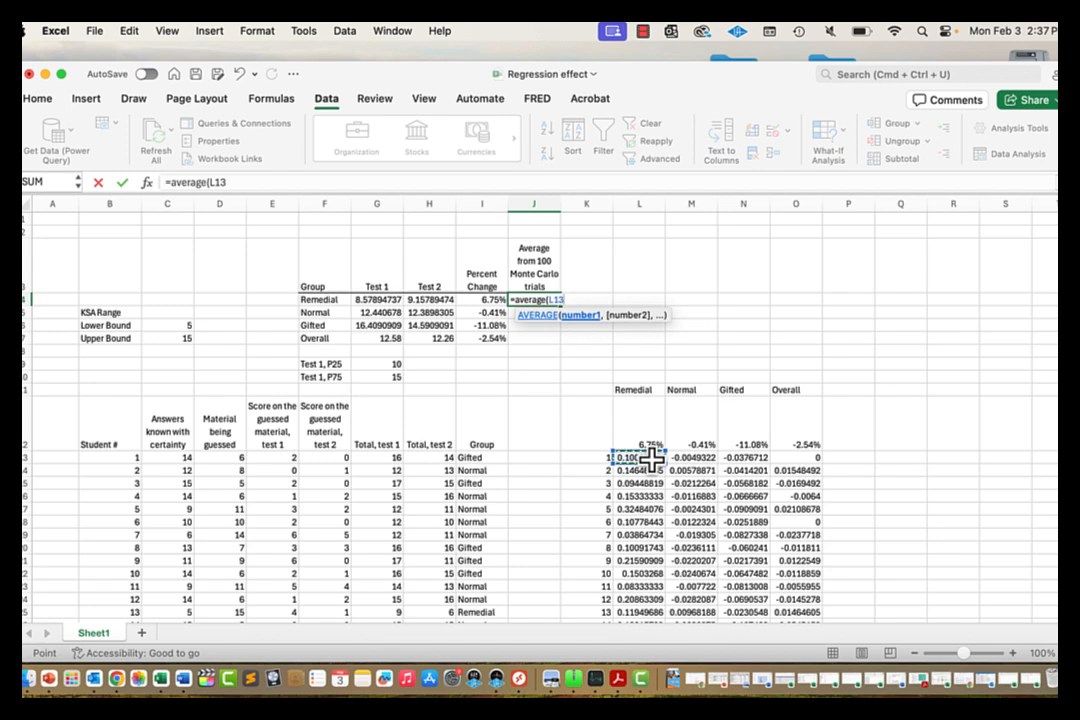
key(super+shift+Down)
text())
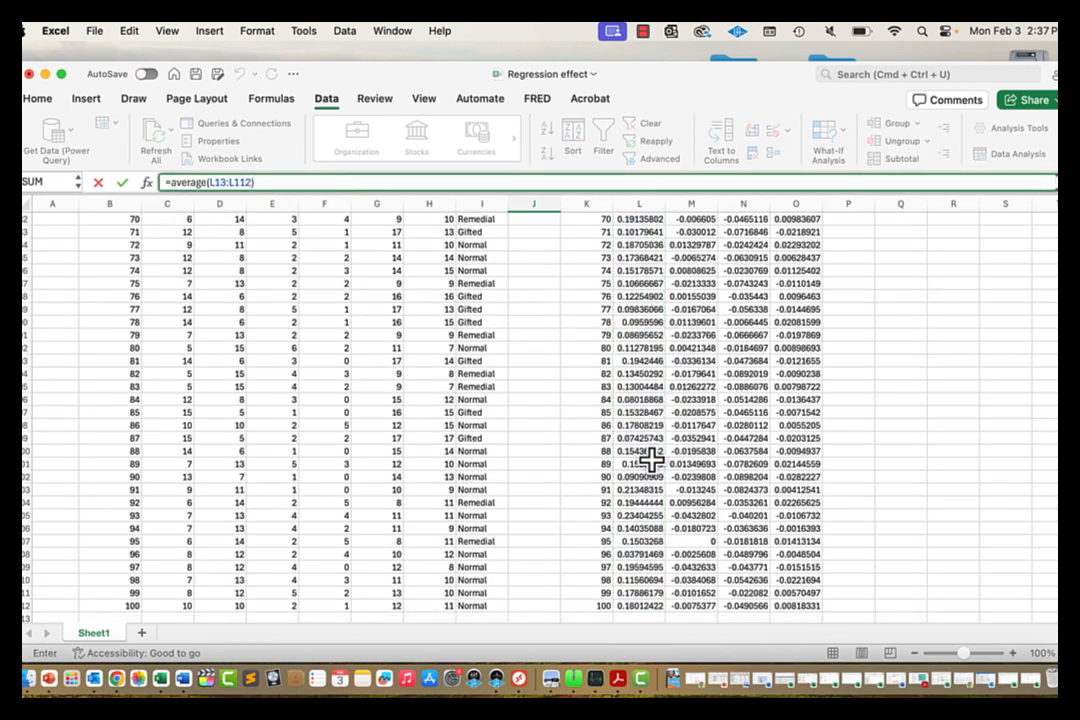
key(Return)
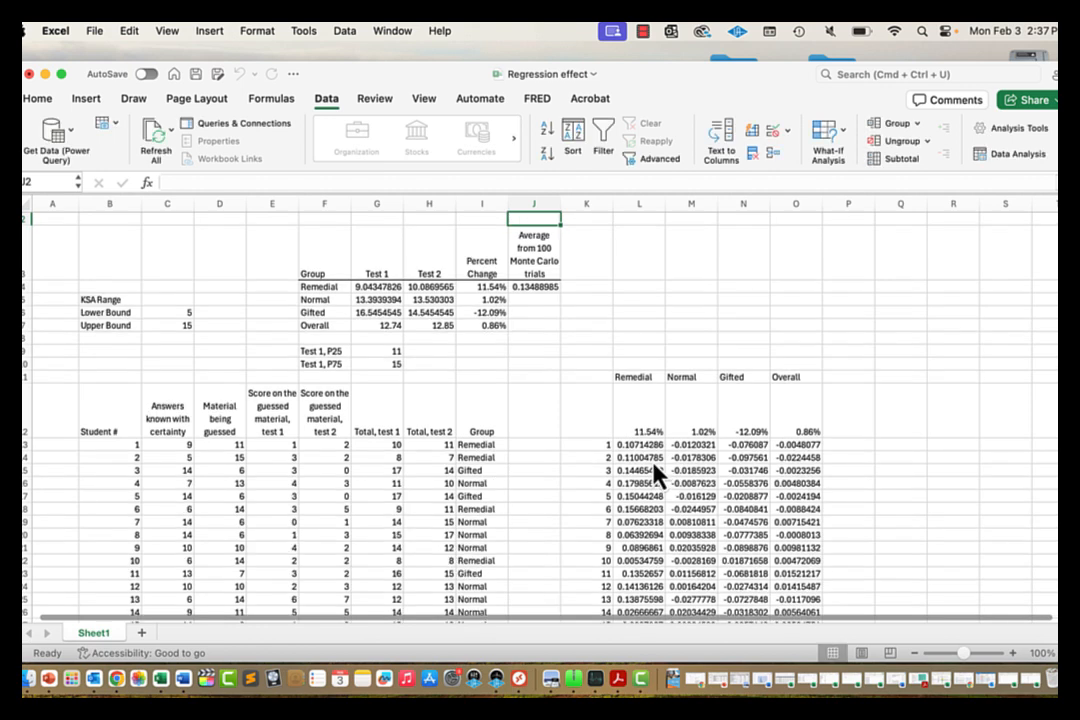
key(Down)
key(Down)
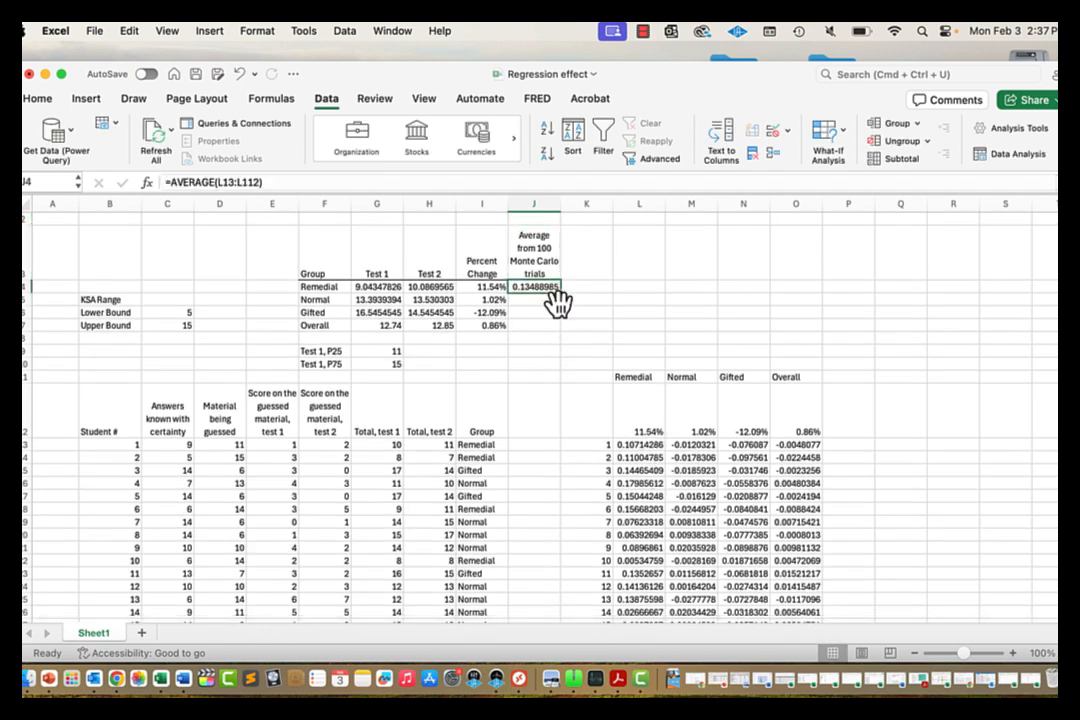
Step: Fill J4's average formula right into K4 so it averages M13:M112
click(553, 302)
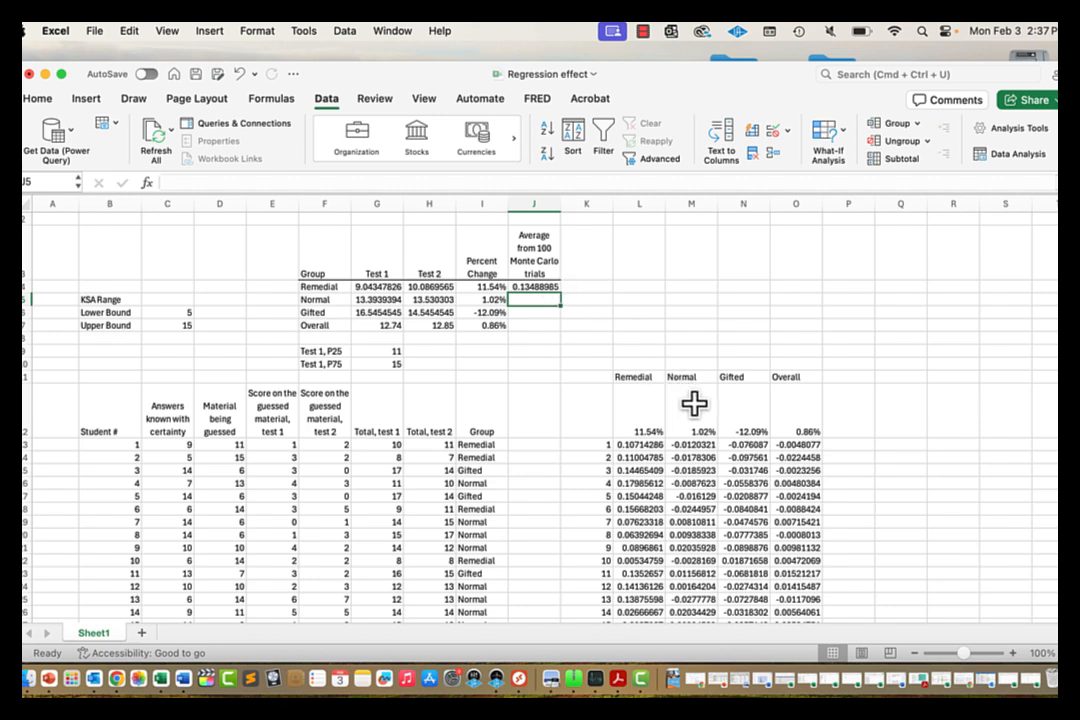
click(553, 287)
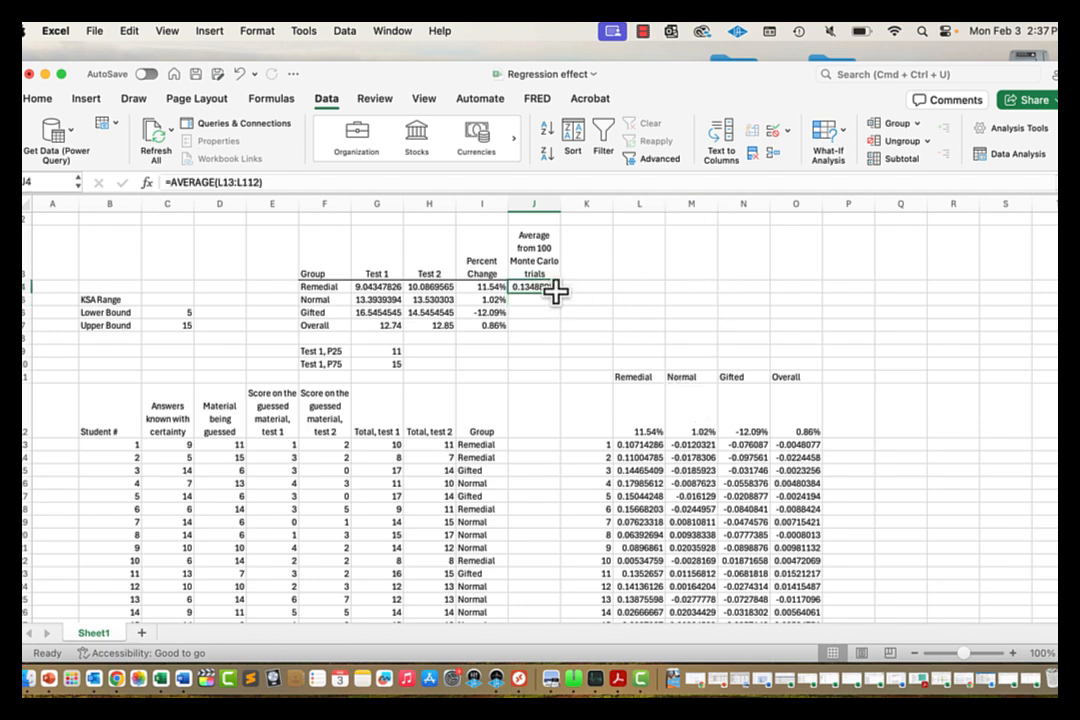
mouse_move(561, 294)
mouse_down()
mouse_move(586, 292)
mouse_move(535, 294)
mouse_move(580, 293)
mouse_up()
click(586, 287)
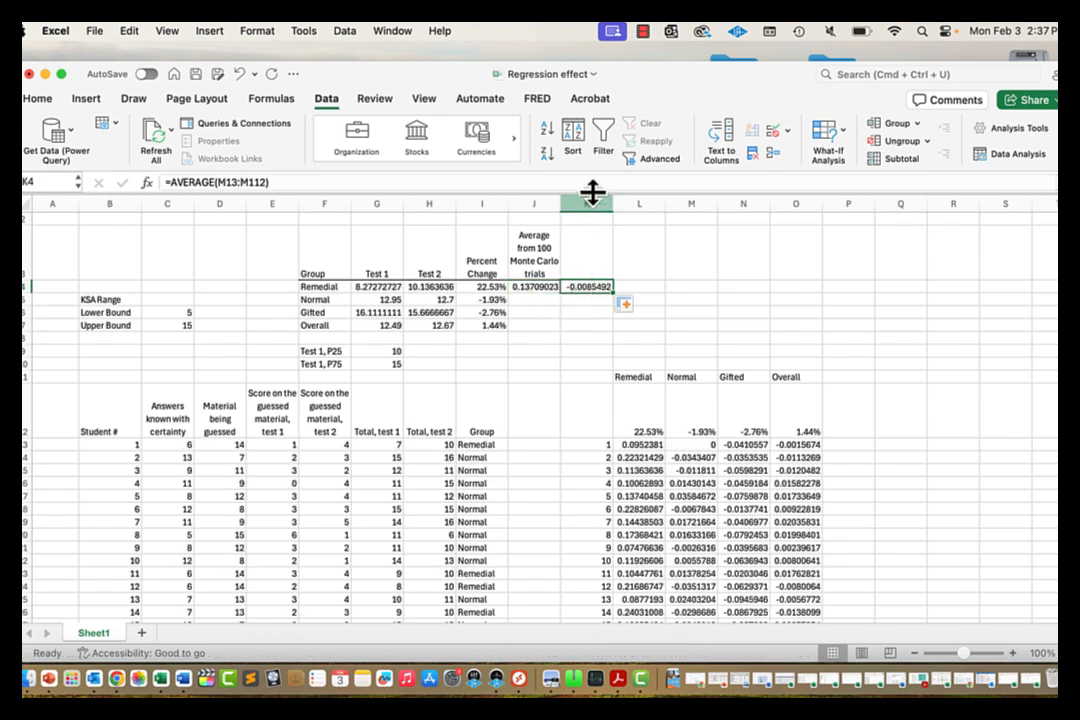
Step: Move the copied average formulas so J5 and J6 hold the Normal and Gifted averages
click(591, 182)
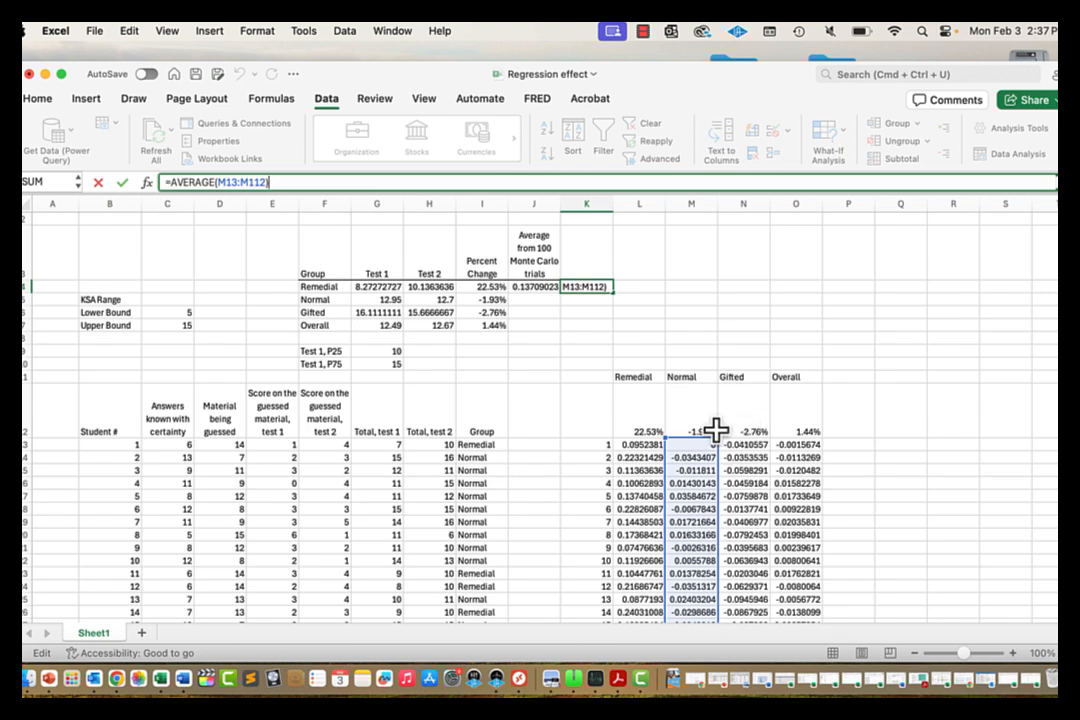
key(Return)
click(582, 288)
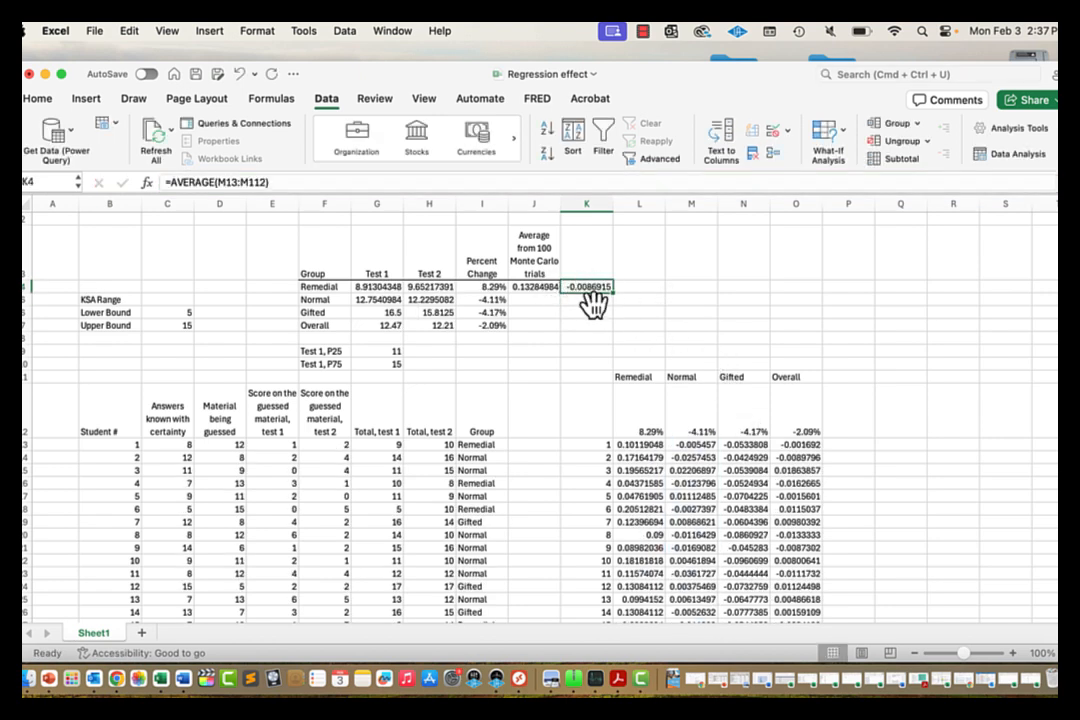
drag(593, 303, 540, 310)
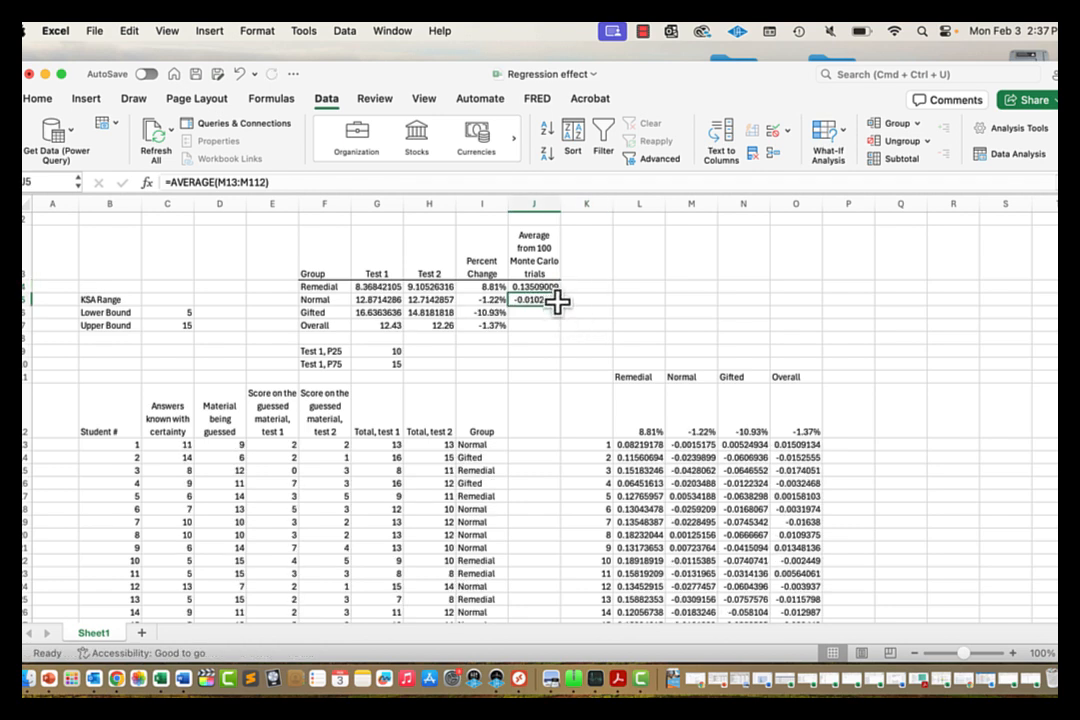
click(535, 324)
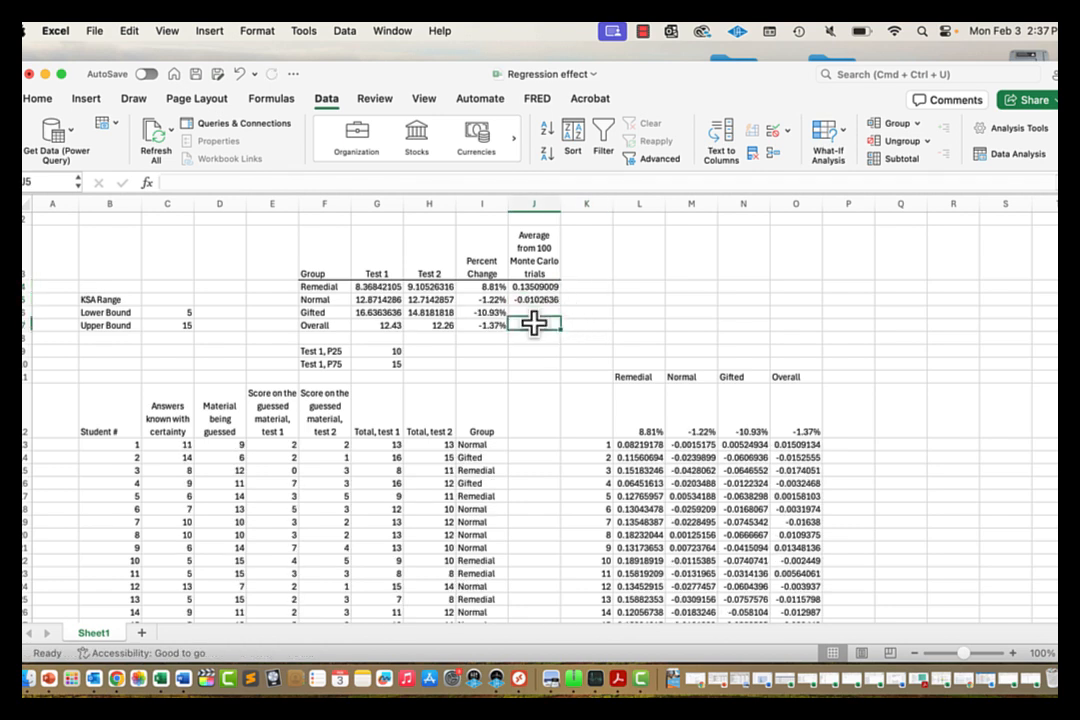
click(535, 300)
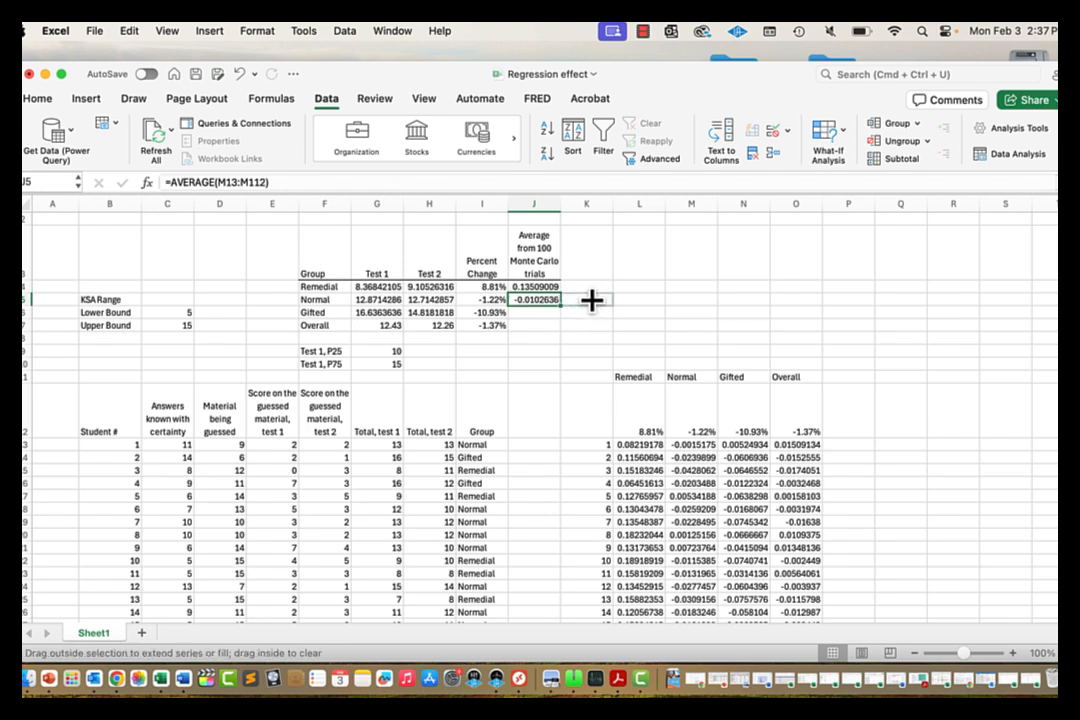
drag(592, 300, 590, 300)
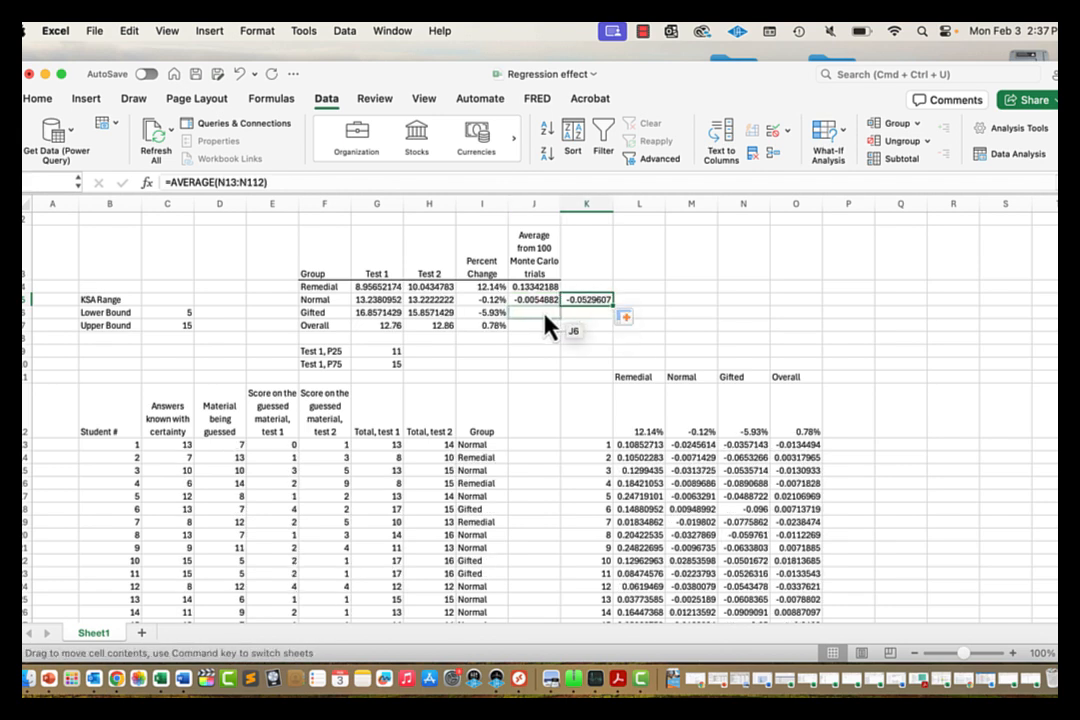
mouse_move(539, 316)
mouse_down()
mouse_move(594, 318)
mouse_move(535, 337)
mouse_move(533, 327)
mouse_up()
Step: Set J7 to =AVERAGE(O13:O112) for the Overall trials and recalculate
click(588, 313)
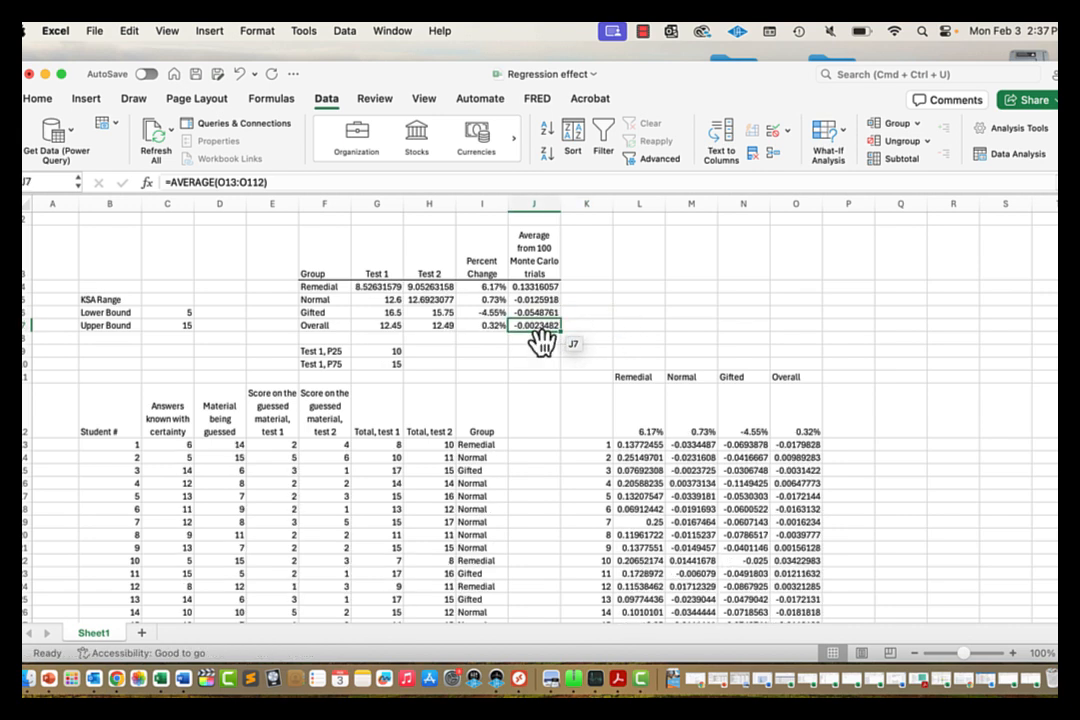
click(549, 180)
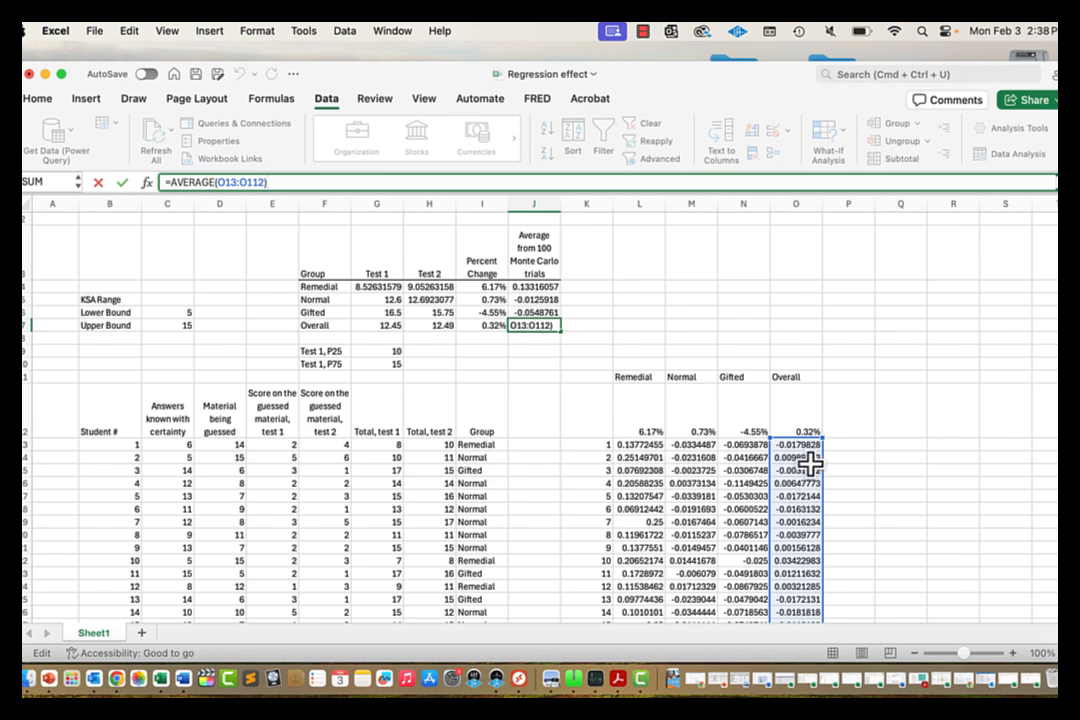
click(700, 339)
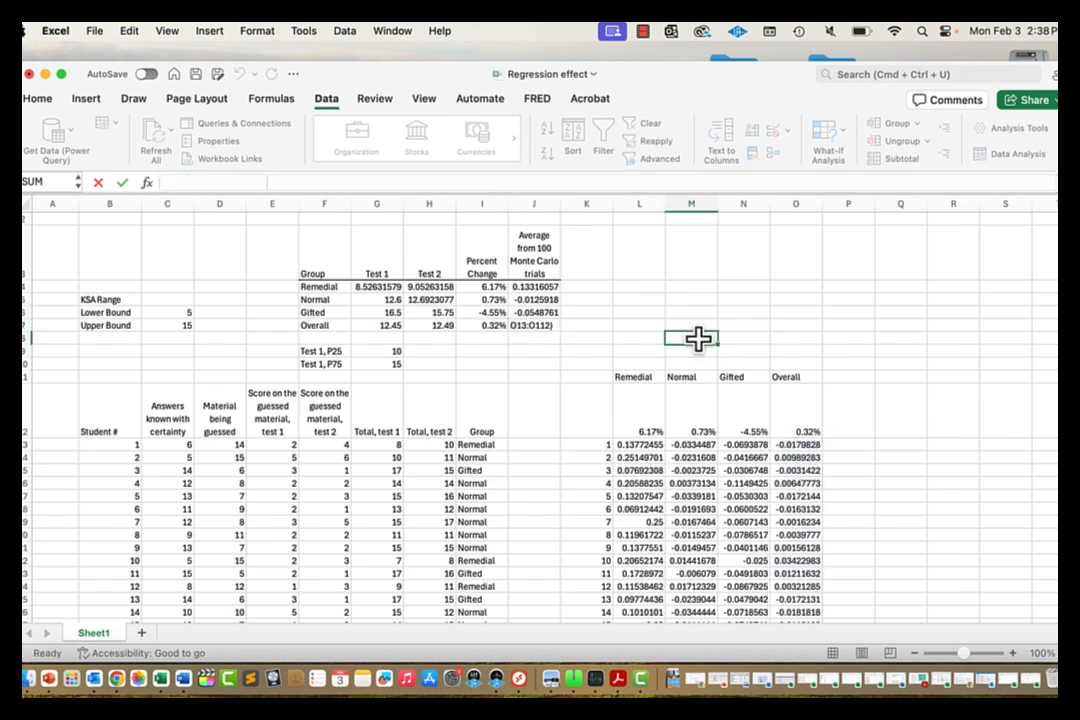
click(529, 353)
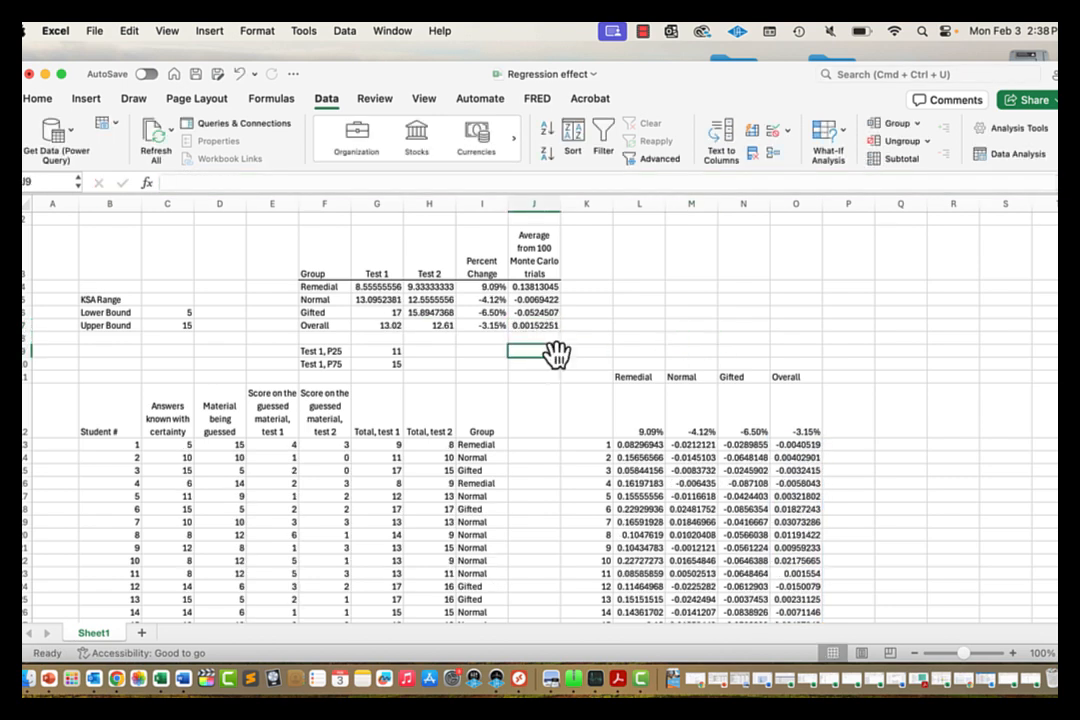
click(538, 327)
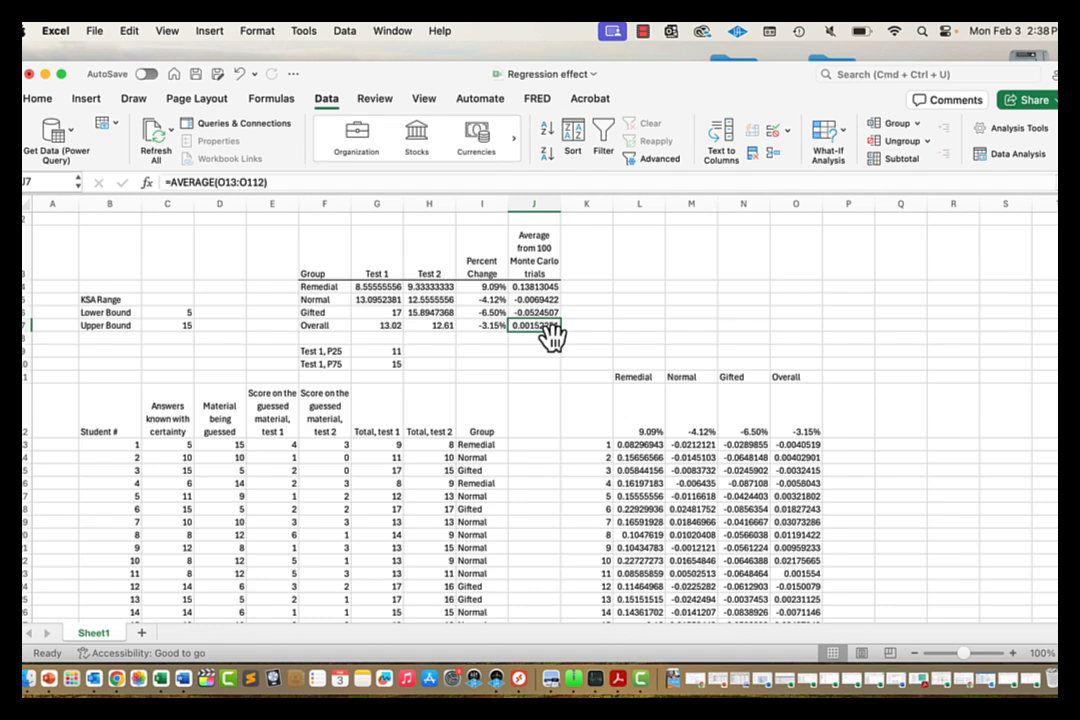
click(537, 287)
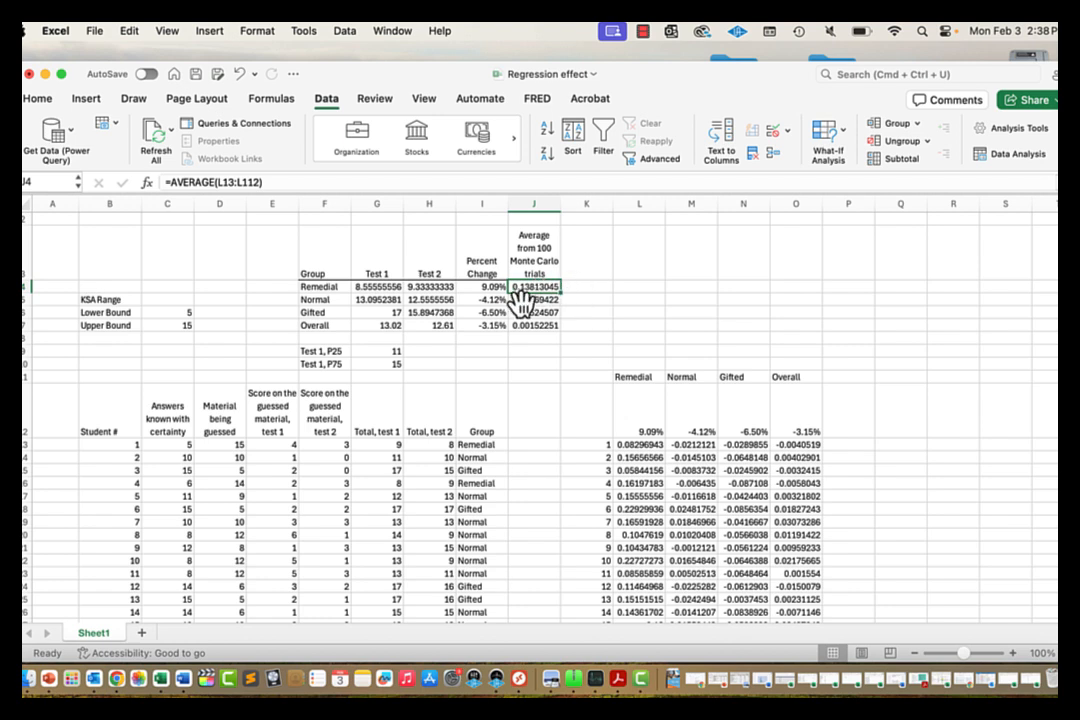
click(338, 287)
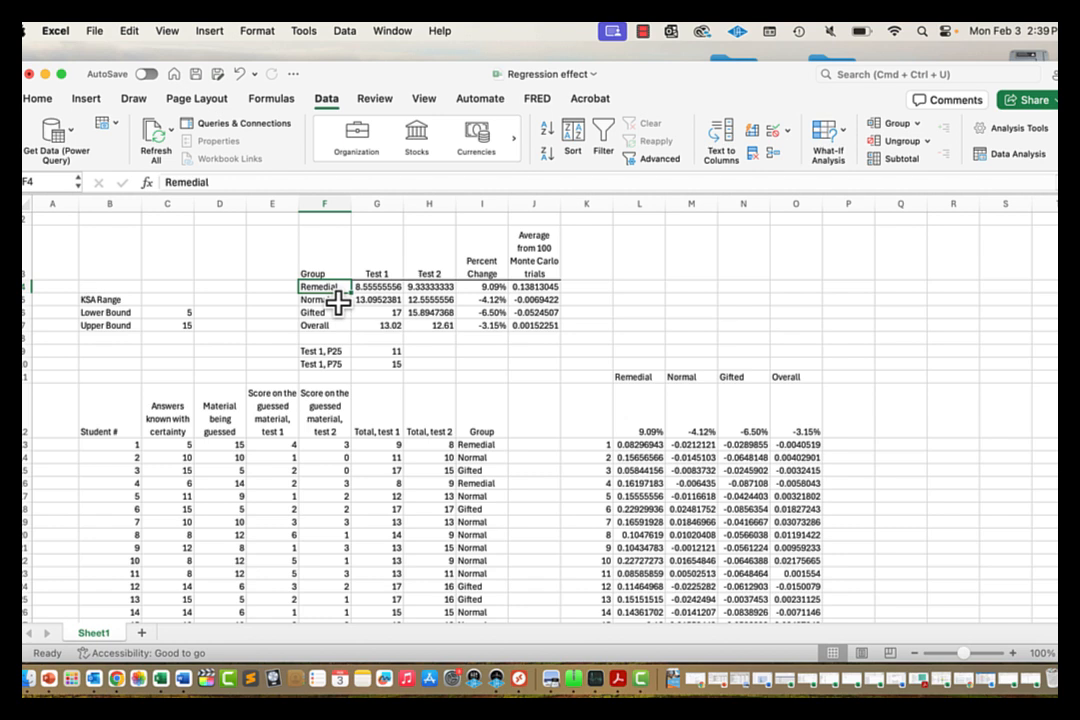
click(337, 311)
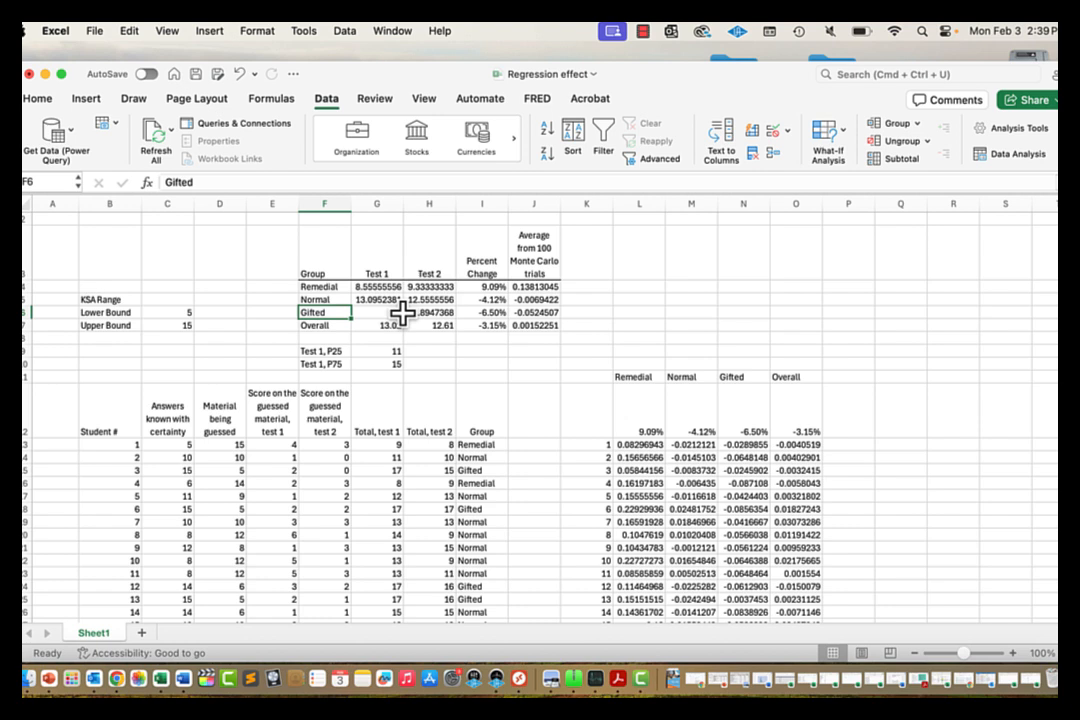
click(530, 312)
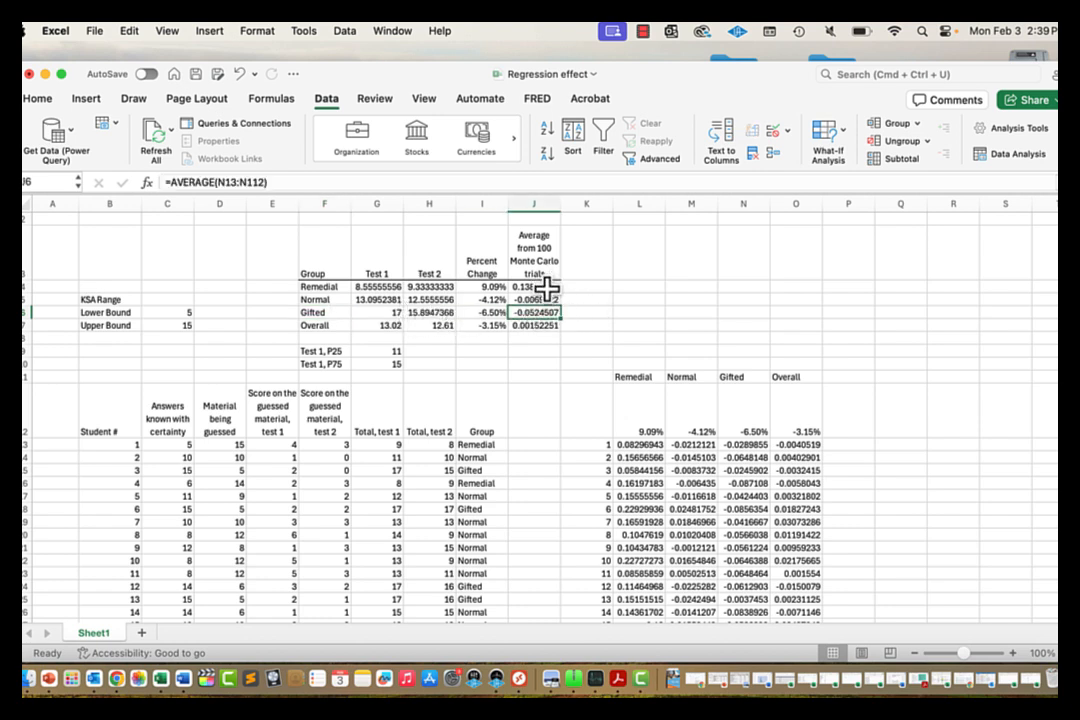
click(548, 287)
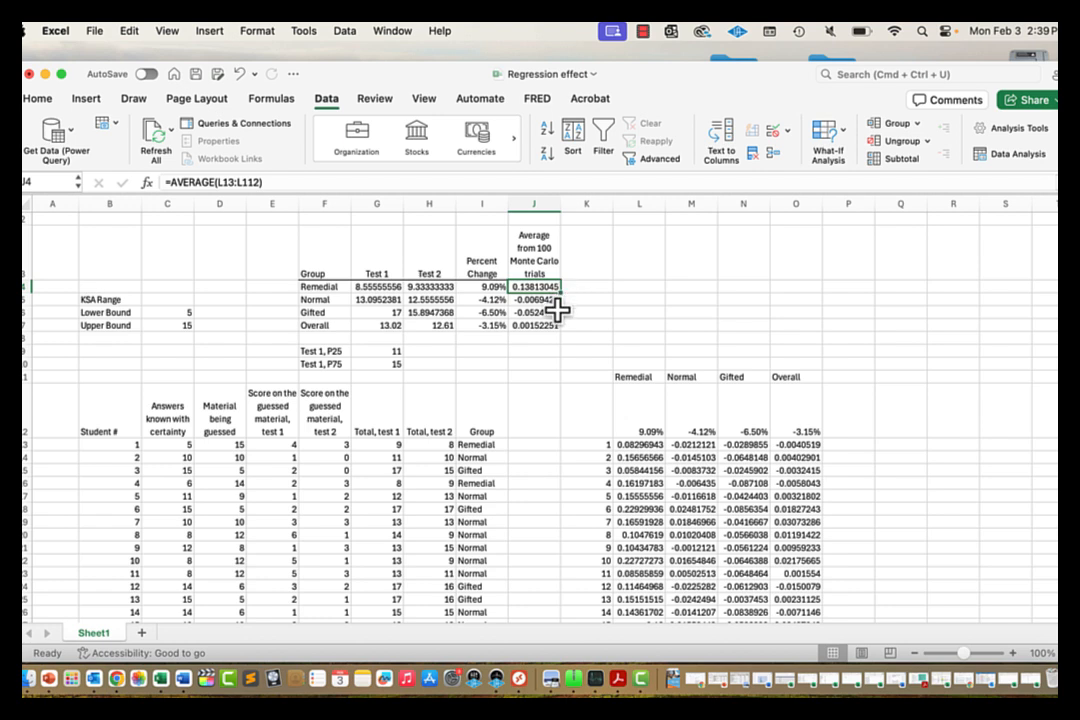
key(Down)
key(Down)
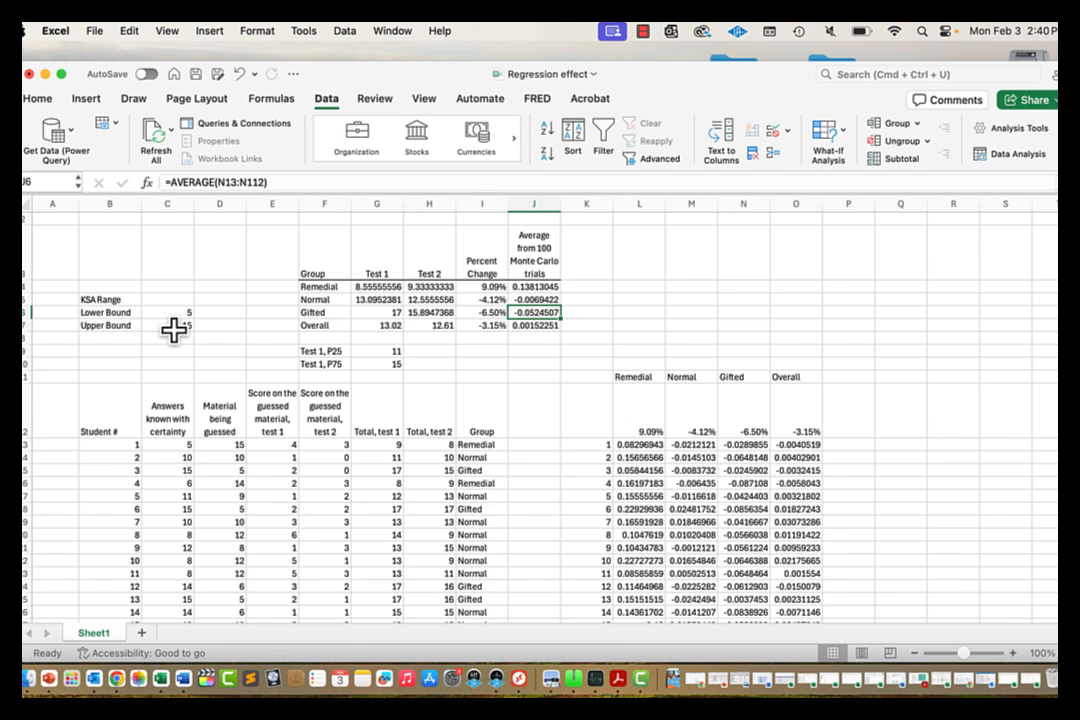
click(174, 326)
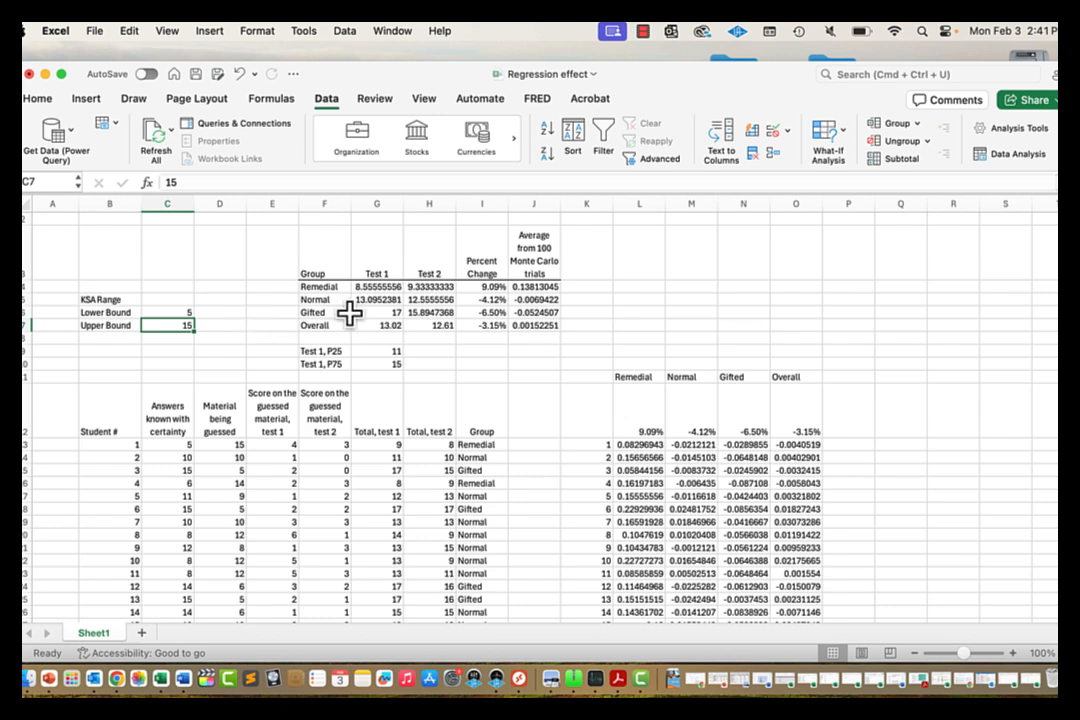
click(645, 286)
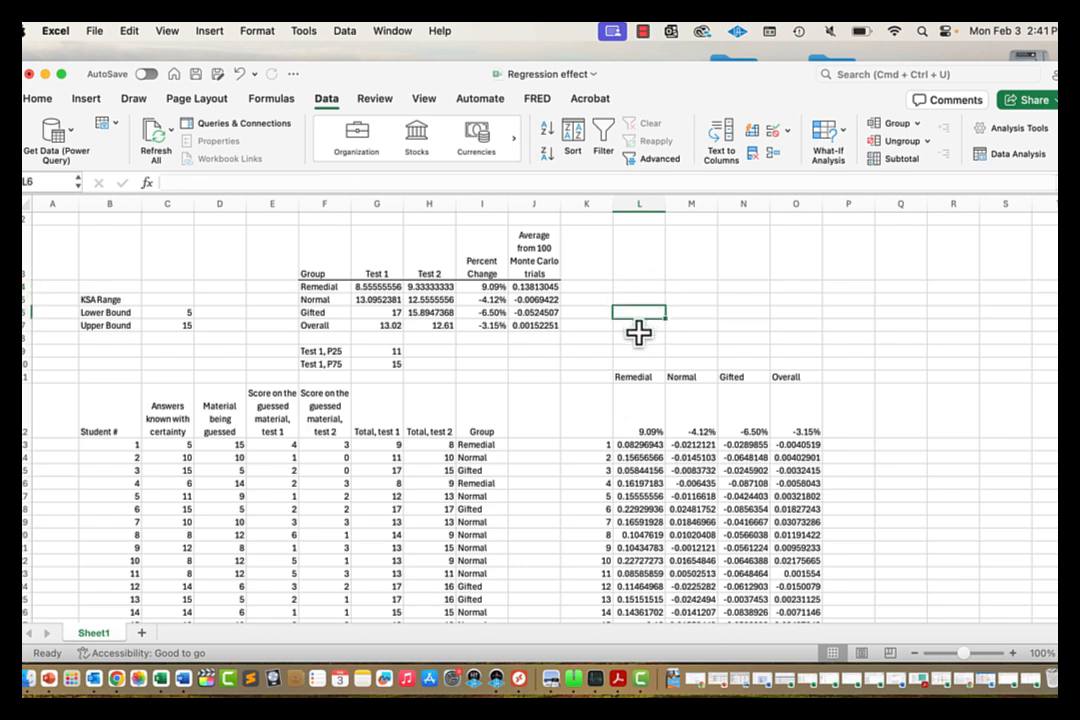
click(639, 336)
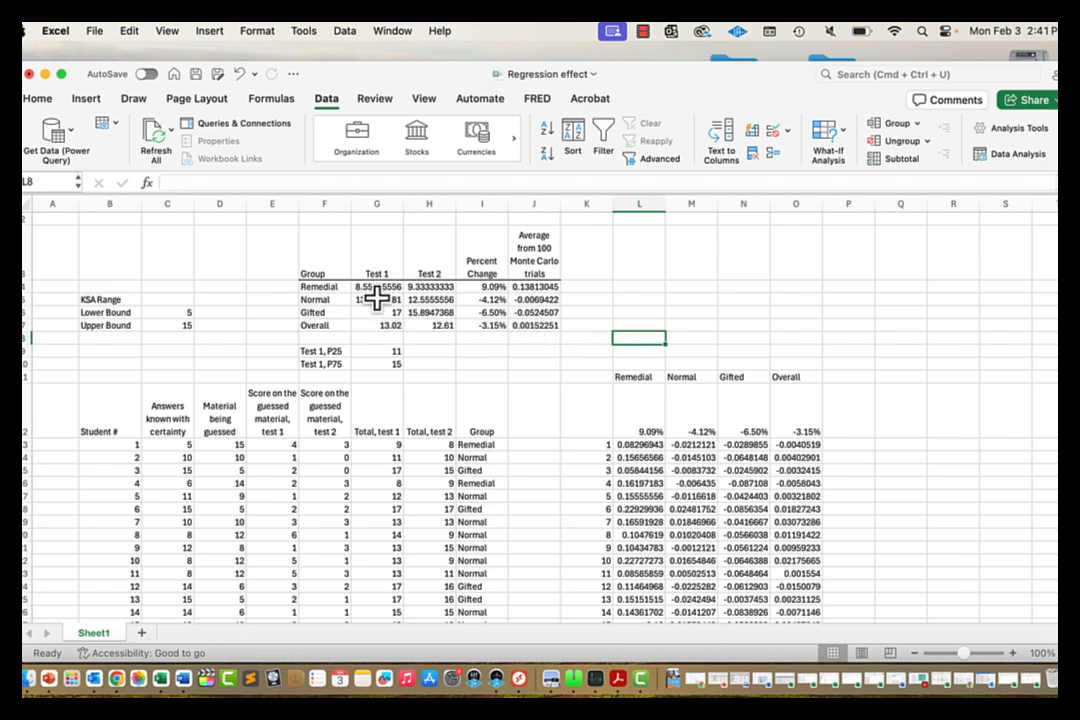
click(330, 300)
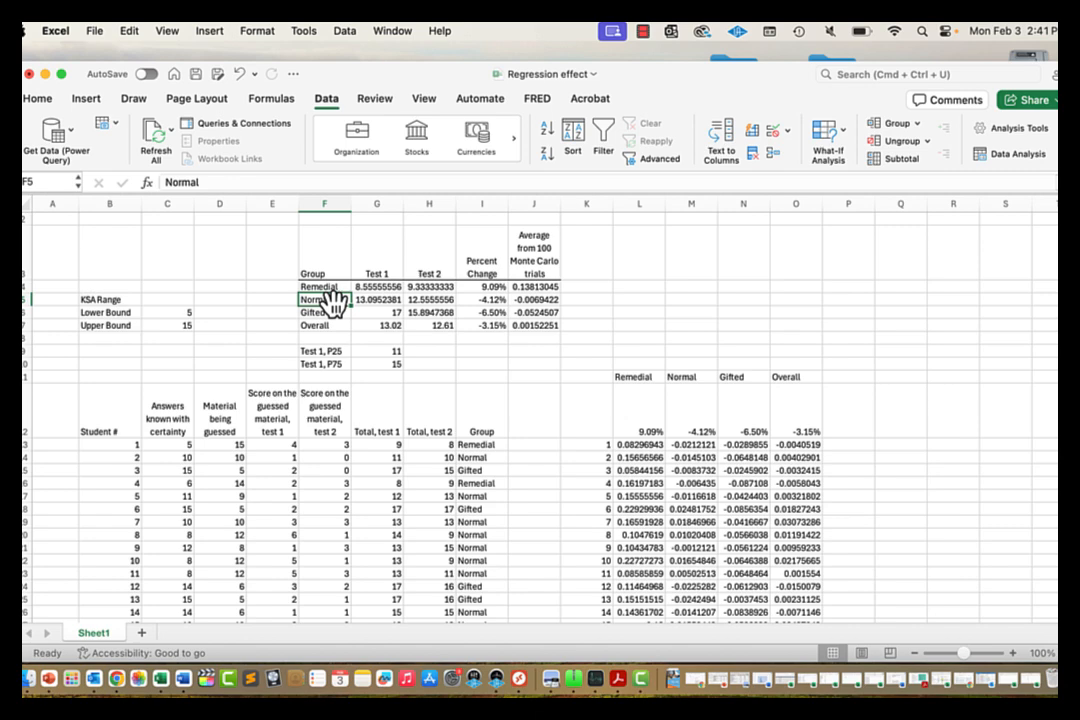
Step: Re-enter the Normal label in F5, then begin editing it again
click(318, 183)
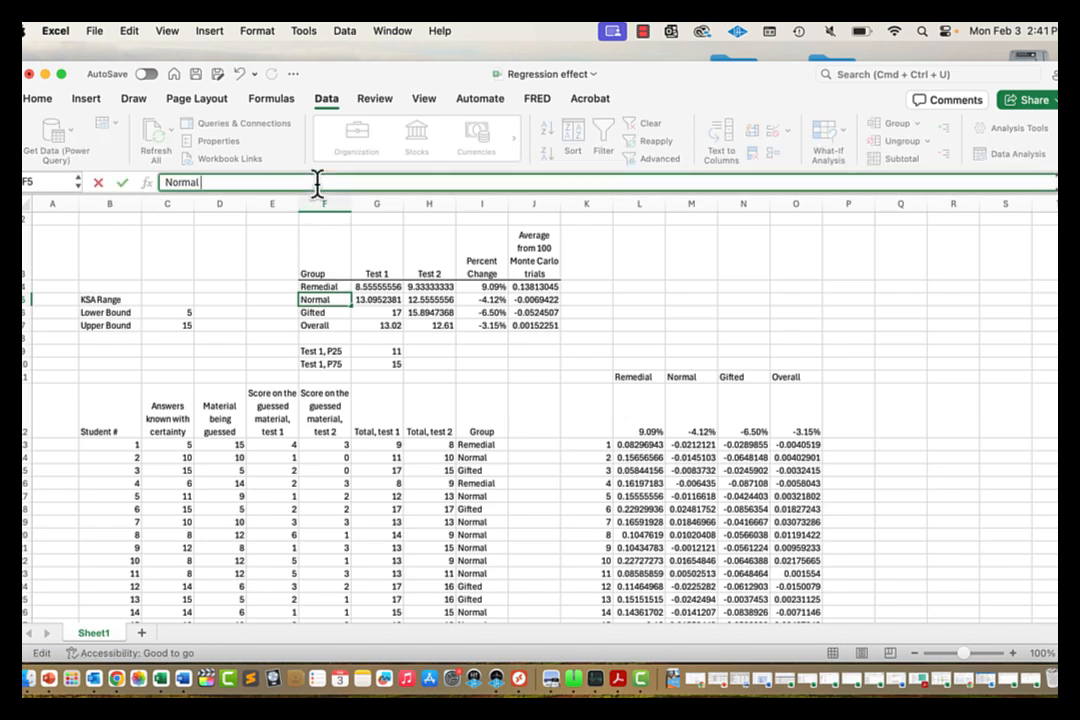
key(Return)
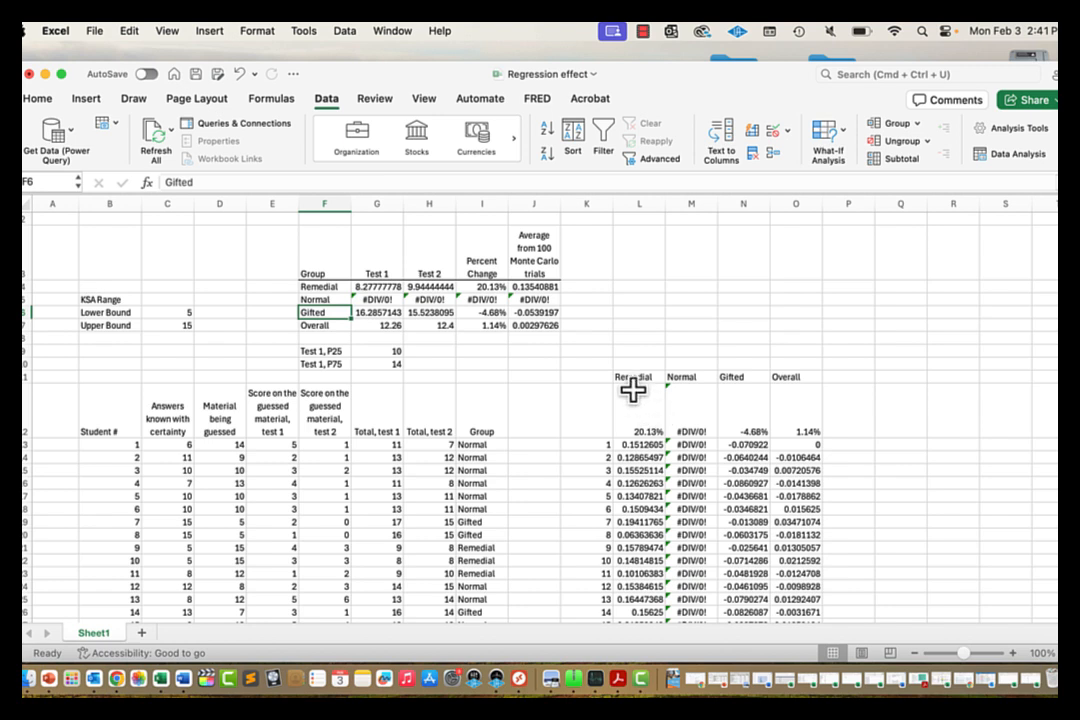
click(338, 298)
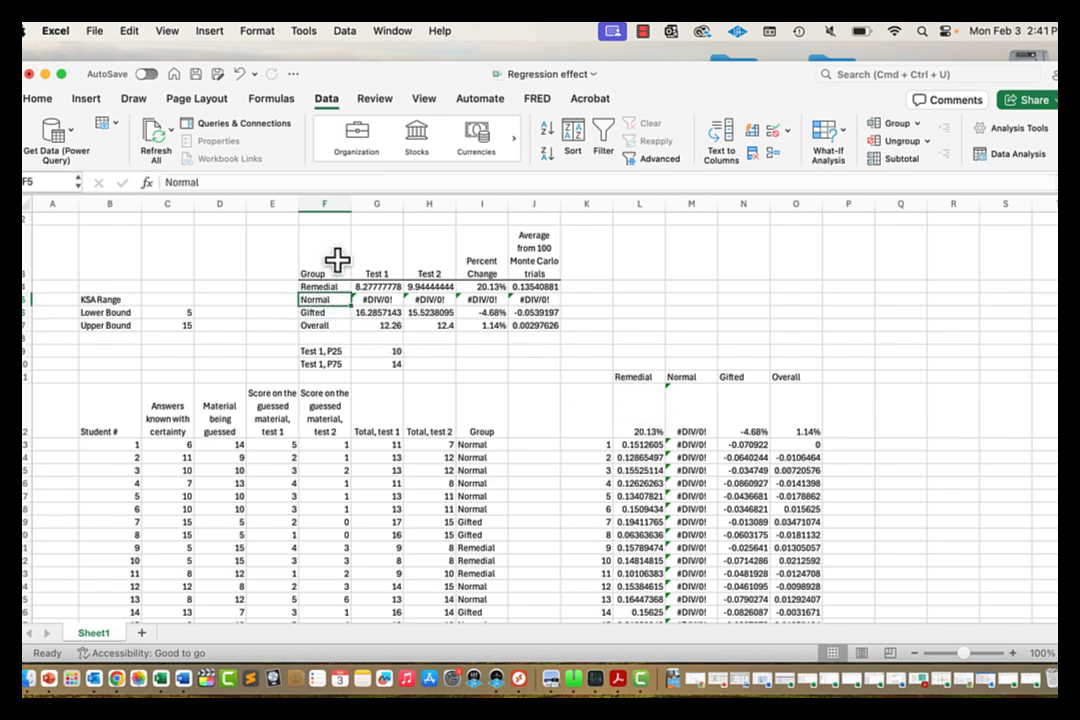
click(258, 182)
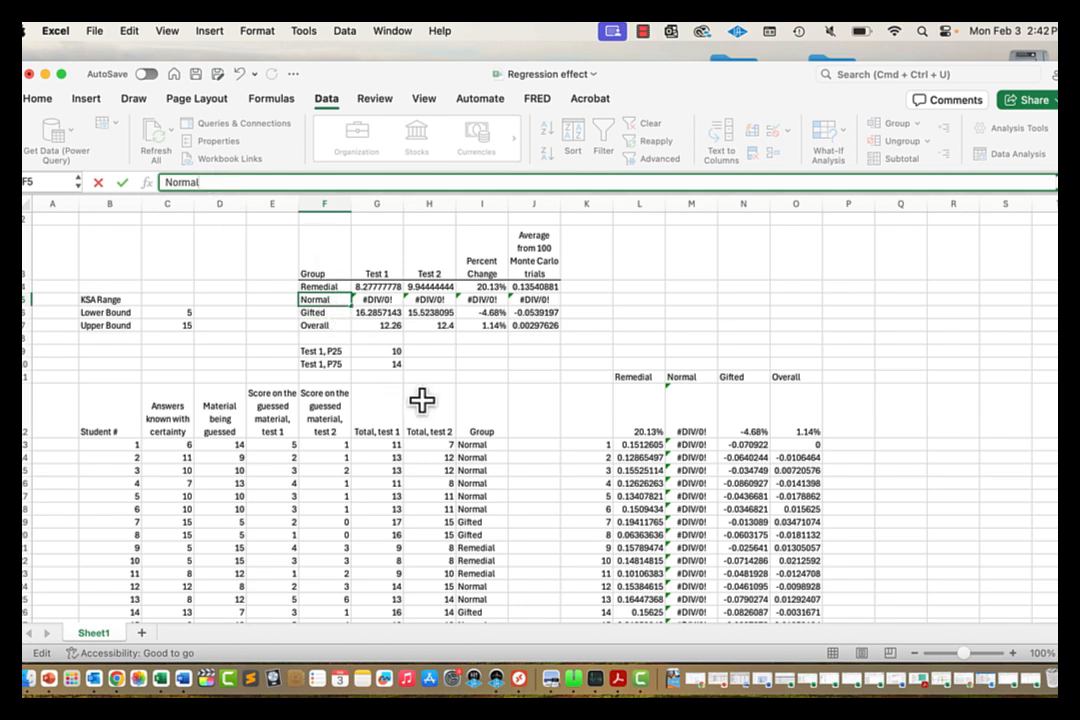
Step: Change I13's Group formula to "Nrmal" and fill it down the Group column
click(472, 442)
key(ctrl+c)
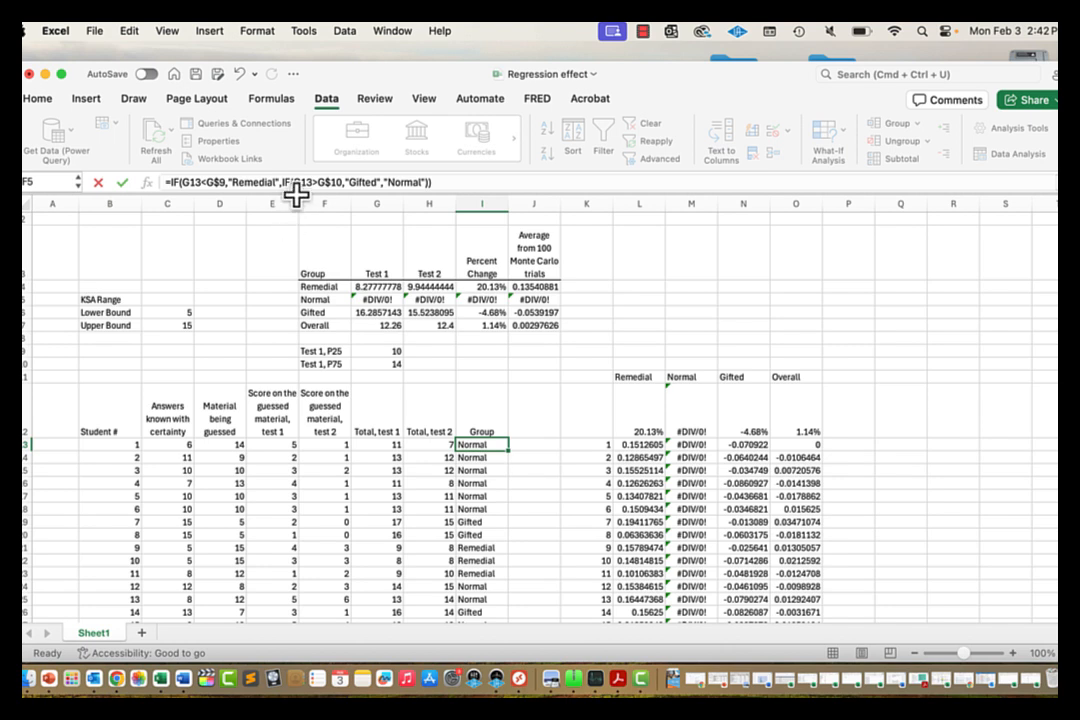
click(407, 183)
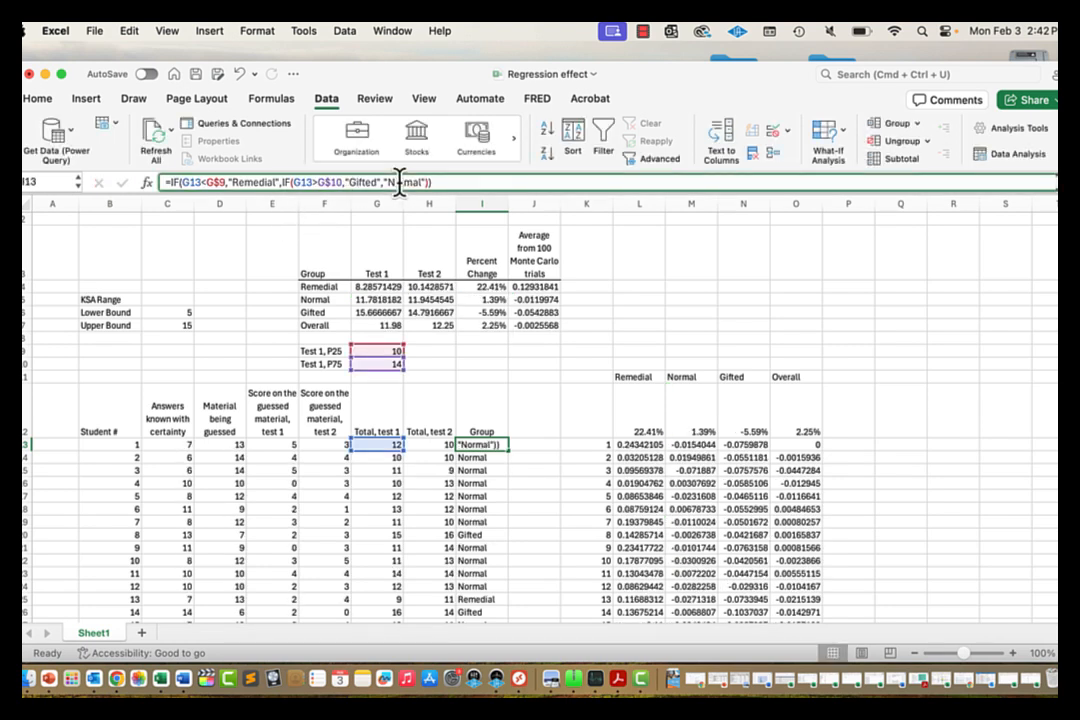
key(BackSpace)
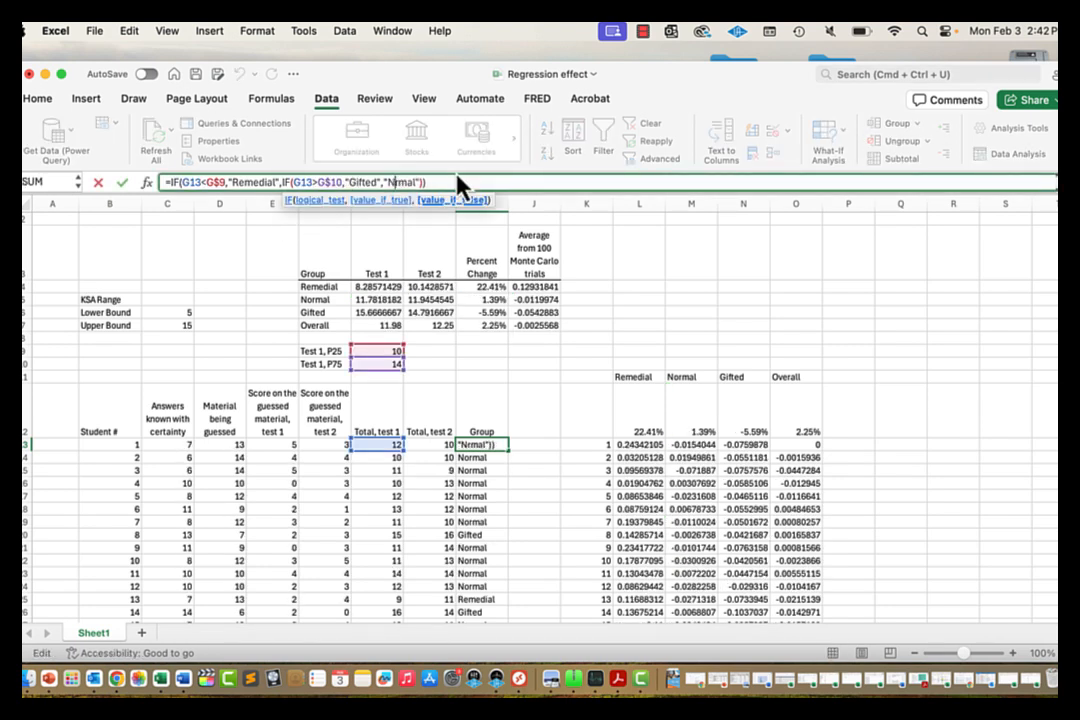
click(505, 443)
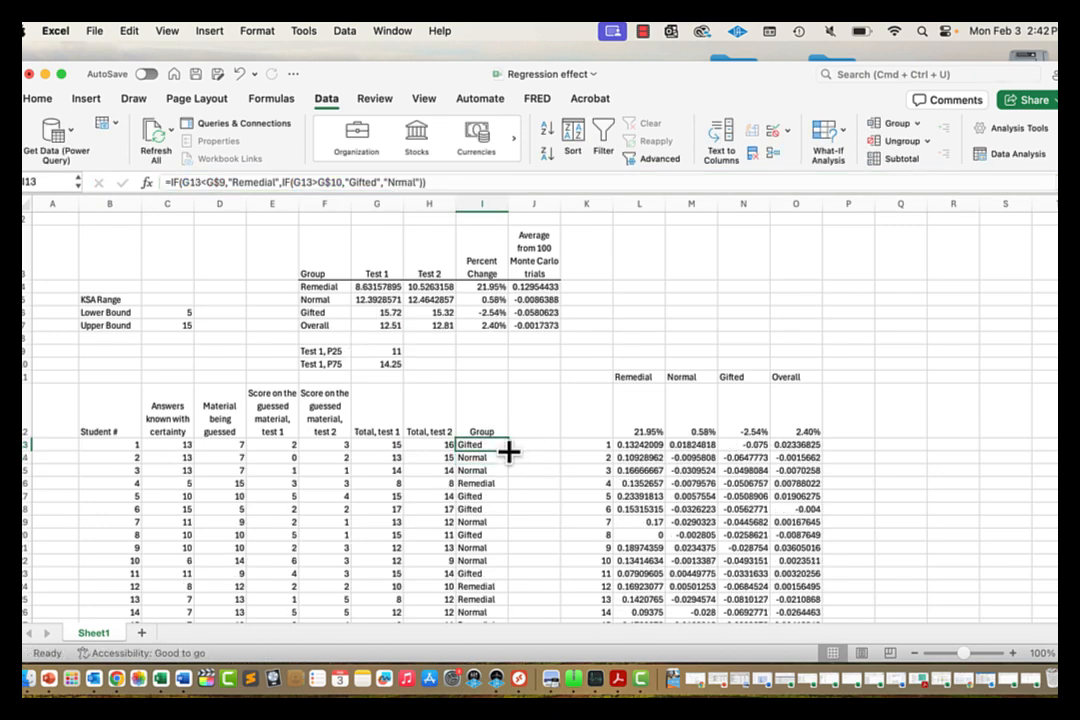
double_click(509, 451)
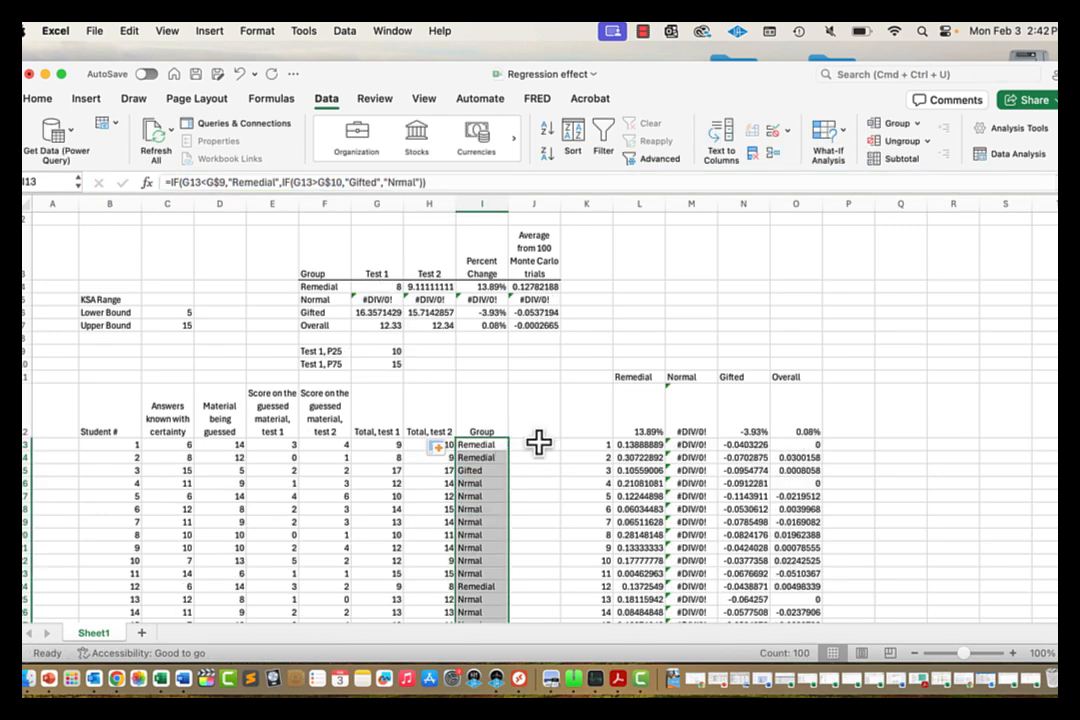
click(537, 442)
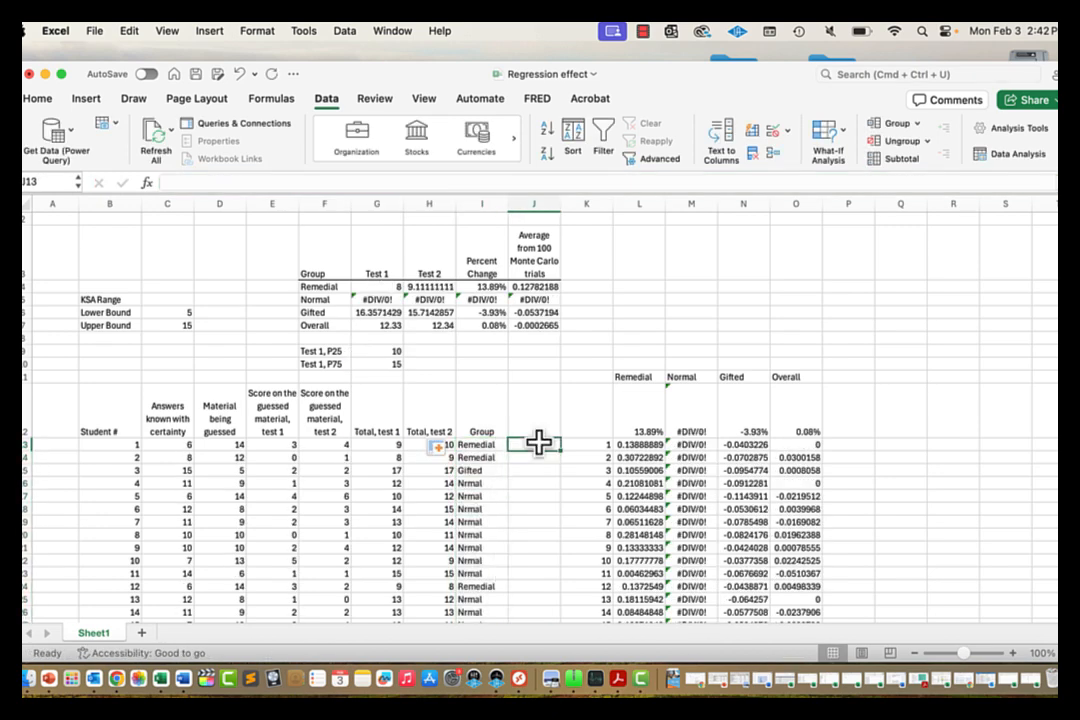
Step: Re-enter F5's Normal label and restore "Normal" in I13's Group formula
click(326, 300)
click(291, 182)
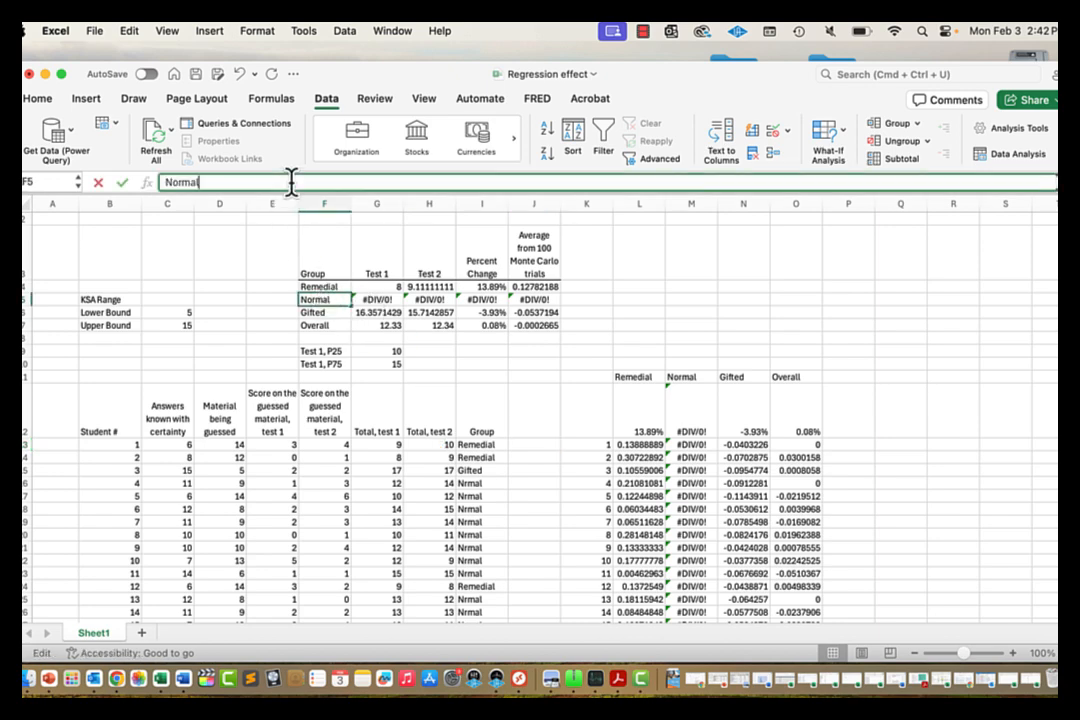
key(Return)
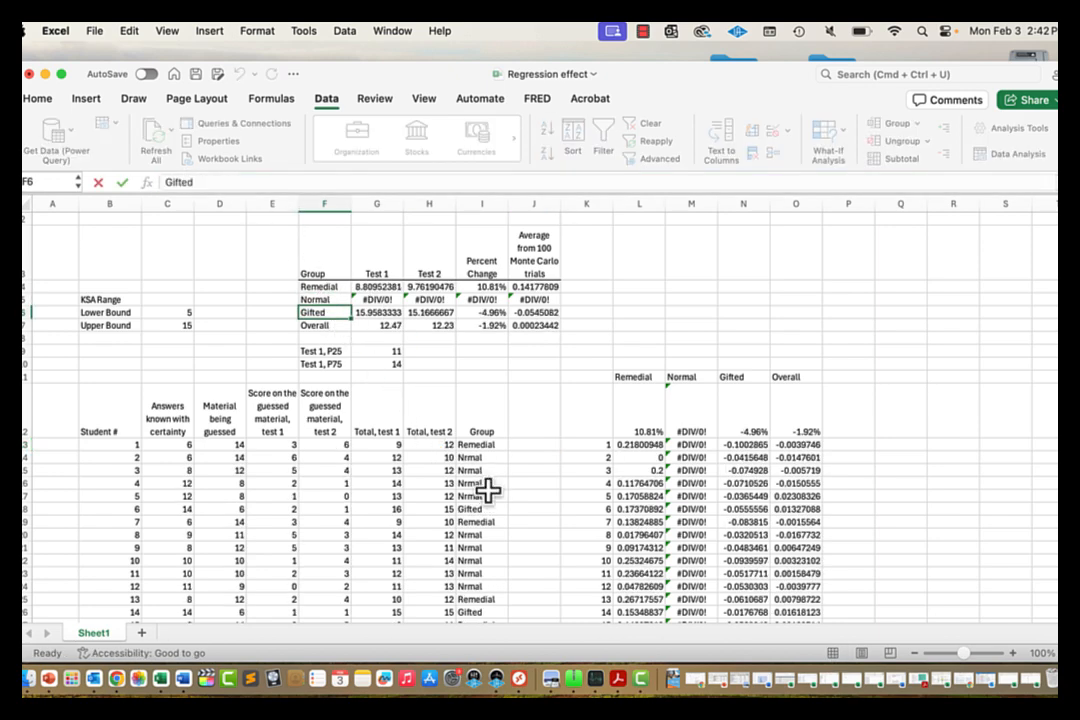
click(484, 445)
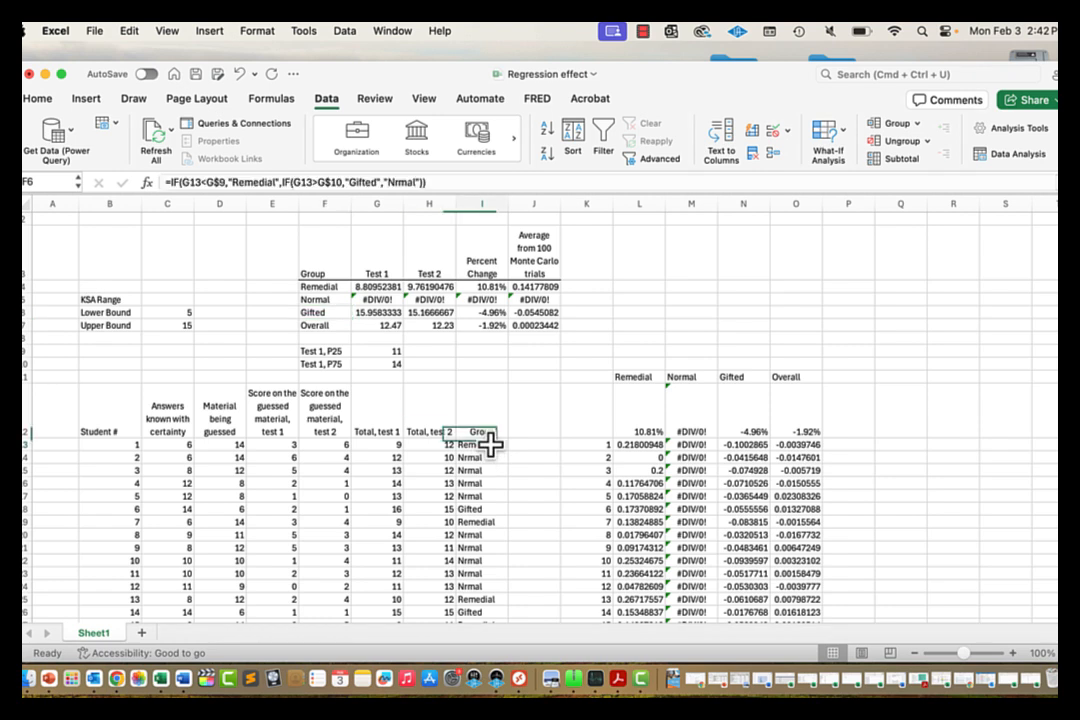
click(390, 182)
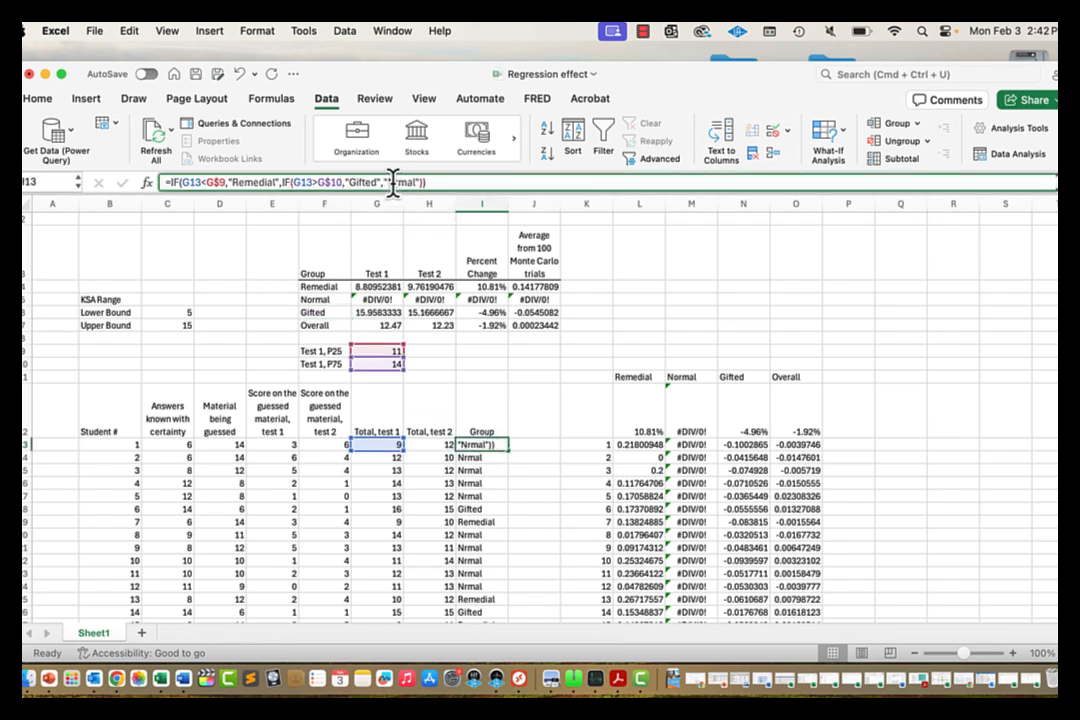
text(o)
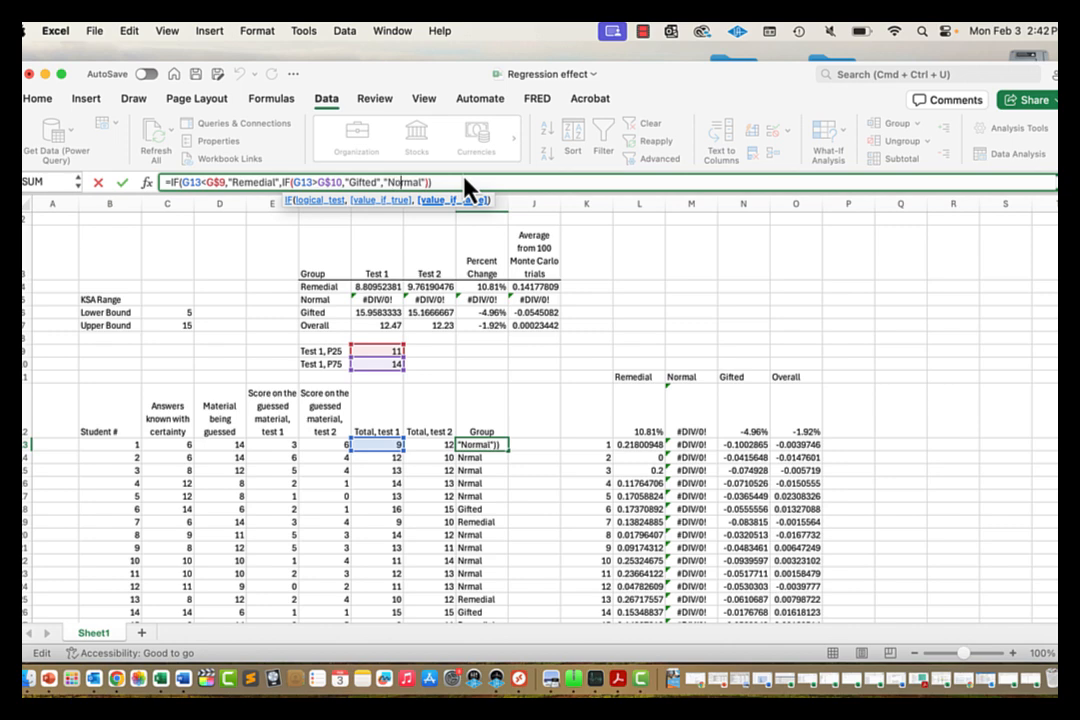
key(Return)
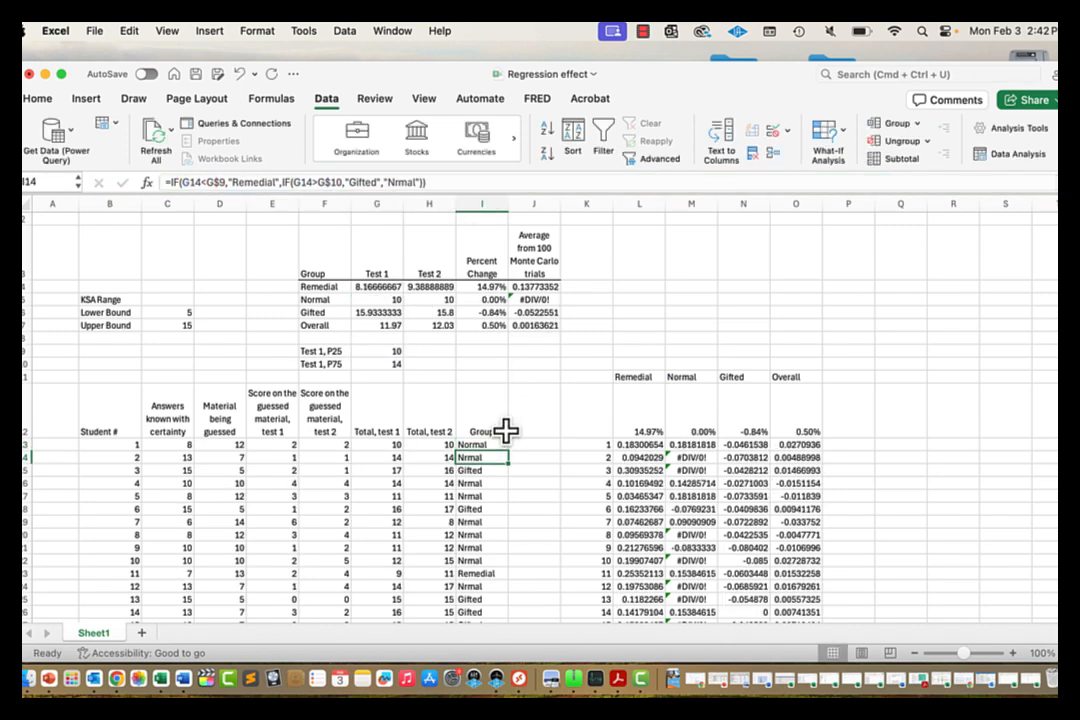